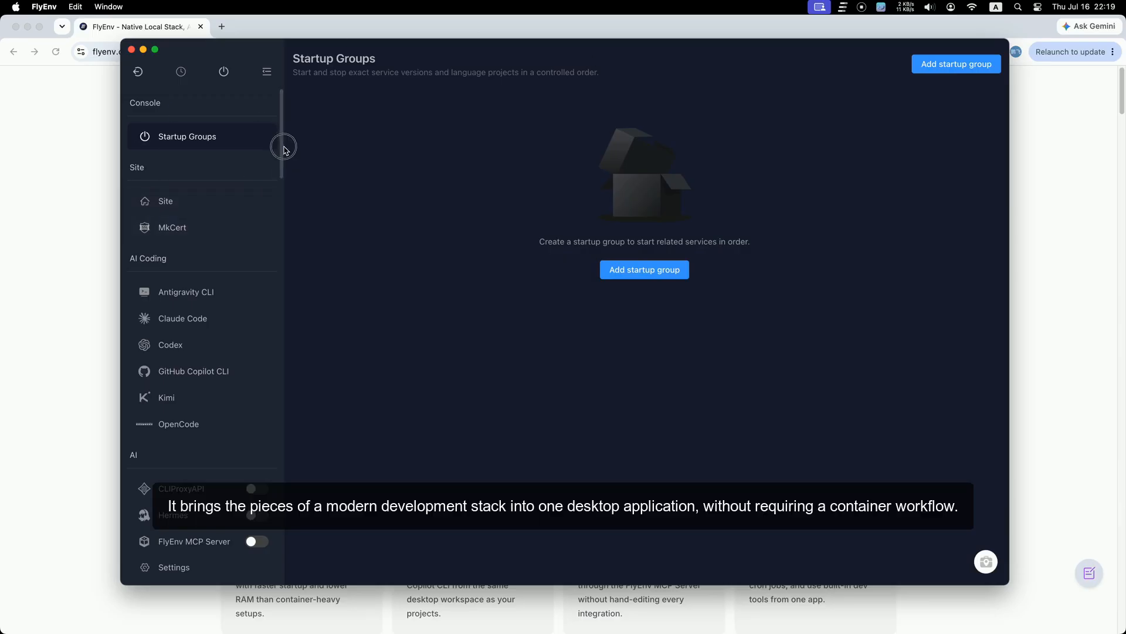
Step: Scroll the sidebar to its end and open Settings
drag(281, 168, 291, 428)
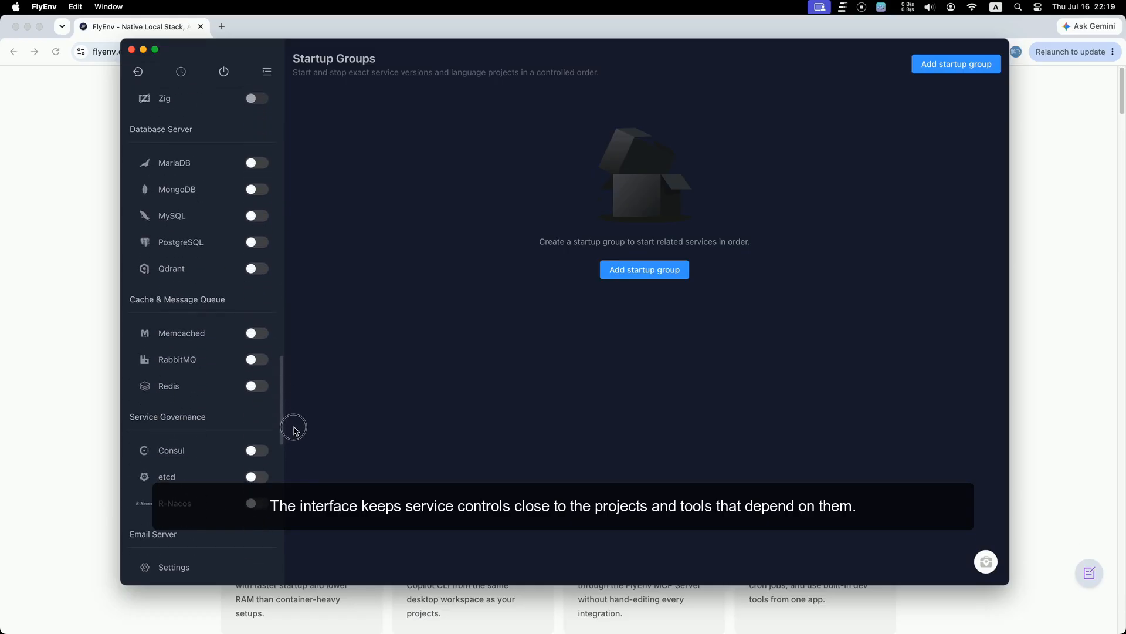
drag(284, 382, 288, 509)
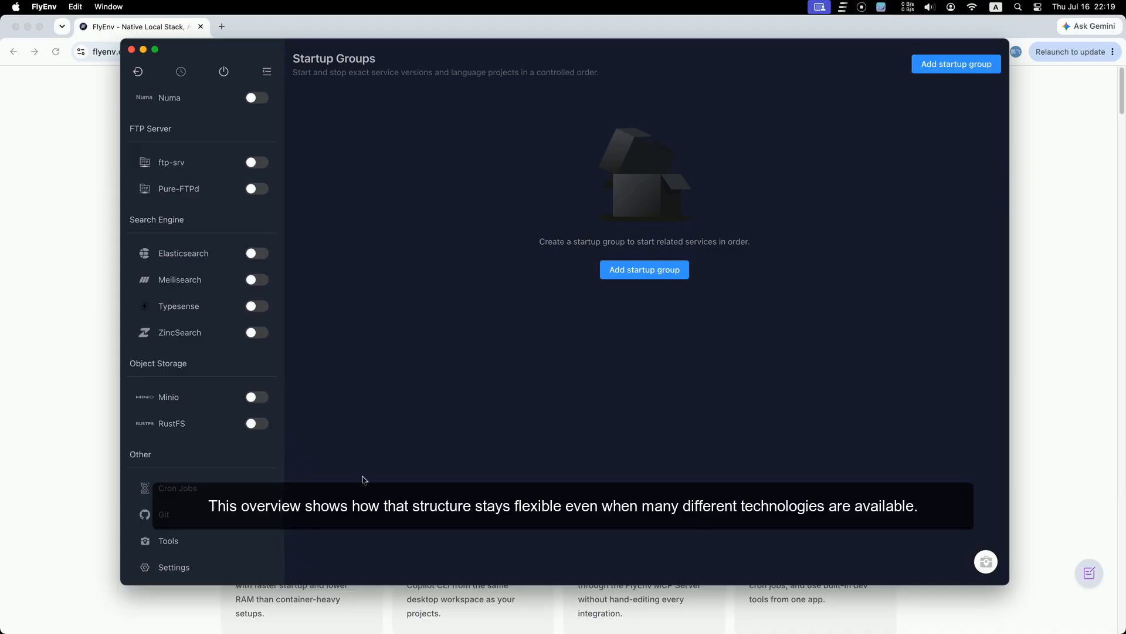
click(176, 566)
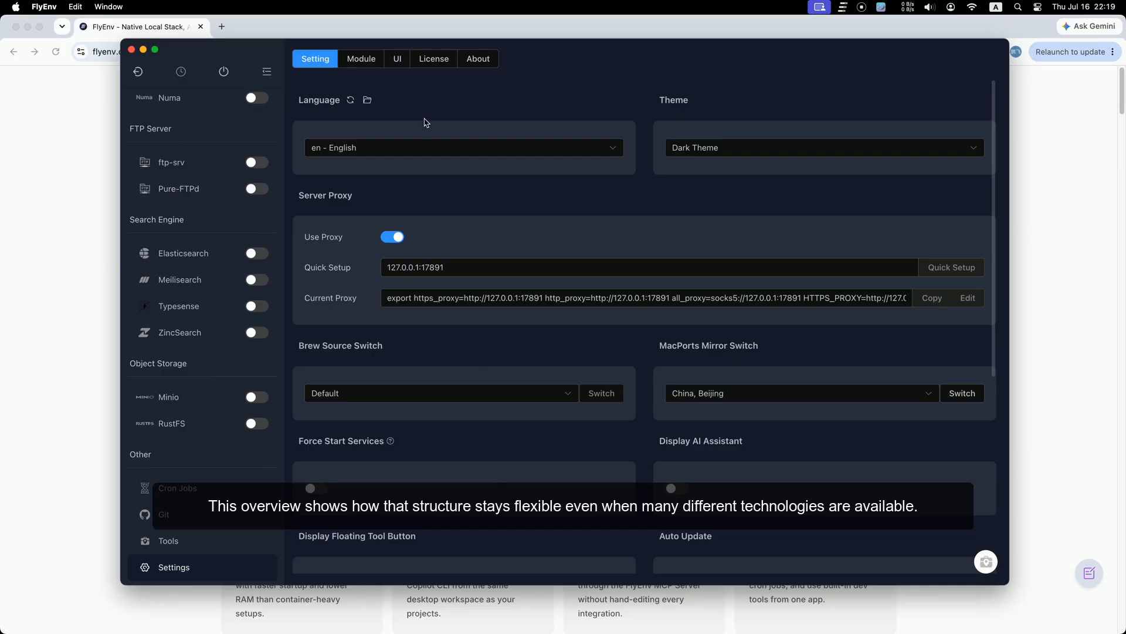
Step: Hide the Console, Site, AI Coding, AI, Container Runtime, Network Tunnel and Web Server groups, accepting the Startup Groups warning
click(361, 58)
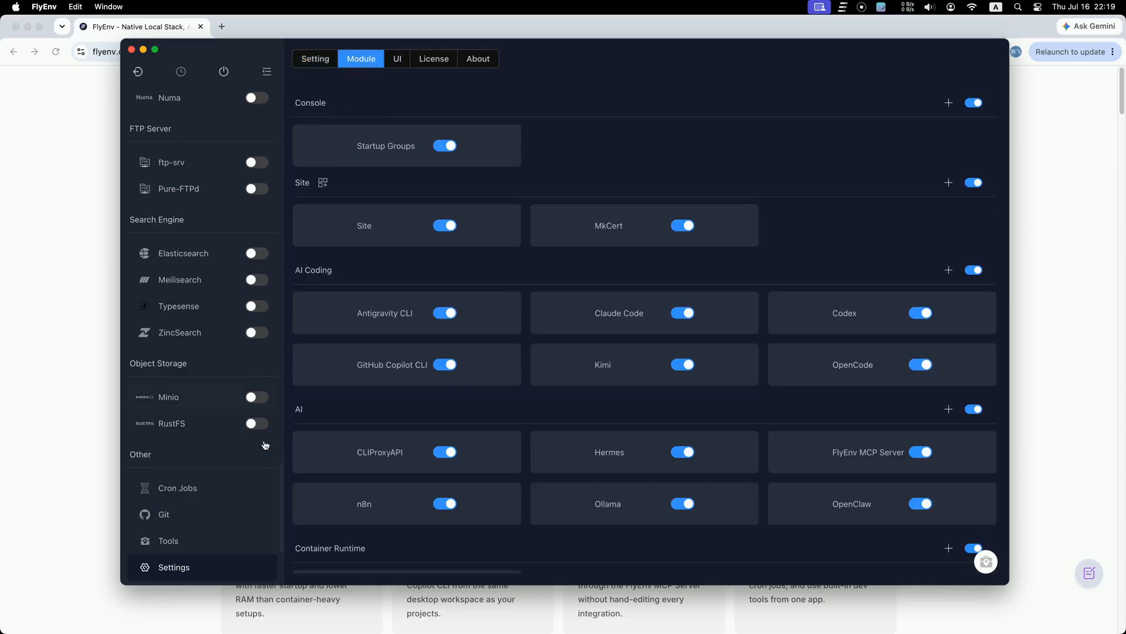
drag(281, 507, 317, 115)
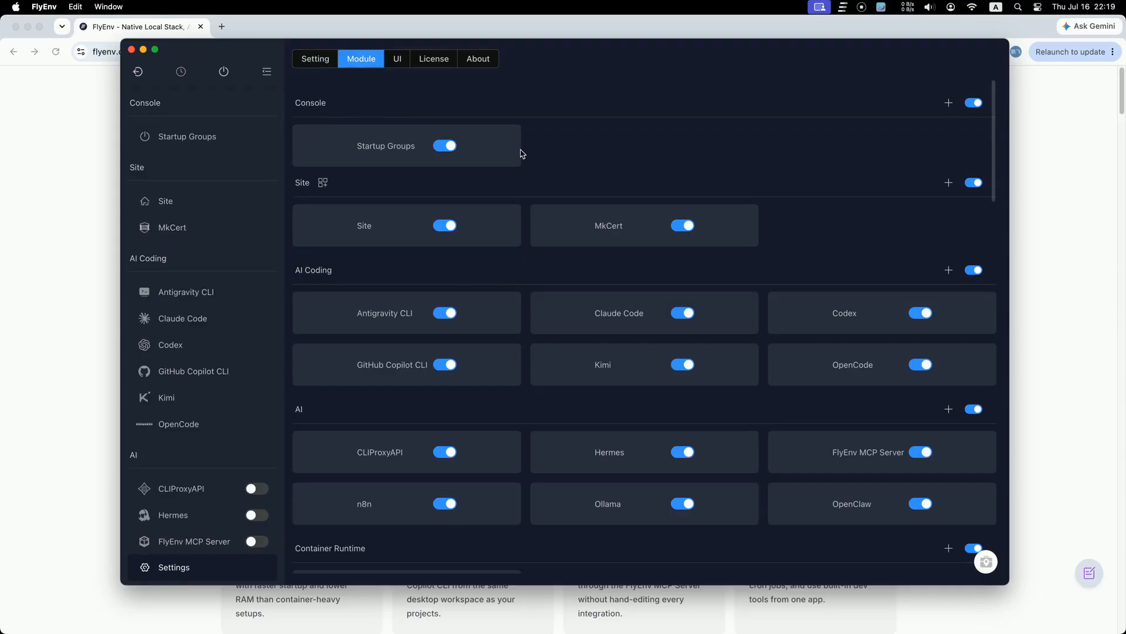
click(972, 103)
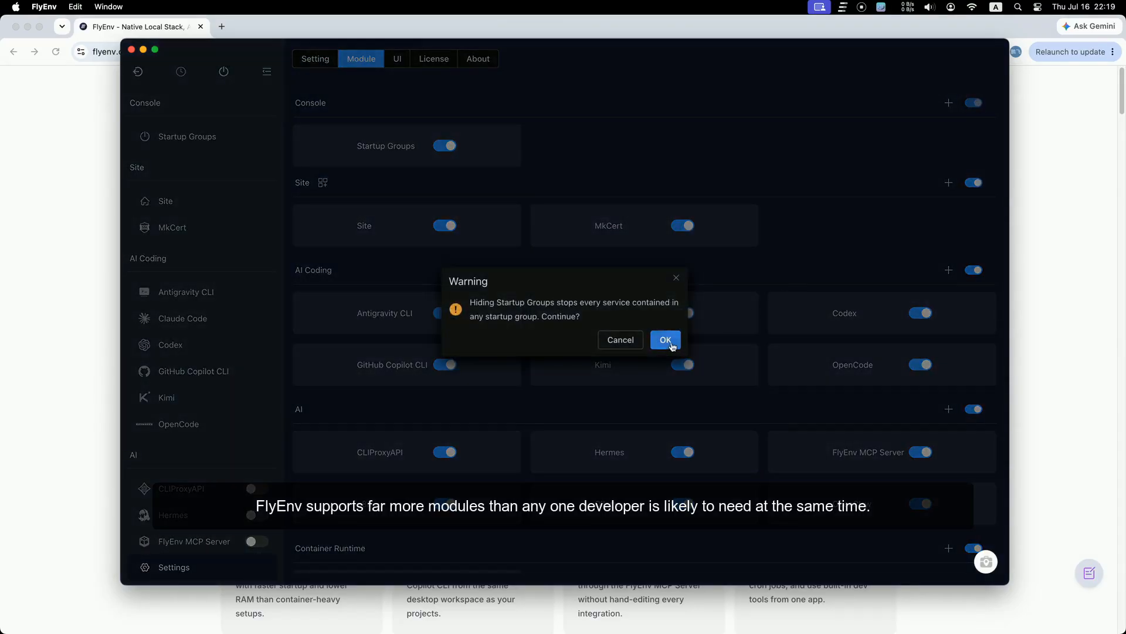
click(666, 340)
click(973, 182)
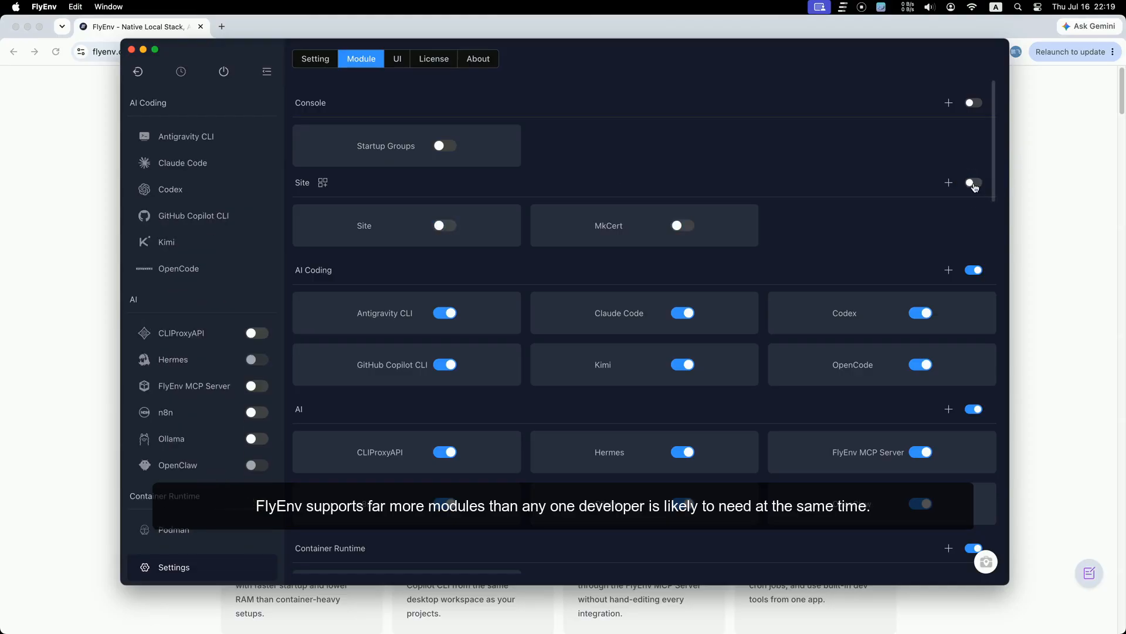
click(974, 270)
click(974, 409)
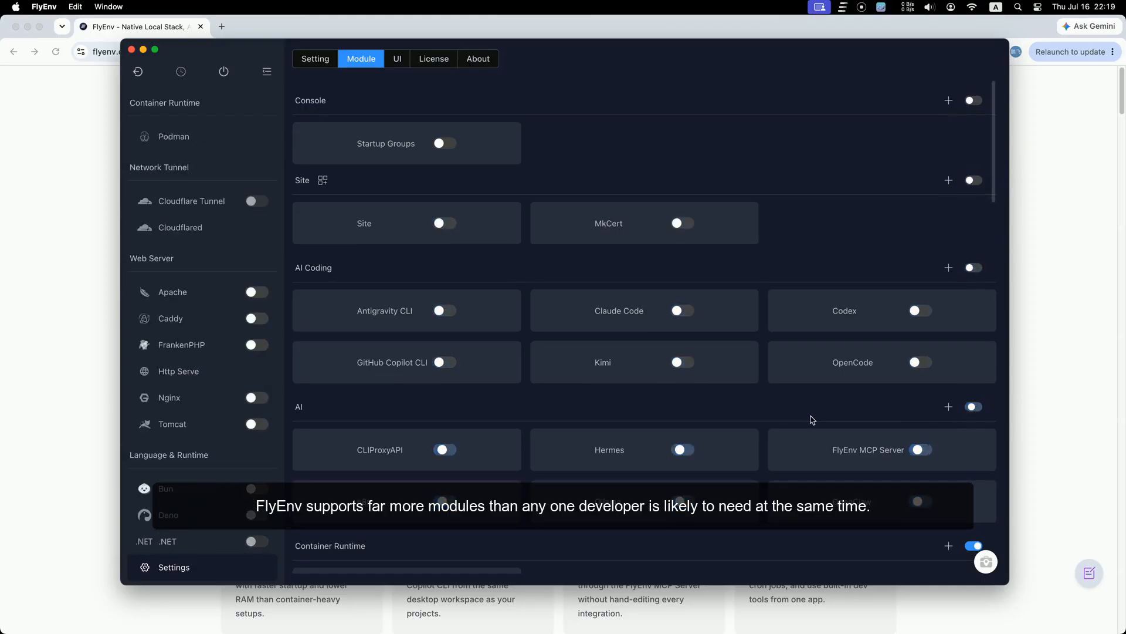
scroll(812, 420, down, 3)
click(974, 422)
scroll(923, 440, down, 5)
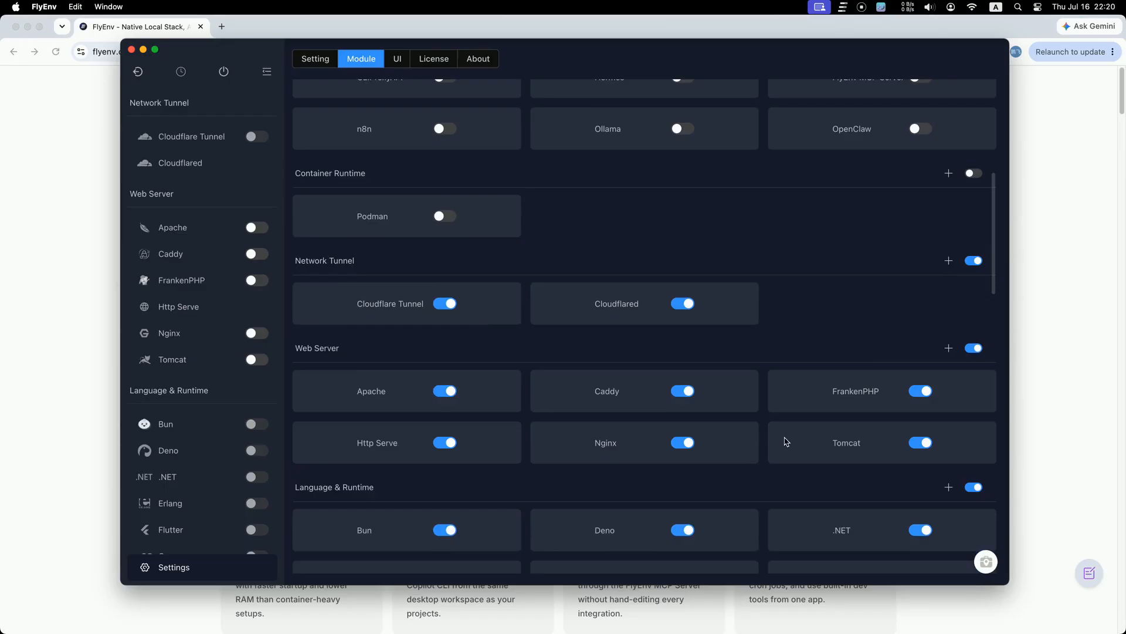
click(974, 260)
click(974, 348)
Step: Hide the Language & Runtime, Database, Cache & Message Queue, Service Governance, Email and DNS groups
scroll(943, 317, down, 4)
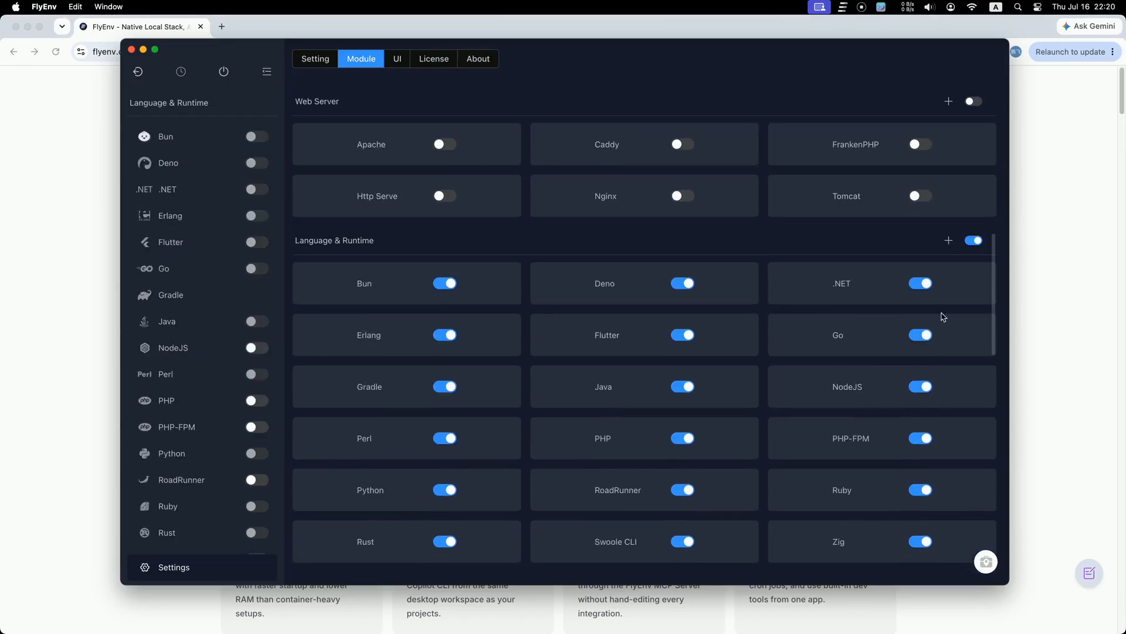
click(974, 240)
scroll(962, 294, down, 5)
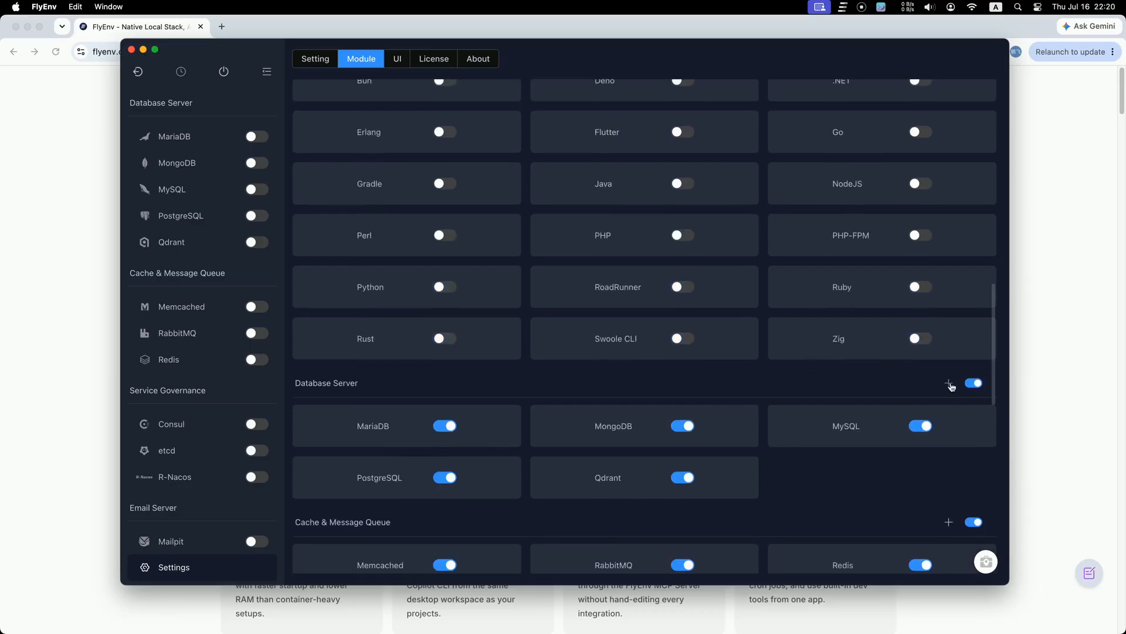
click(974, 383)
scroll(856, 413, down, 2)
scroll(855, 413, down, 1)
click(974, 382)
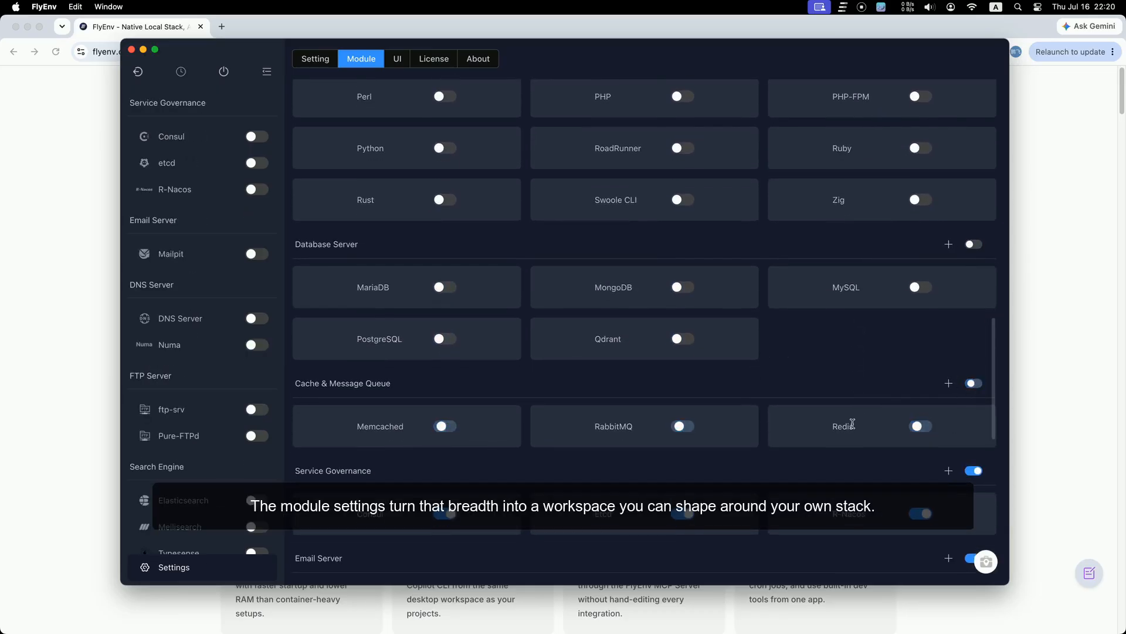
scroll(880, 416, down, 4)
click(974, 246)
click(974, 333)
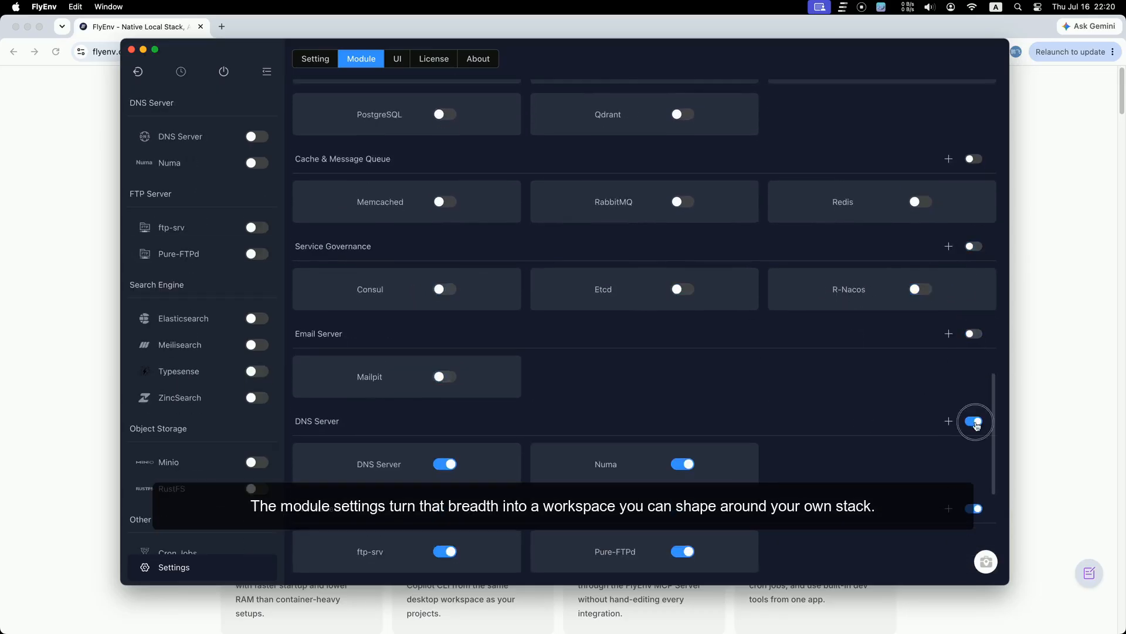
click(974, 421)
Step: Hide the FTP Server, Search Engine, Object Storage and Other groups
scroll(868, 444, down, 2)
click(975, 400)
click(974, 487)
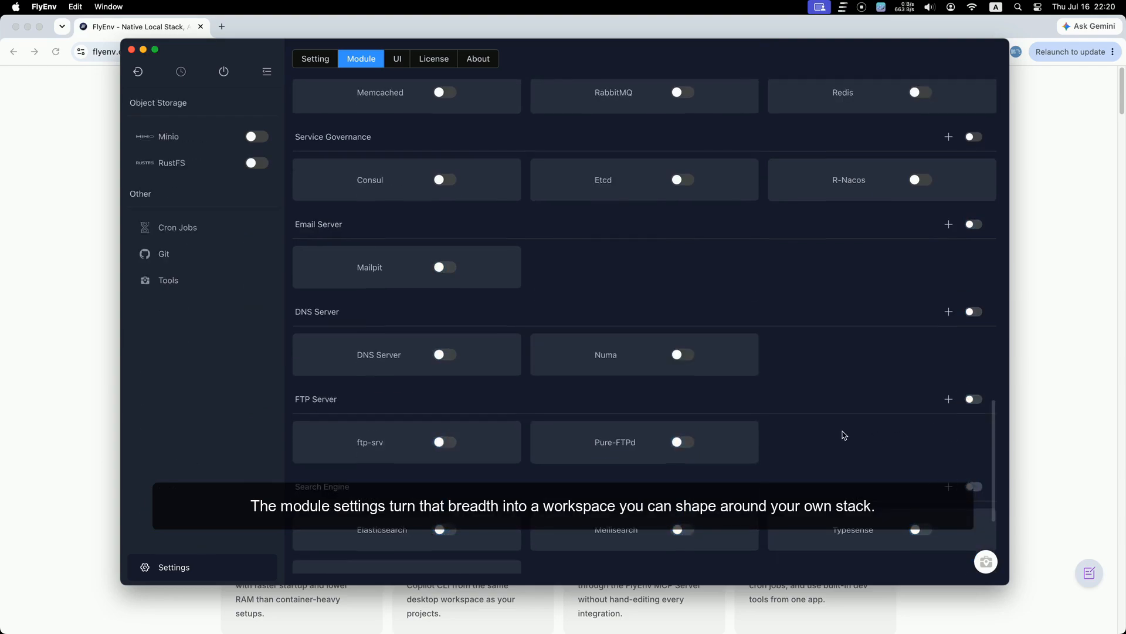
scroll(842, 433, down, 4)
click(973, 422)
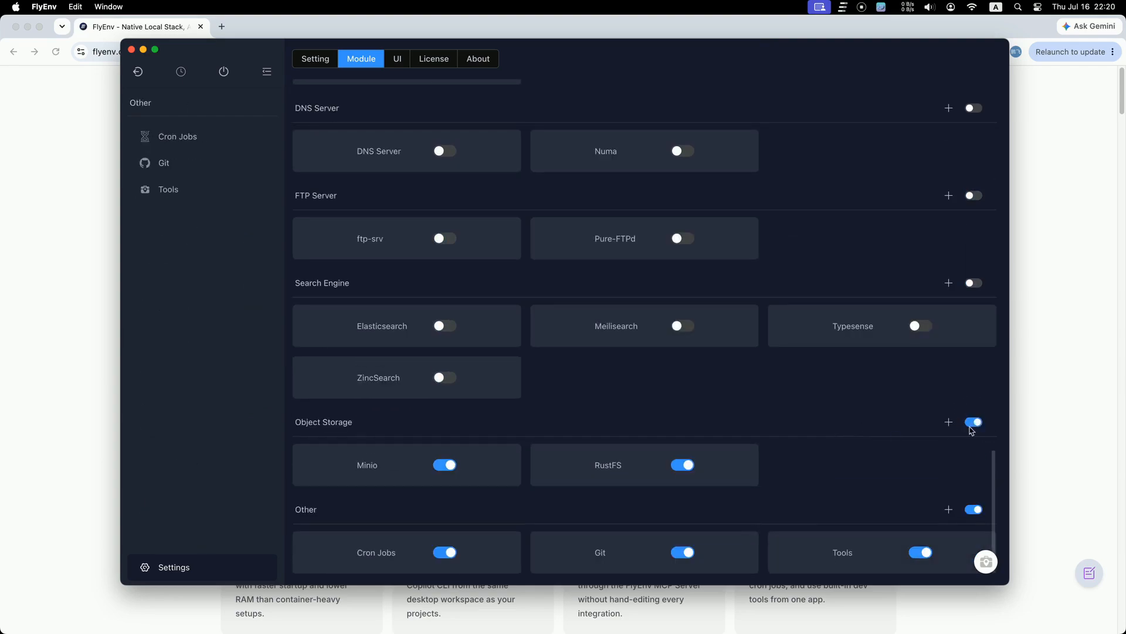
click(973, 509)
scroll(687, 391, up, 10)
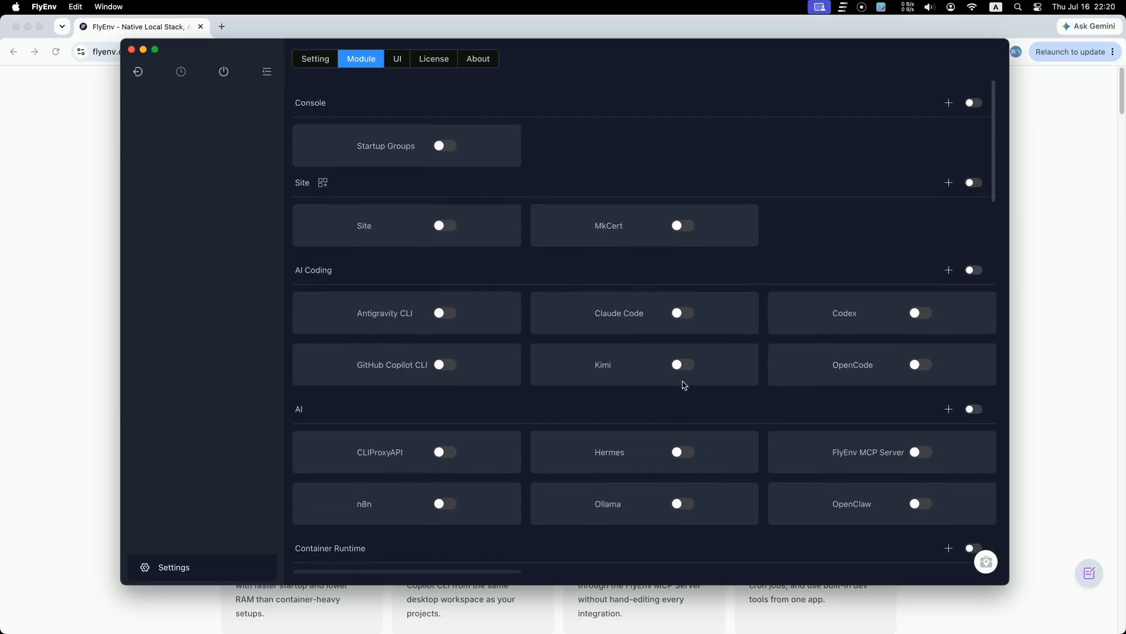
Step: Switch the Site, Codex and Apache modules back on
click(449, 226)
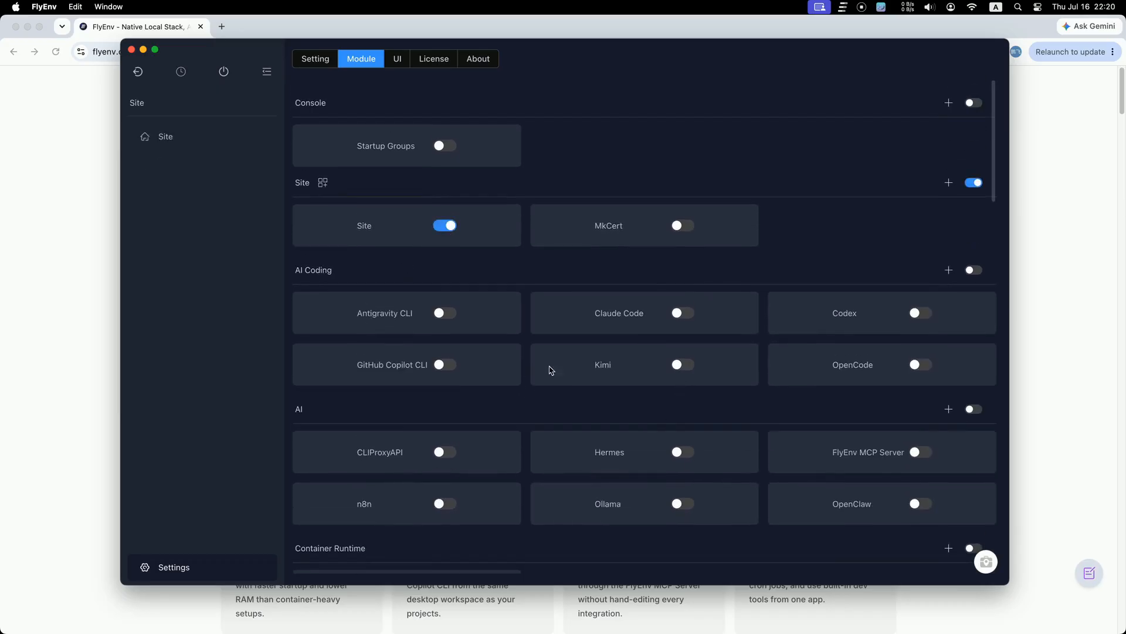
scroll(742, 405, down, 3)
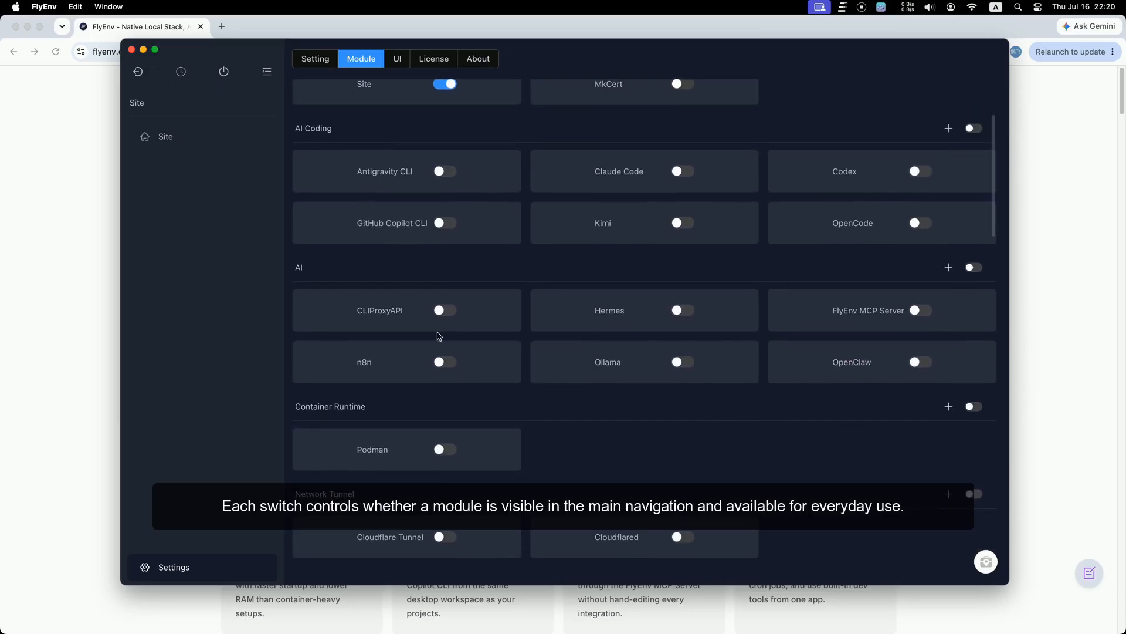
click(913, 173)
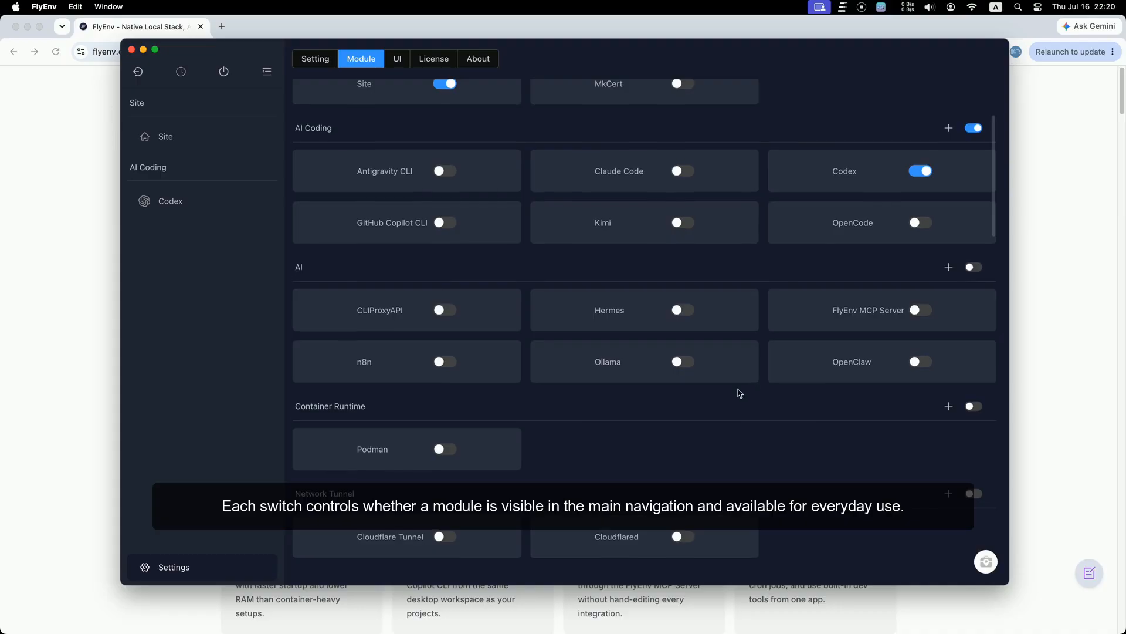
scroll(737, 389, down, 5)
scroll(646, 364, down, 3)
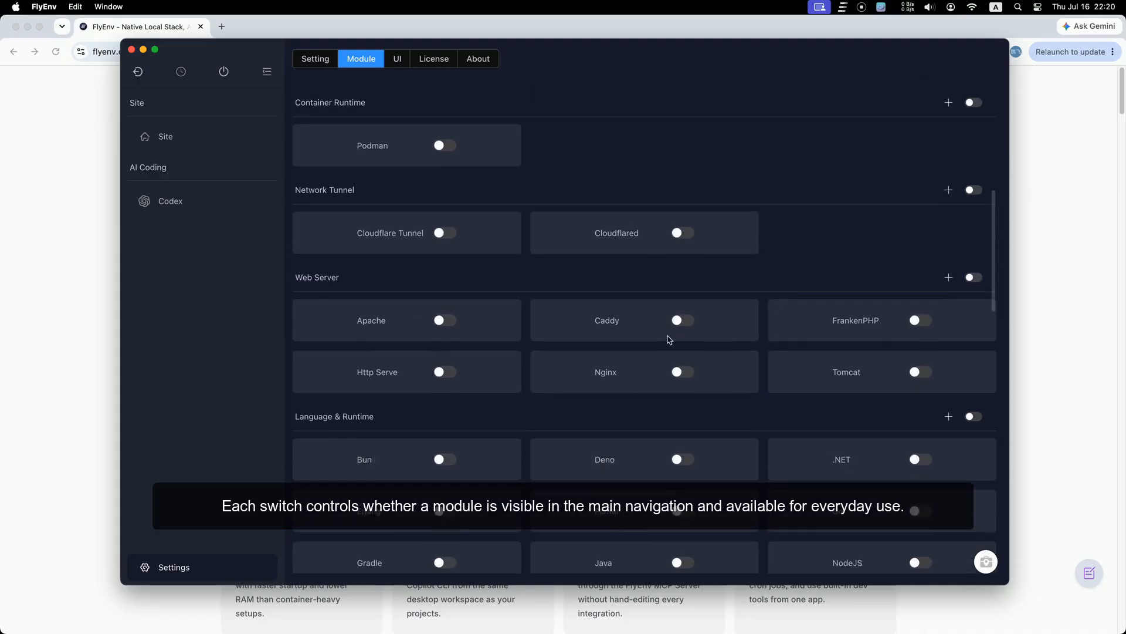
click(437, 324)
Step: Switch the PHP-FPM, MySQL, Redis and Mailpit modules back on
scroll(563, 463, down, 7)
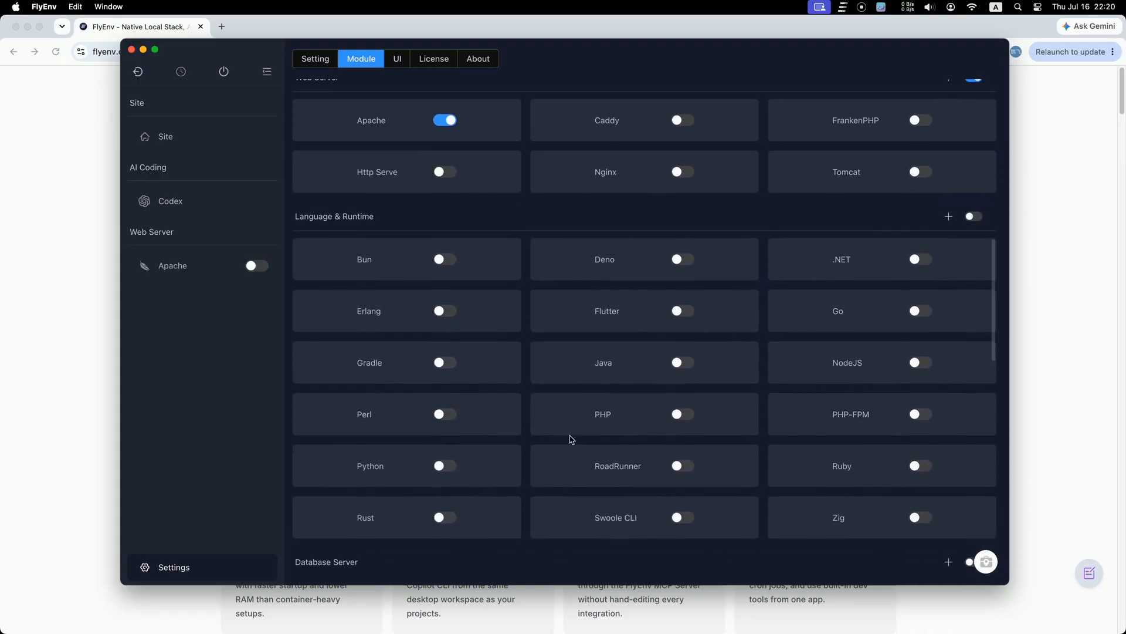
click(917, 417)
scroll(726, 470, down, 9)
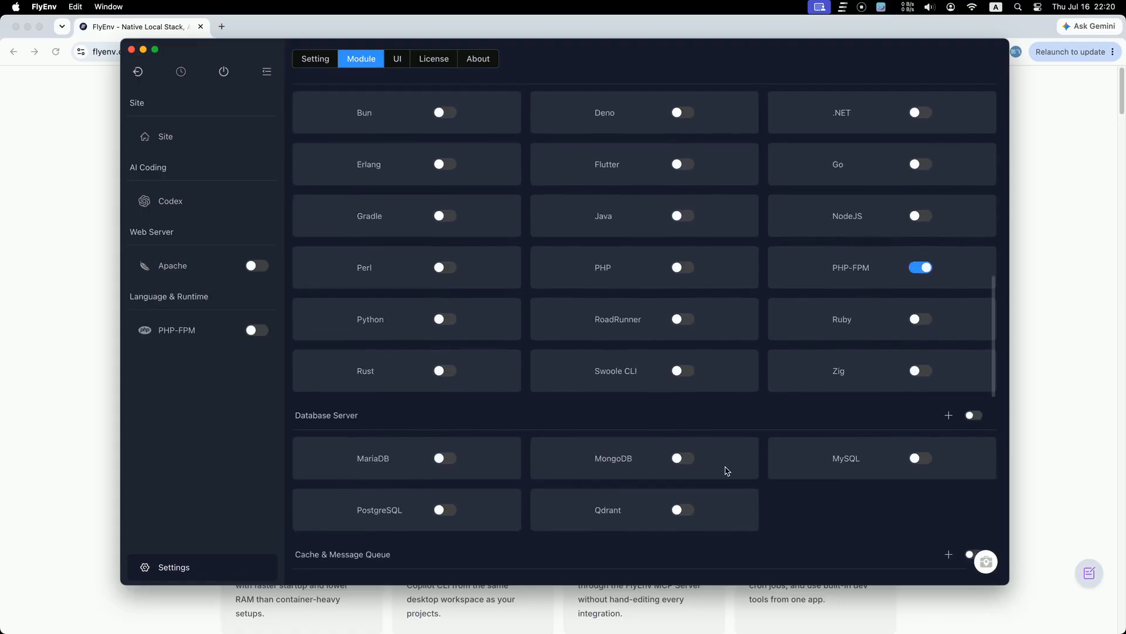
click(920, 348)
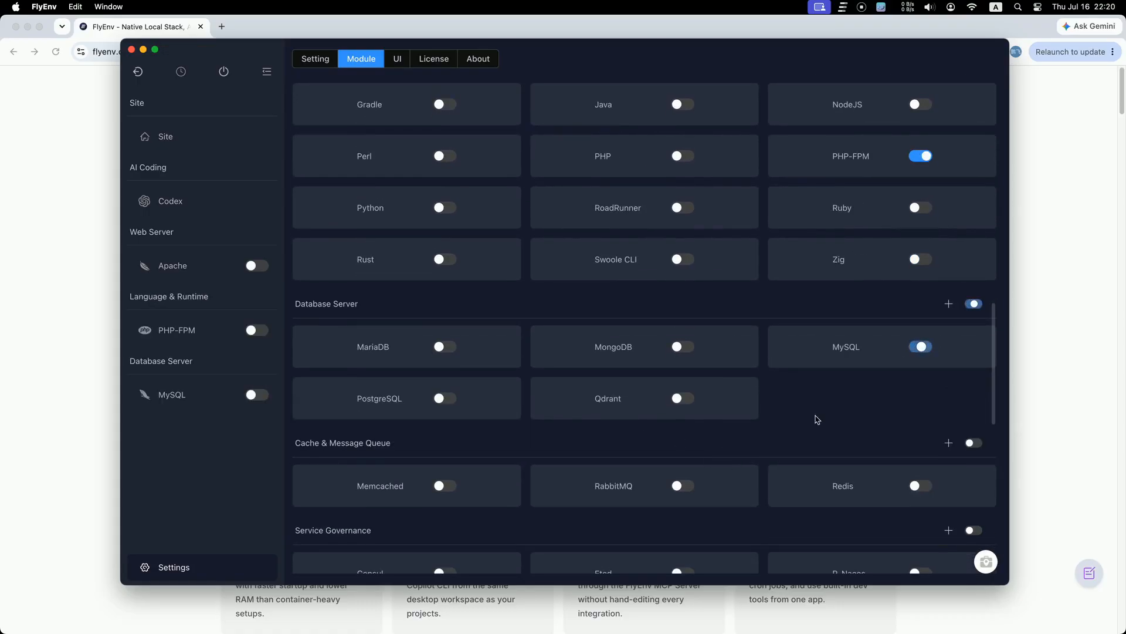
scroll(816, 411, down, 7)
click(921, 292)
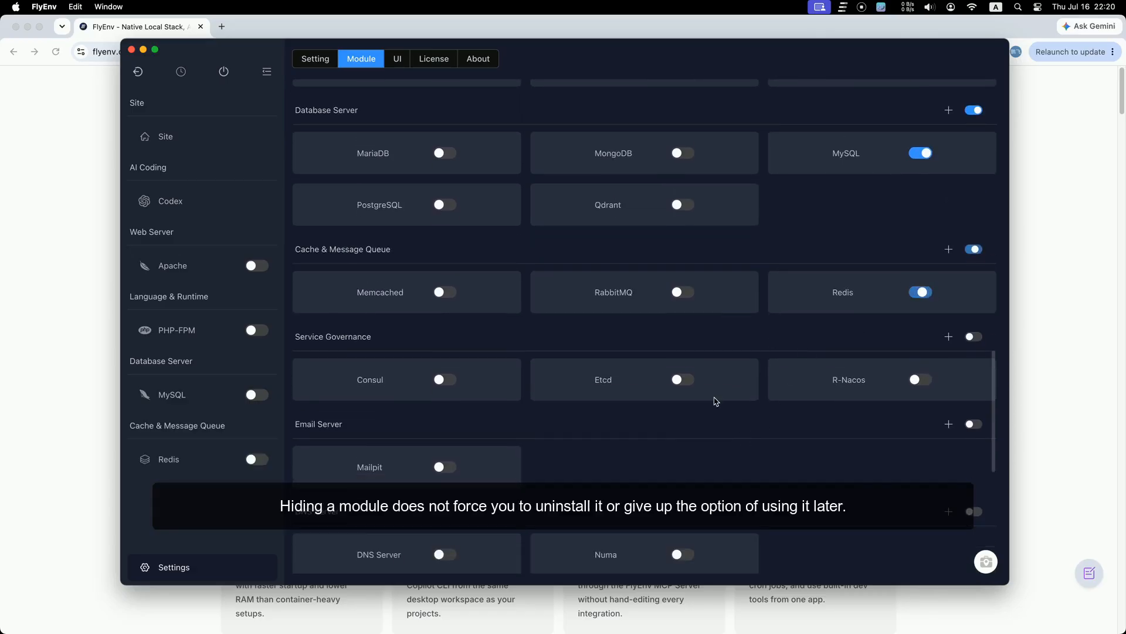
scroll(698, 422, down, 7)
click(447, 285)
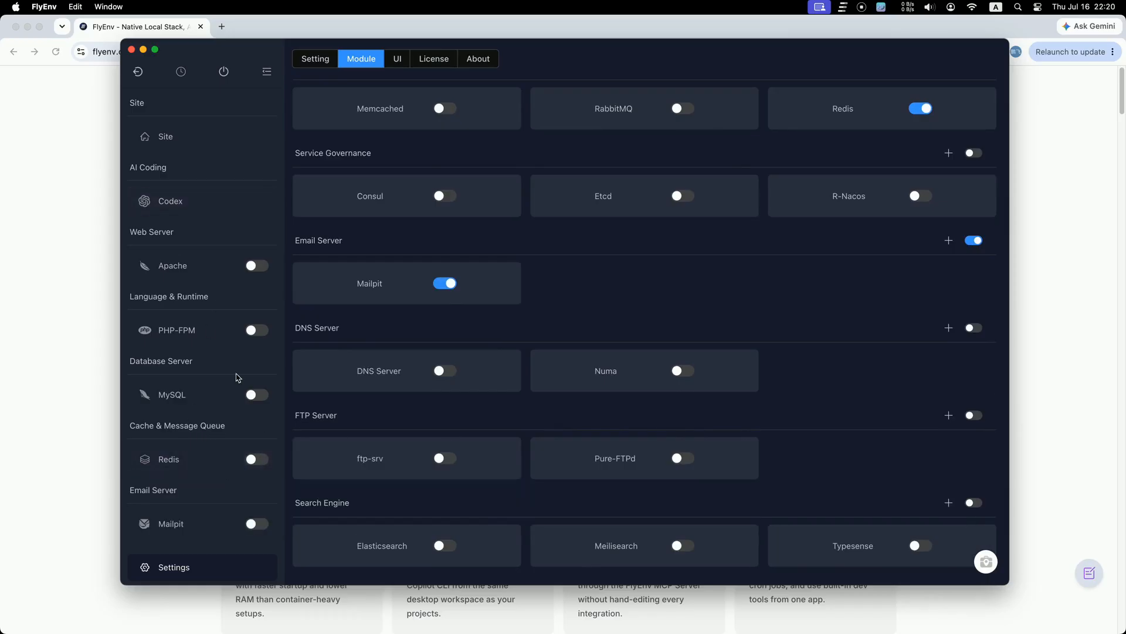
scroll(768, 331, down, 8)
scroll(770, 332, up, 15)
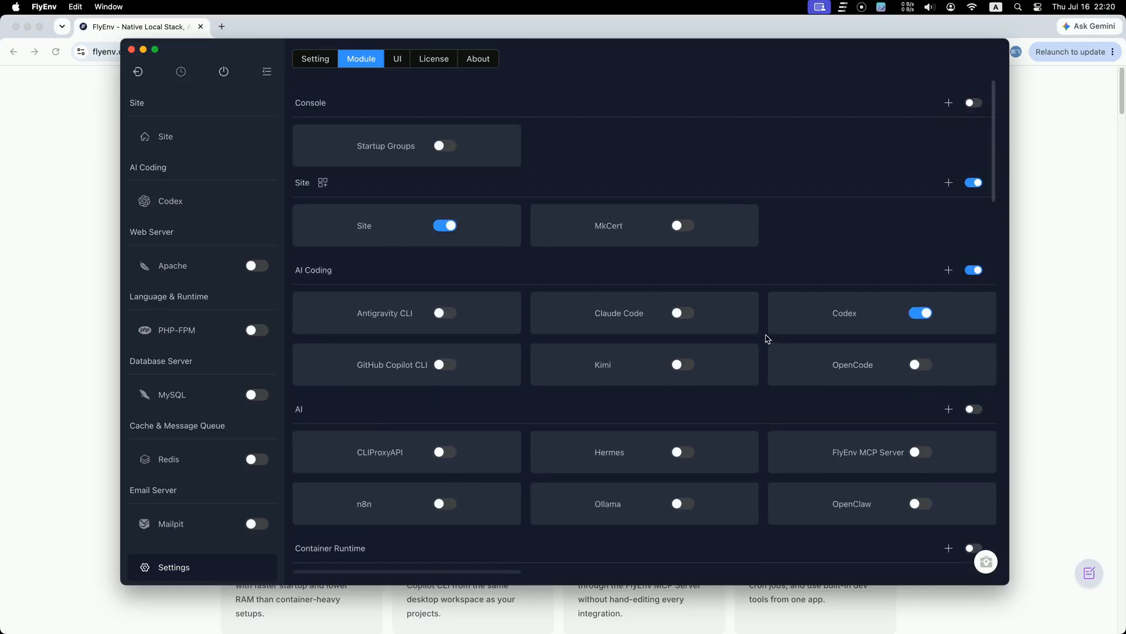
Step: Turn the Console, AI Coding, AI and Container Runtime groups back on
click(311, 61)
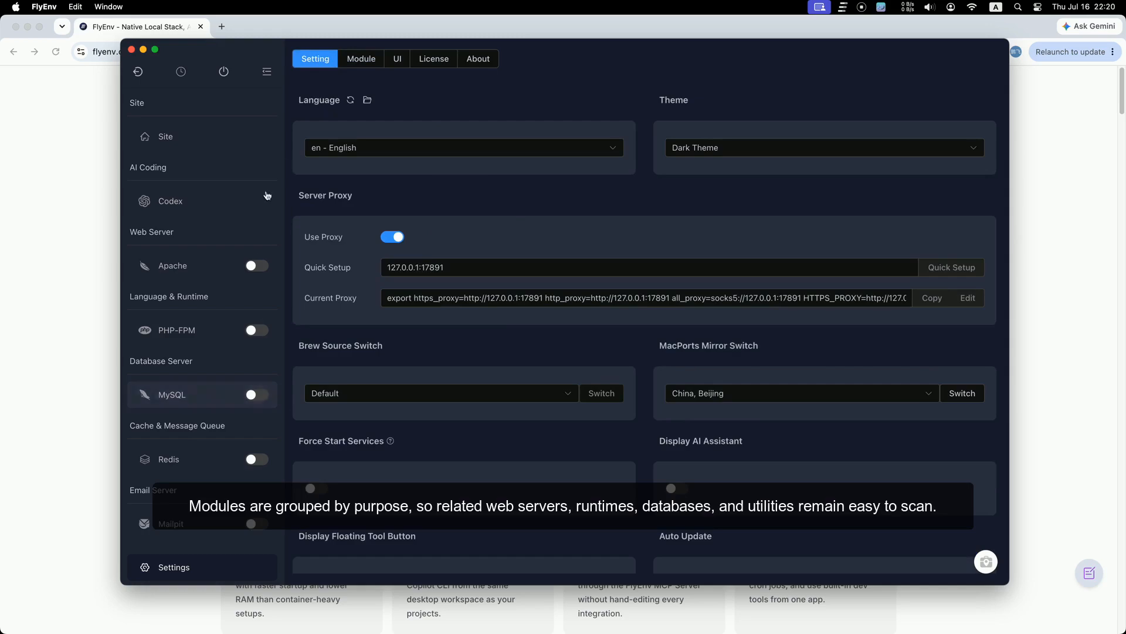
click(370, 62)
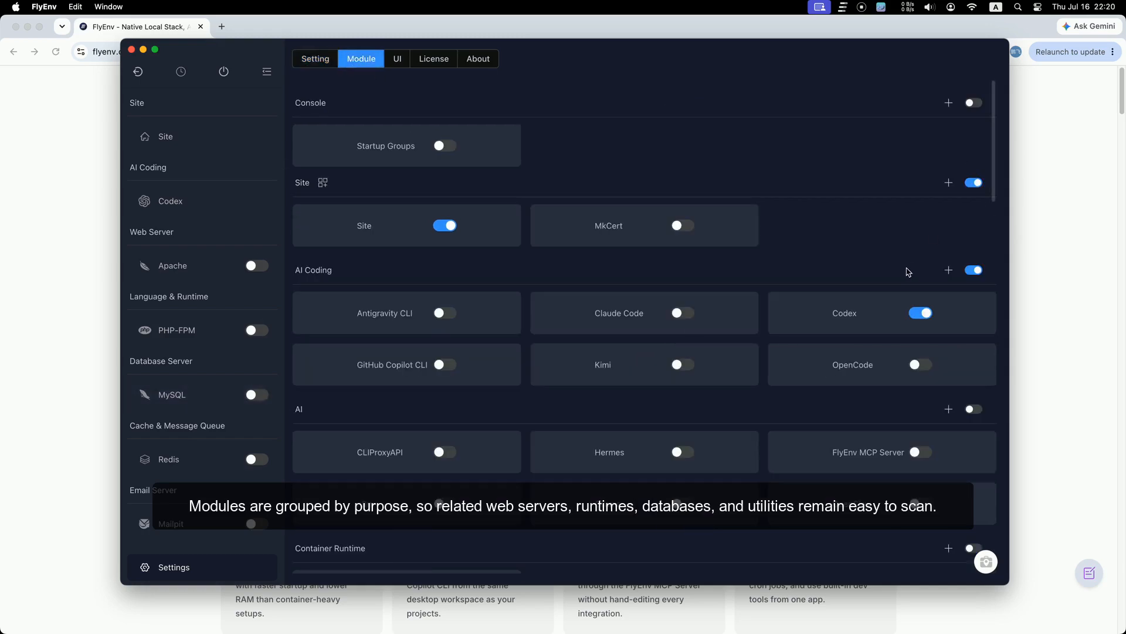
scroll(857, 281, down, 10)
scroll(857, 283, up, 10)
click(973, 103)
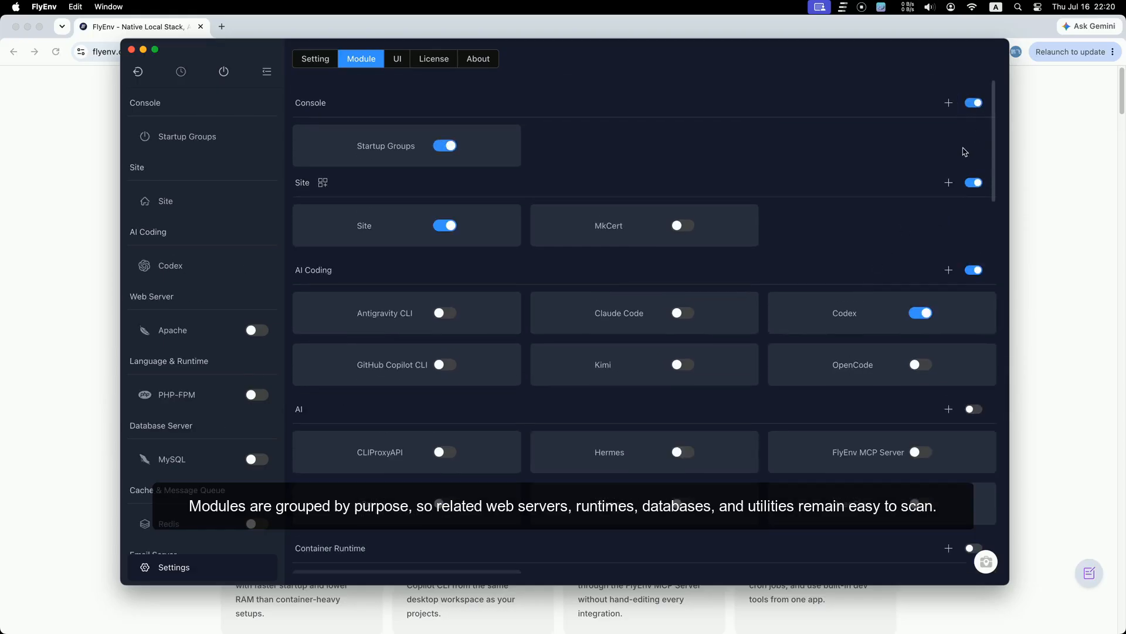
click(973, 269)
click(974, 270)
scroll(951, 263, down, 3)
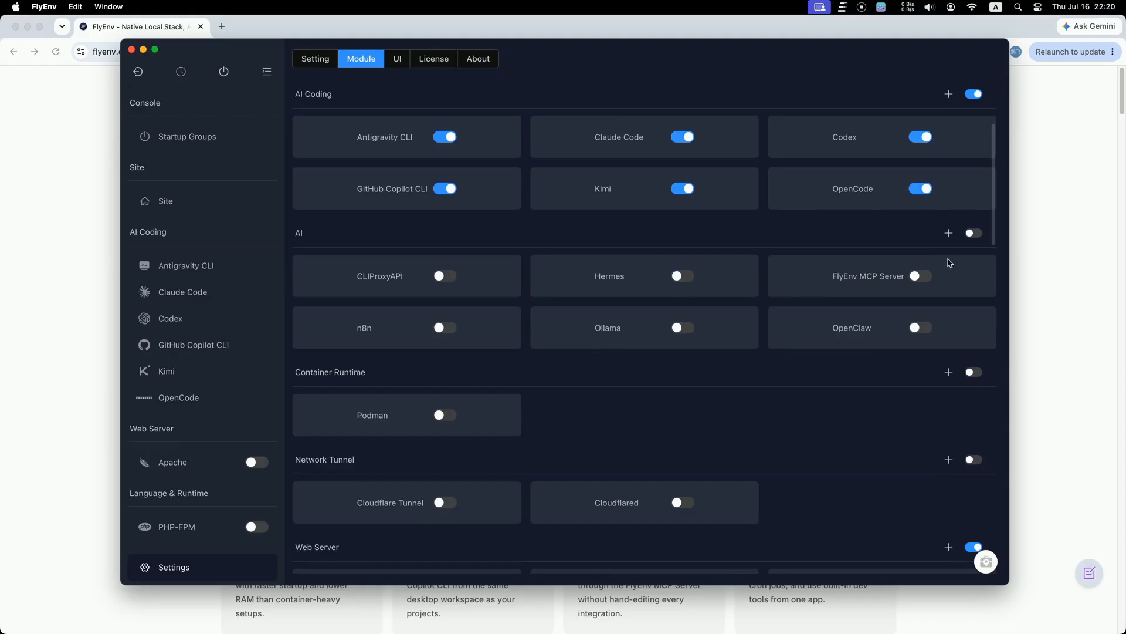
click(974, 233)
click(974, 372)
Step: Turn on the Network Tunnel, Web Server, Language & Runtime, Database Server and Cache & Message Queue groups
scroll(898, 410, down, 5)
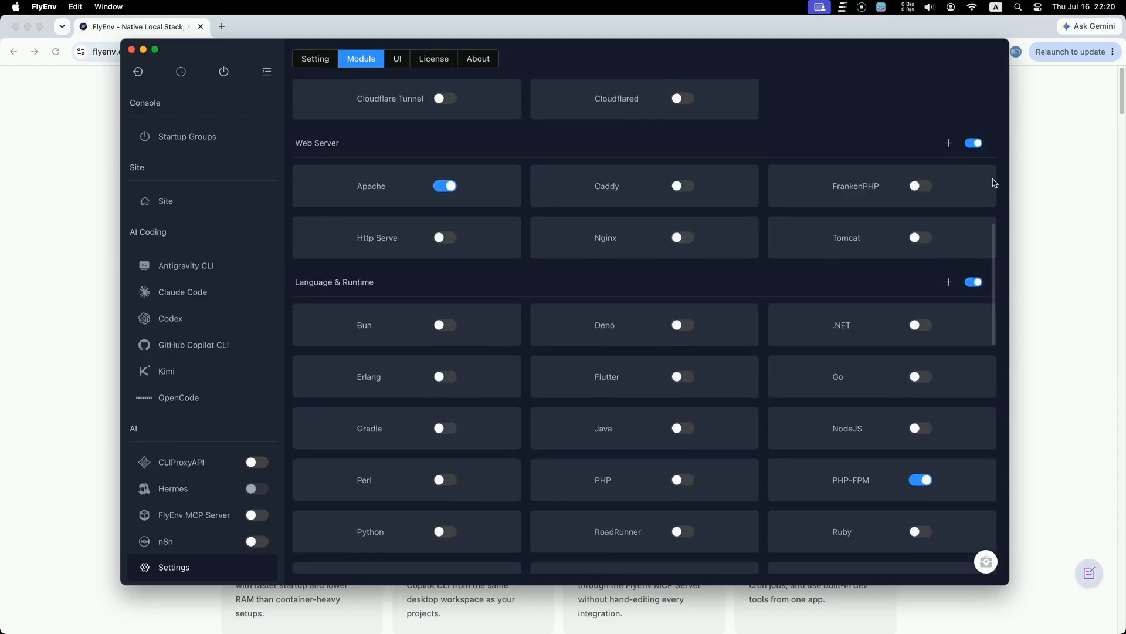
scroll(957, 223, up, 4)
click(974, 299)
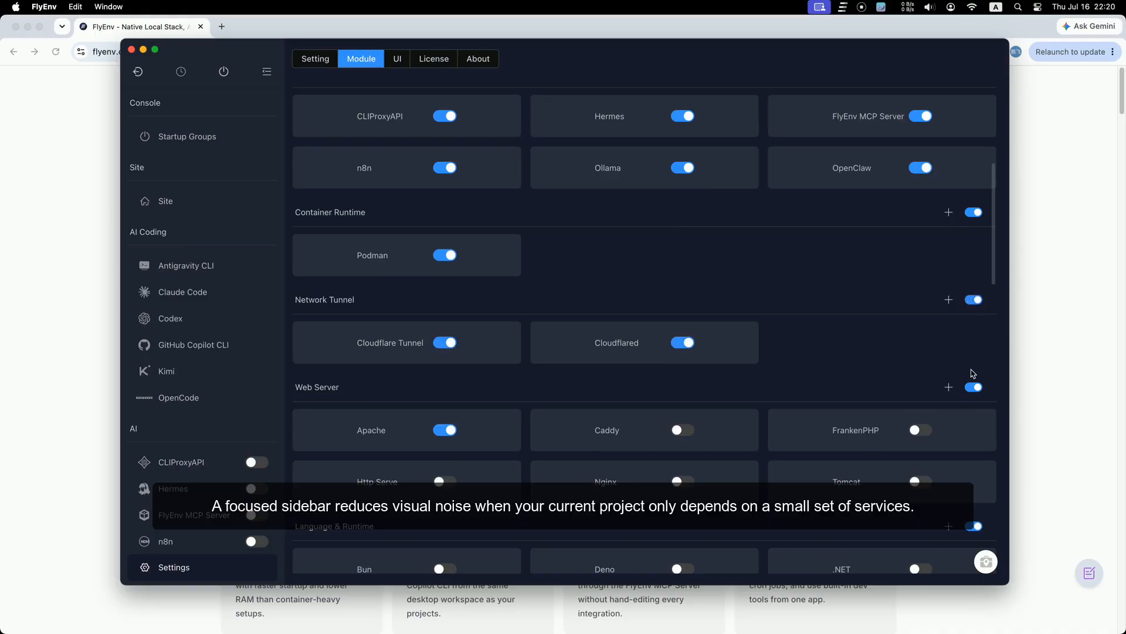
click(974, 386)
click(974, 387)
scroll(915, 387, down, 5)
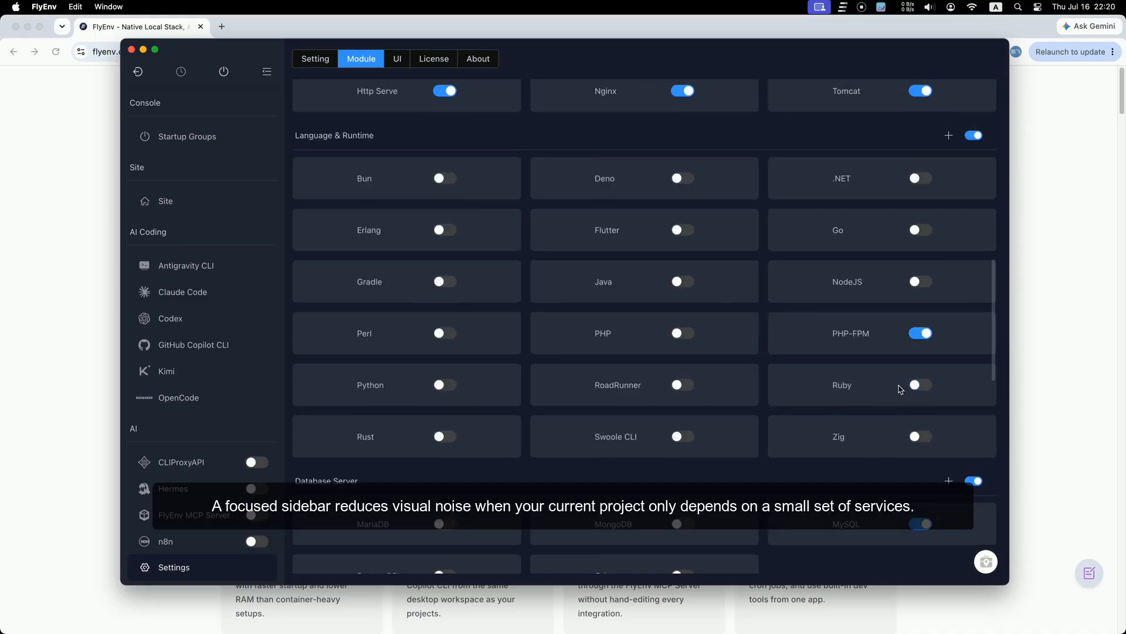
click(975, 136)
click(974, 136)
scroll(914, 335, down, 4)
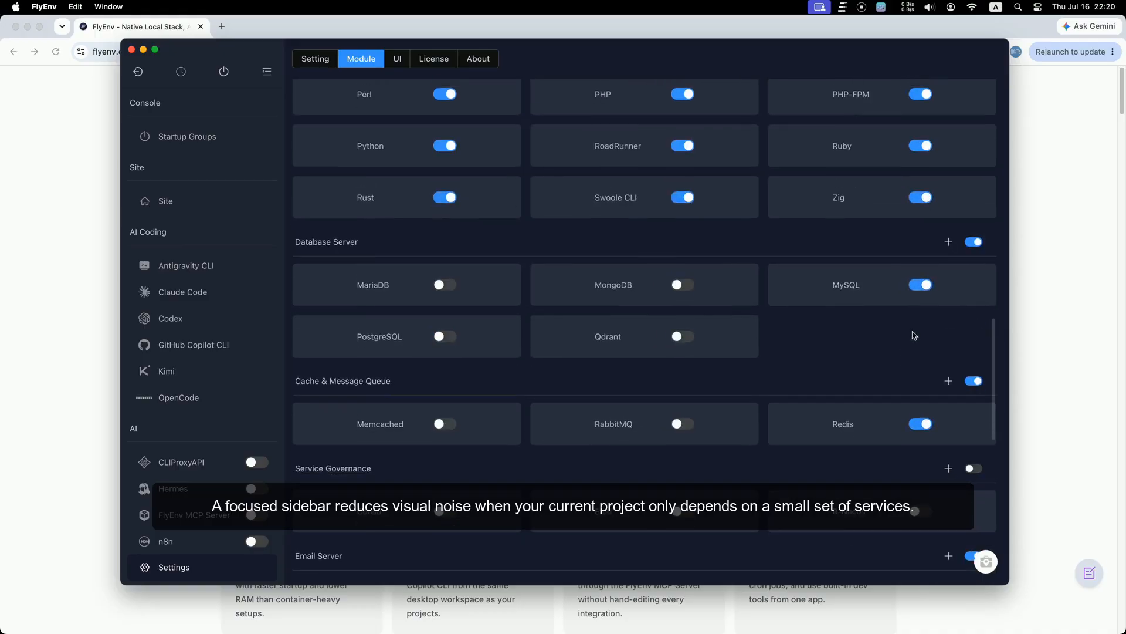
click(974, 242)
click(974, 241)
click(974, 381)
click(974, 381)
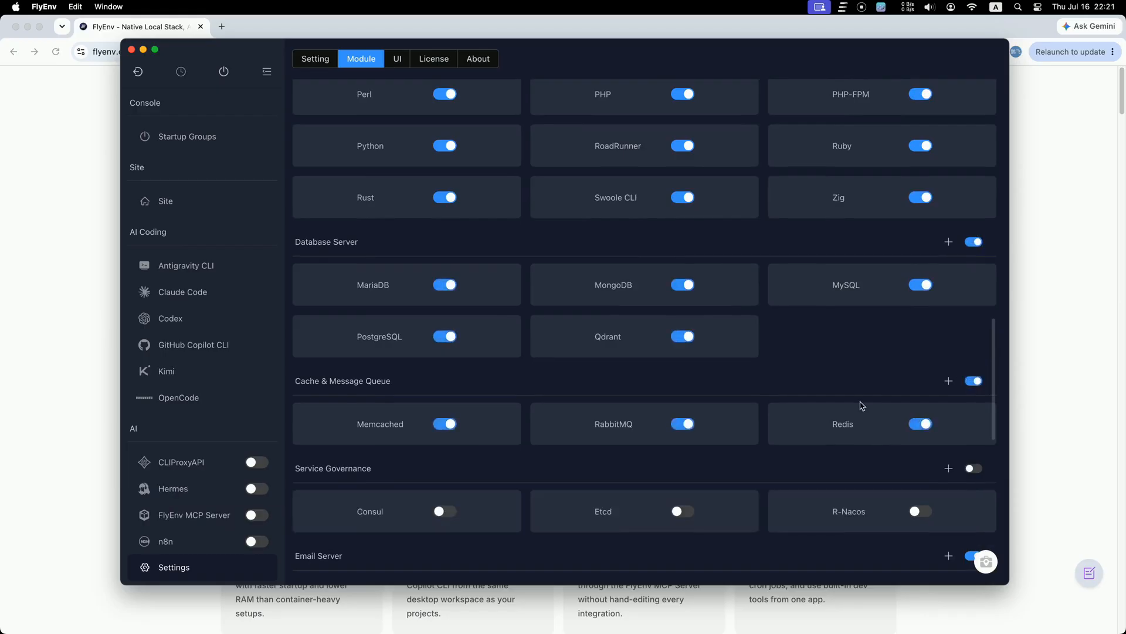
Step: Turn on the Service Governance, DNS, FTP, Search Engine, Object Storage and Other groups
scroll(861, 405, down, 4)
click(972, 249)
click(972, 248)
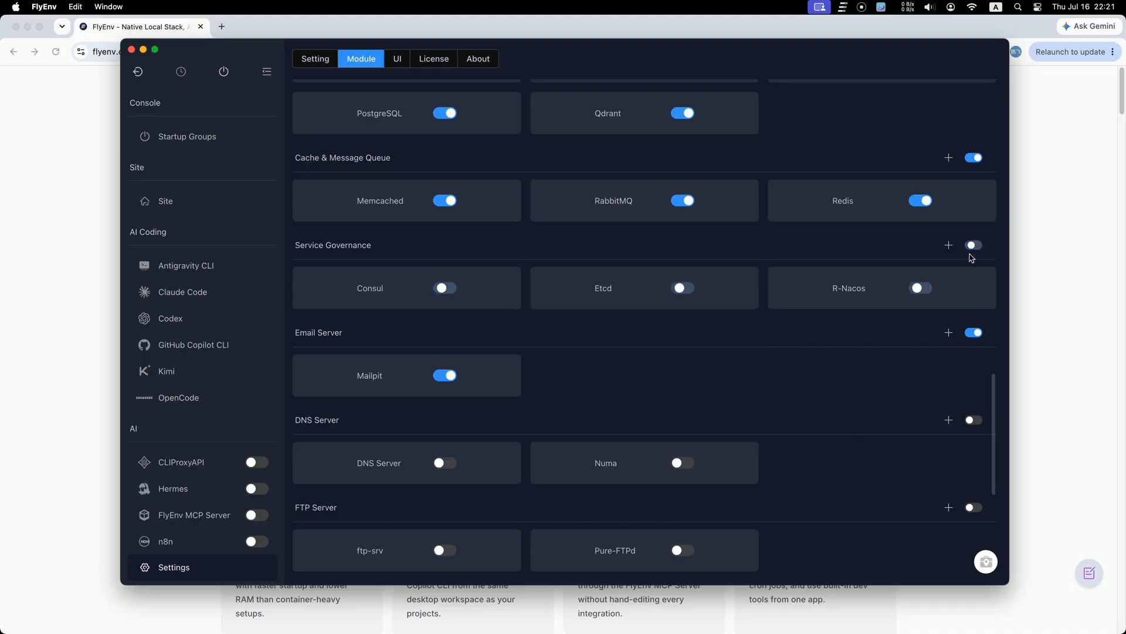
click(971, 249)
scroll(896, 401, down, 2)
click(973, 341)
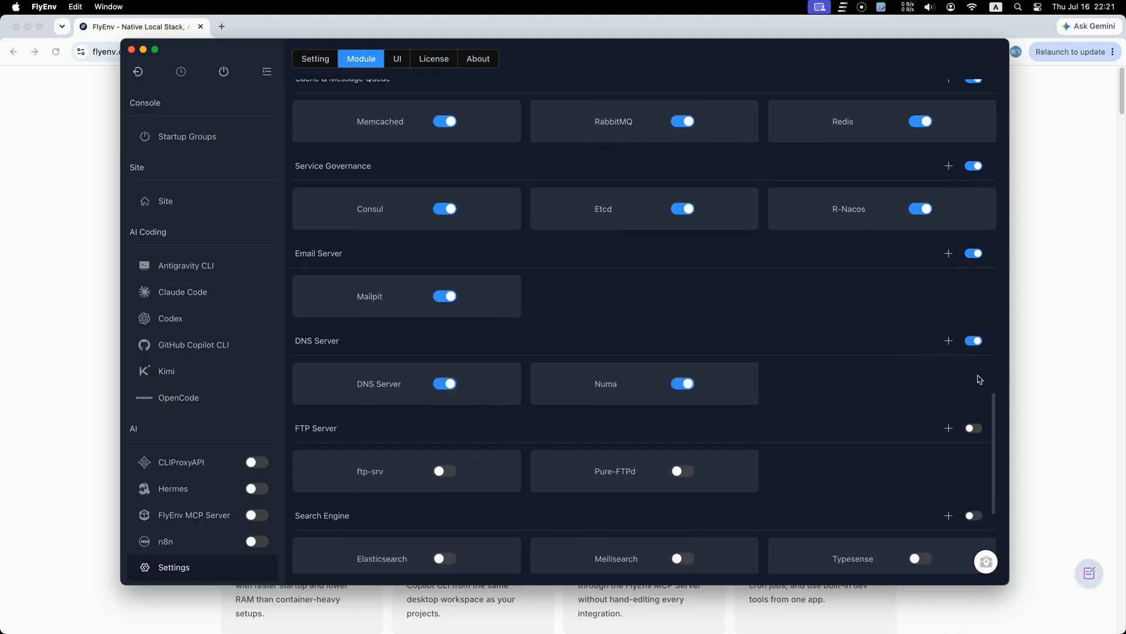
click(972, 429)
scroll(862, 430, down, 1)
click(972, 476)
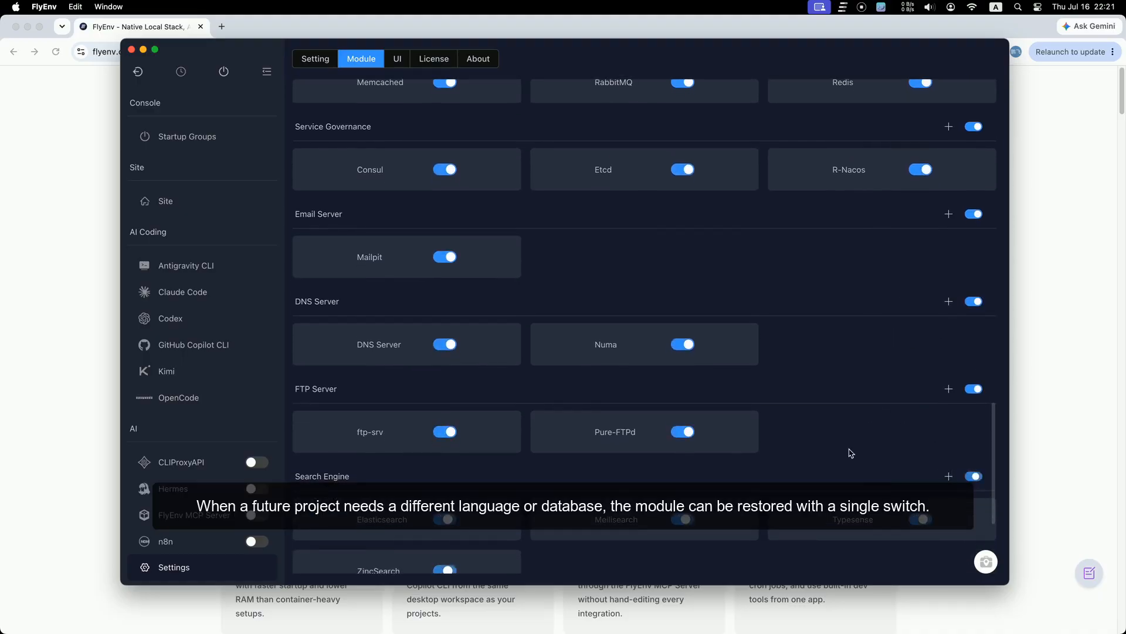
scroll(851, 453, down, 5)
click(973, 425)
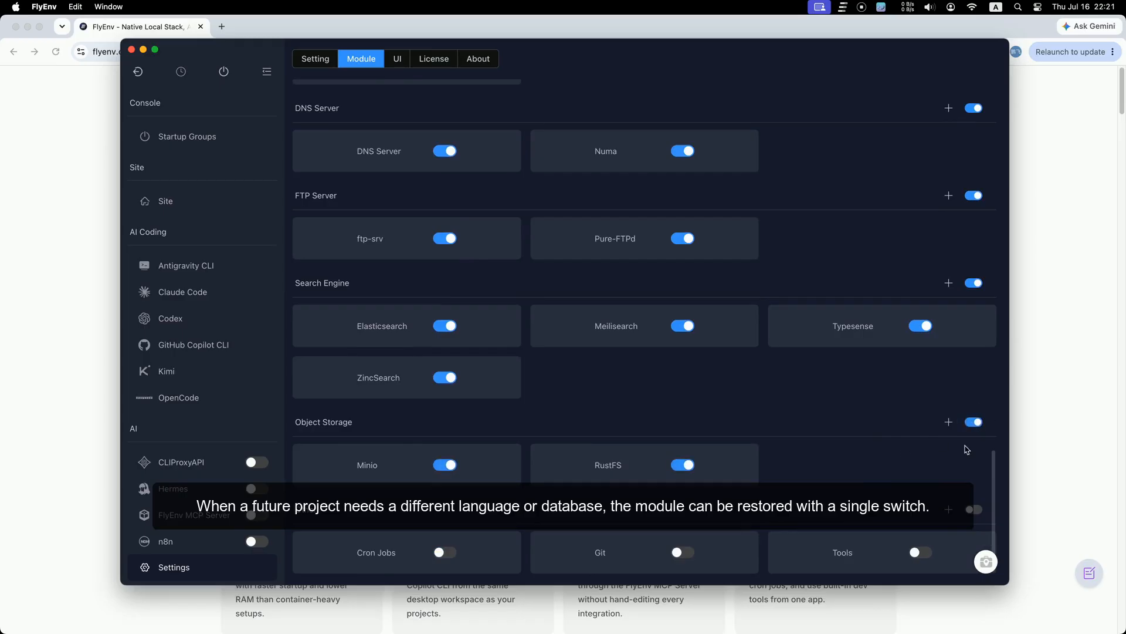
click(981, 513)
scroll(227, 360, down, 15)
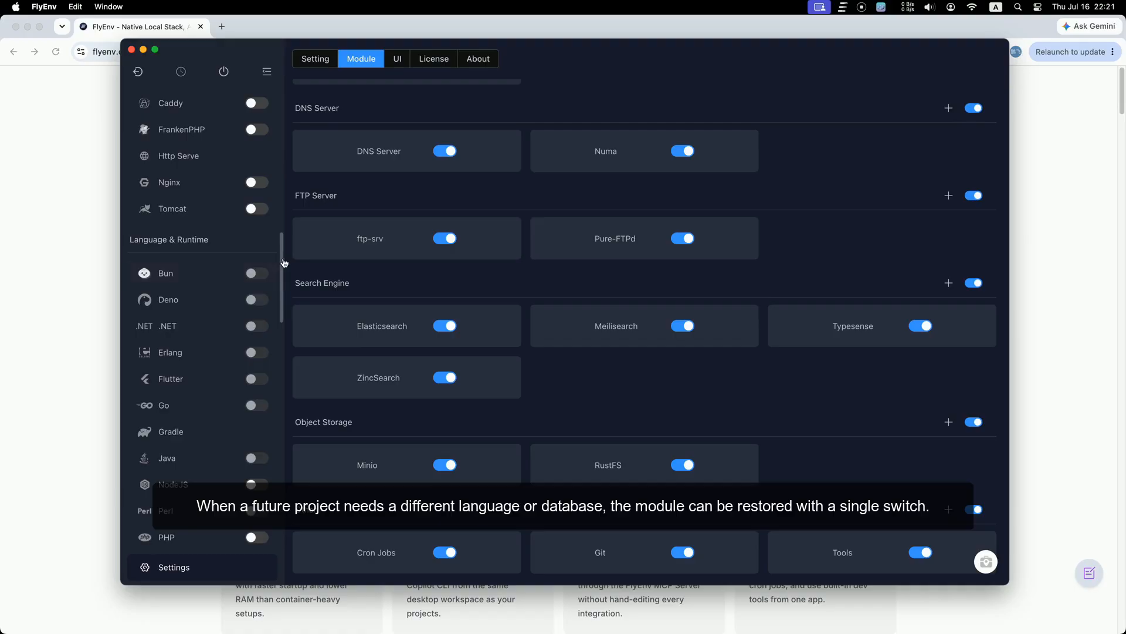
Step: Go to the Nginx page and list its installable versions
drag(283, 261, 289, 106)
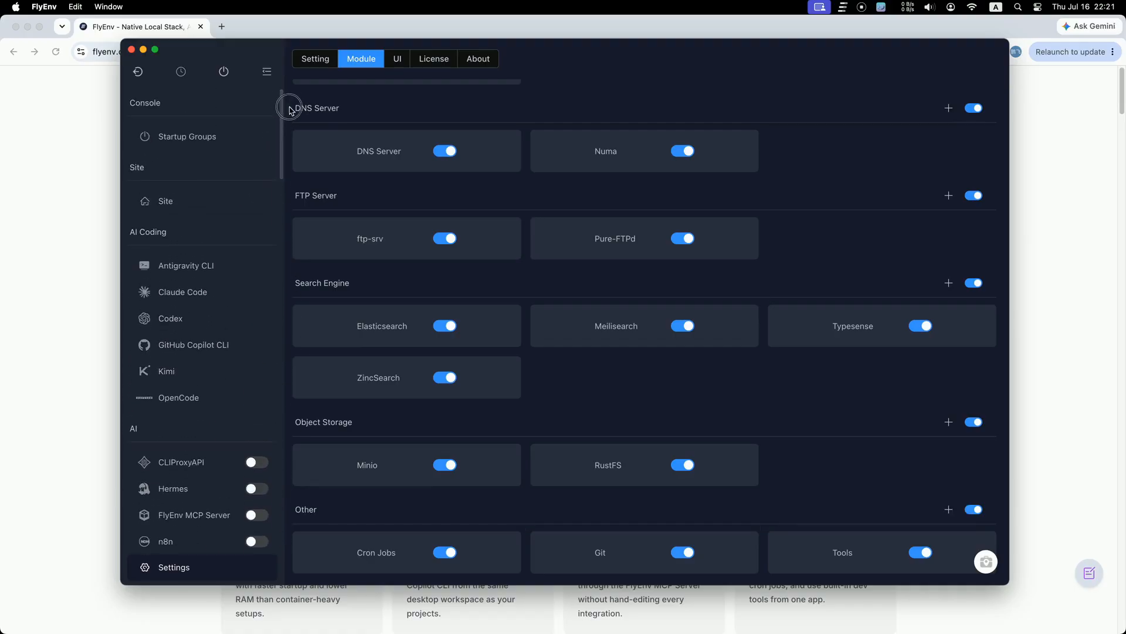
click(315, 65)
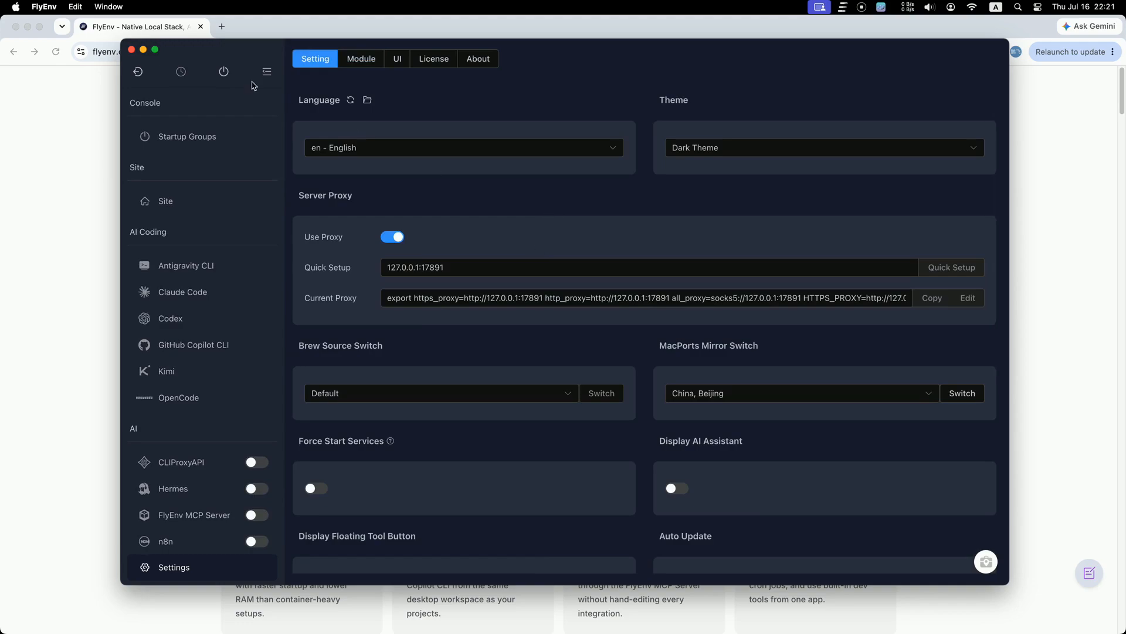
click(199, 145)
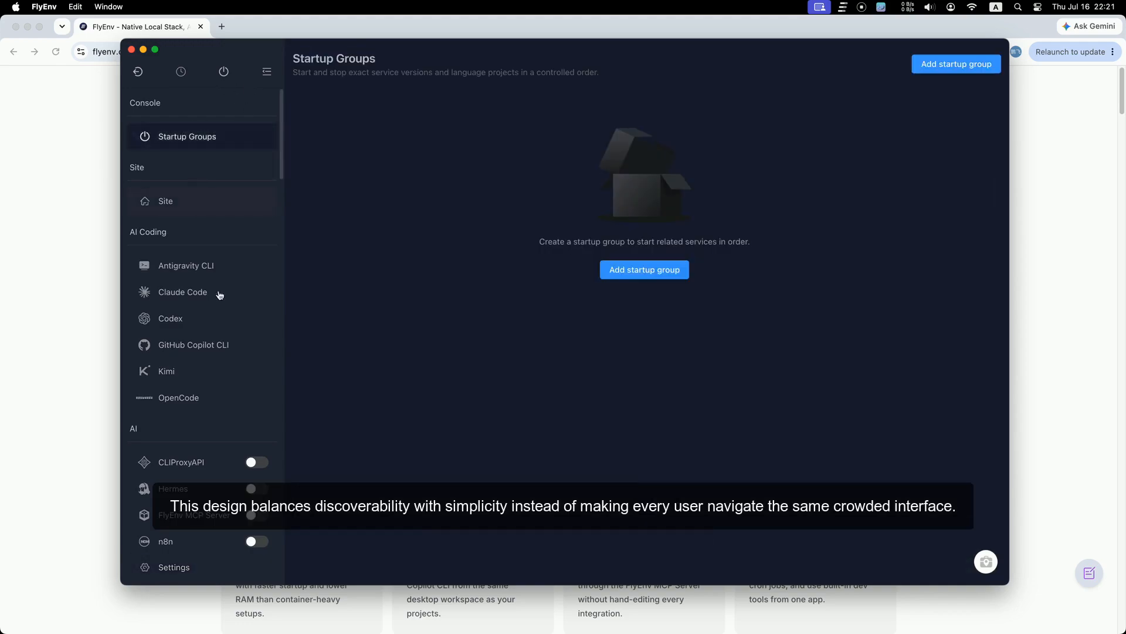
scroll(227, 367, down, 10)
scroll(229, 358, down, 8)
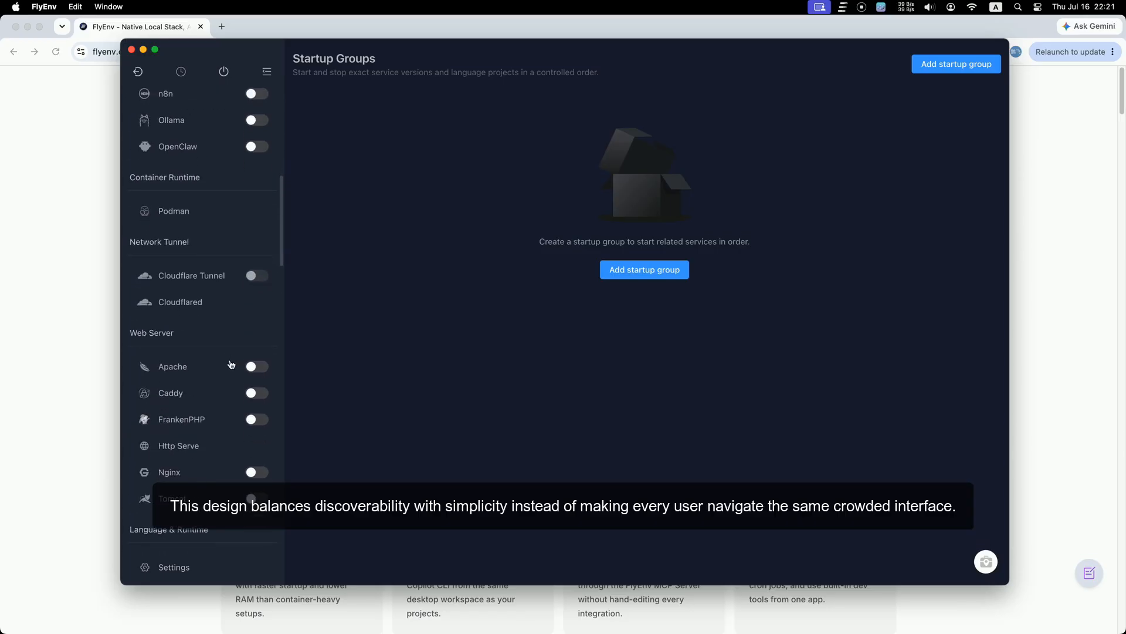
click(193, 278)
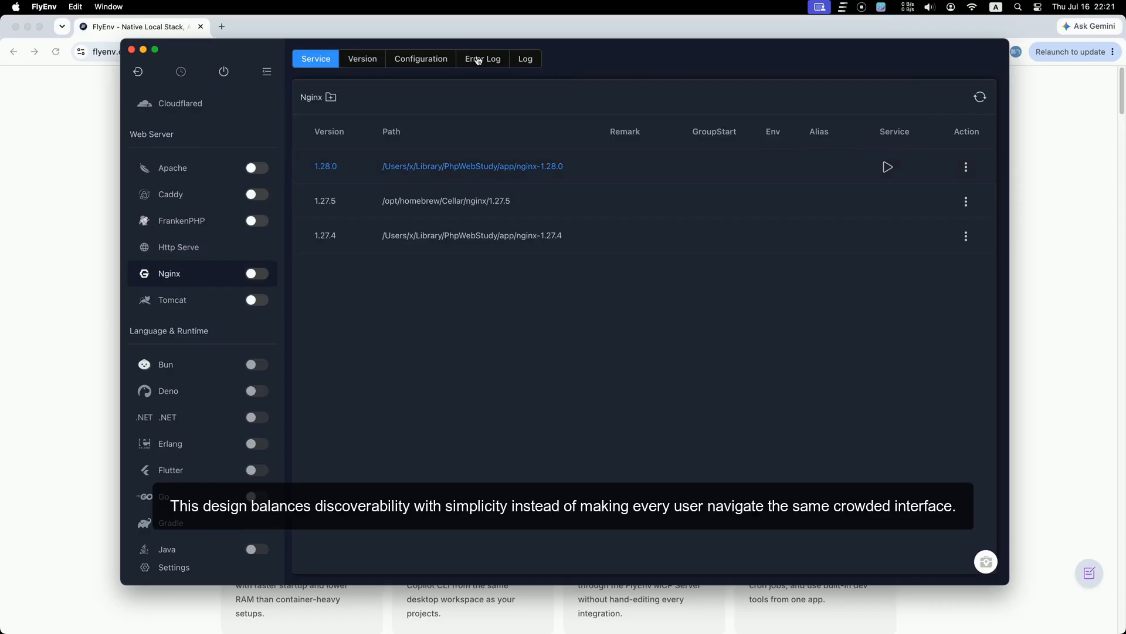
click(365, 59)
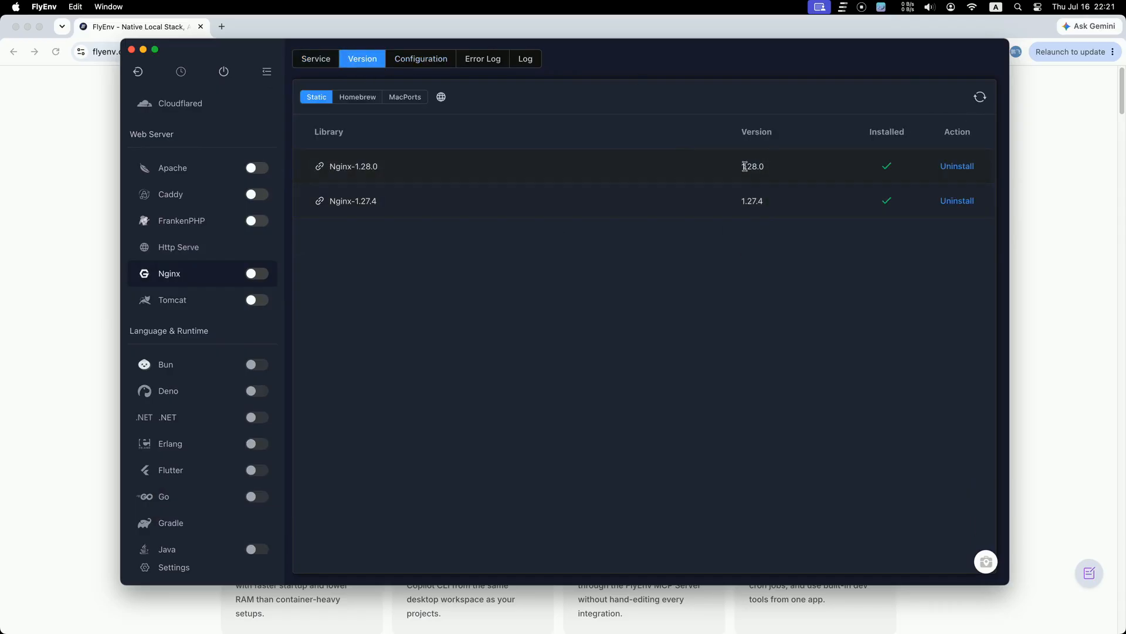
scroll(191, 389, down, 4)
Step: Install Bun 1.1.45 and confirm it shows as installed
click(193, 258)
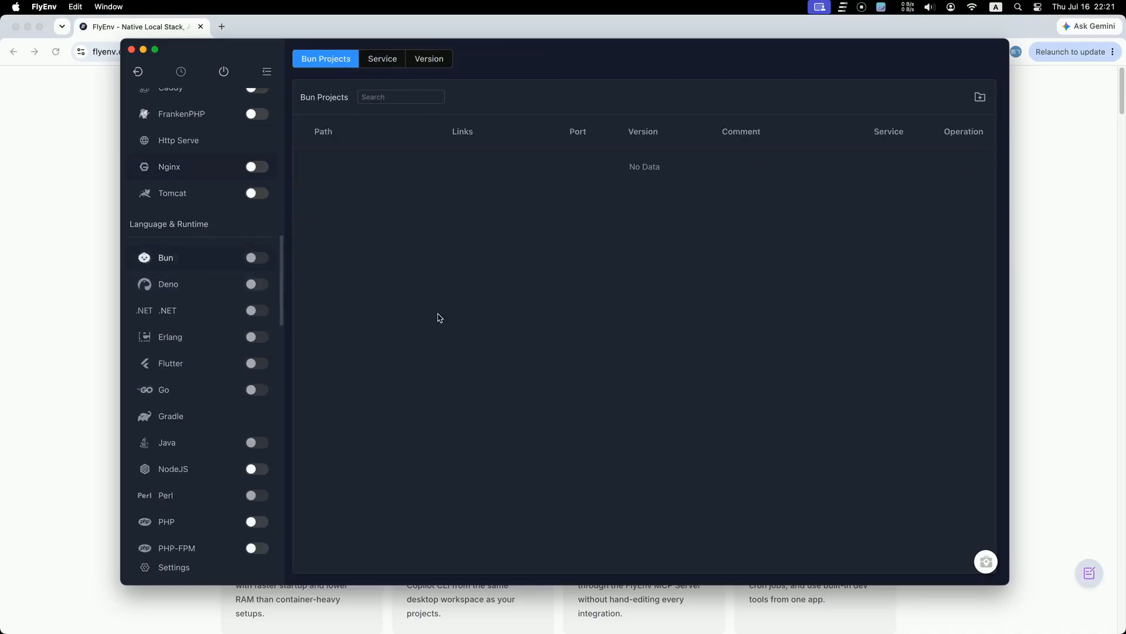
click(394, 67)
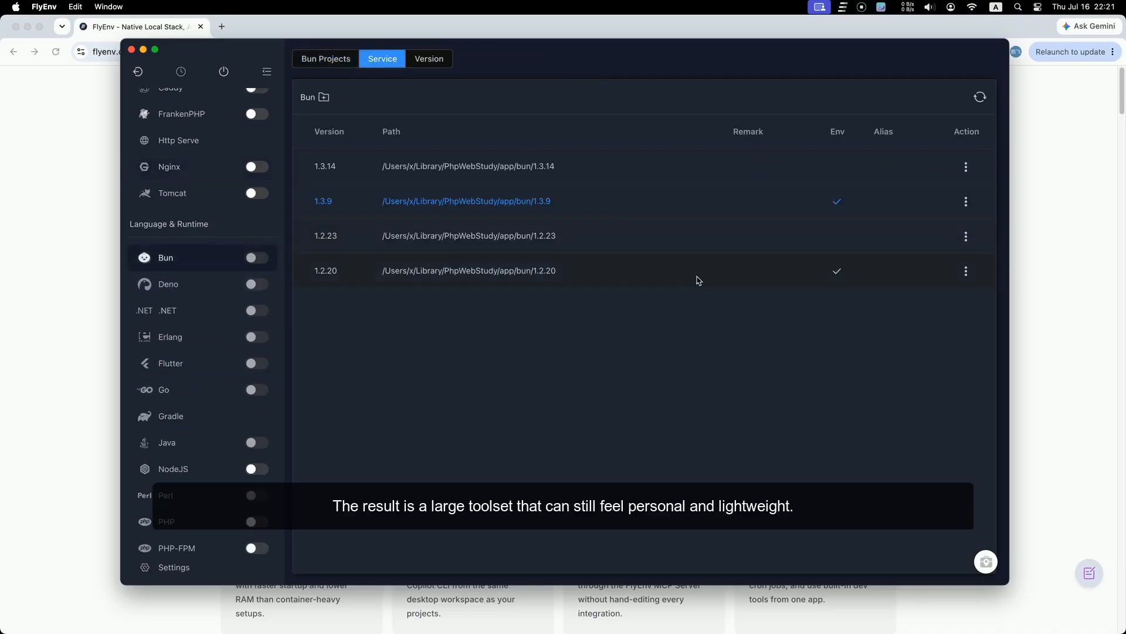
click(427, 63)
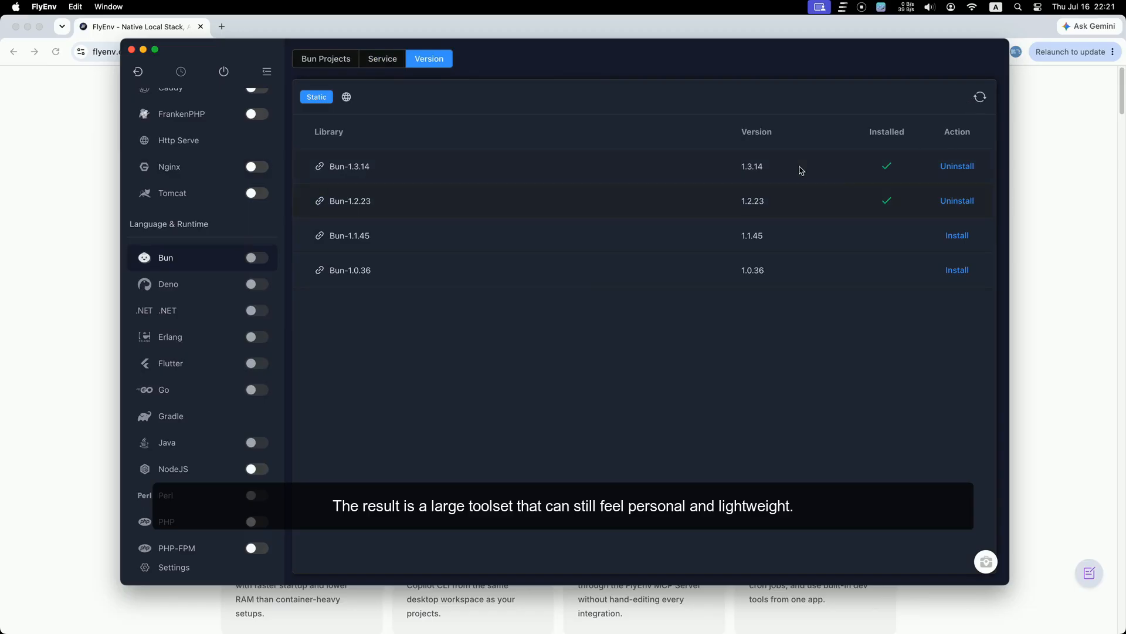
click(957, 236)
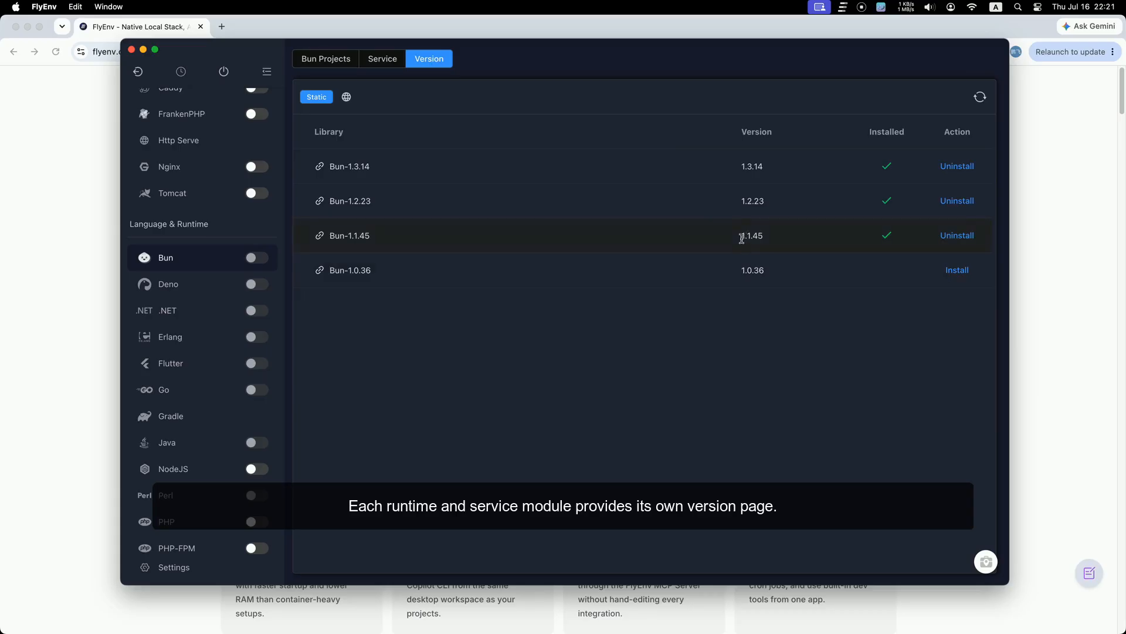
drag(741, 238, 792, 251)
click(385, 64)
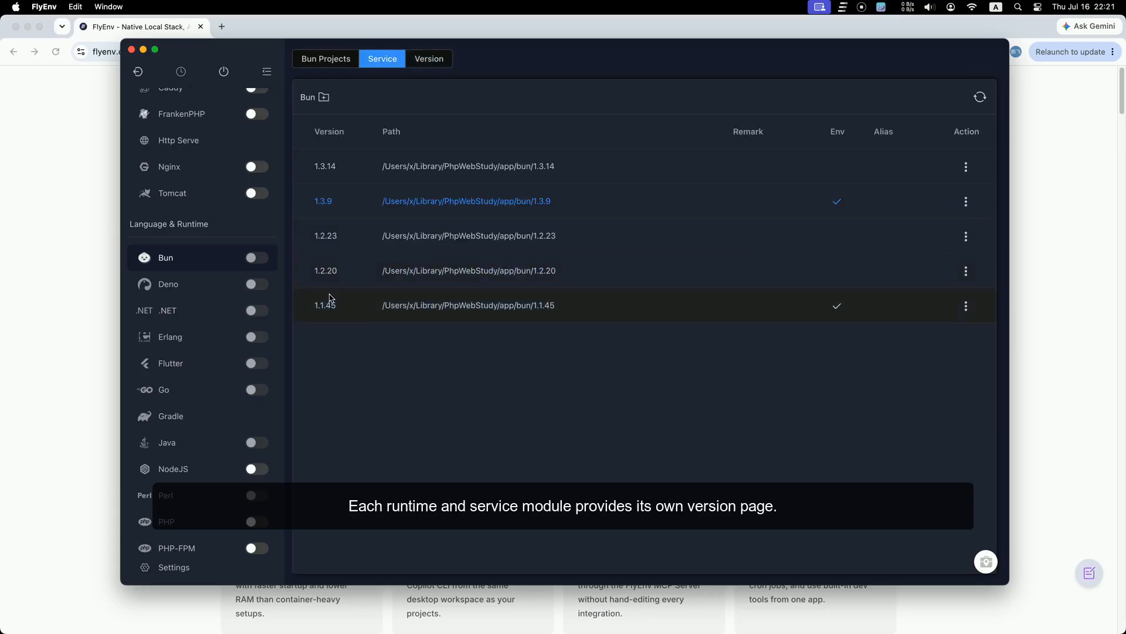
Step: Copy the Deno-2.9.3 download link, then go to the .NET projects page
click(168, 284)
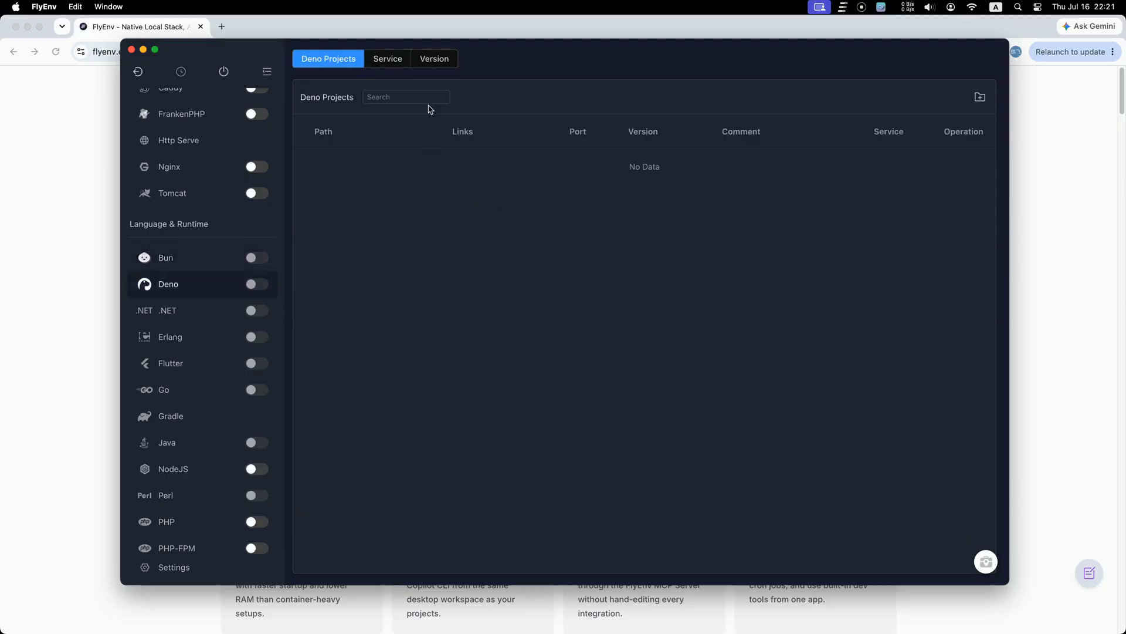
click(433, 61)
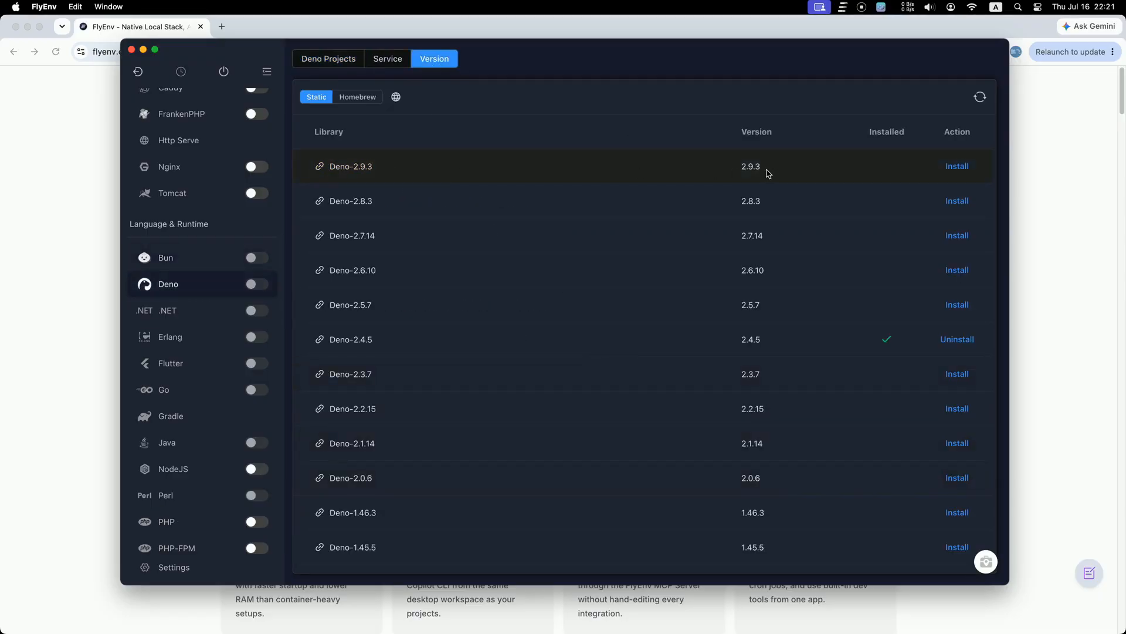
mouse_move(345, 167)
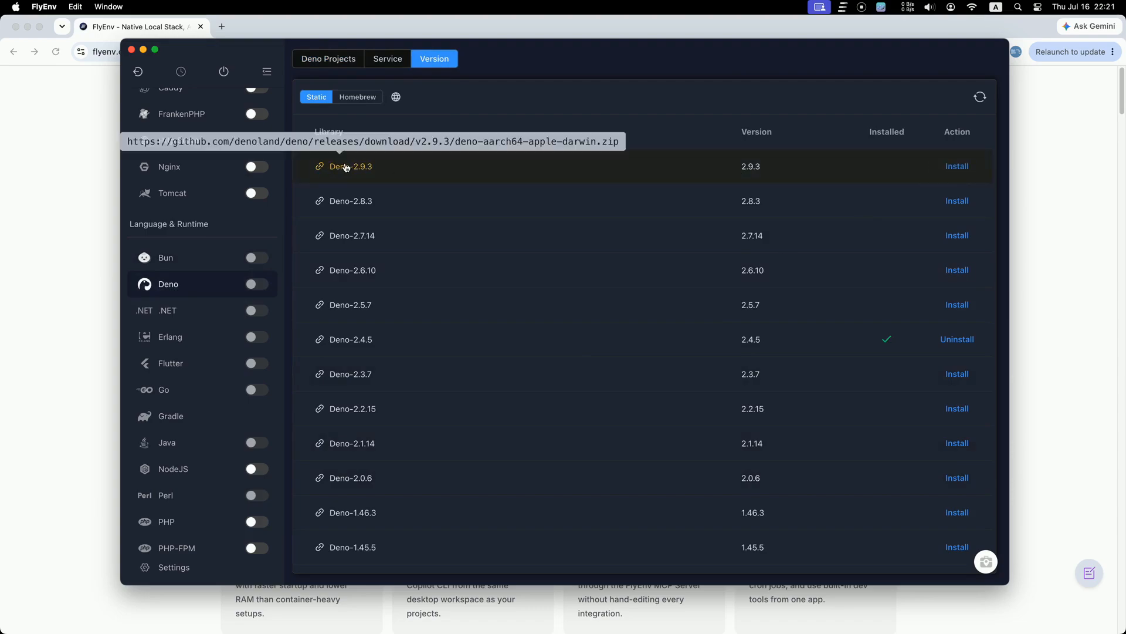
click(348, 167)
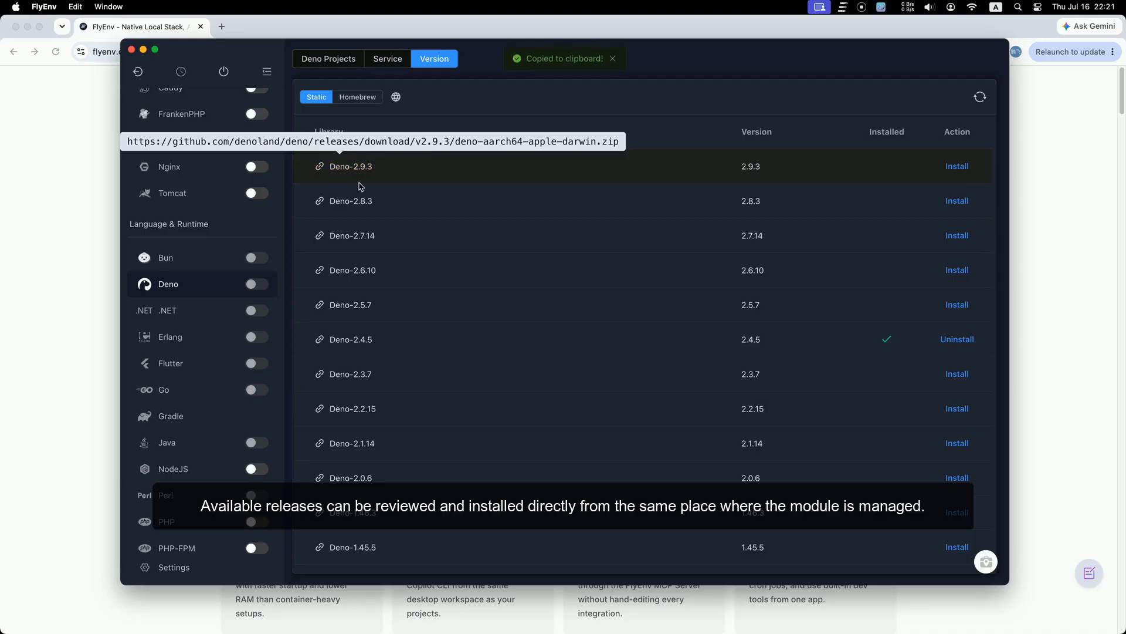
drag(544, 61, 533, 143)
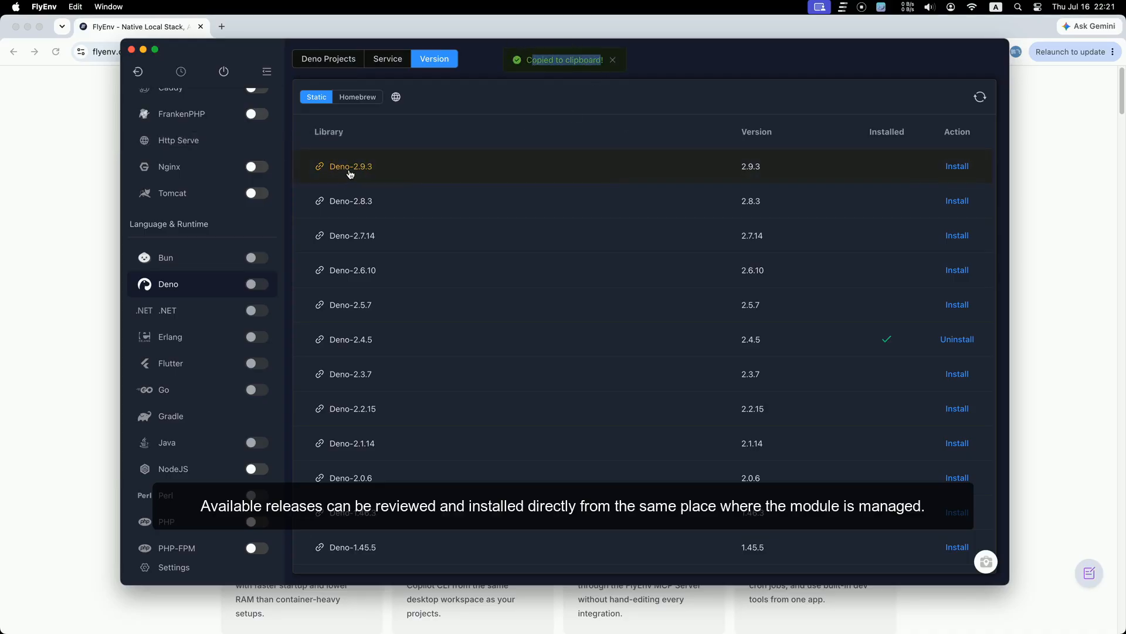
click(243, 311)
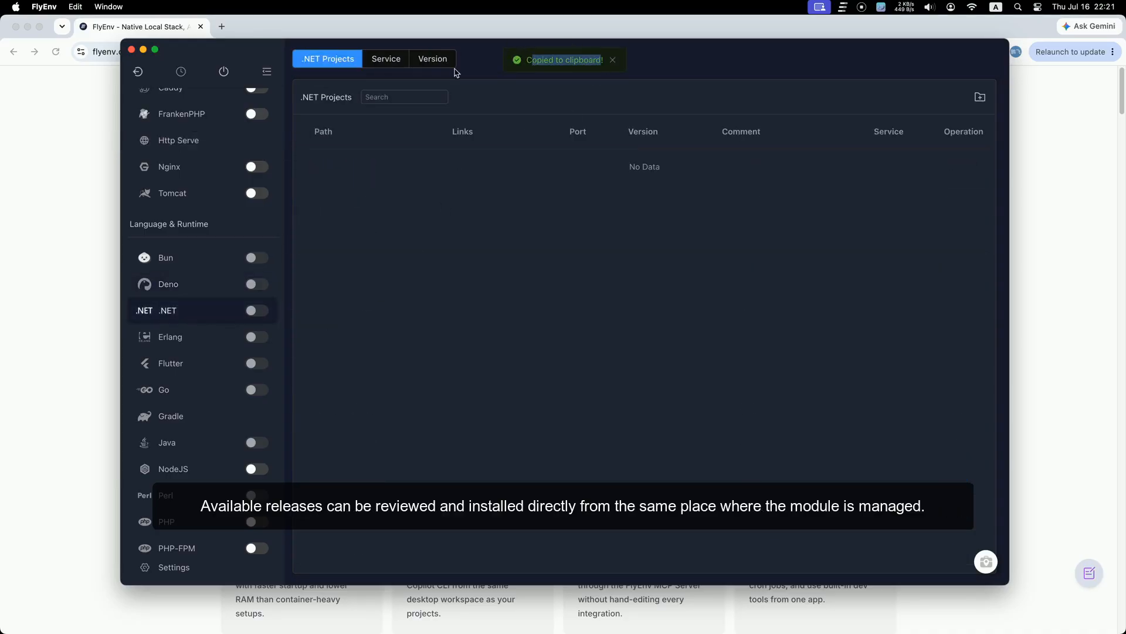
Step: Copy the .NET-9.0.316 download link from the available versions
click(429, 66)
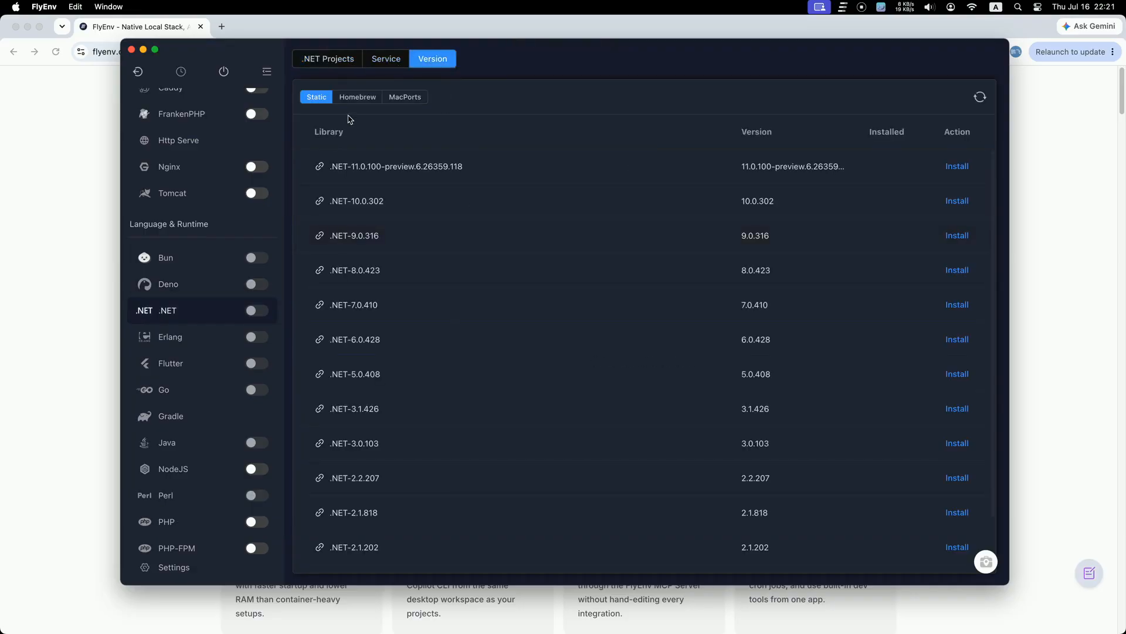
mouse_move(357, 241)
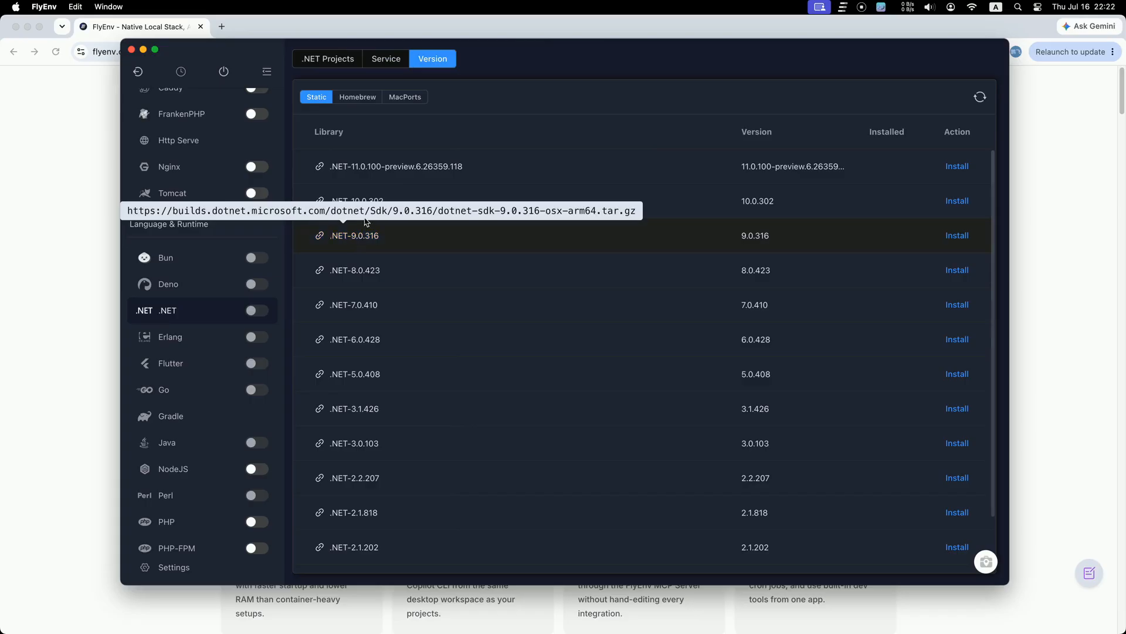
drag(326, 210, 415, 210)
click(351, 239)
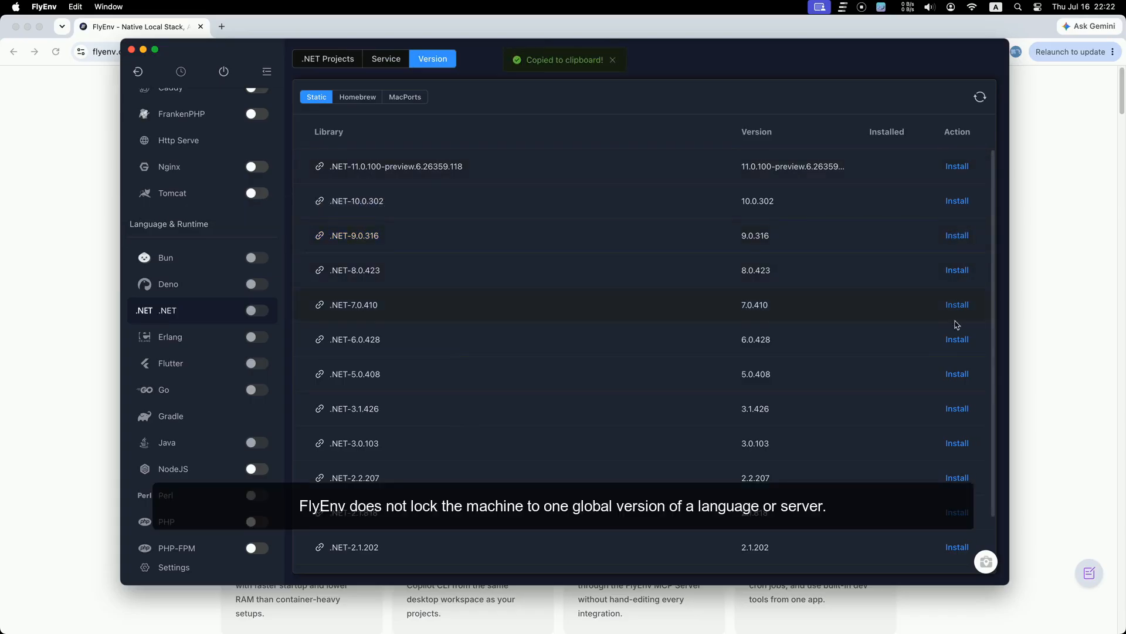
Step: Browse the installable Erlang, Flutter and Go versions
click(191, 340)
click(429, 66)
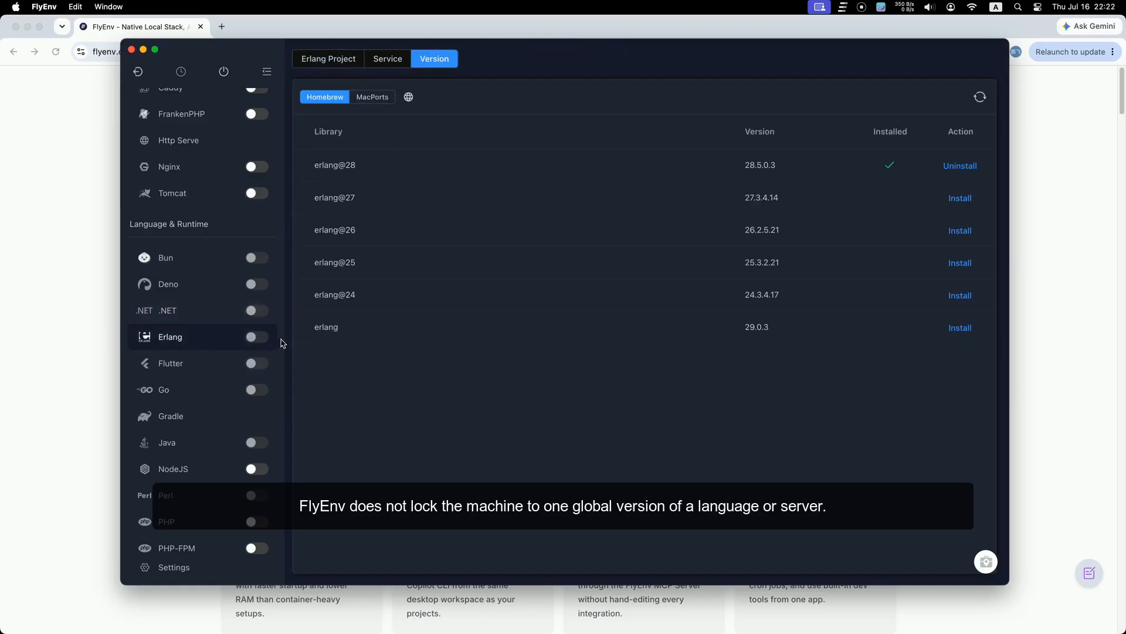
click(217, 366)
click(497, 60)
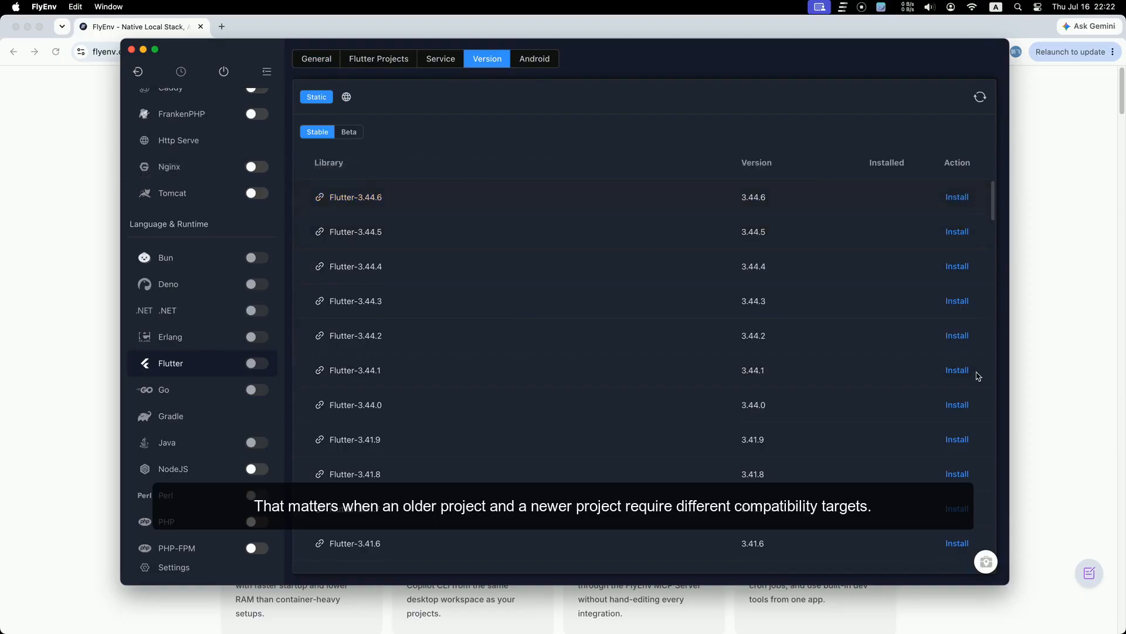
click(209, 391)
scroll(210, 393, down, 3)
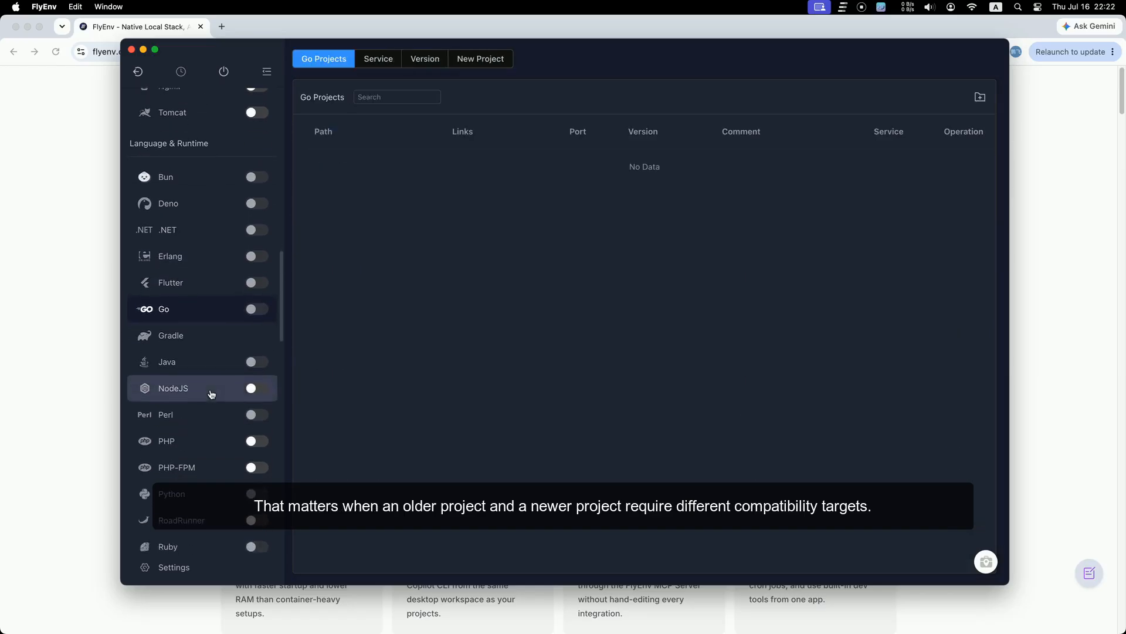
scroll(211, 391, down, 1)
click(427, 59)
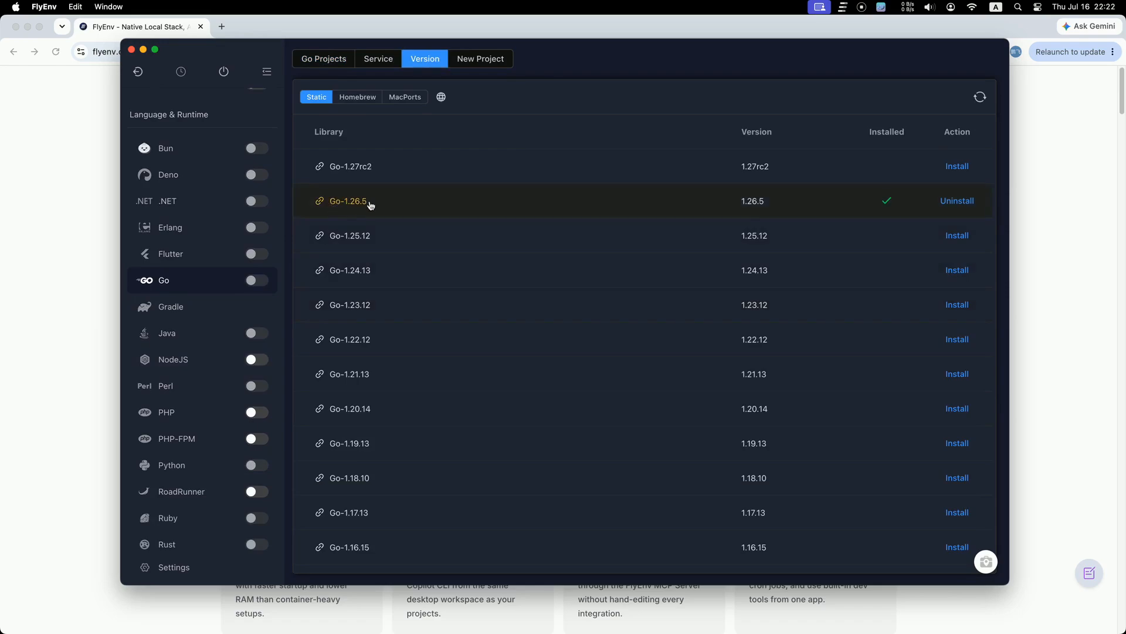
Step: Review Java's available OpenJDK versions, then go to Perl and the NodeJS projects list
click(194, 342)
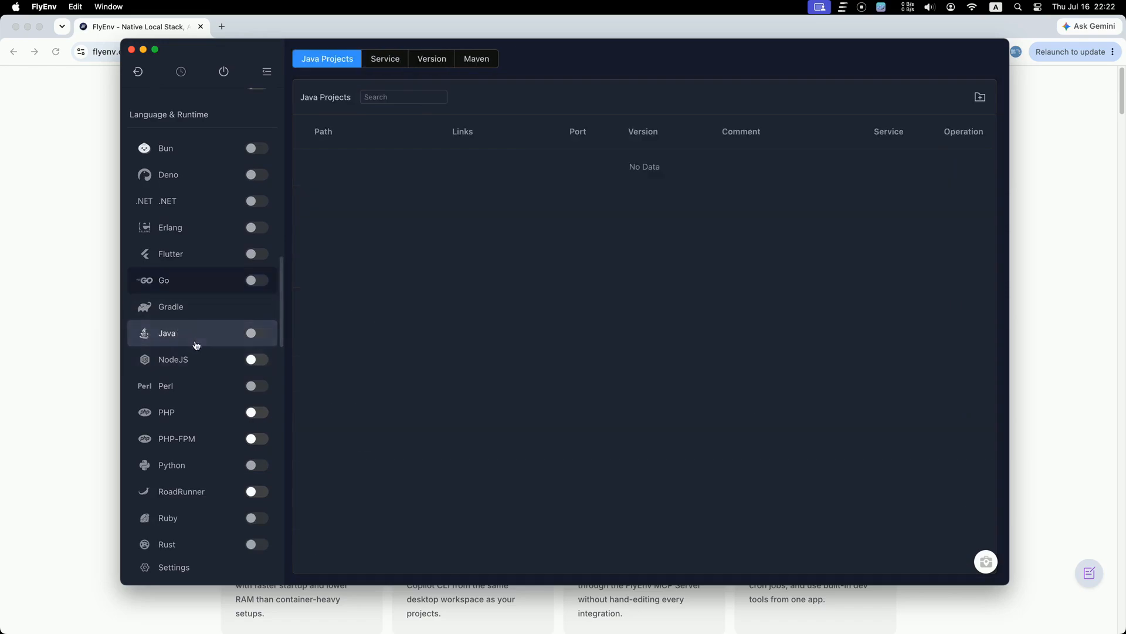
click(431, 65)
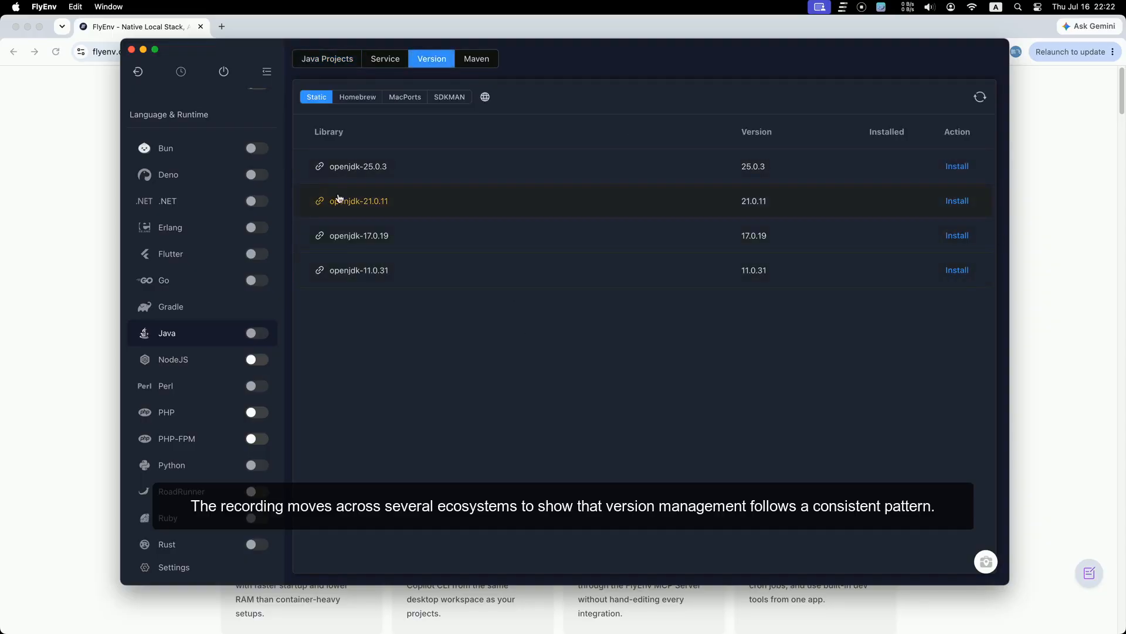
mouse_move(358, 200)
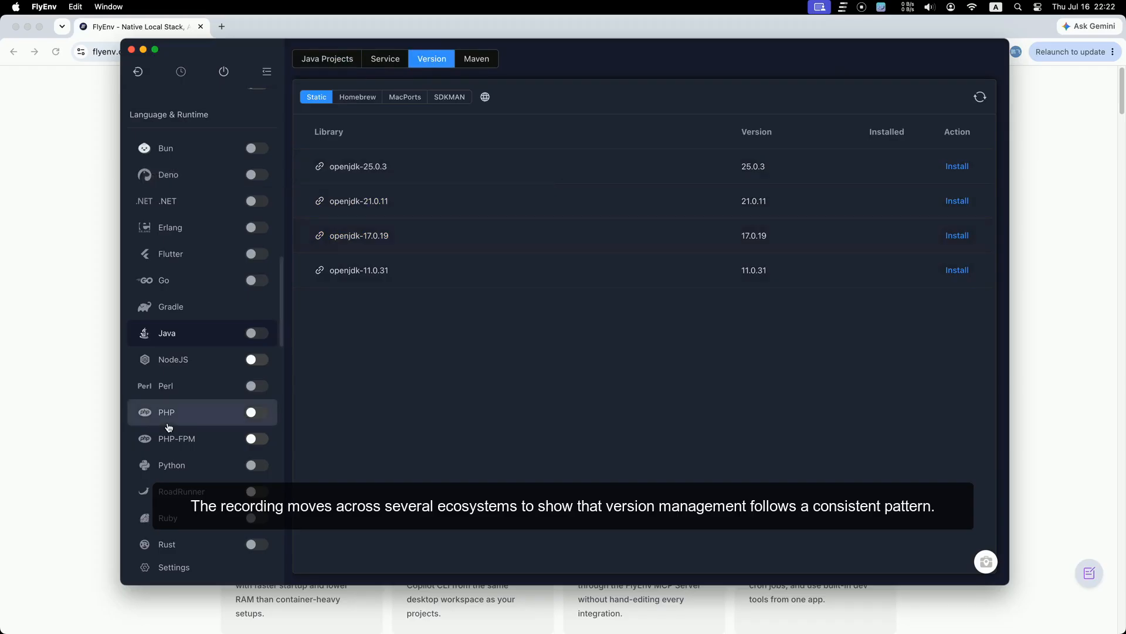
click(188, 384)
click(200, 360)
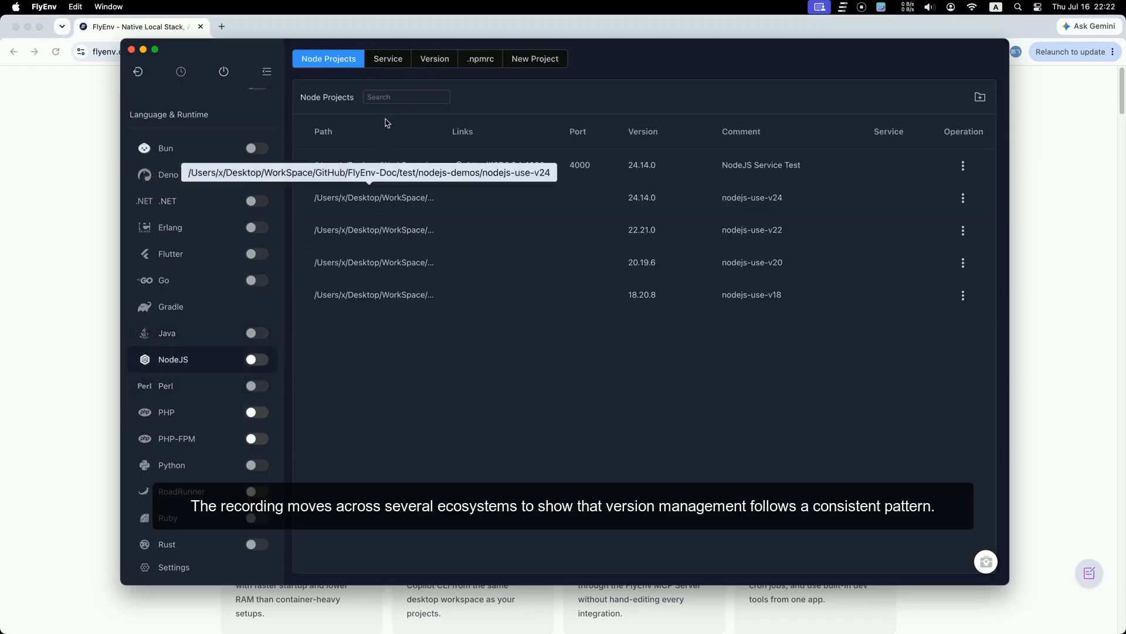
Step: Switch the current Node version, check Perl versions, and install PHP 8.1.34
click(435, 61)
click(477, 316)
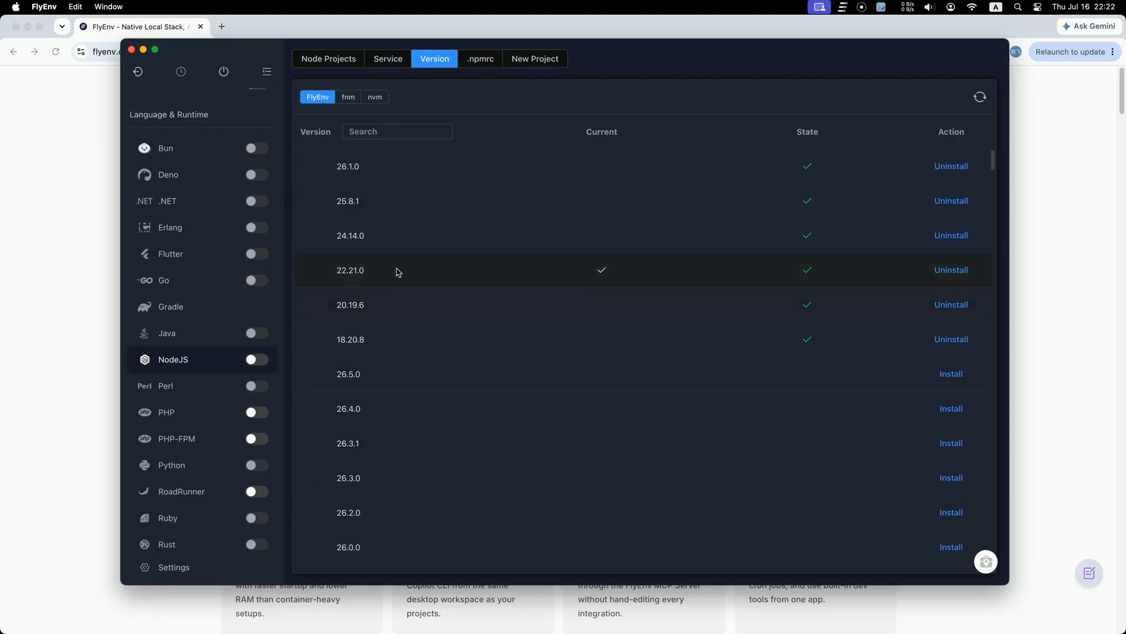
click(201, 385)
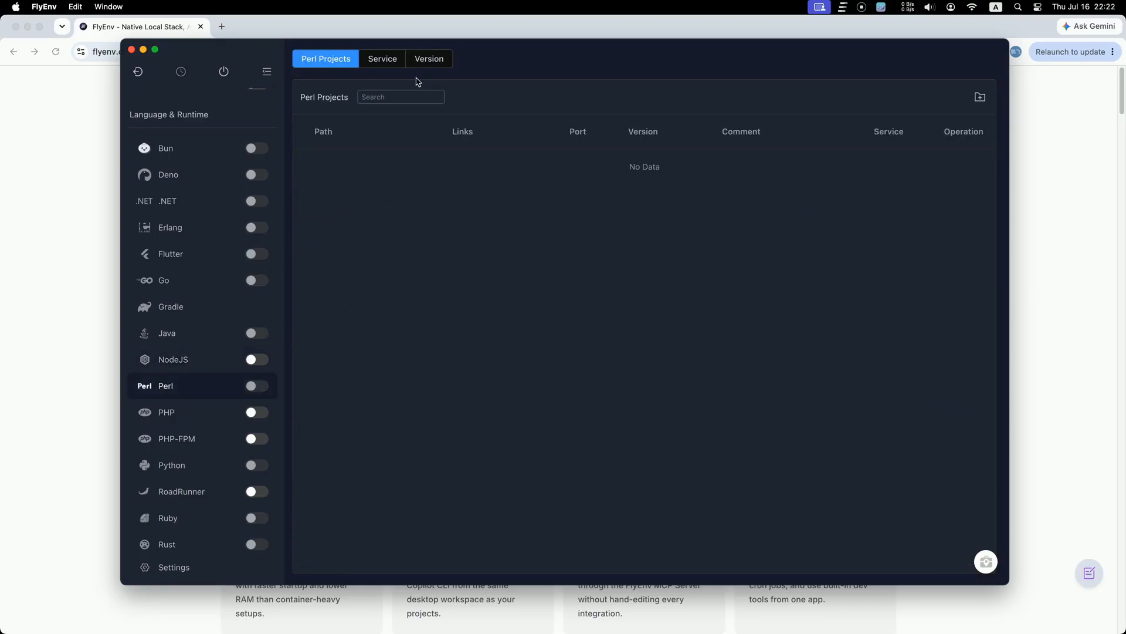
click(429, 63)
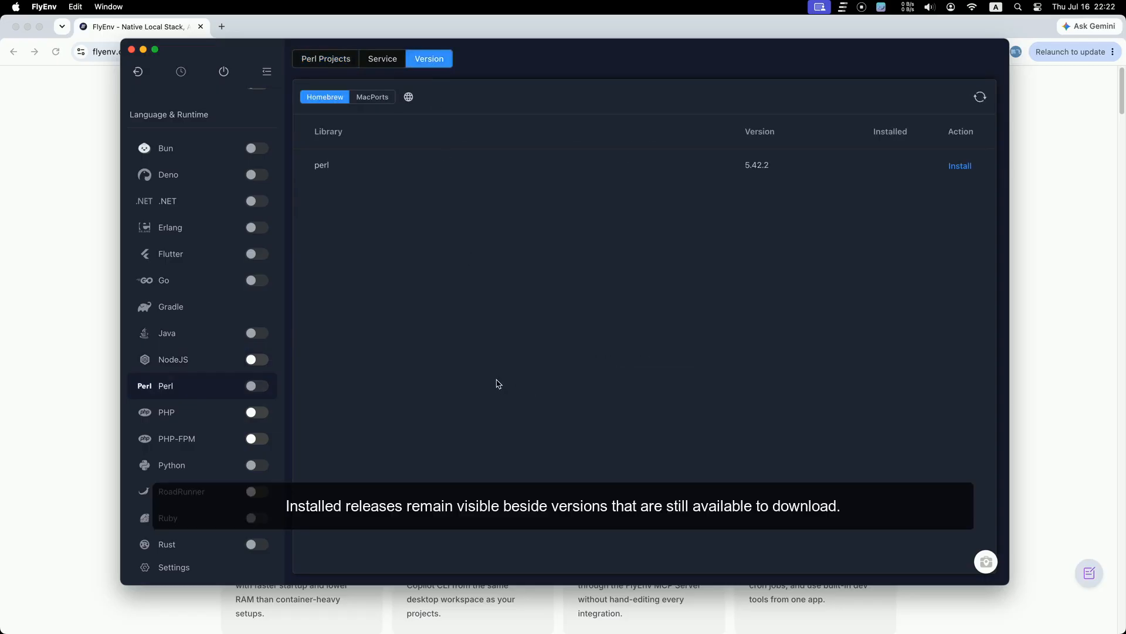
click(215, 412)
click(430, 64)
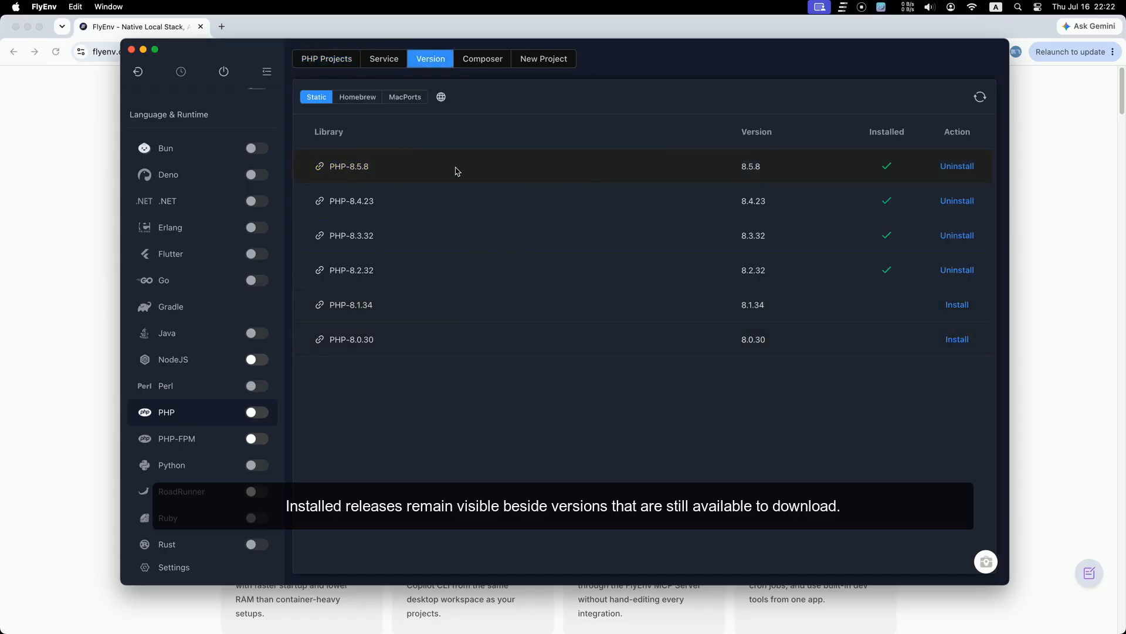
click(961, 307)
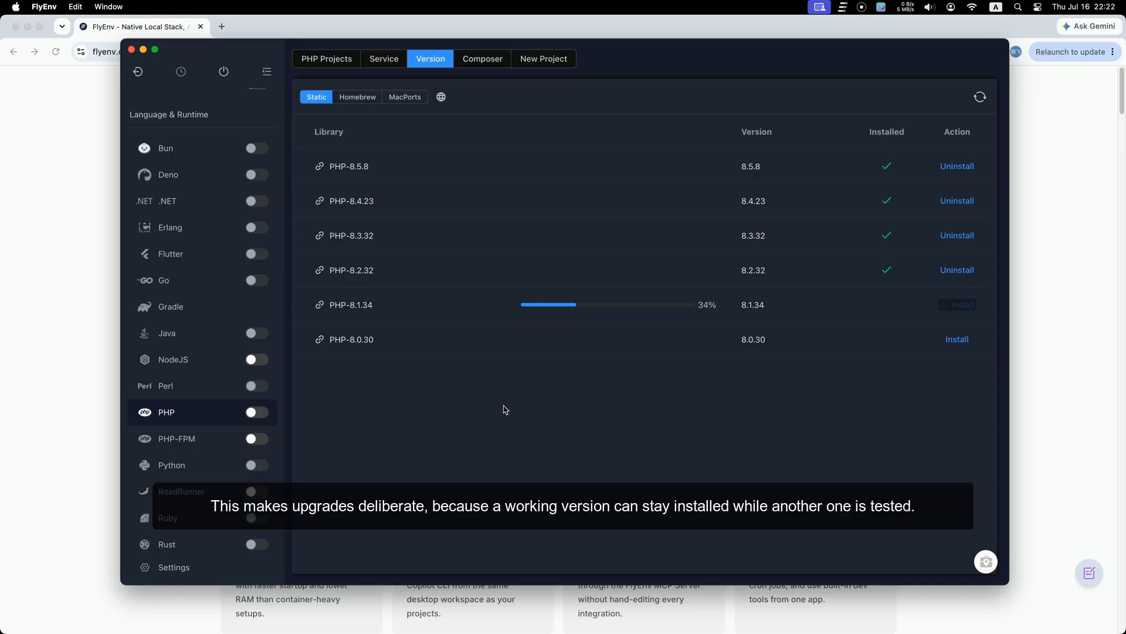
Step: Check Python versions 3.14.6, 3.13.14 and 3.12.13, then show the RoadRunner project list
click(205, 475)
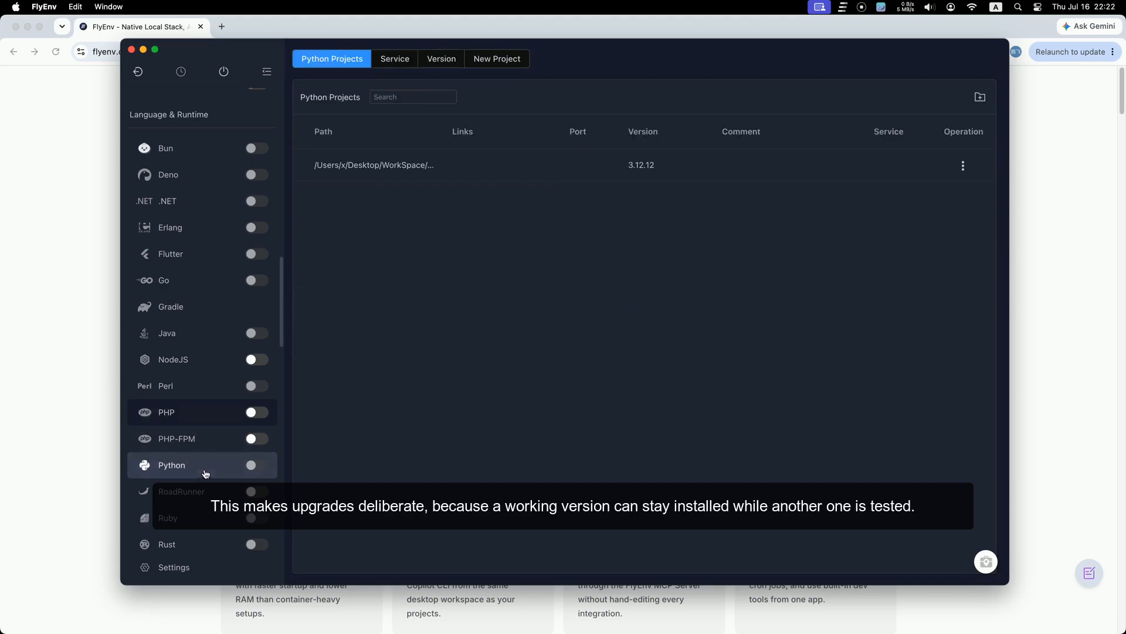
click(500, 57)
click(441, 60)
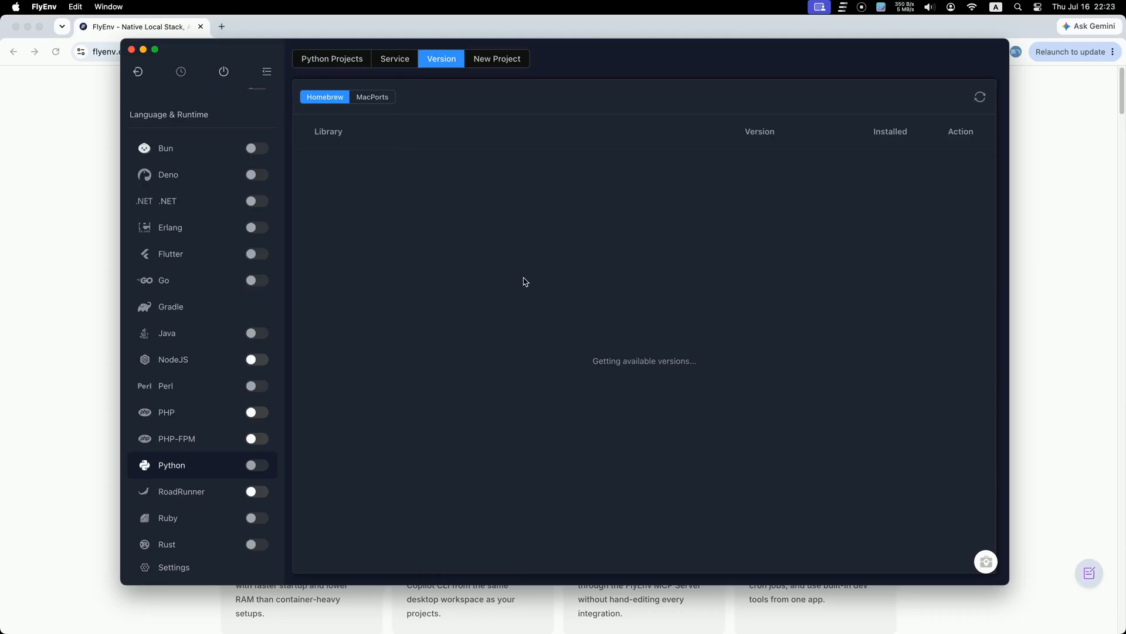
double_click(745, 165)
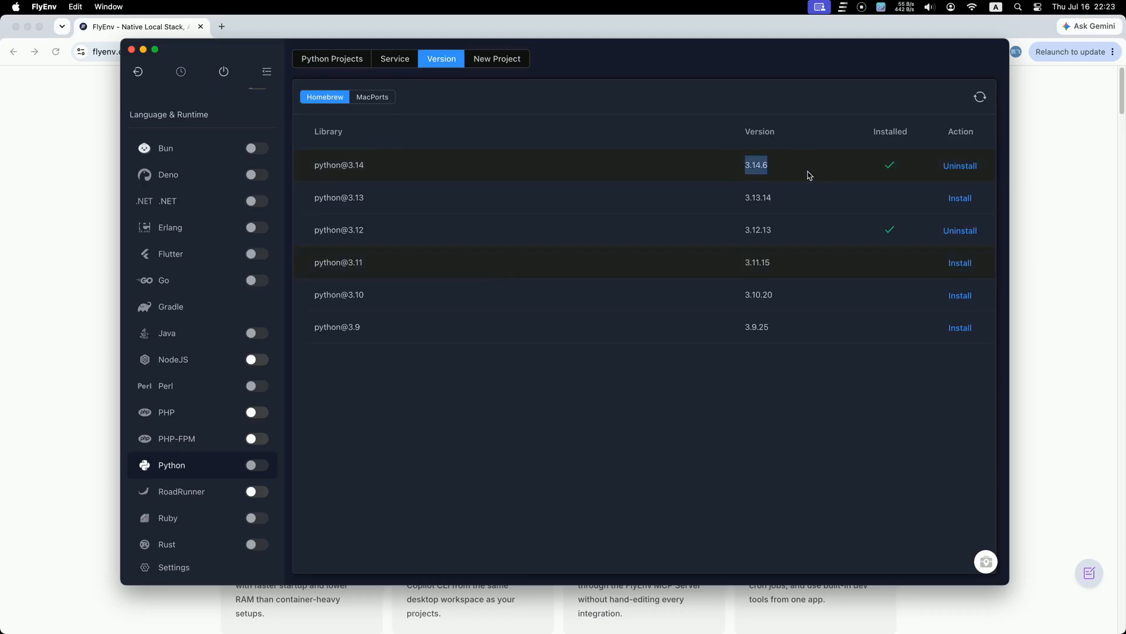
double_click(748, 230)
double_click(756, 198)
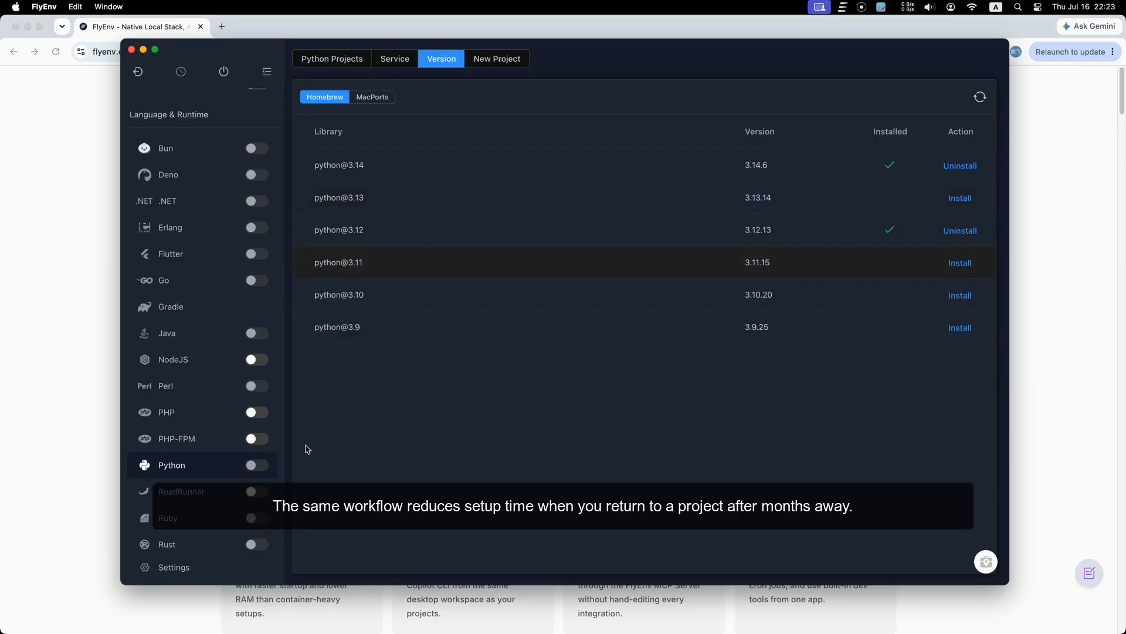
click(199, 496)
scroll(204, 500, down, 2)
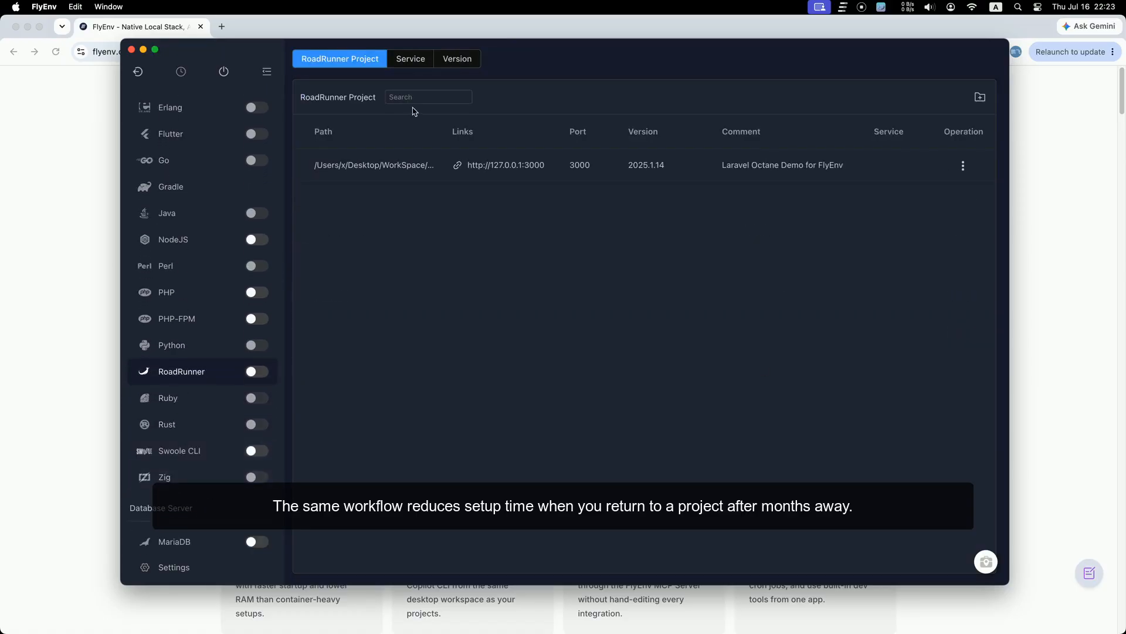
Step: List the available RoadRunner and Ruby versions
click(457, 58)
scroll(201, 381, down, 1)
click(201, 387)
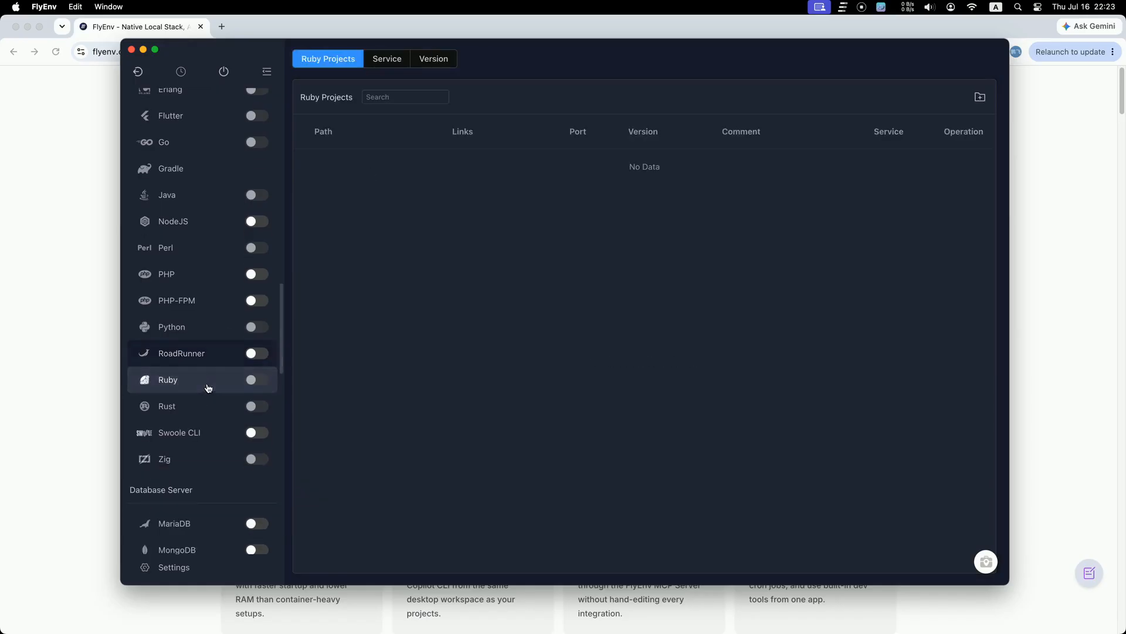
click(449, 62)
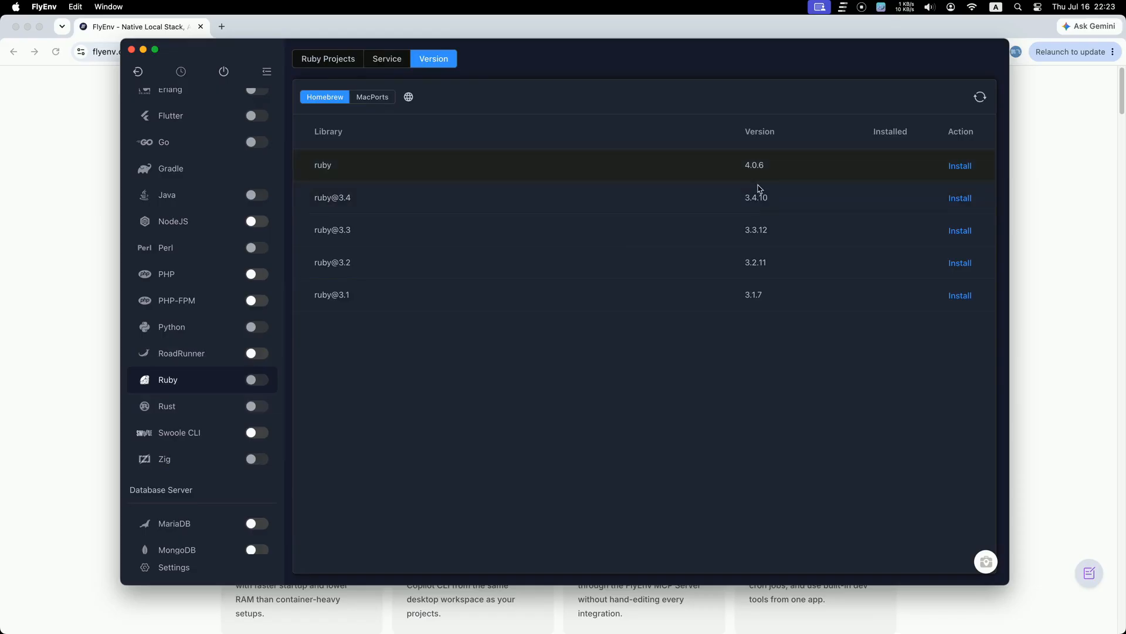
Step: List the Rust toolchains via Rustup, the static Rust builds, and the available Zig versions
click(214, 406)
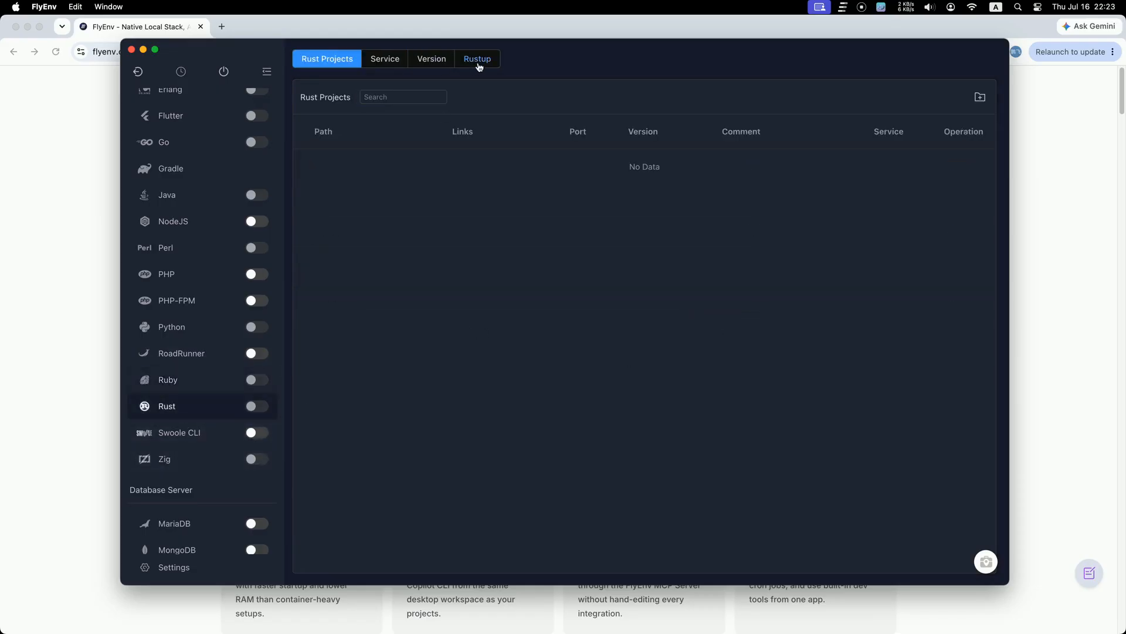
click(478, 61)
scroll(422, 246, down, 5)
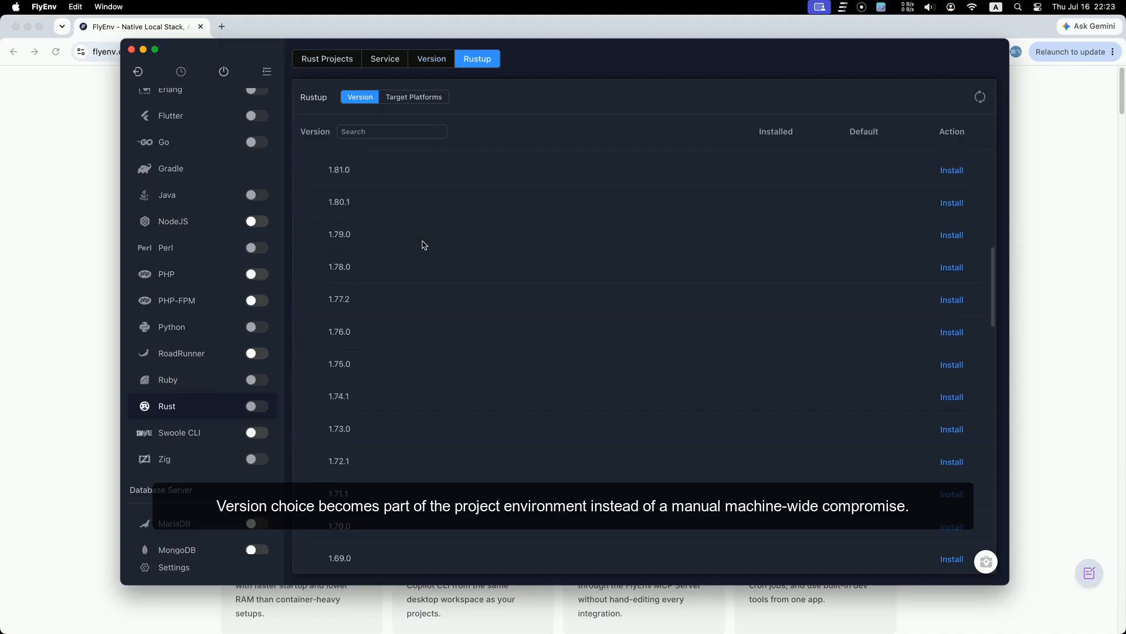
scroll(422, 244, up, 5)
click(429, 61)
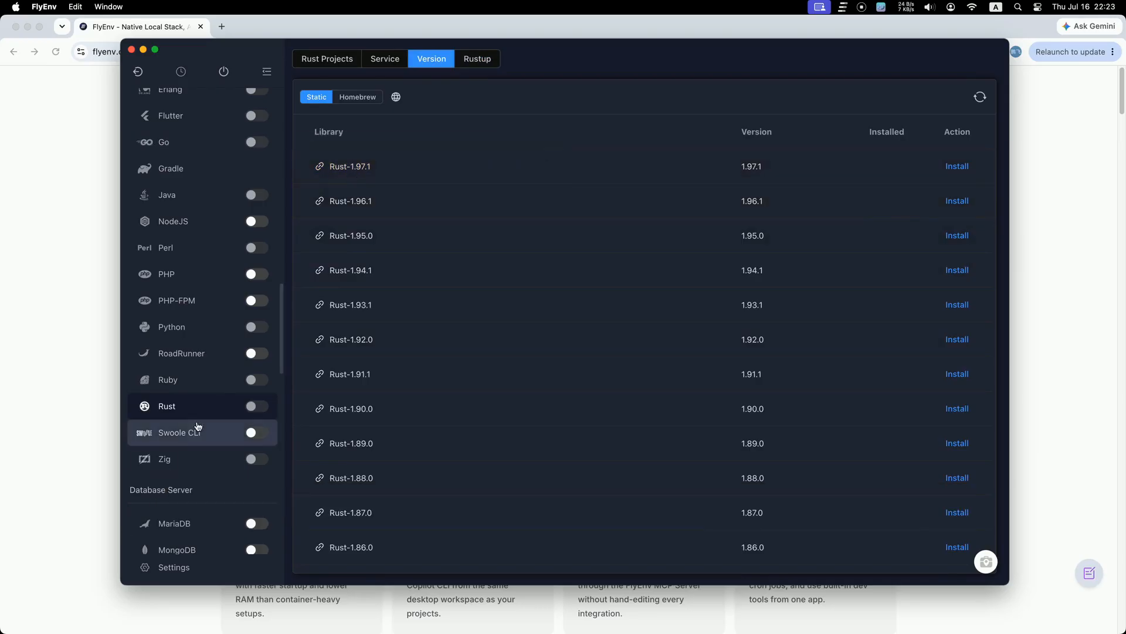
click(191, 450)
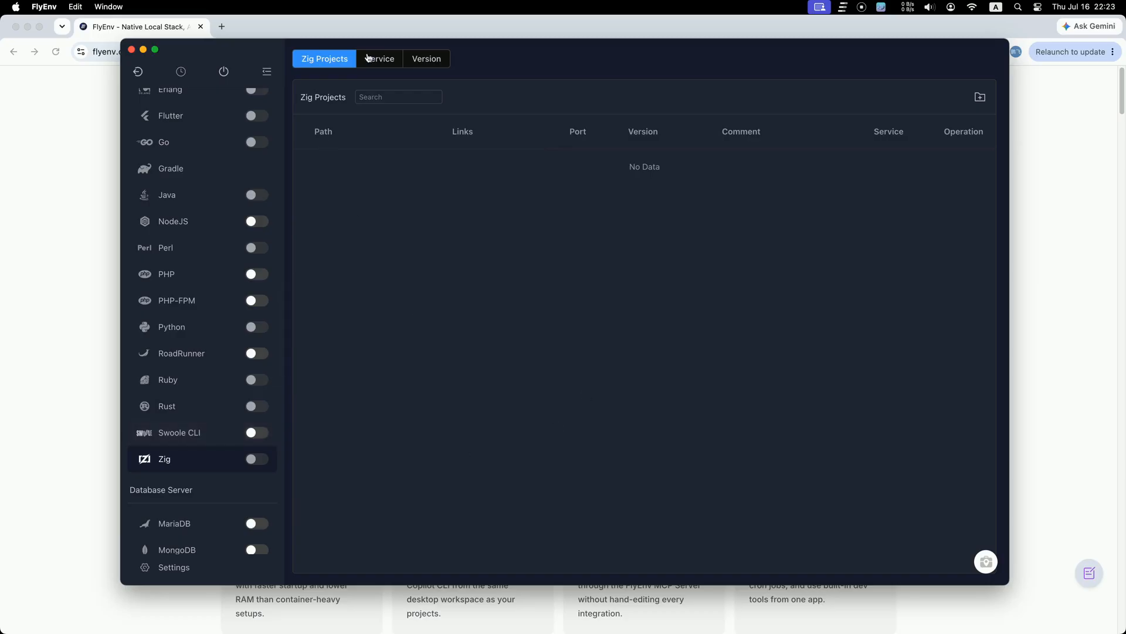
click(432, 66)
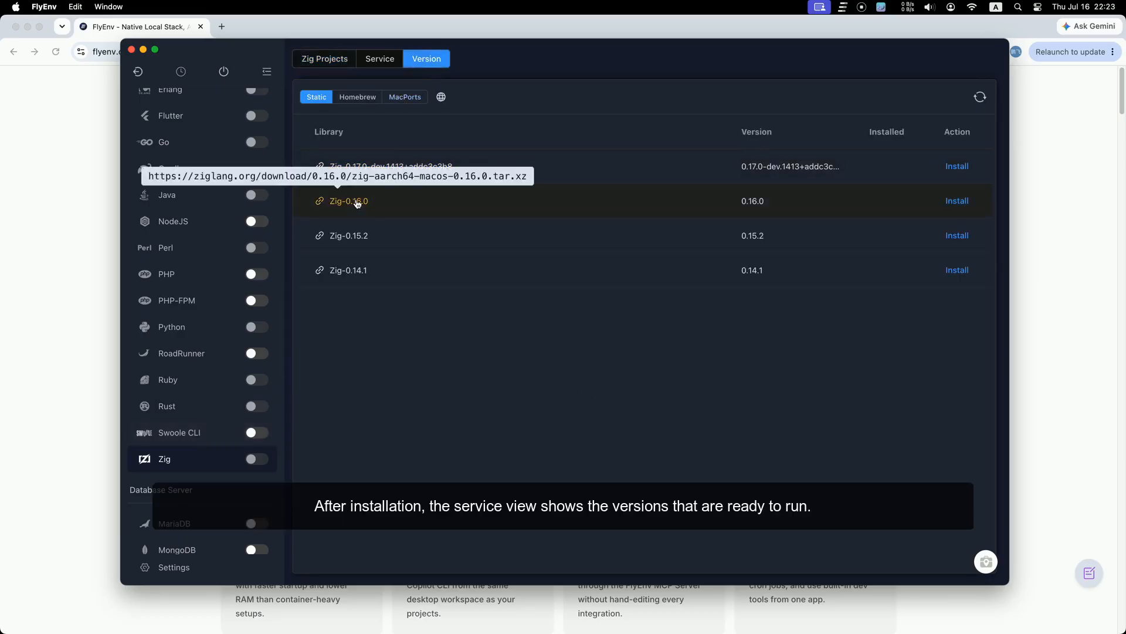
scroll(227, 399, down, 4)
Step: Review MariaDB's installed versions 12.3.2 and 11.8.8 in its Version list
click(198, 316)
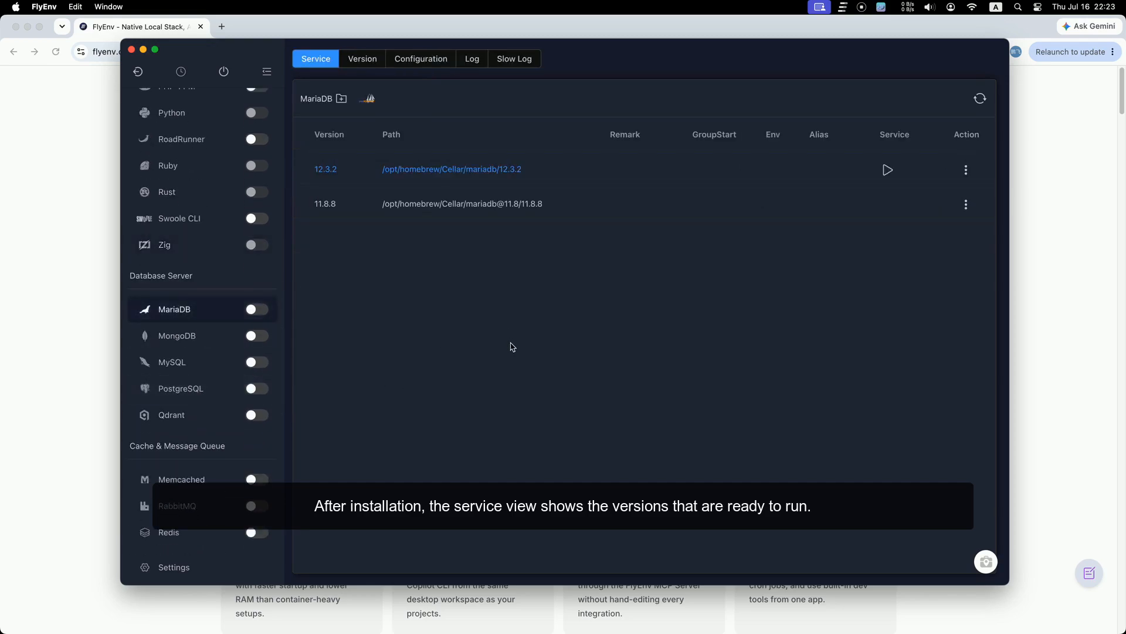
click(369, 62)
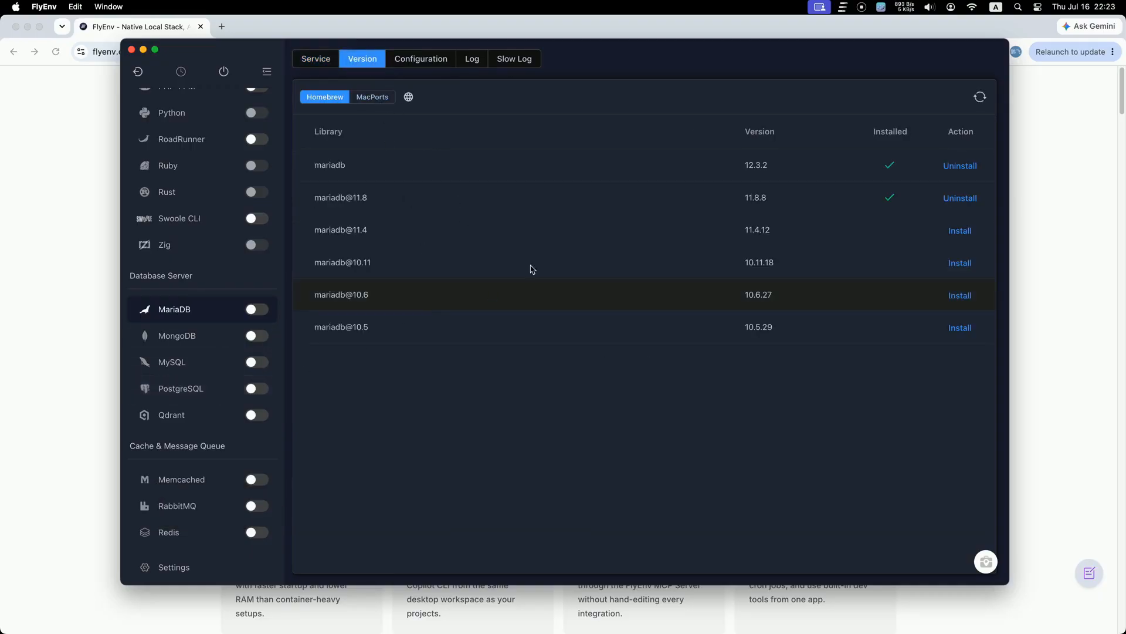
double_click(758, 170)
double_click(776, 200)
scroll(196, 393, down, 6)
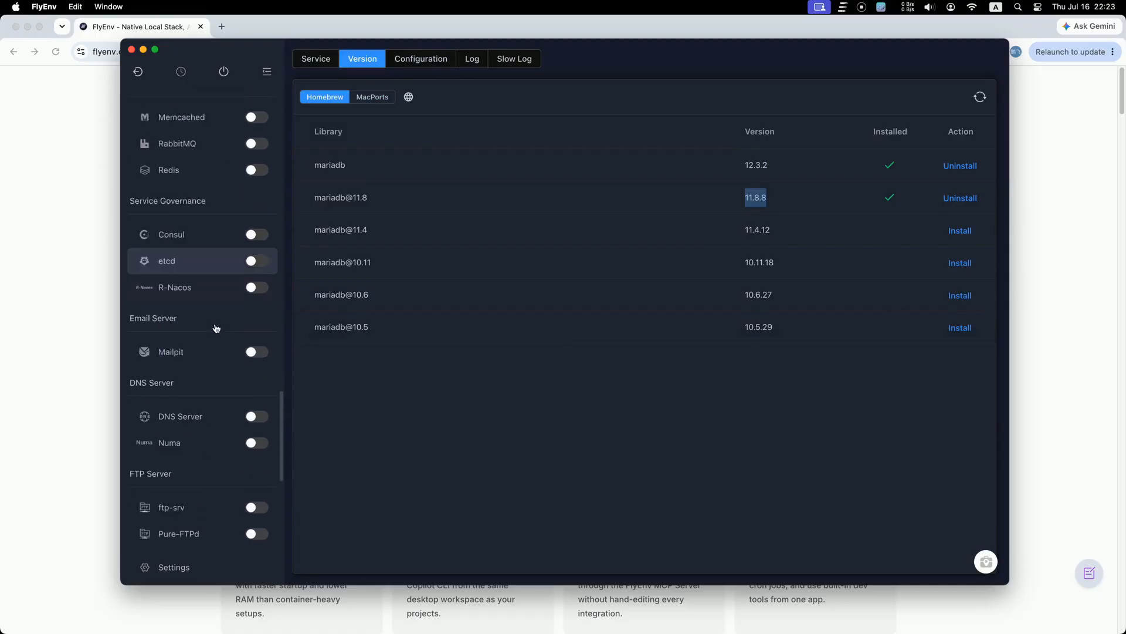
scroll(249, 375, down, 2)
drag(286, 458, 290, 160)
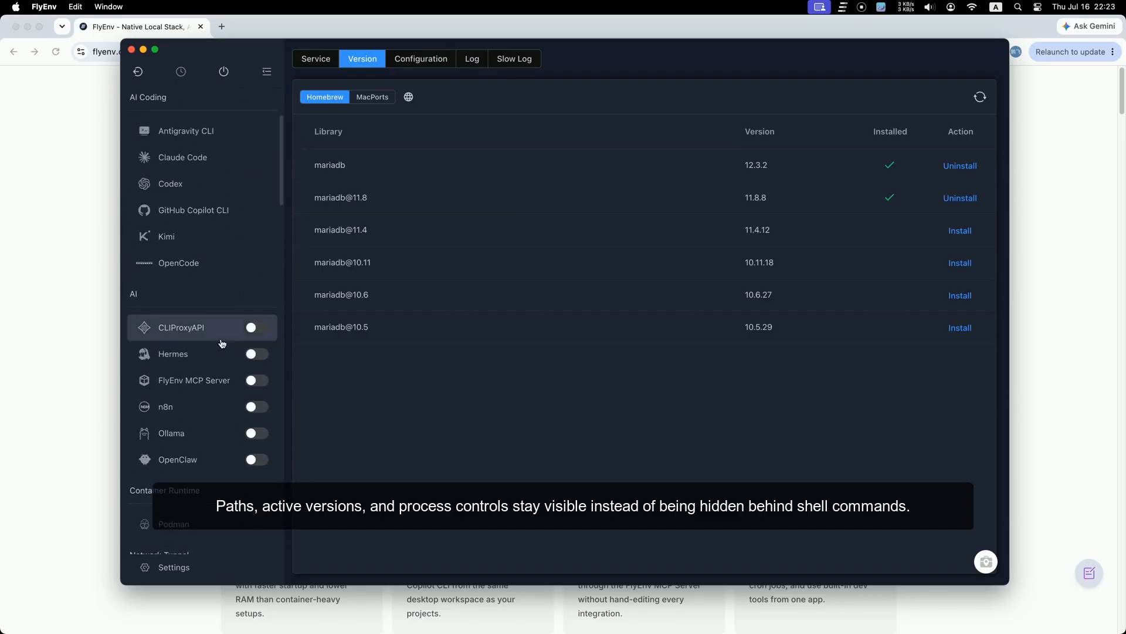
scroll(223, 366, down, 10)
scroll(223, 366, up, 10)
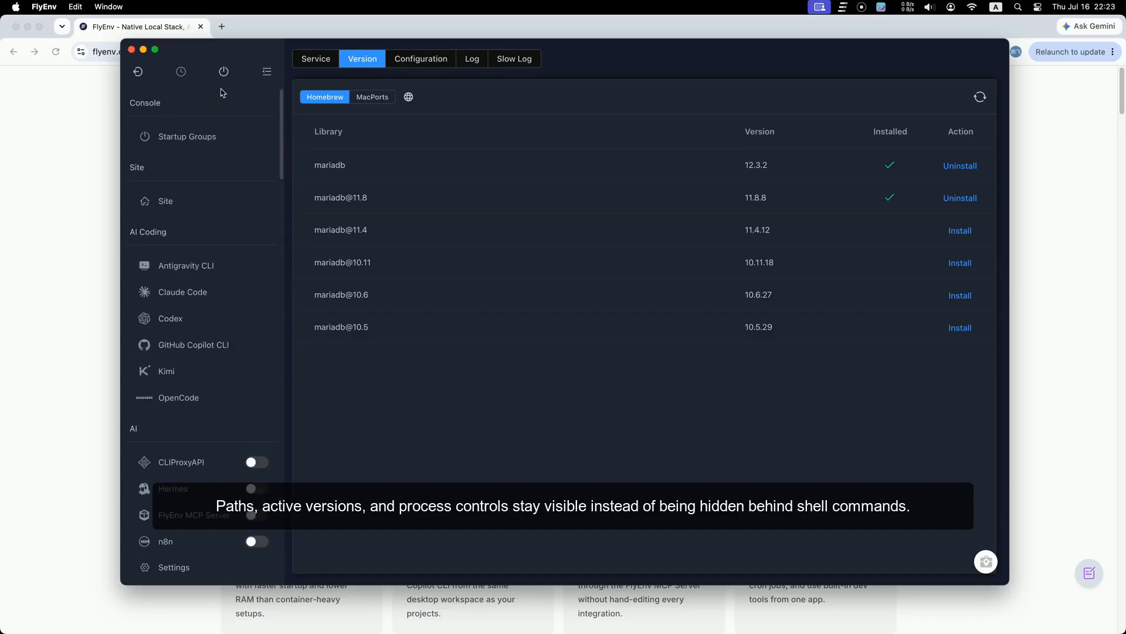
Step: Start all enabled services, then check the MCP Server and Ollama 0.31.1 pages
click(224, 71)
scroll(226, 349, down, 4)
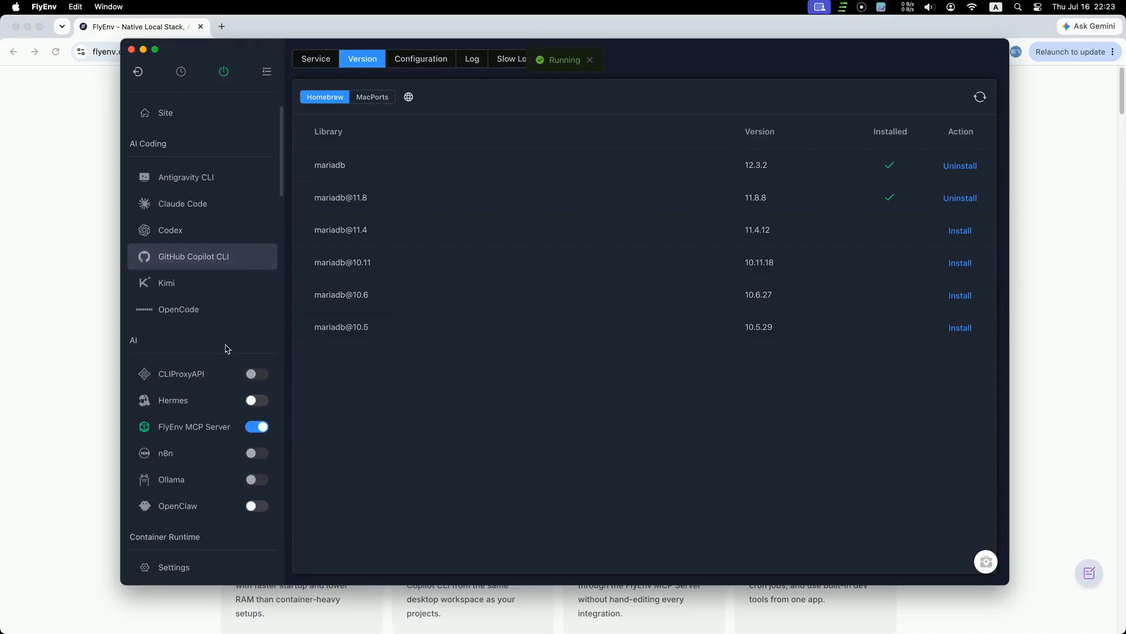
click(208, 362)
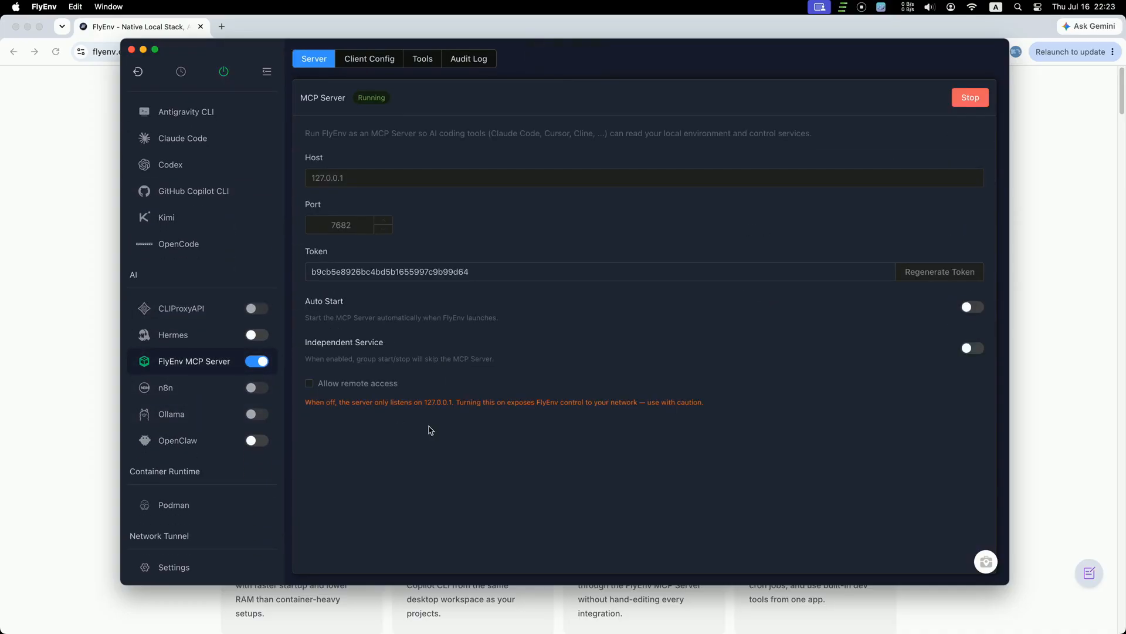
scroll(222, 406, down, 3)
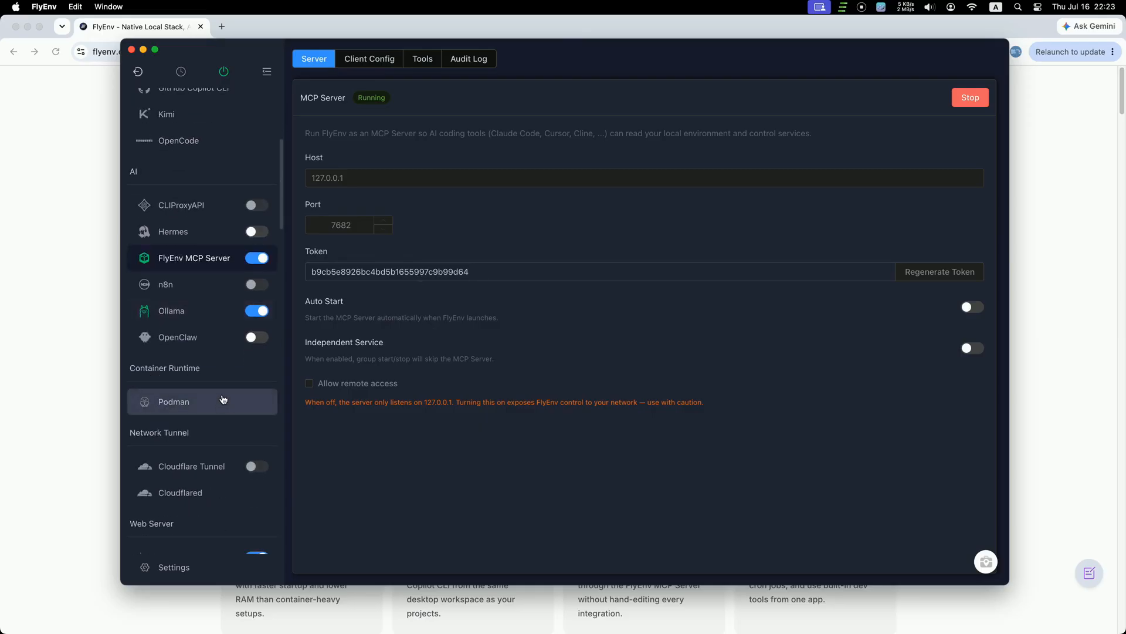
click(195, 313)
Step: Scroll past the switched-on services to Object Storage and open RustFS 1.0.0-alpha.90's details
scroll(221, 319, down, 10)
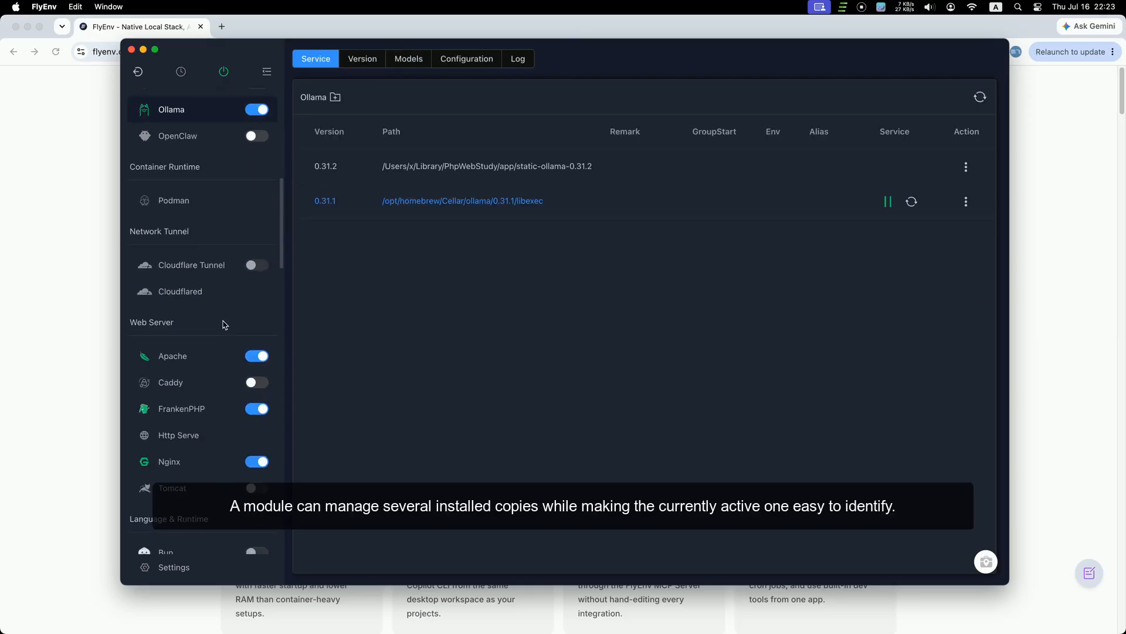
scroll(224, 325, down, 6)
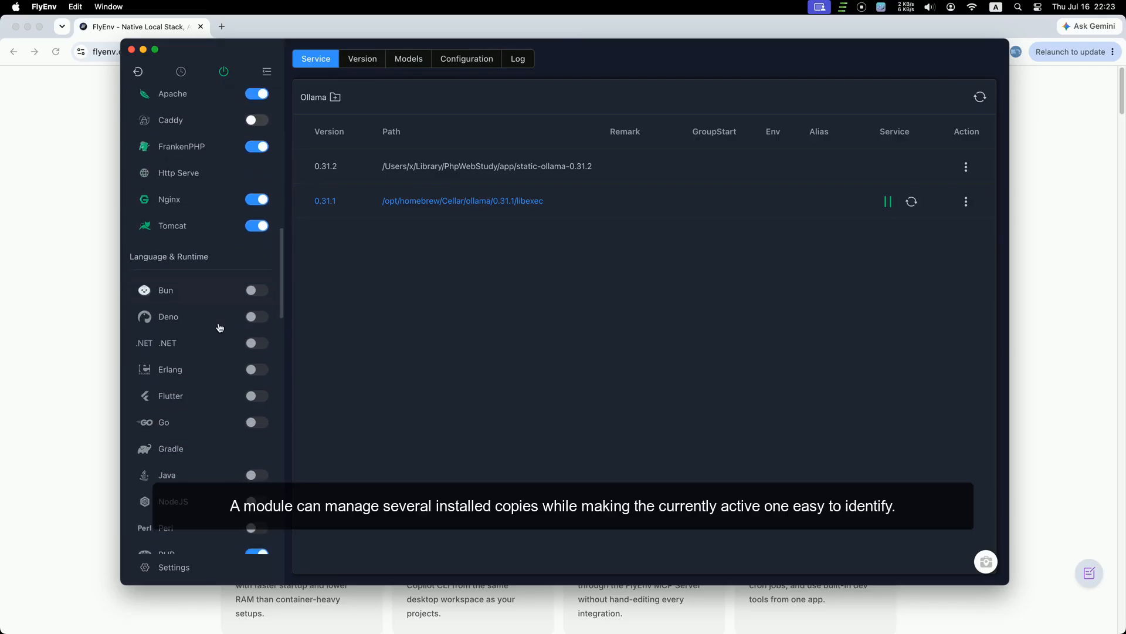
scroll(218, 327, down, 7)
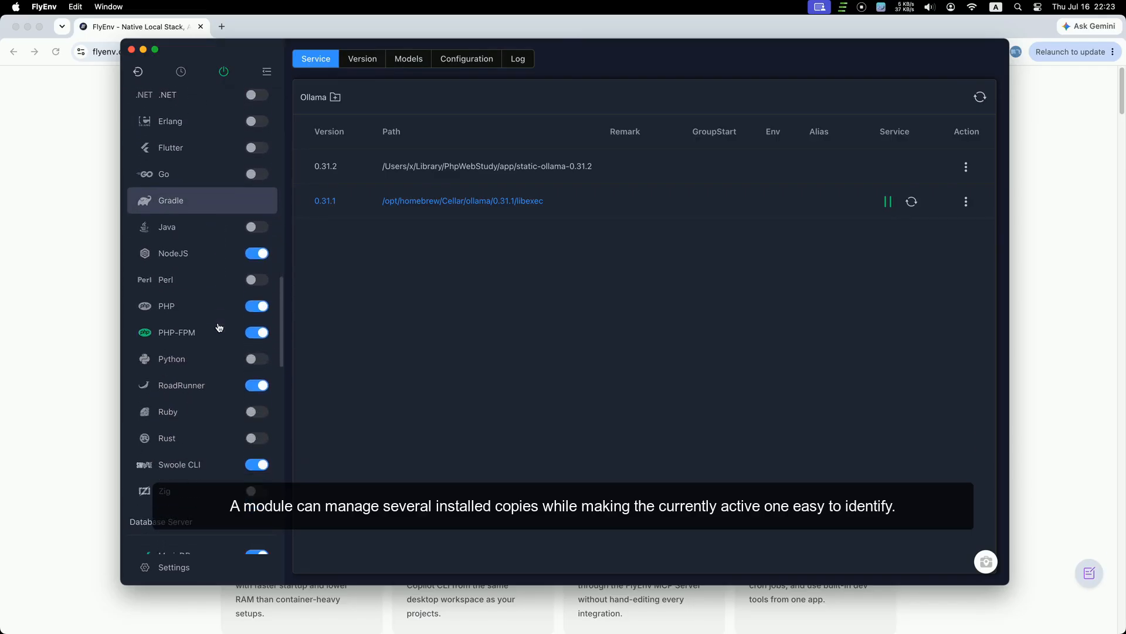
scroll(218, 327, down, 11)
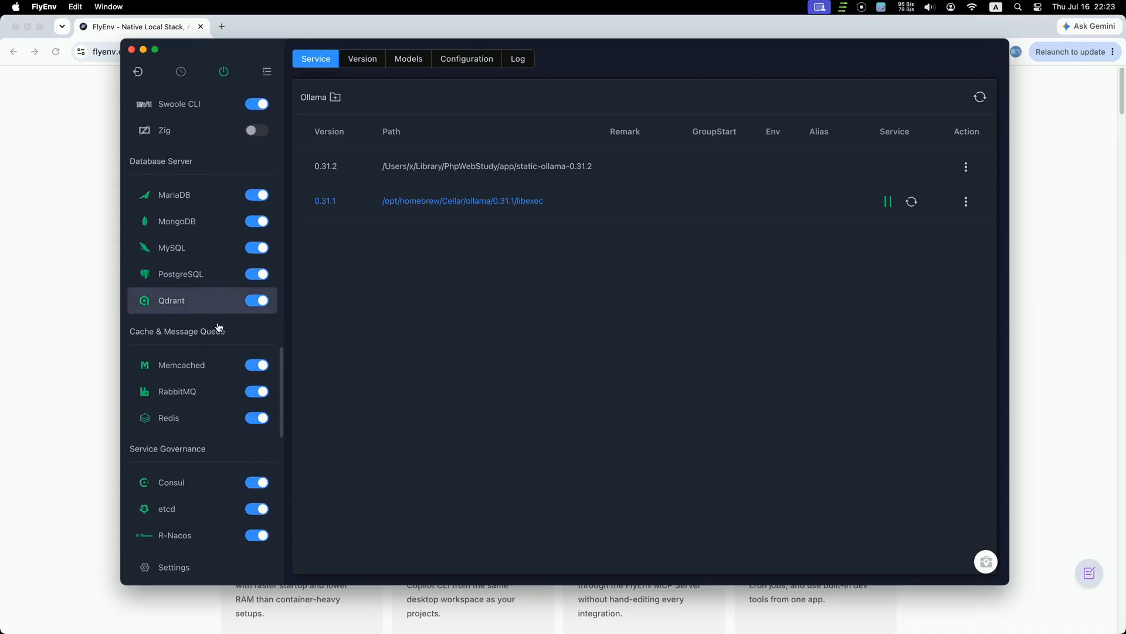
scroll(218, 327, down, 10)
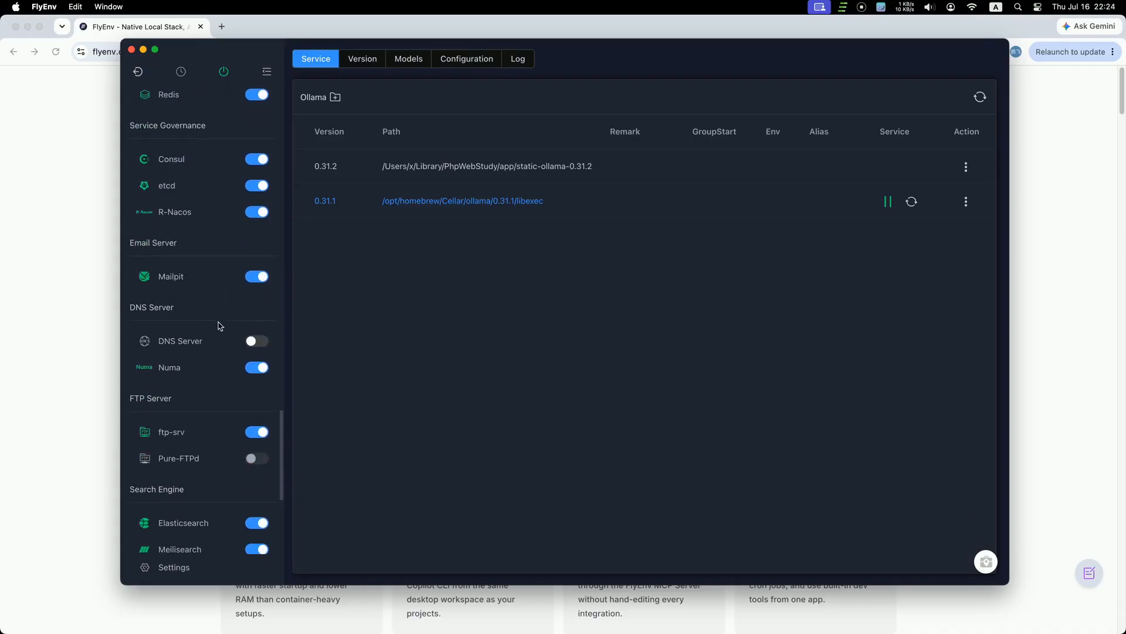
scroll(219, 326, down, 3)
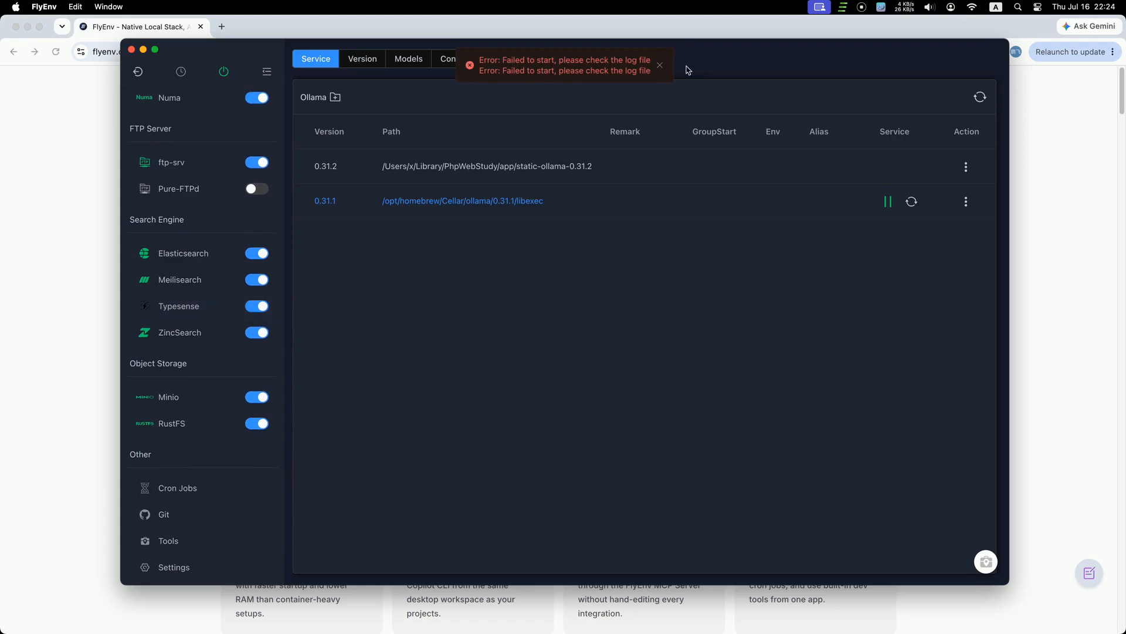
click(188, 433)
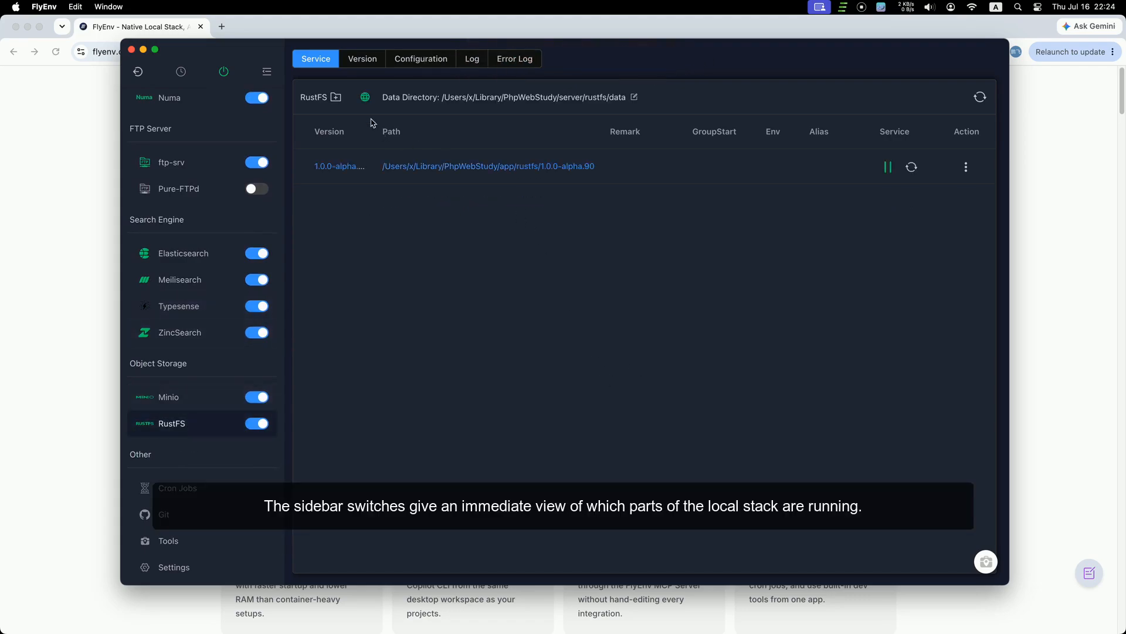
Step: Check the RustFS web console and Minio's web address in the browser, returning to FlyEnv
click(369, 98)
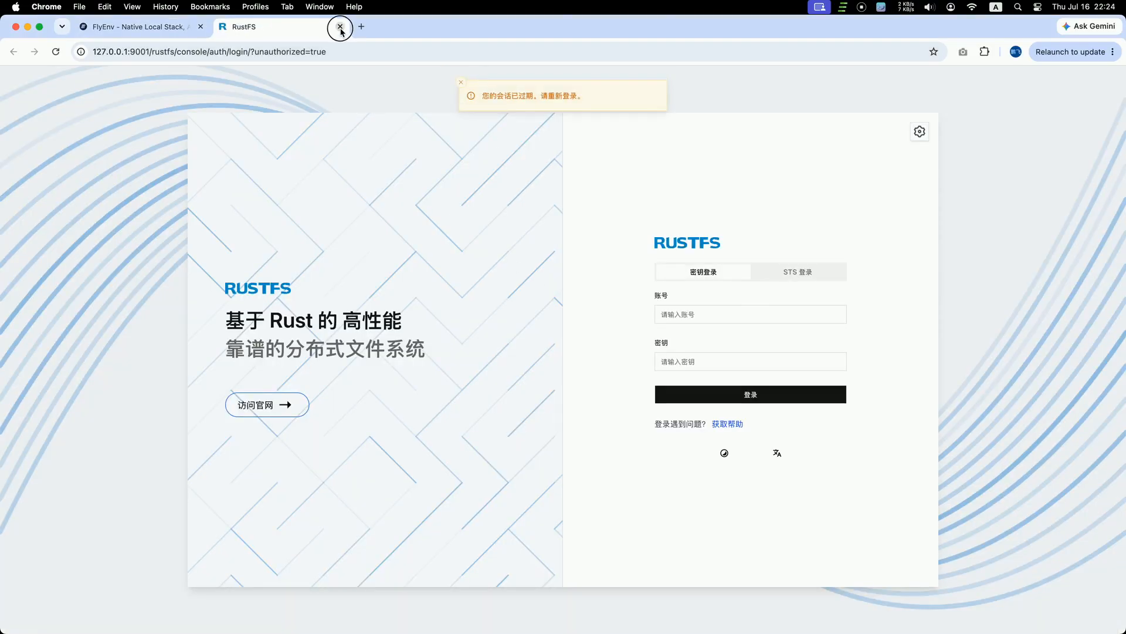
click(341, 27)
key(super+Tab)
click(227, 403)
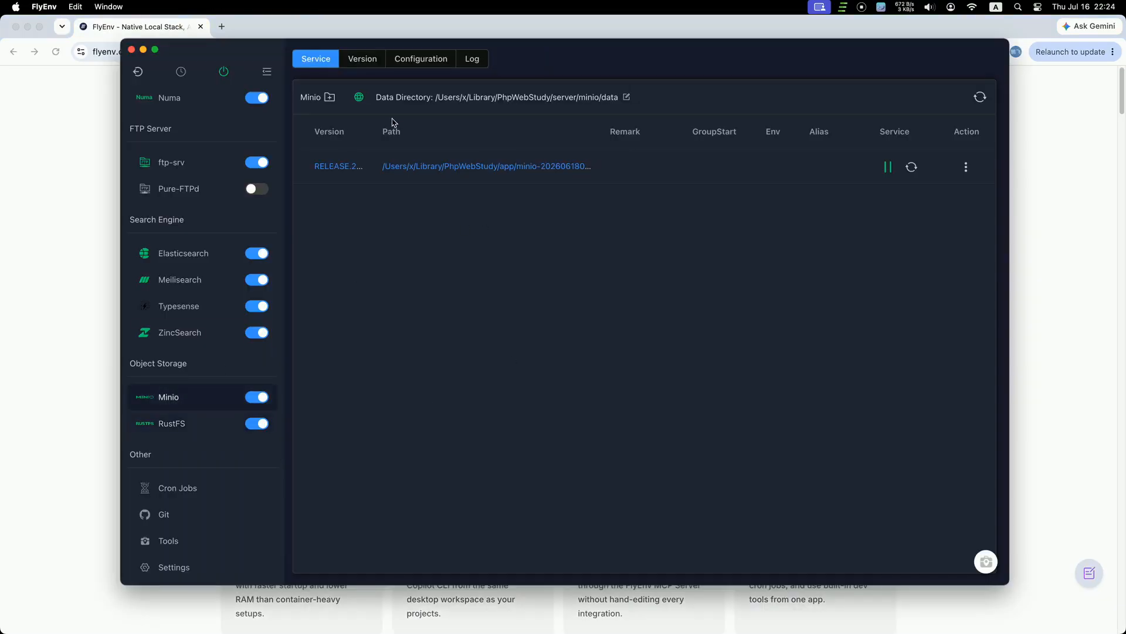
click(360, 98)
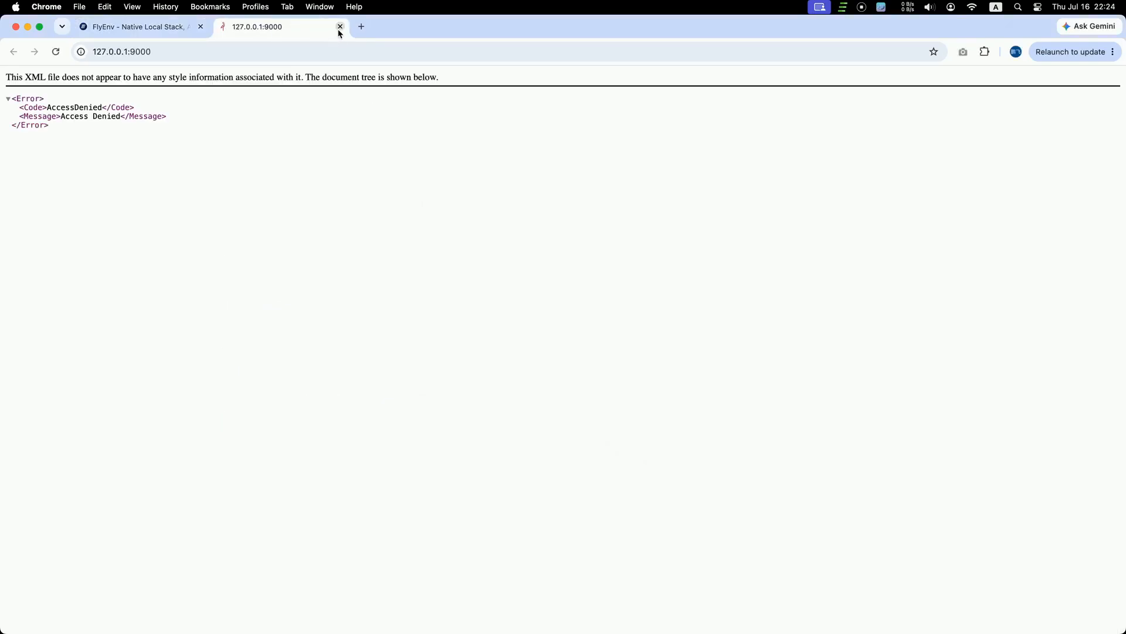
click(339, 29)
key(super+Tab)
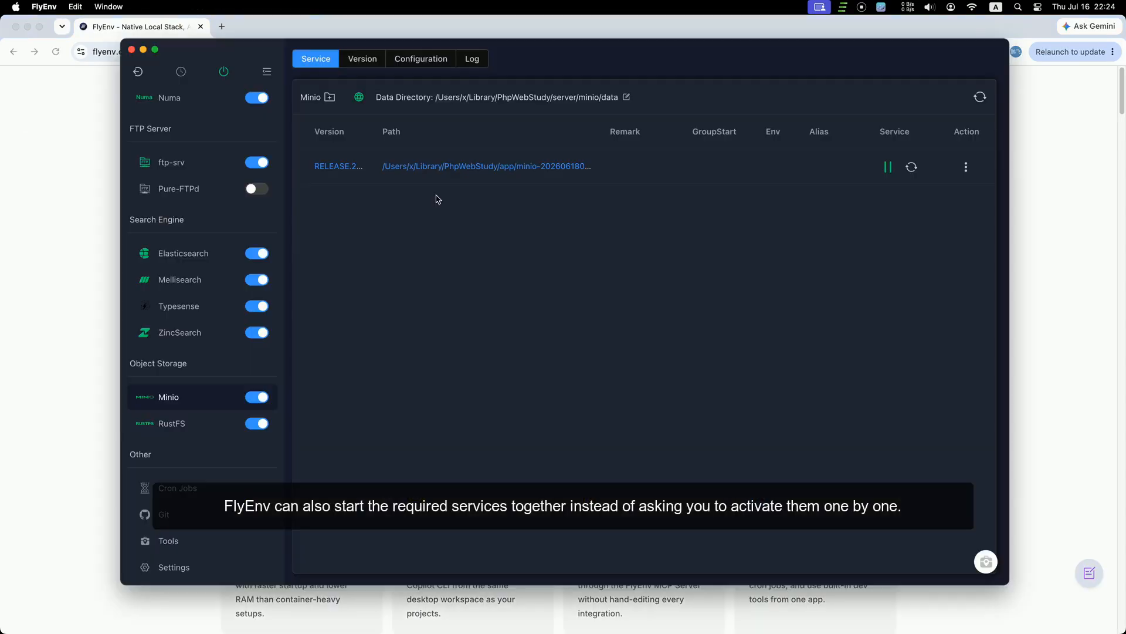
Step: Check the ZincSearch web page and the Meilisearch Mini Dashboard at 127.0.0.1:7700, returning to FlyEnv
click(213, 334)
click(382, 98)
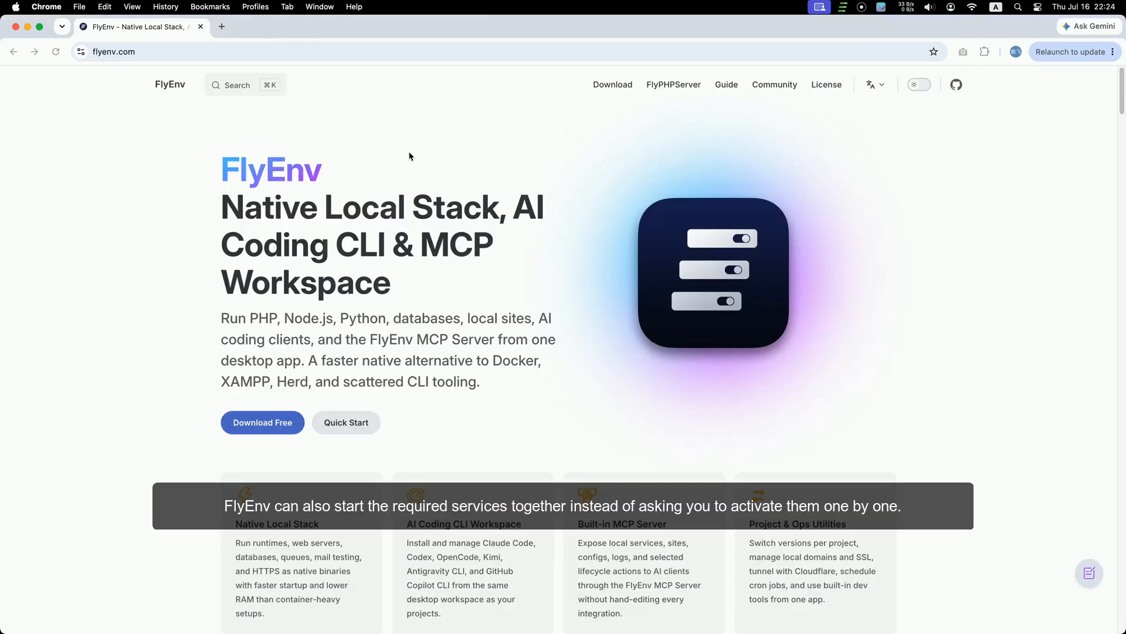
click(340, 27)
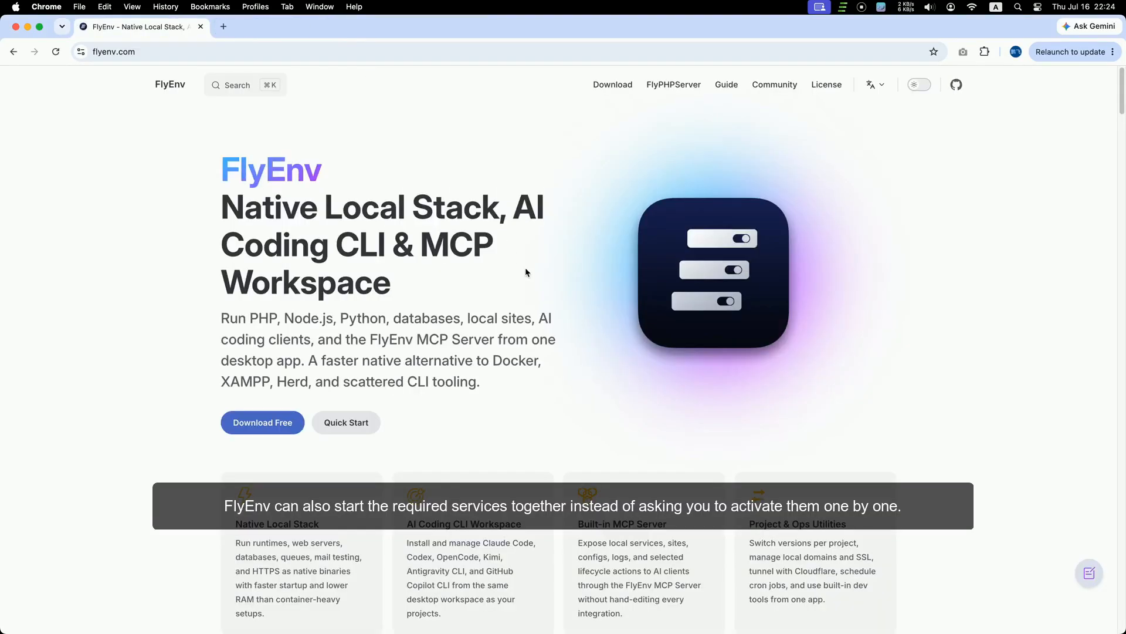
key(super+Tab)
click(201, 271)
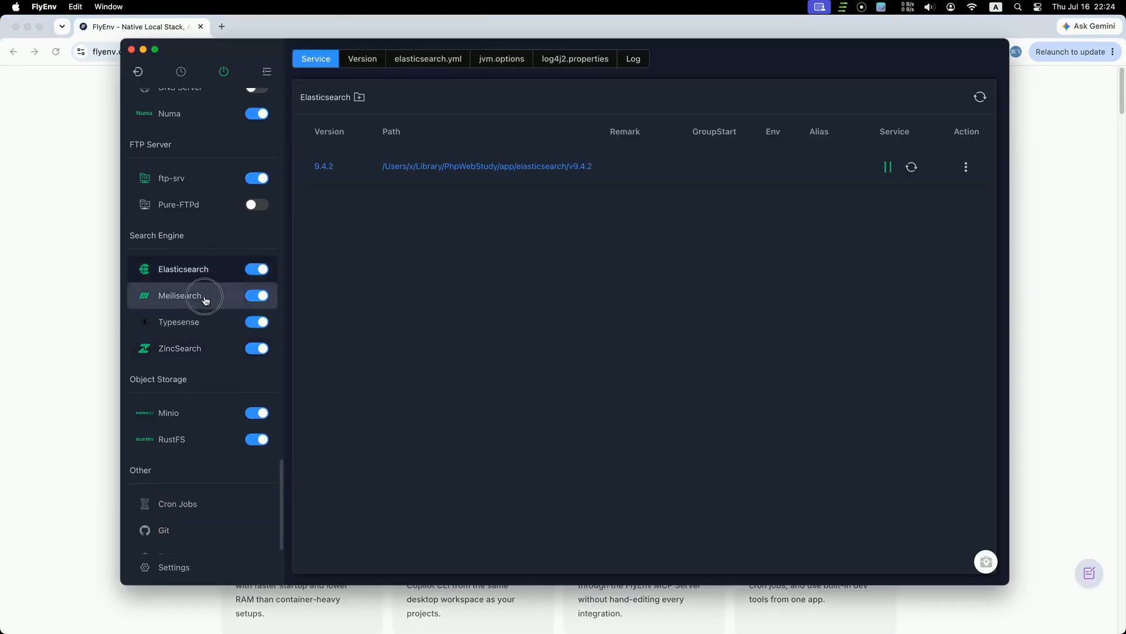
click(206, 297)
click(384, 98)
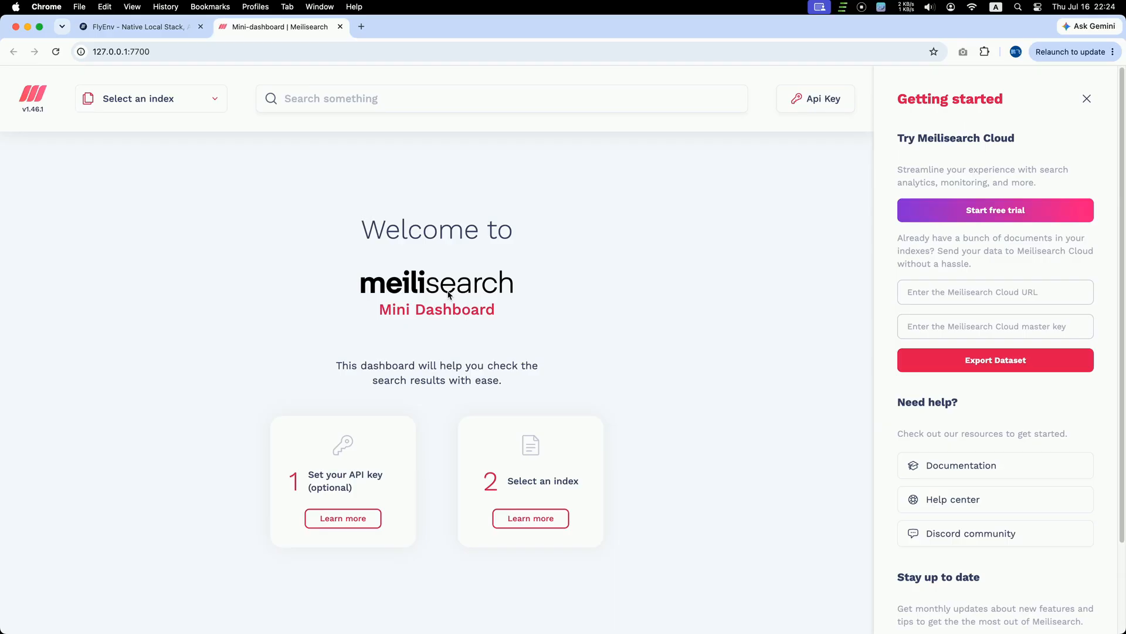
click(339, 27)
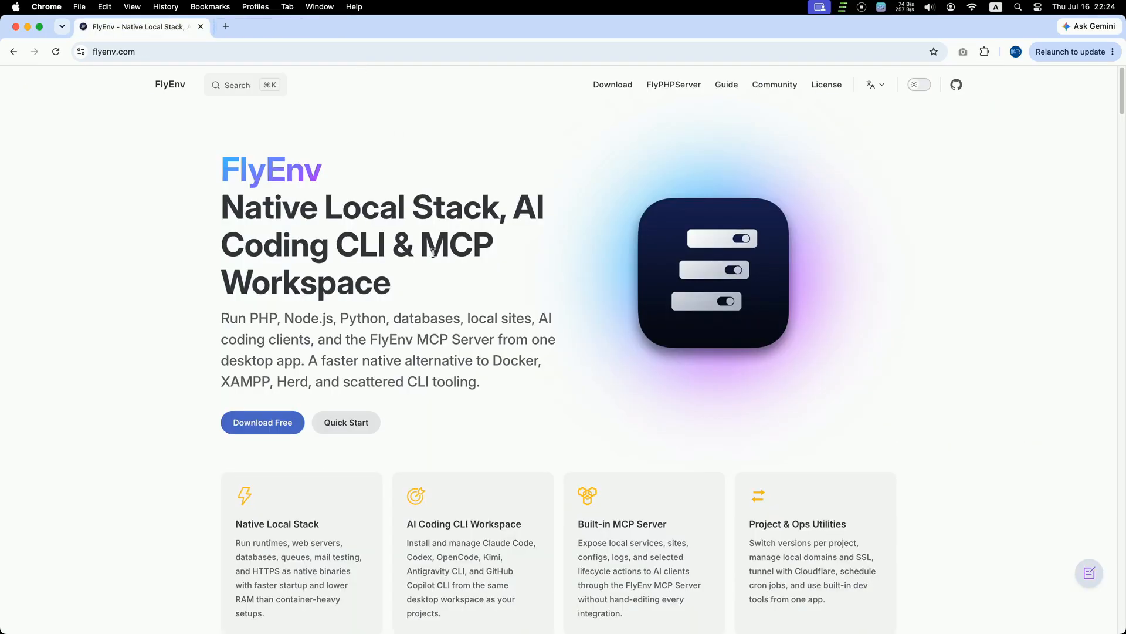
key(super+Tab)
scroll(229, 334, down, 10)
Step: Look over the Apache, FrankenPHP, Tomcat and Nginx service pages and Nginx's versions
scroll(229, 335, up, 8)
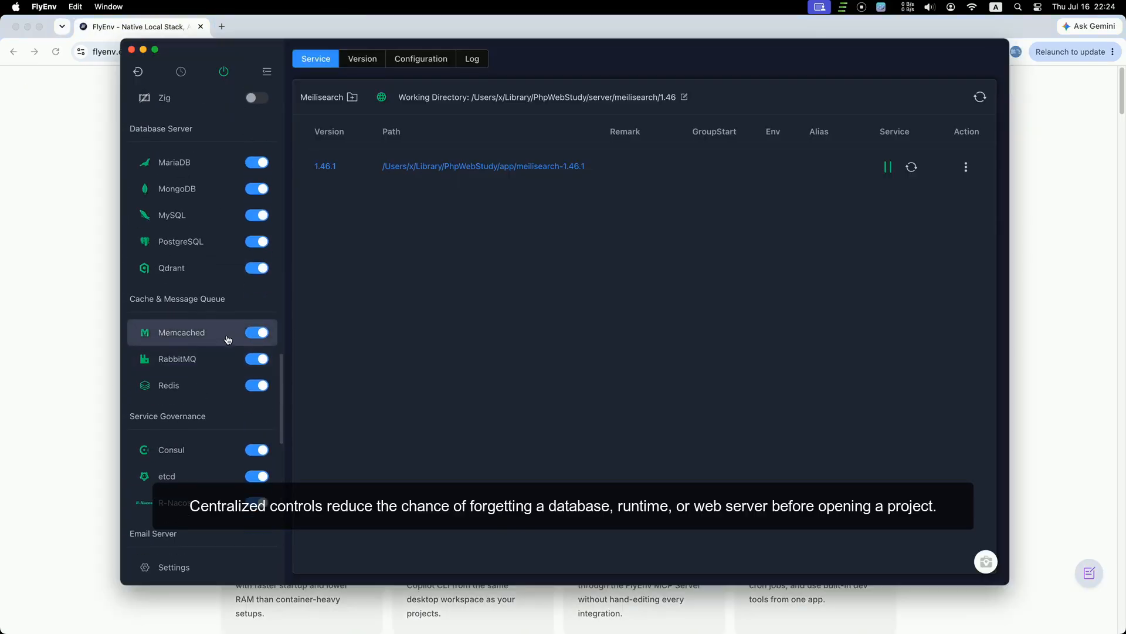
scroll(227, 342, up, 15)
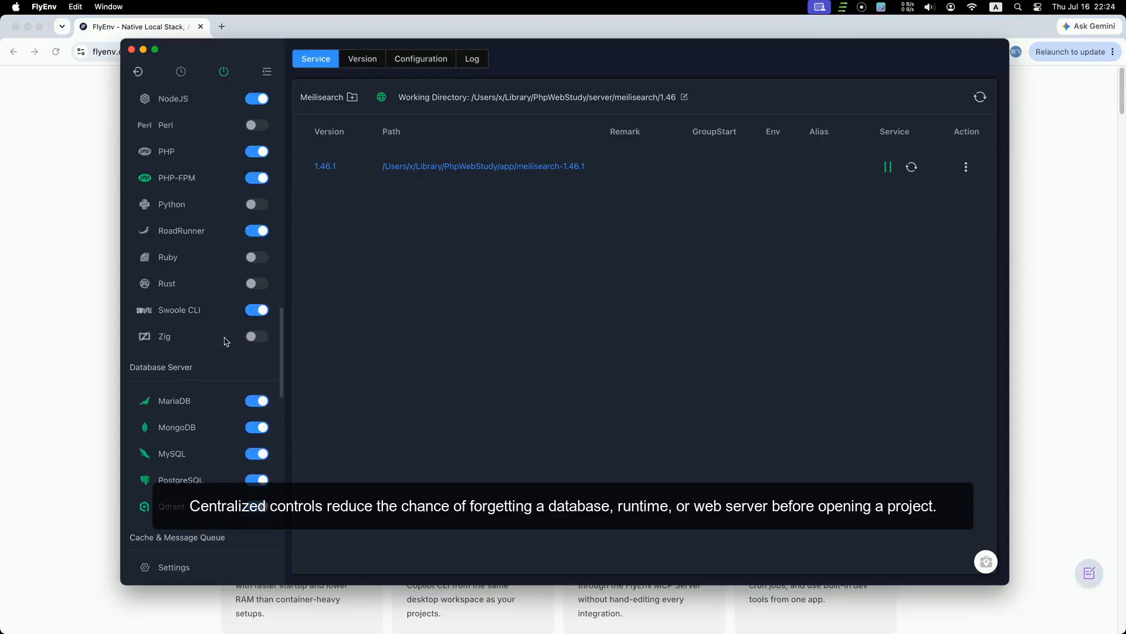
scroll(227, 341, up, 8)
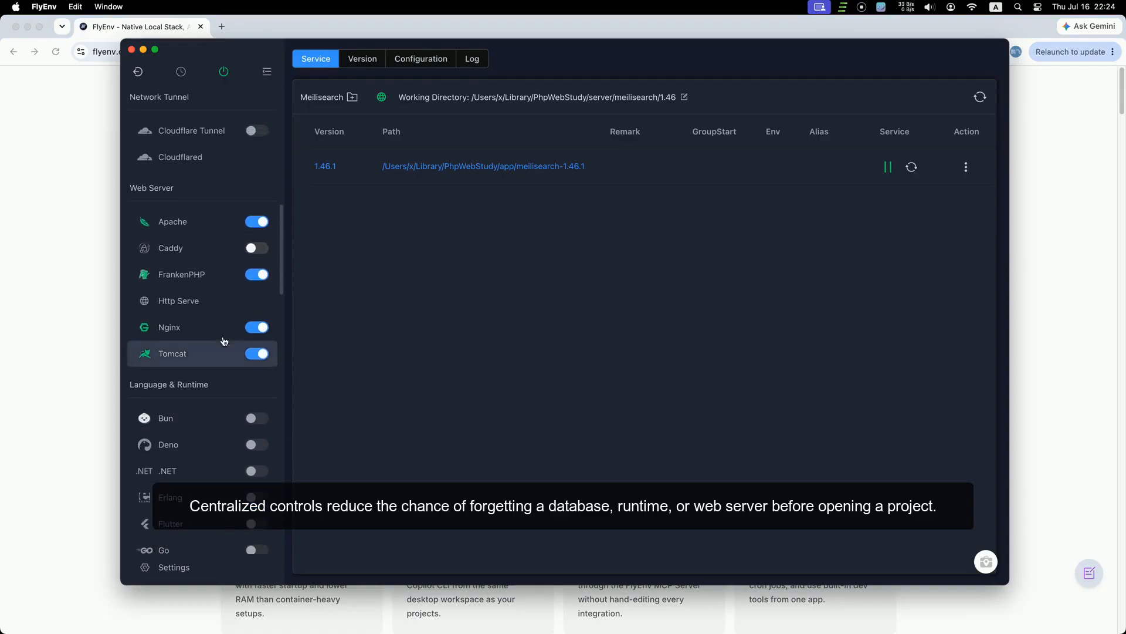
click(211, 398)
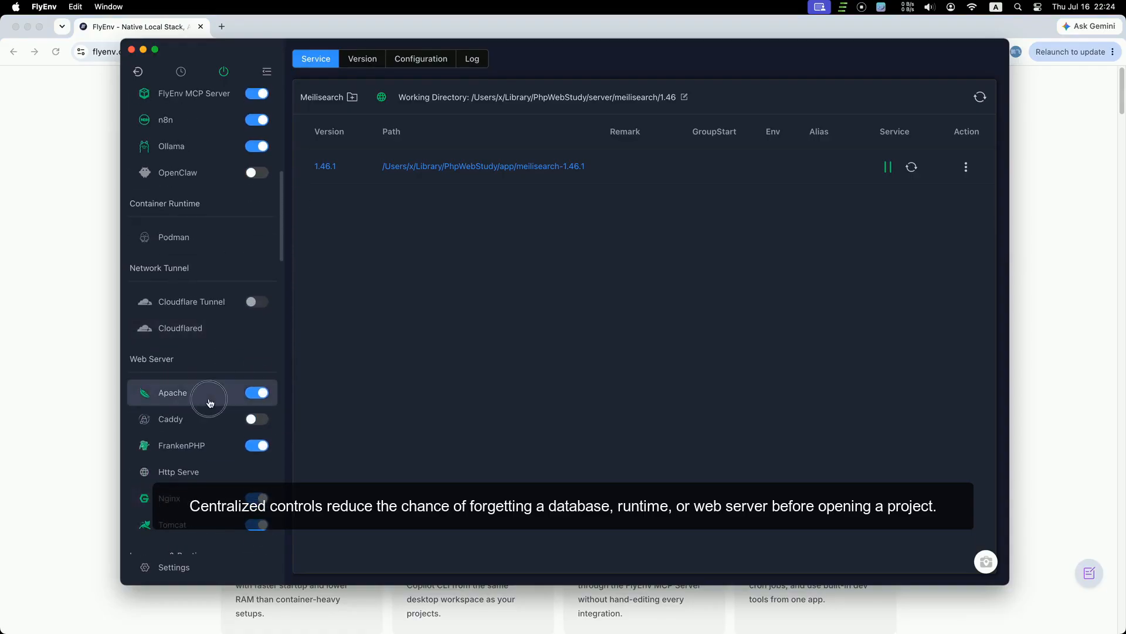
click(214, 450)
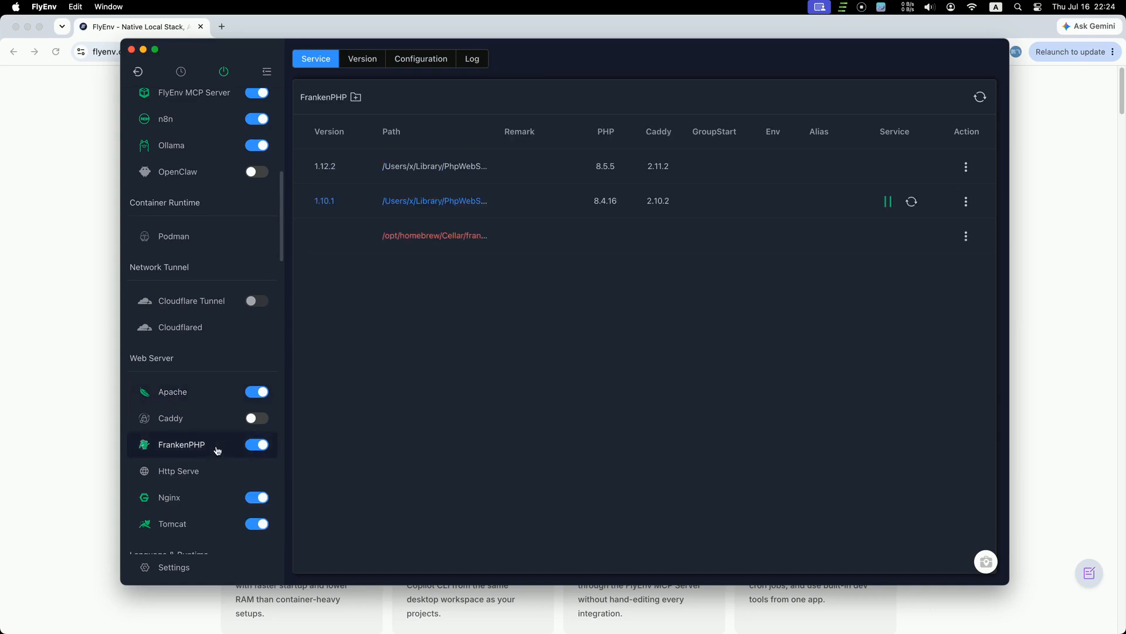
scroll(216, 452, down, 1)
click(212, 478)
click(214, 506)
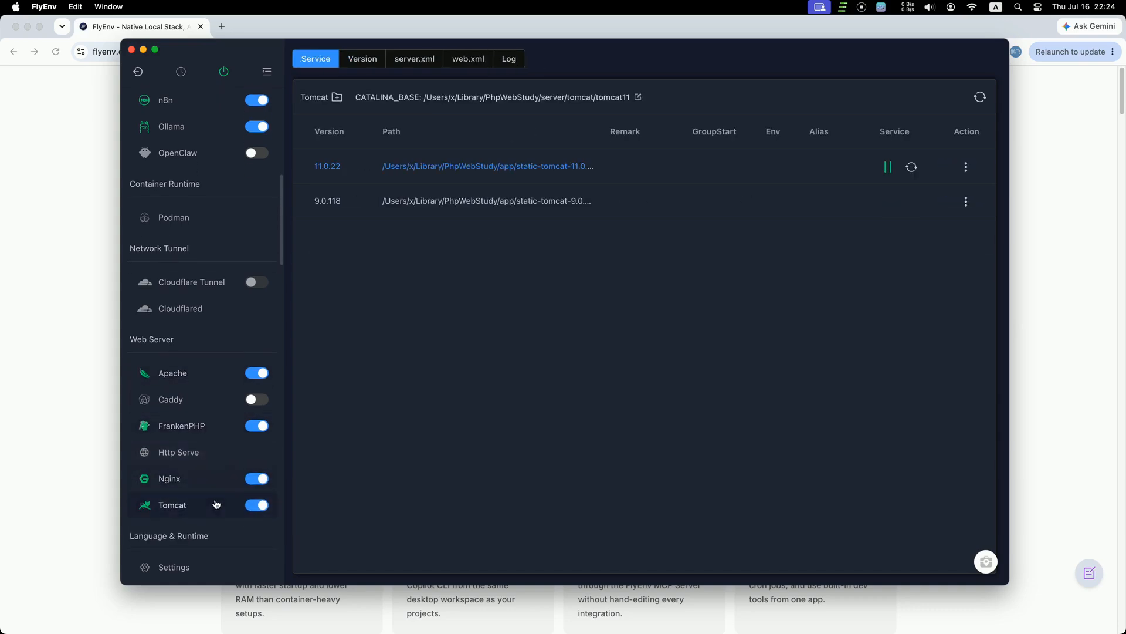
click(215, 476)
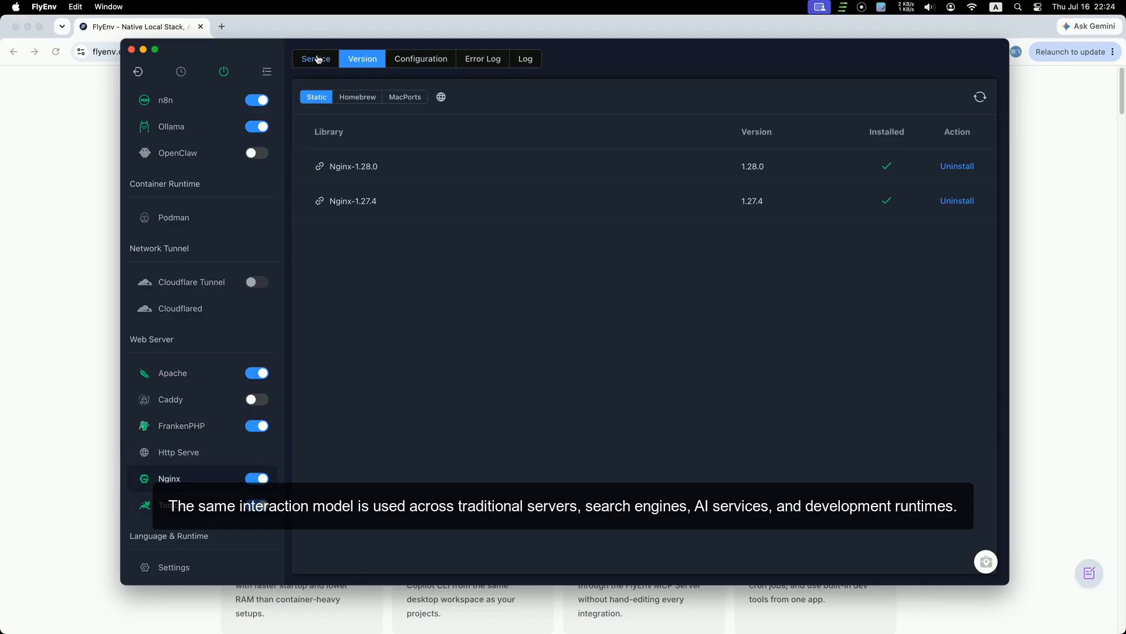
click(317, 59)
scroll(246, 434, up, 10)
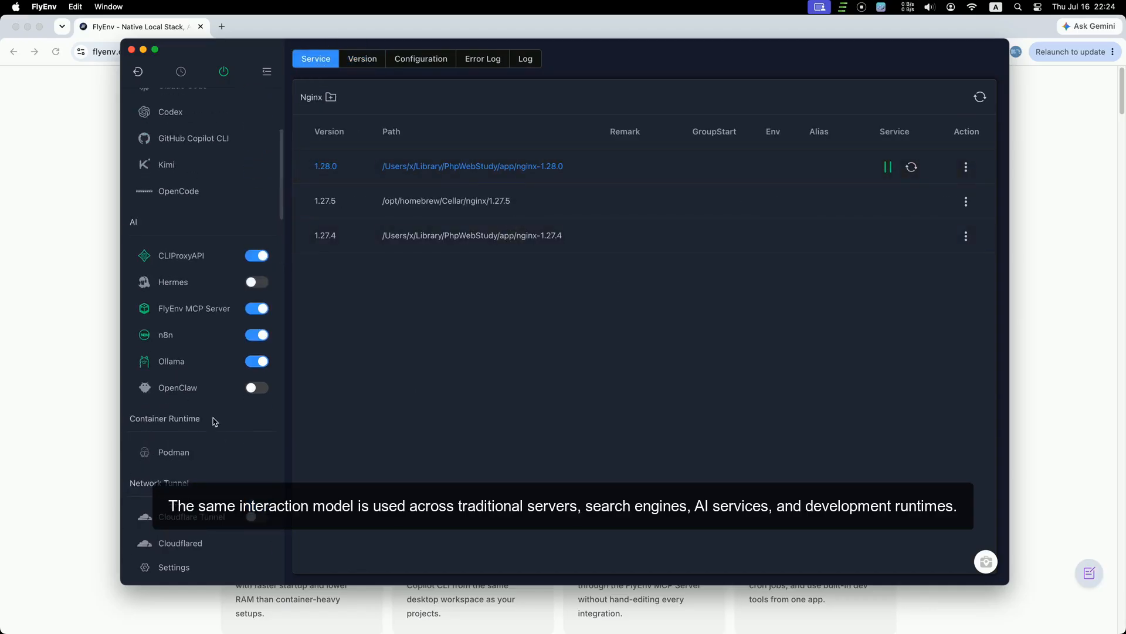
Step: Stop all running services with the top power button and go to Startup Groups
click(224, 71)
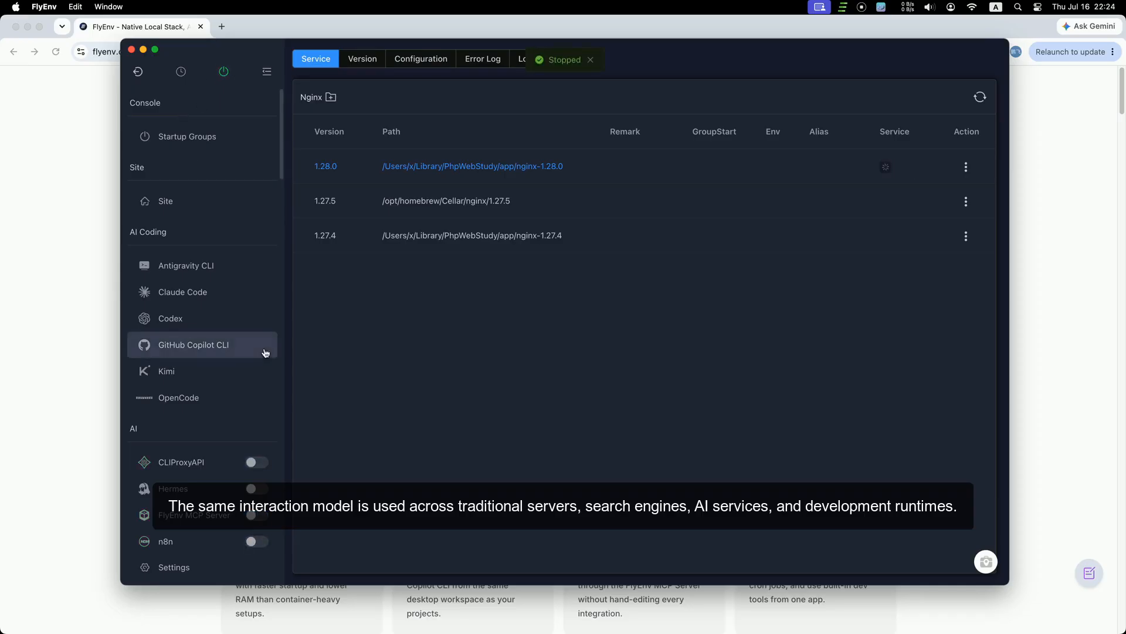
scroll(239, 388, down, 4)
scroll(237, 386, up, 4)
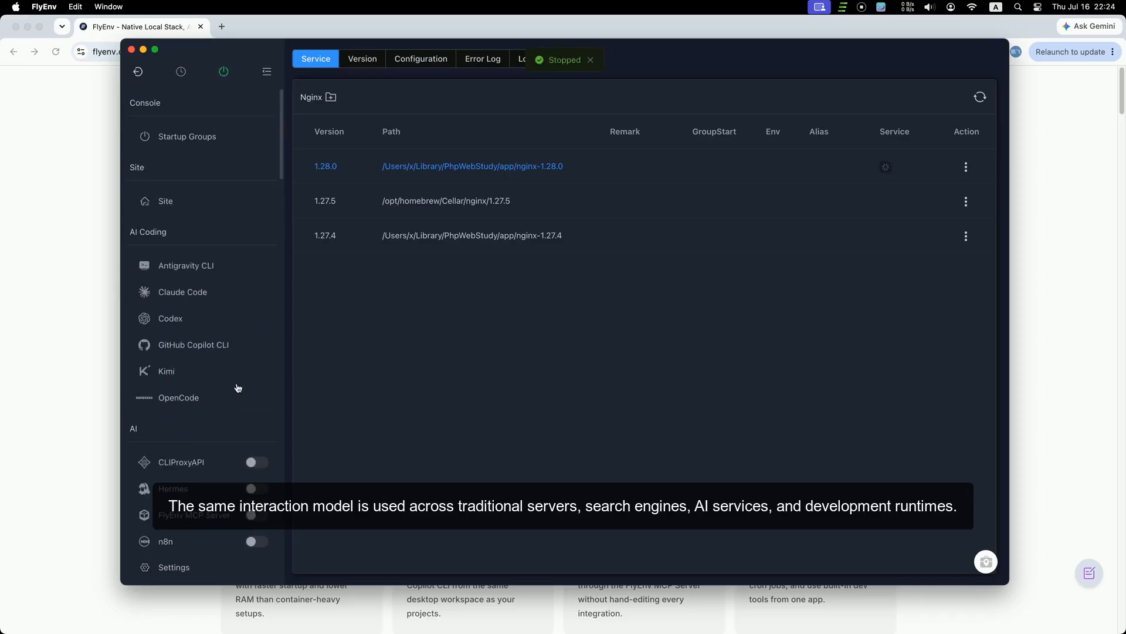
click(201, 147)
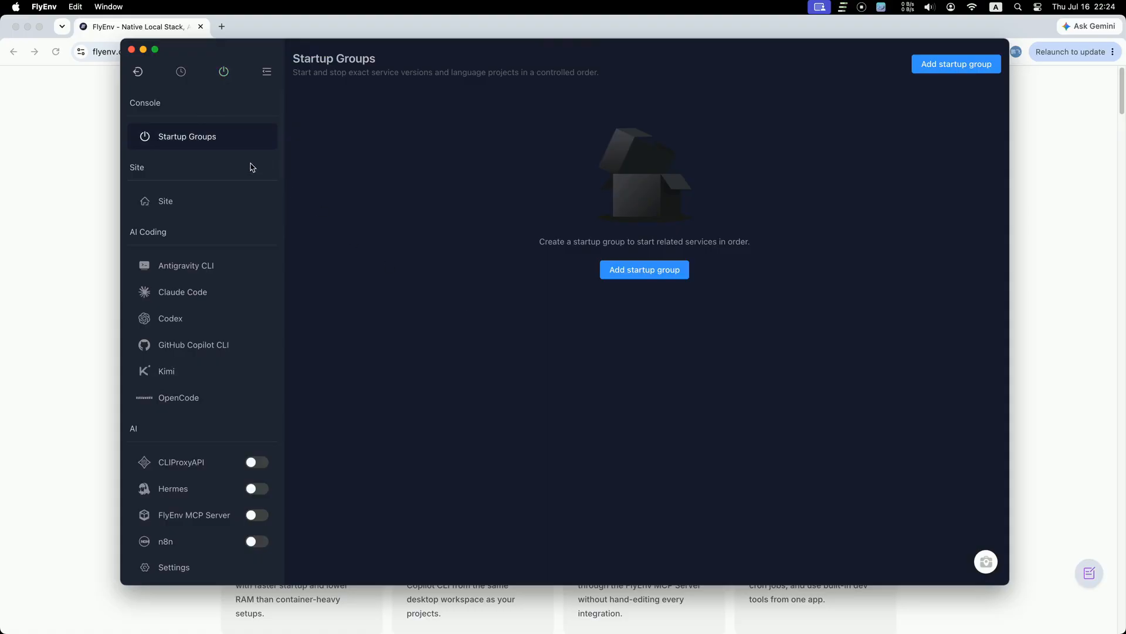
Step: Create a new startup group named 'PHP Laravel Project' and move on to its services
click(639, 272)
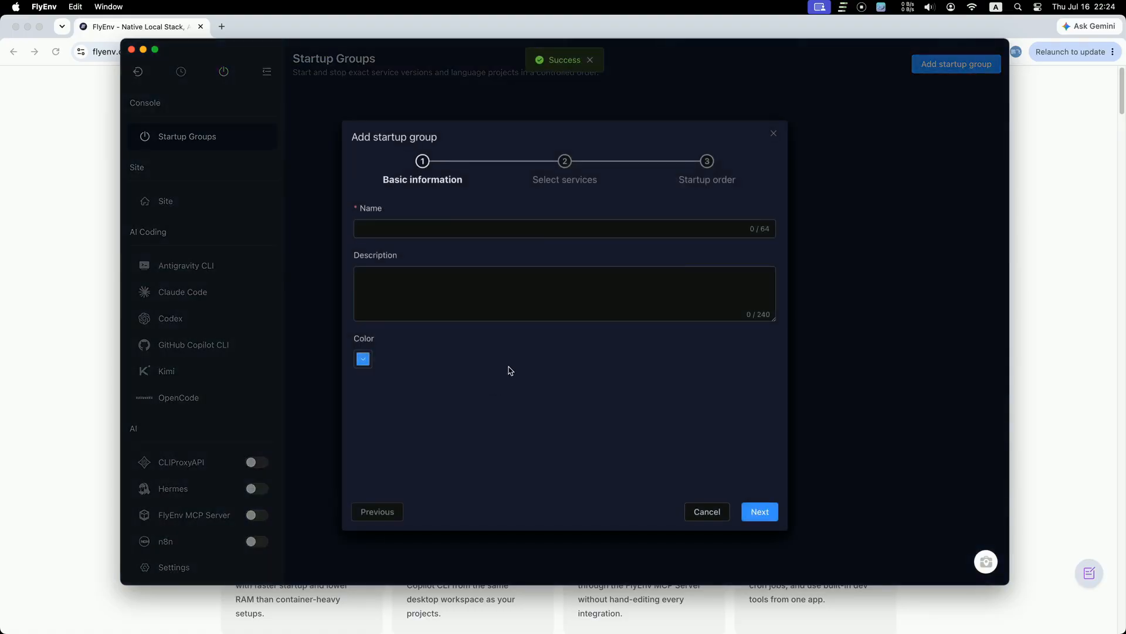
click(444, 229)
text(PHP Laravel Project)
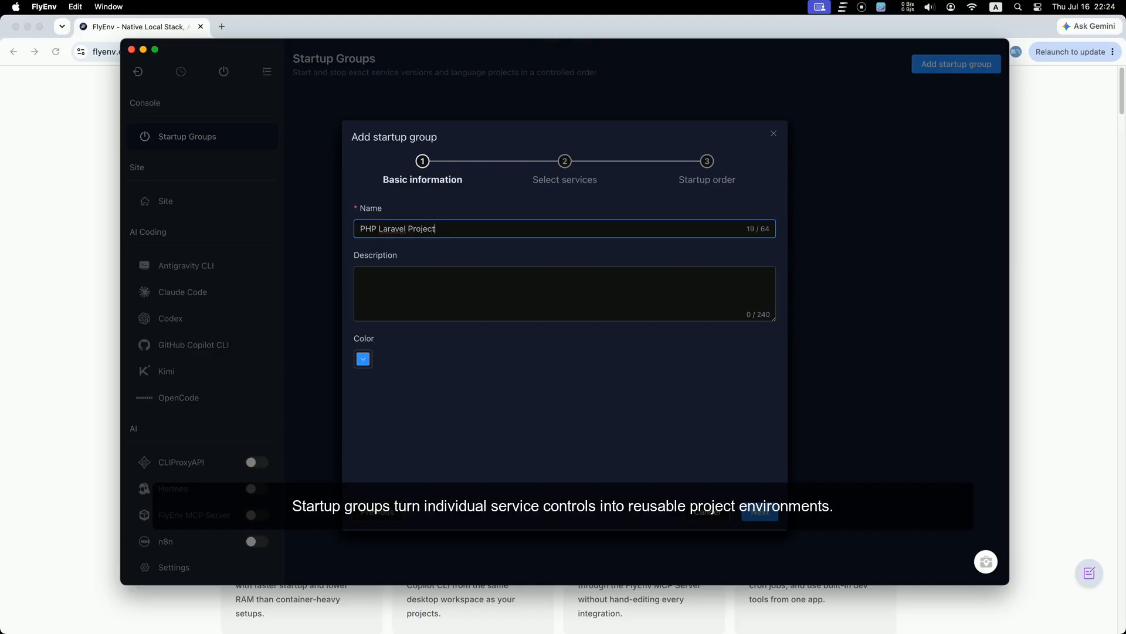
click(757, 511)
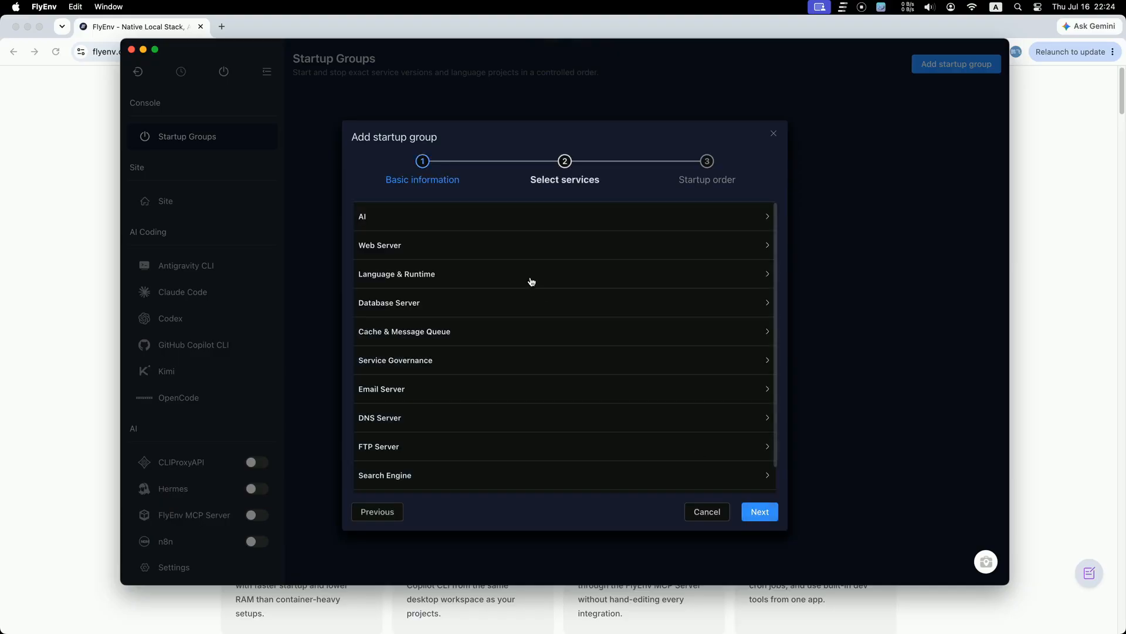
Step: Add Nginx 1.28.0 from Web Server to the group
click(511, 247)
click(451, 275)
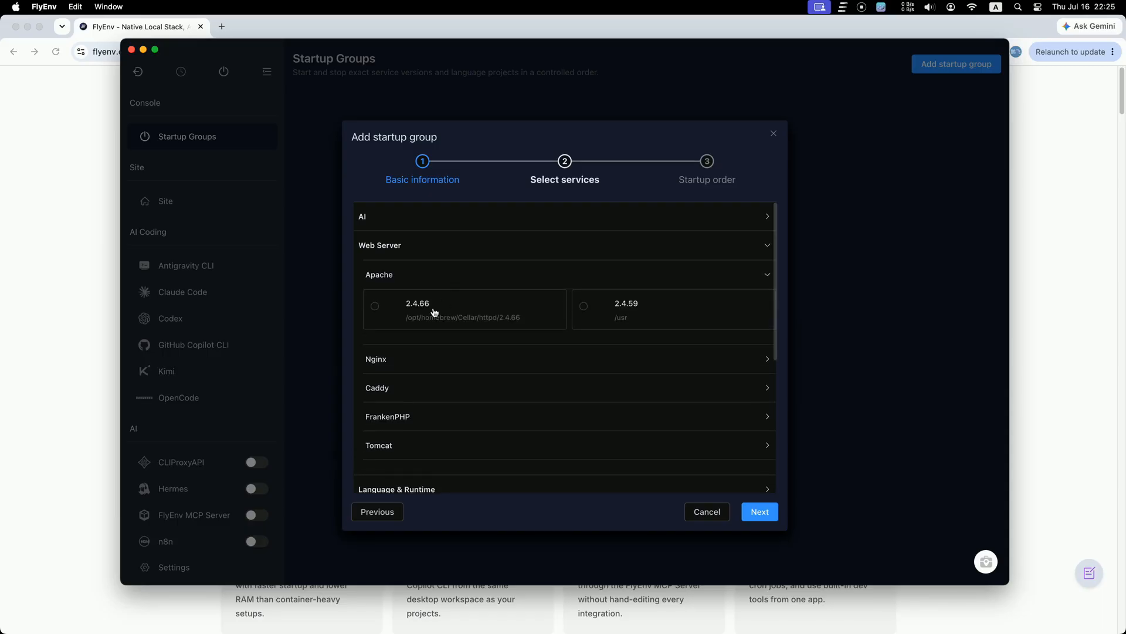
click(414, 274)
click(416, 315)
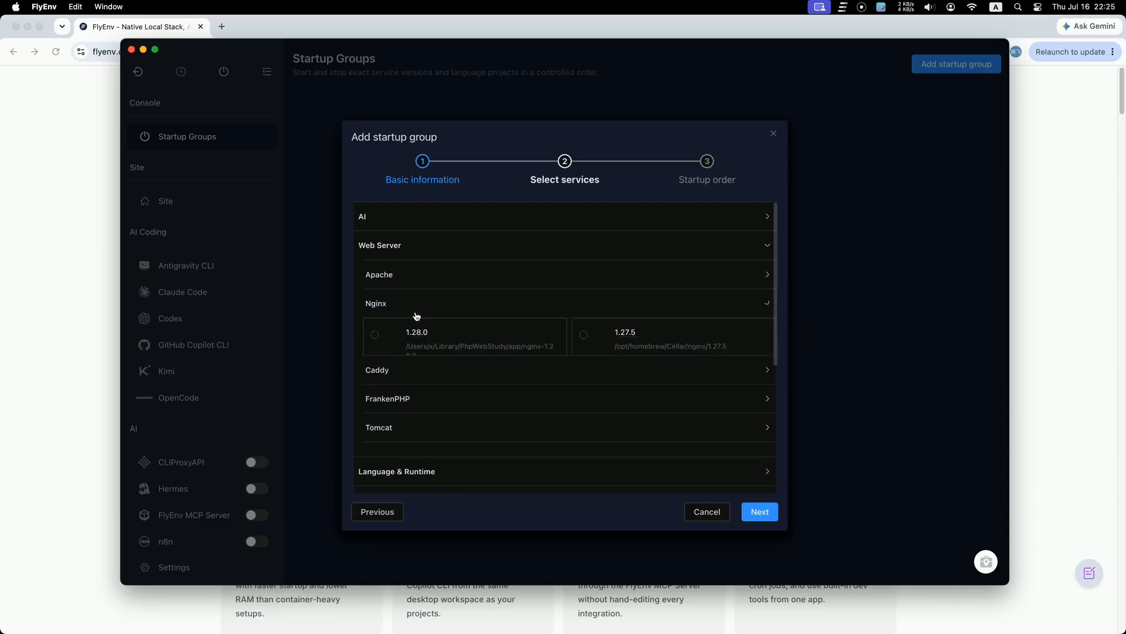
click(410, 352)
scroll(470, 380, down, 2)
scroll(469, 379, down, 4)
Step: Add PHP-FPM 8.4.23 and MySQL 9.6.0 to the group
click(463, 306)
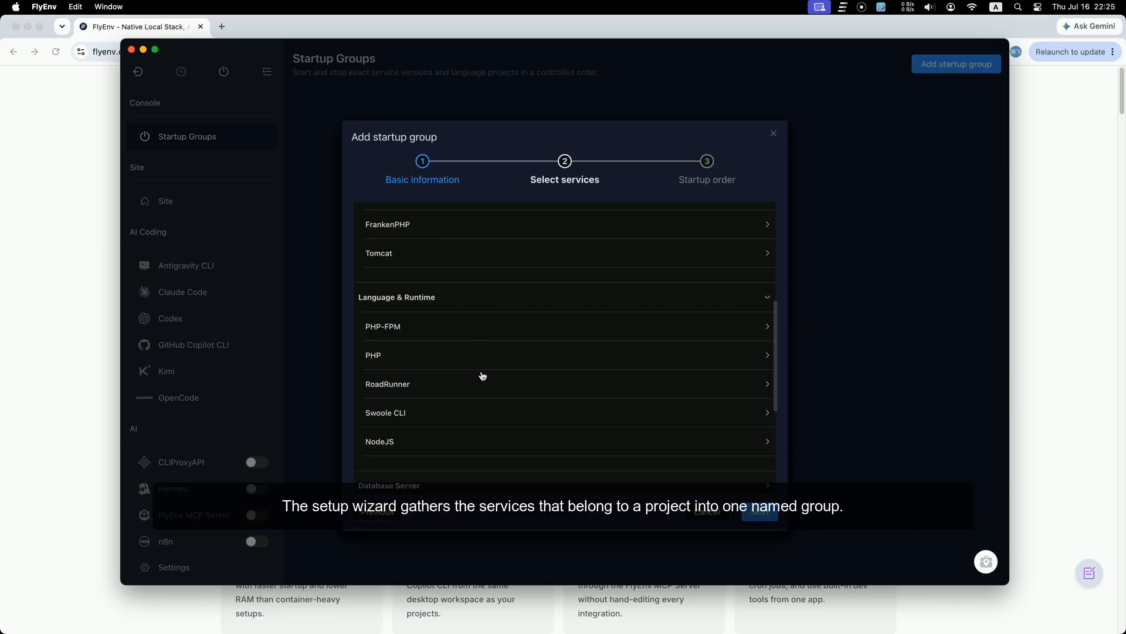
click(444, 383)
click(449, 327)
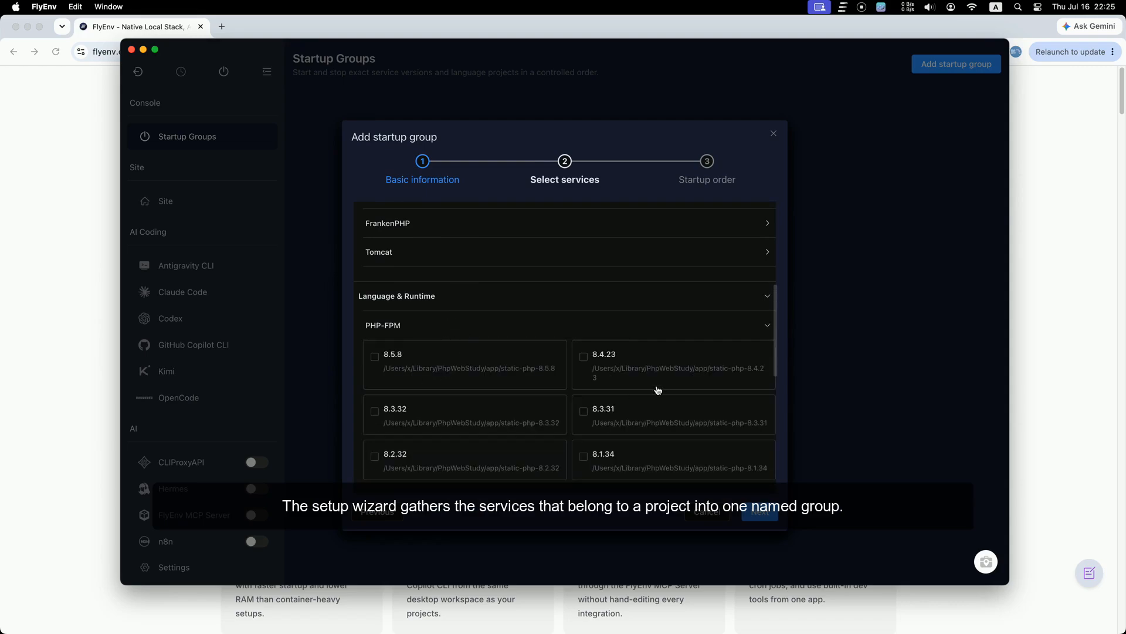
click(612, 362)
scroll(644, 404, down, 4)
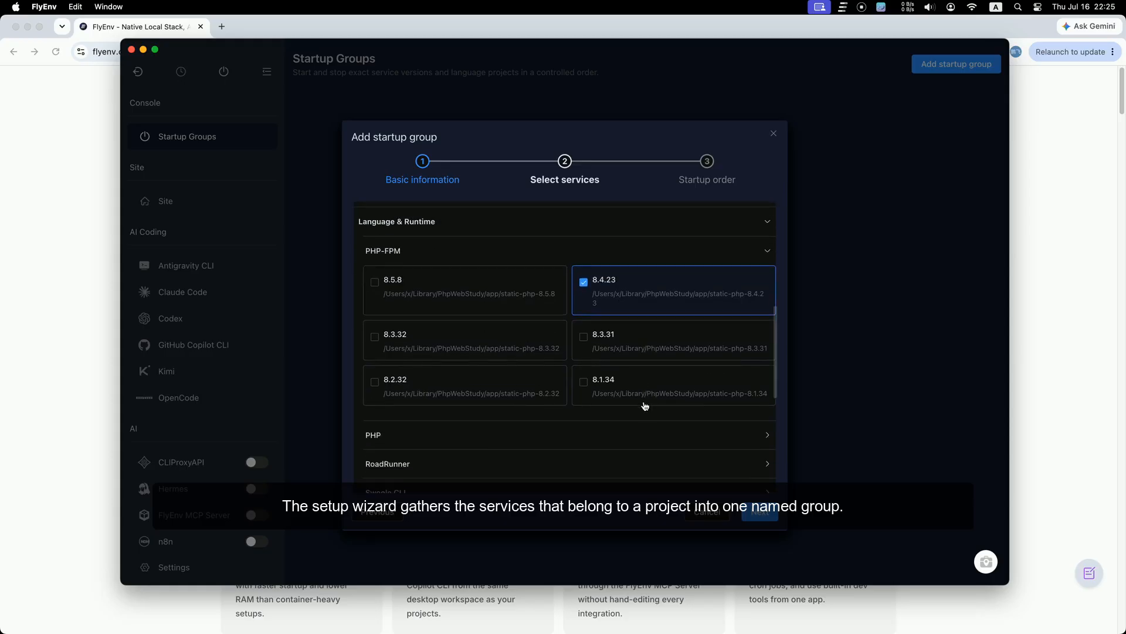
scroll(644, 405, down, 3)
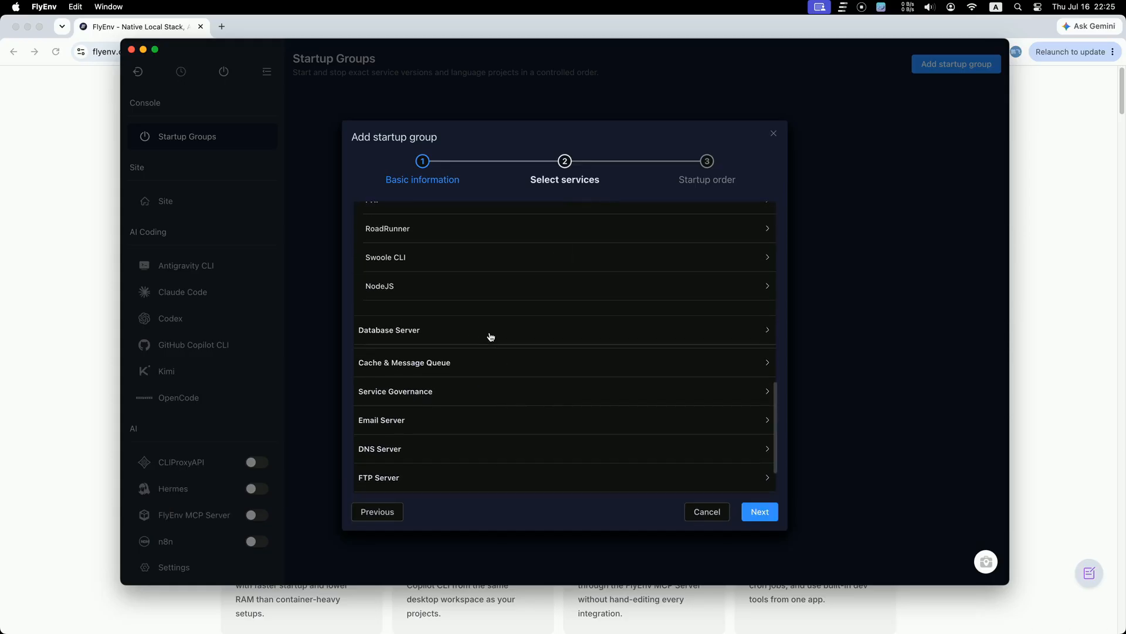
click(491, 332)
click(430, 369)
click(420, 397)
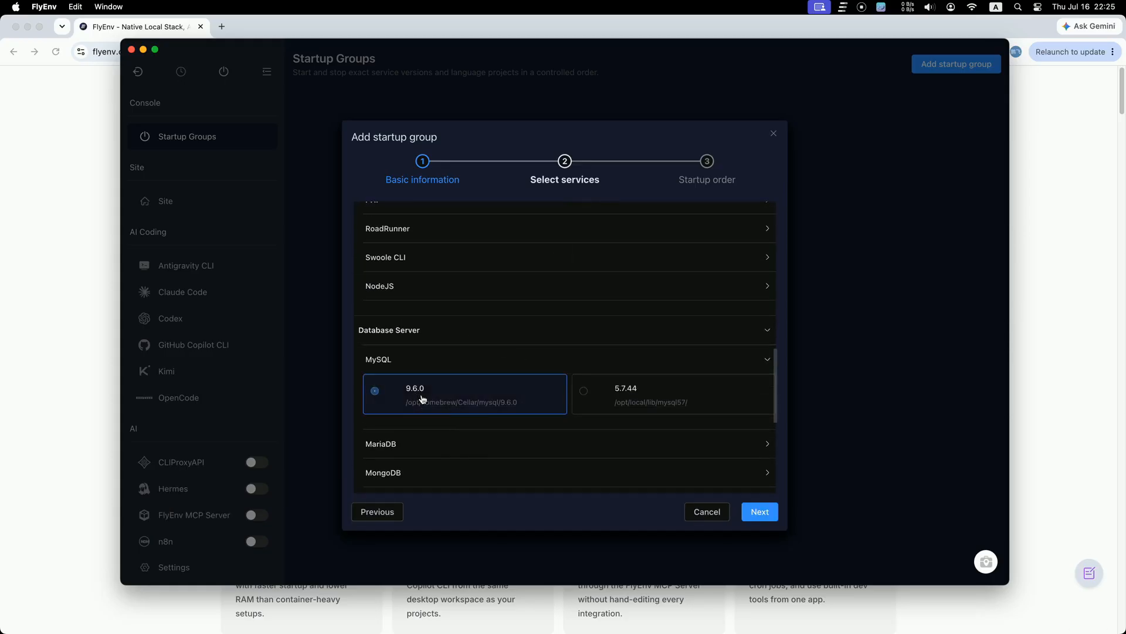
scroll(516, 430, down, 5)
Step: Add Redis 8.6.0 and Mailpit 1.30.1, then save the group
click(463, 352)
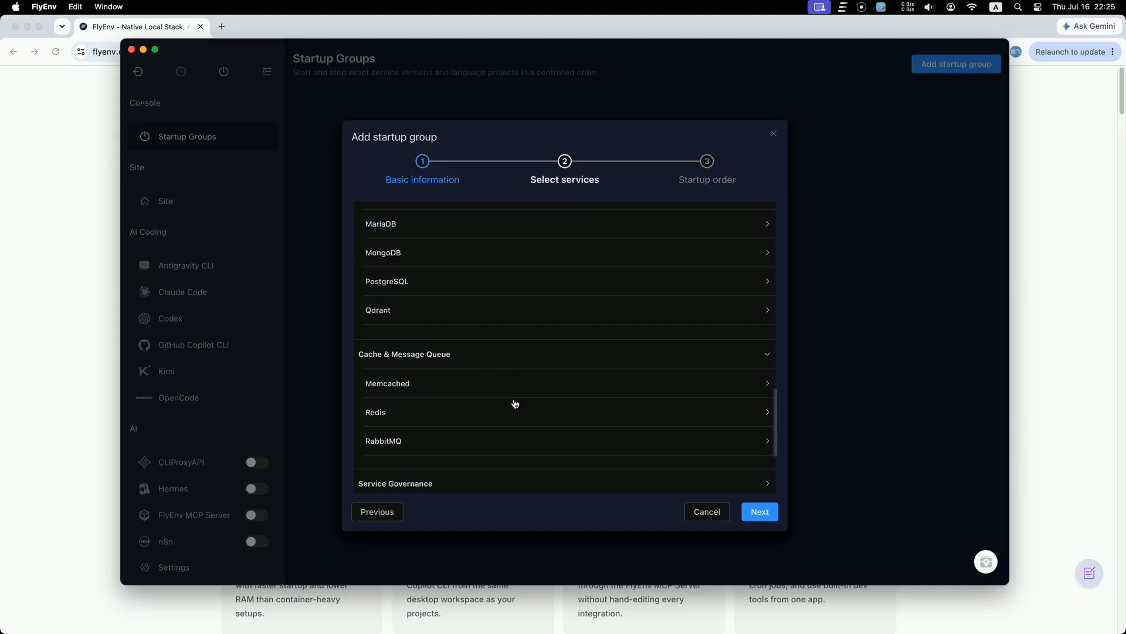
click(399, 409)
click(409, 436)
scroll(546, 418, down, 3)
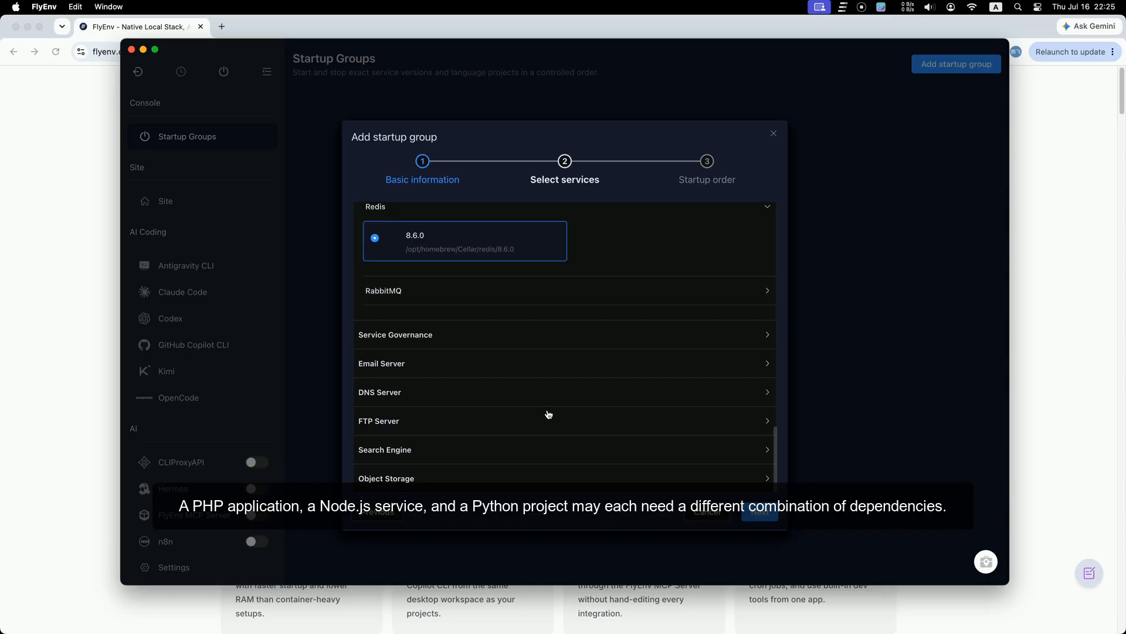
click(415, 371)
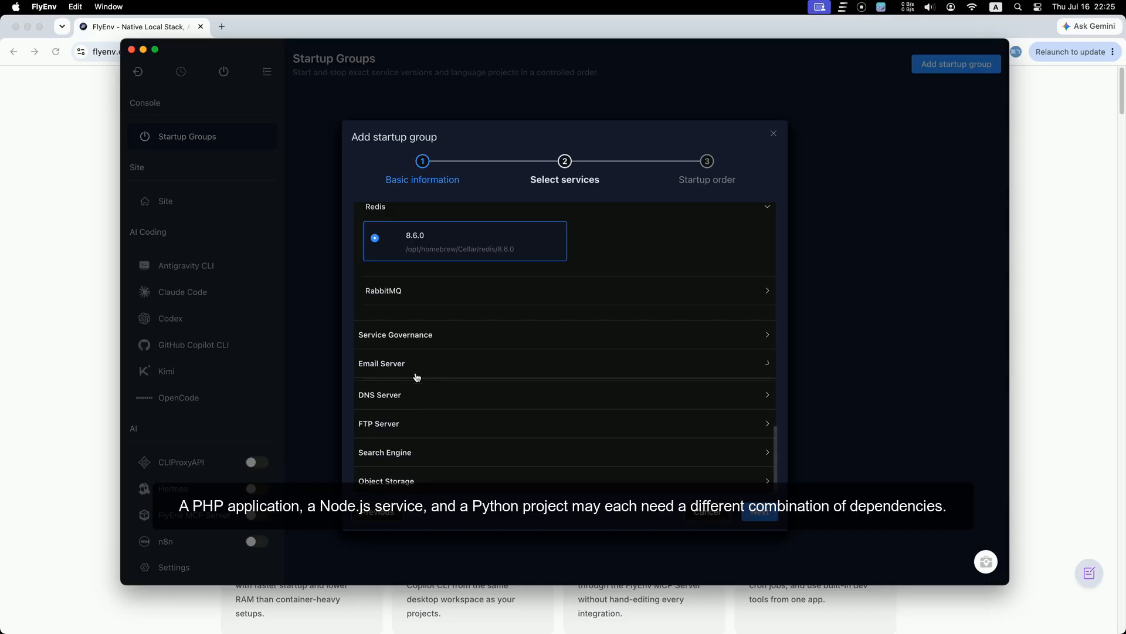
click(402, 395)
click(433, 431)
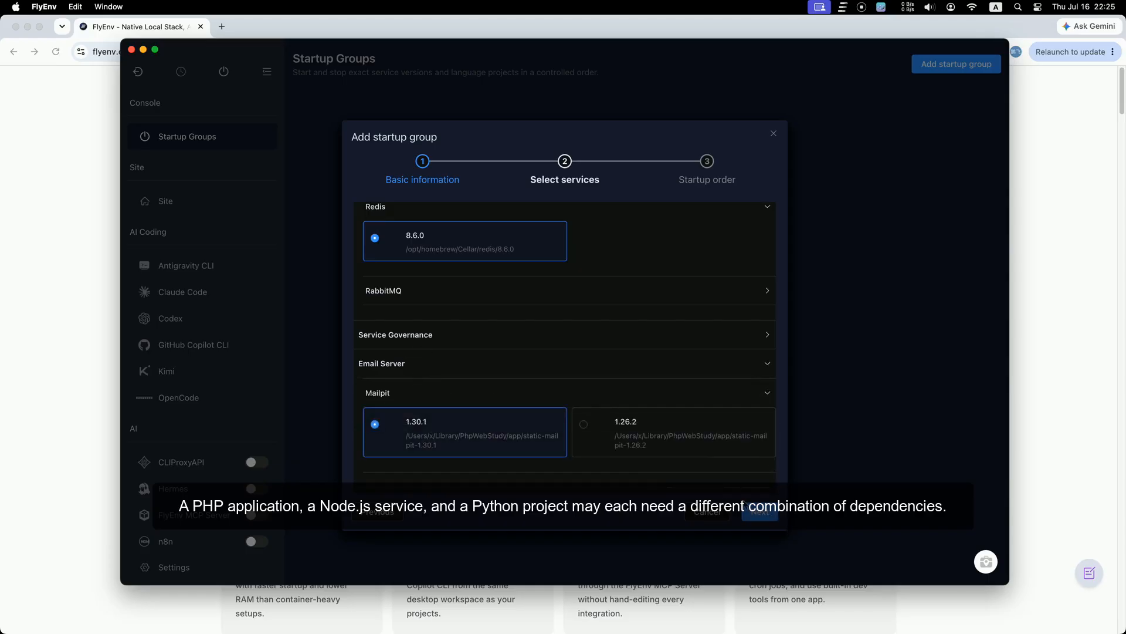
click(759, 512)
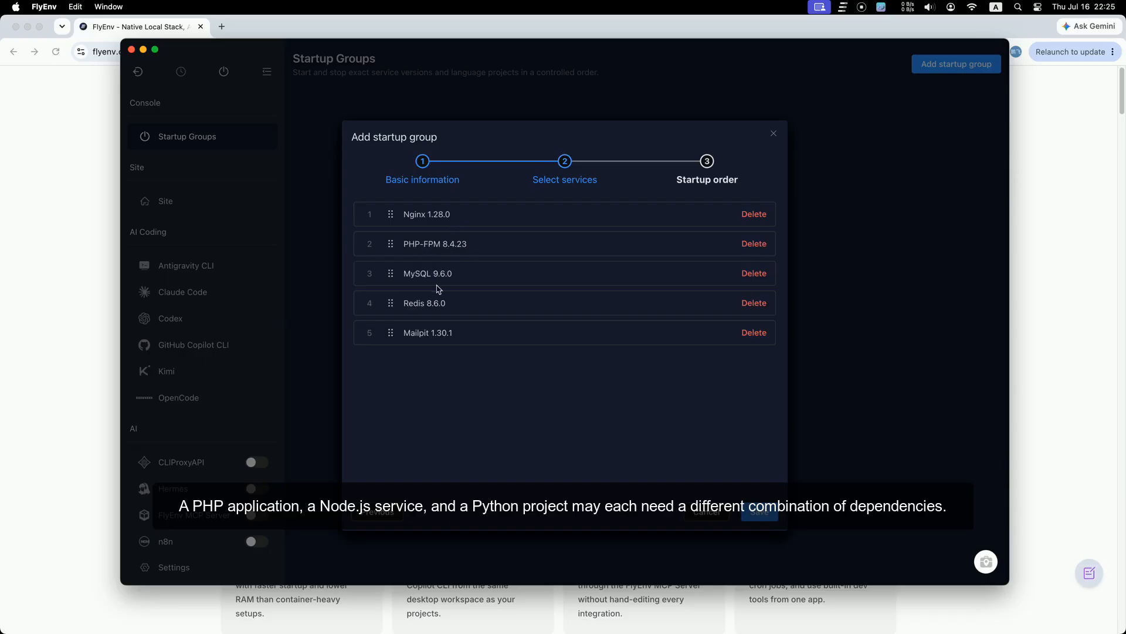
click(759, 511)
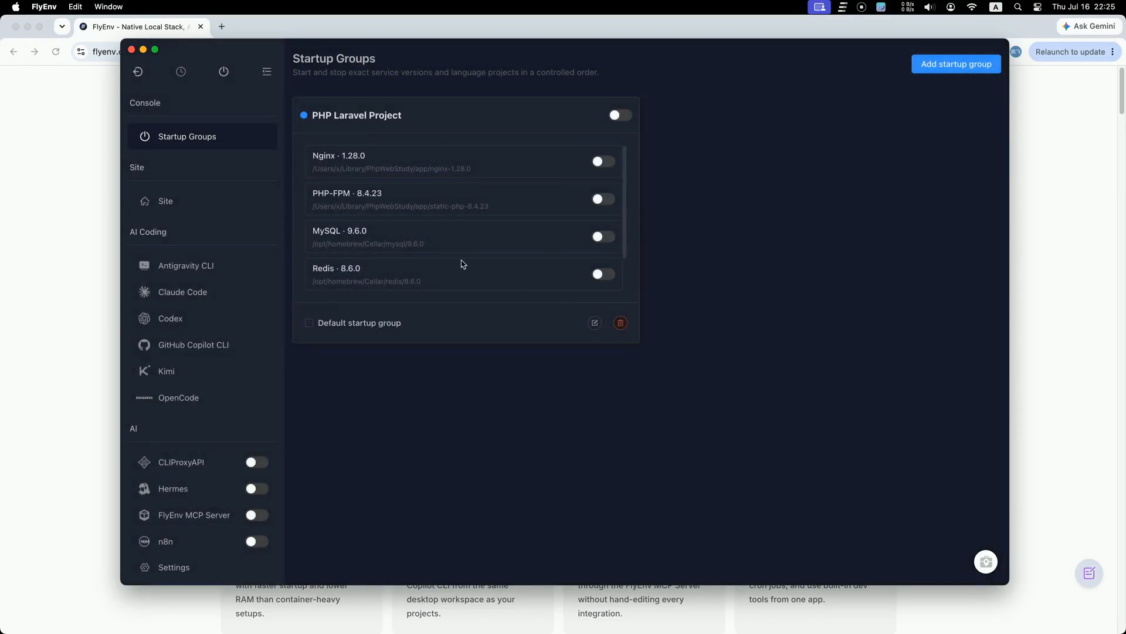
Step: Review the running PHP Laravel Project group, then switch it off so all five services stop
scroll(464, 246, down, 2)
scroll(475, 201, up, 2)
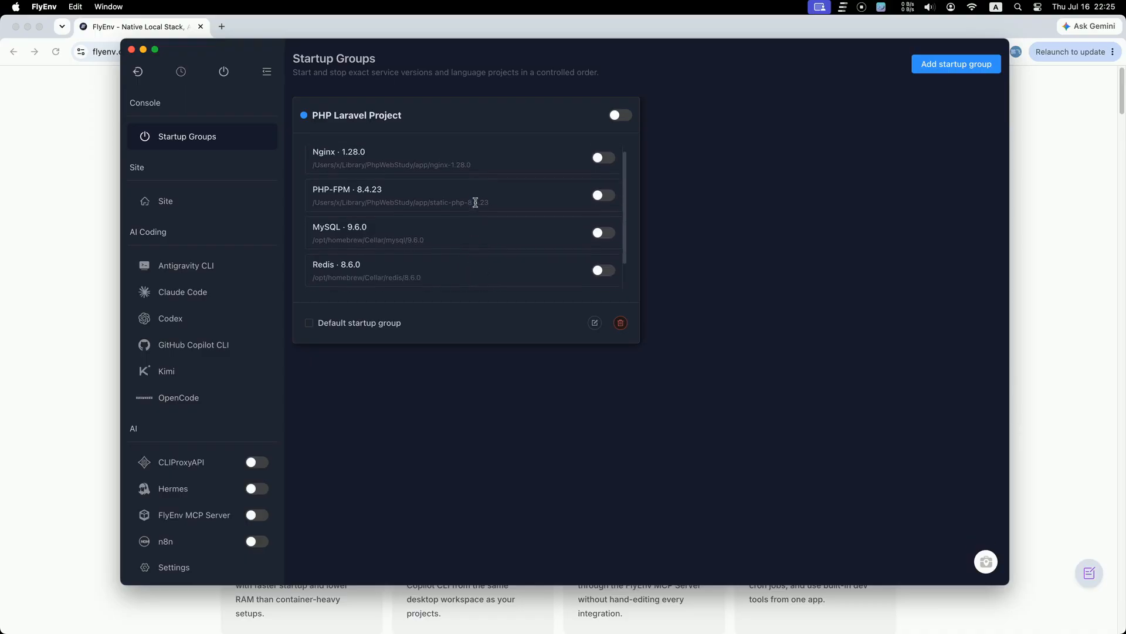
scroll(475, 206, down, 2)
scroll(475, 206, up, 2)
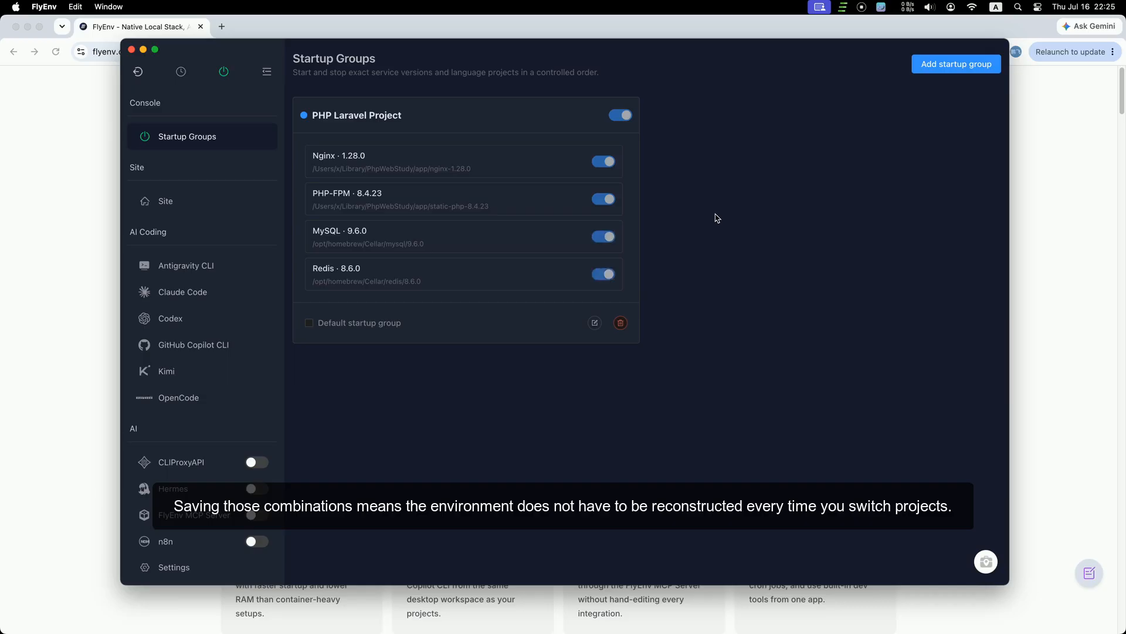
scroll(618, 215, down, 2)
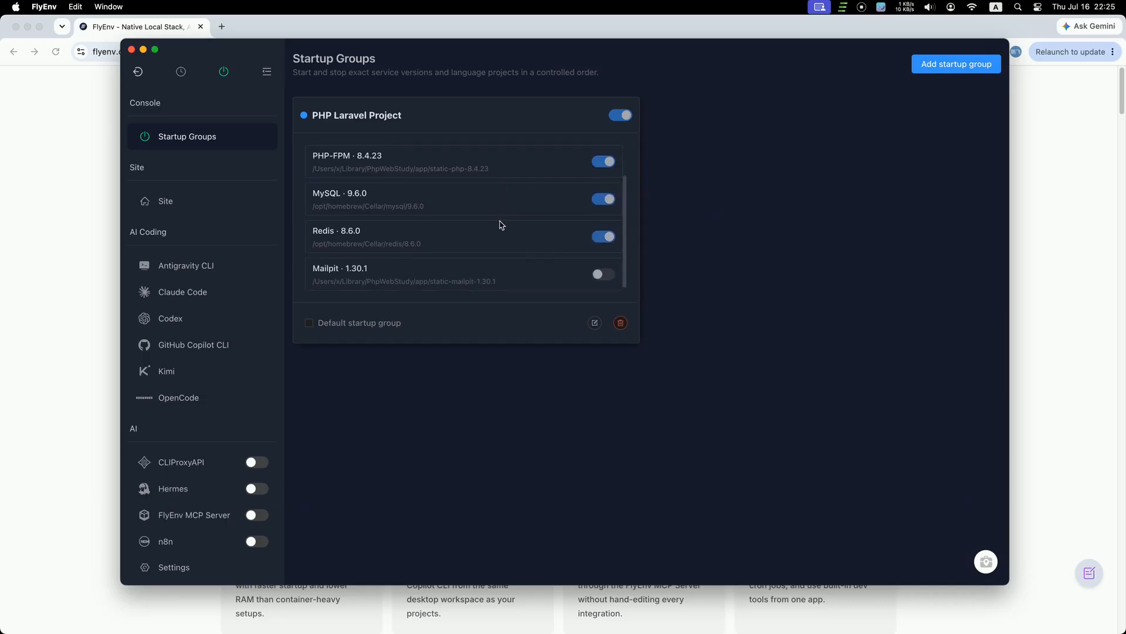
scroll(500, 223, up, 2)
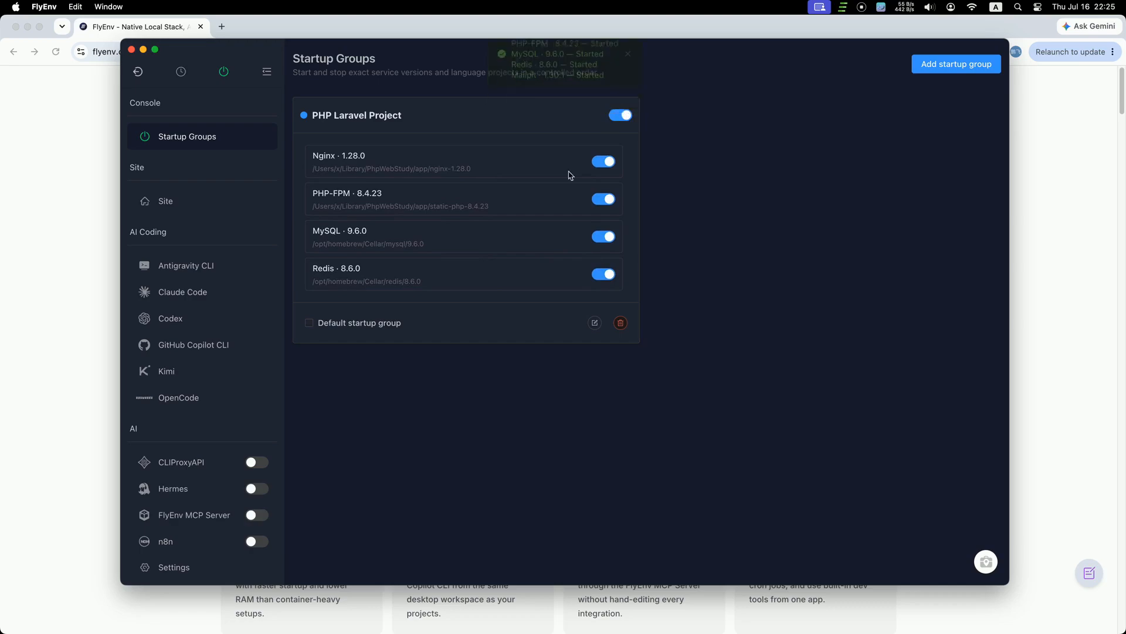
scroll(503, 256, down, 2)
scroll(506, 257, up, 2)
scroll(508, 257, down, 2)
scroll(508, 257, up, 2)
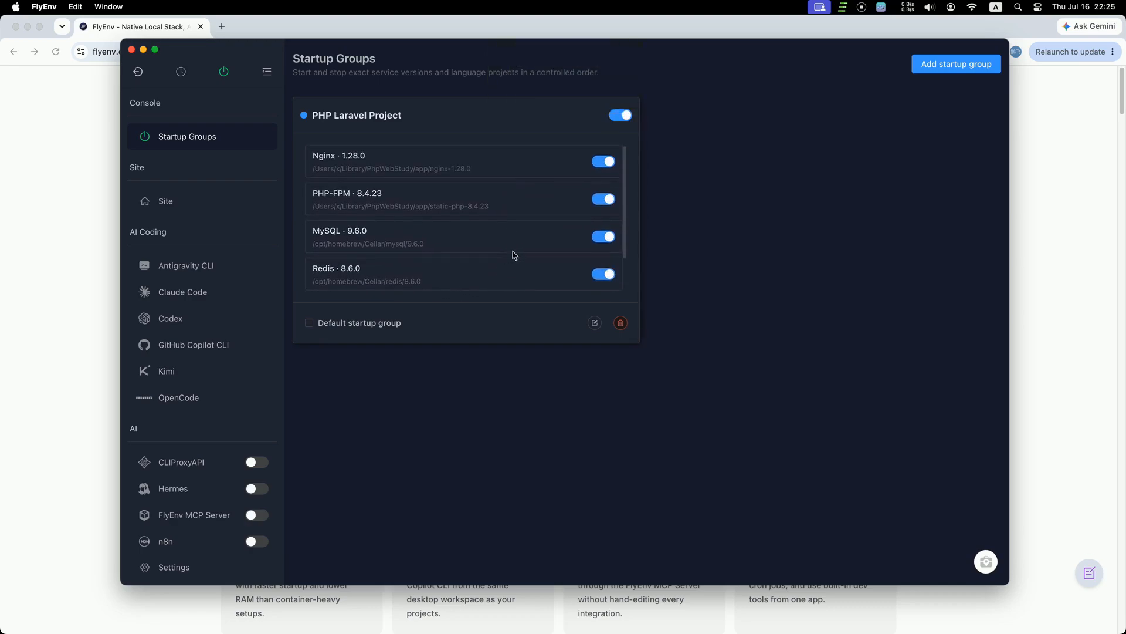
click(627, 117)
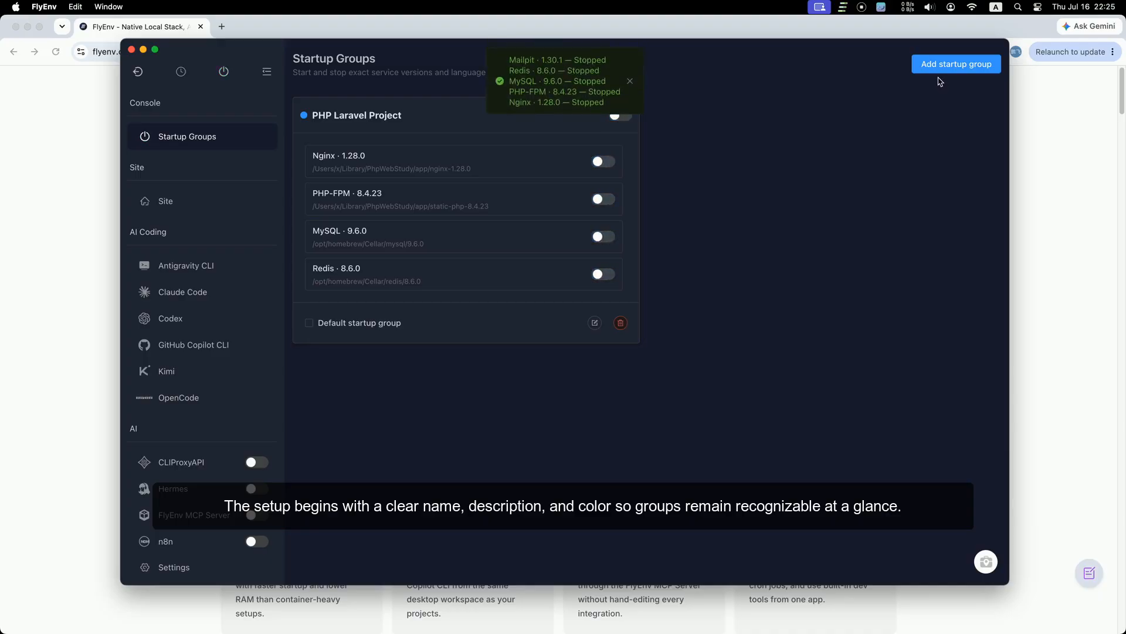
Step: Create a group named 'NodeJS Project' with green colour #4dea1e and proceed to service selection
click(956, 63)
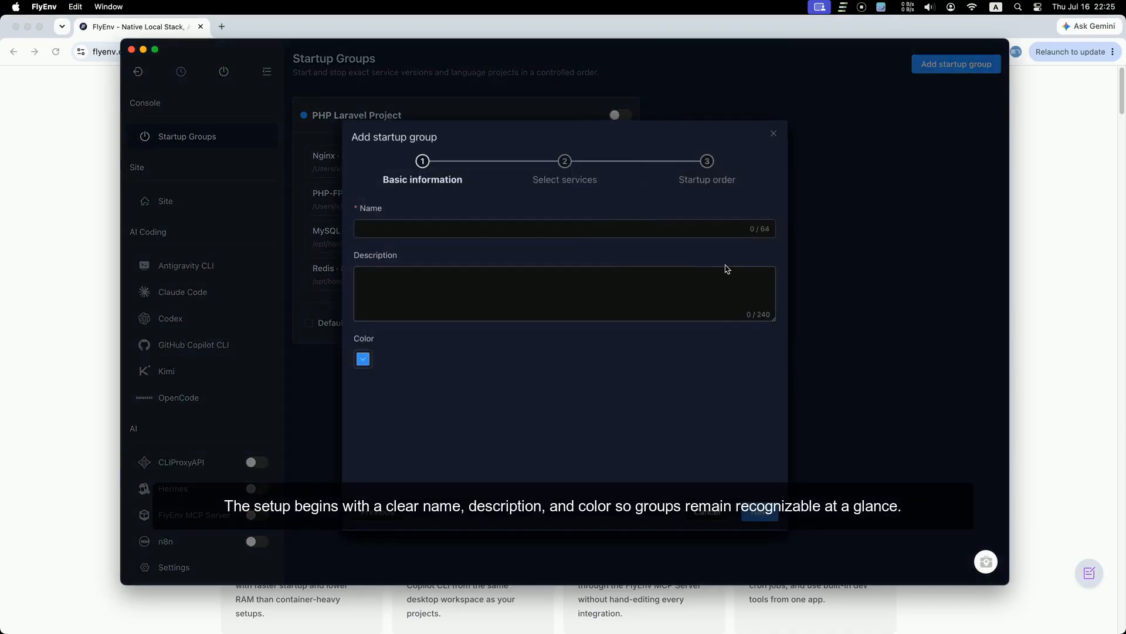
click(413, 234)
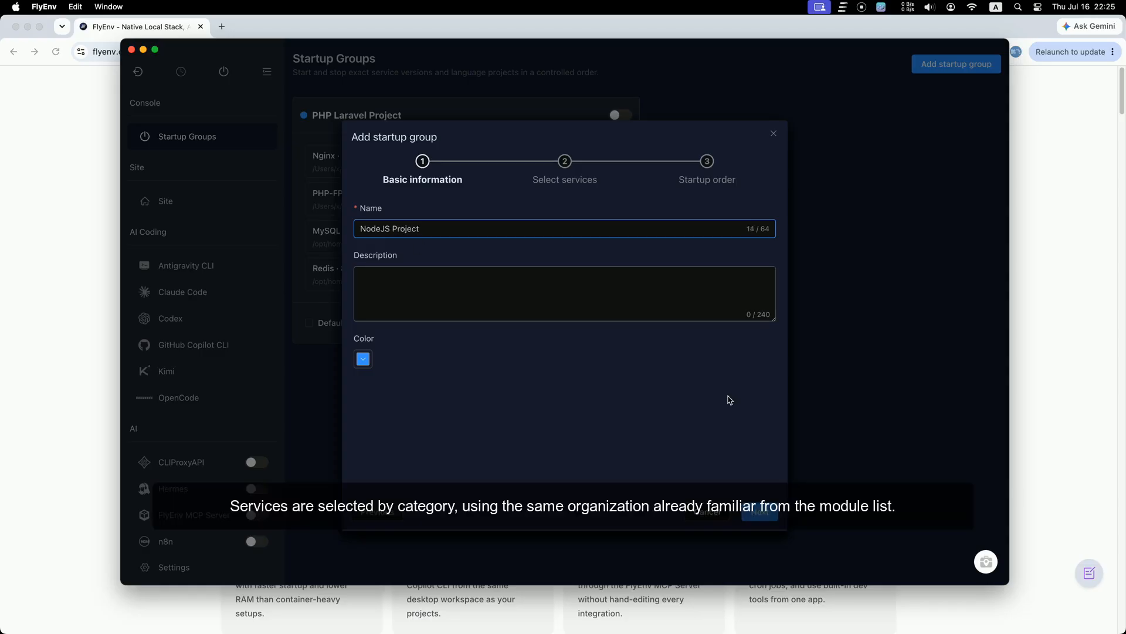
click(370, 363)
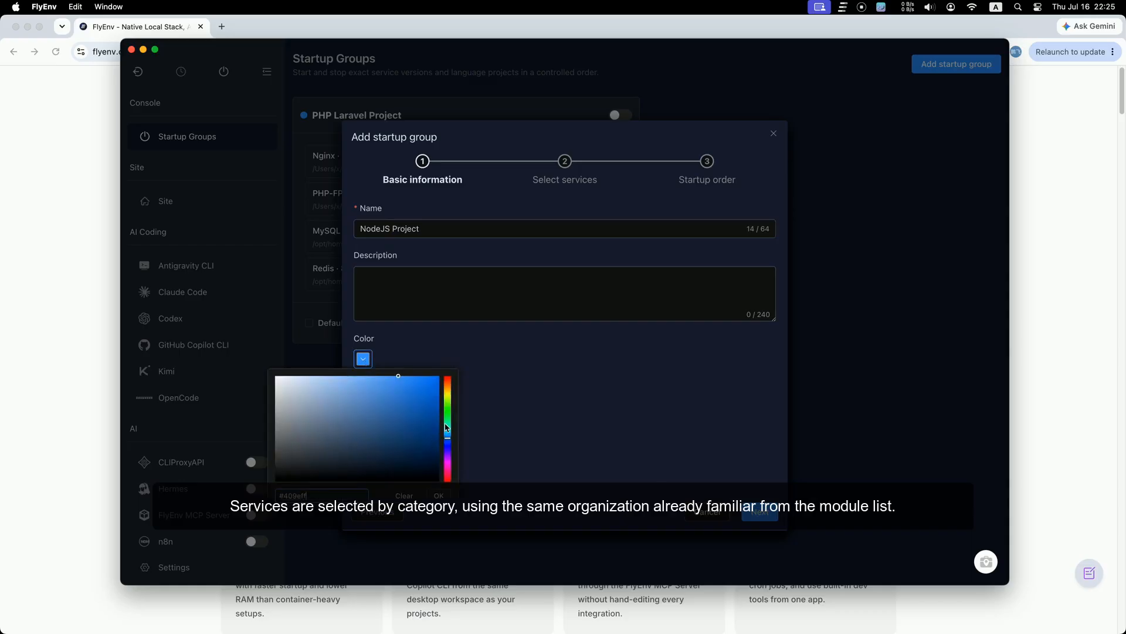
drag(445, 427, 447, 409)
click(419, 387)
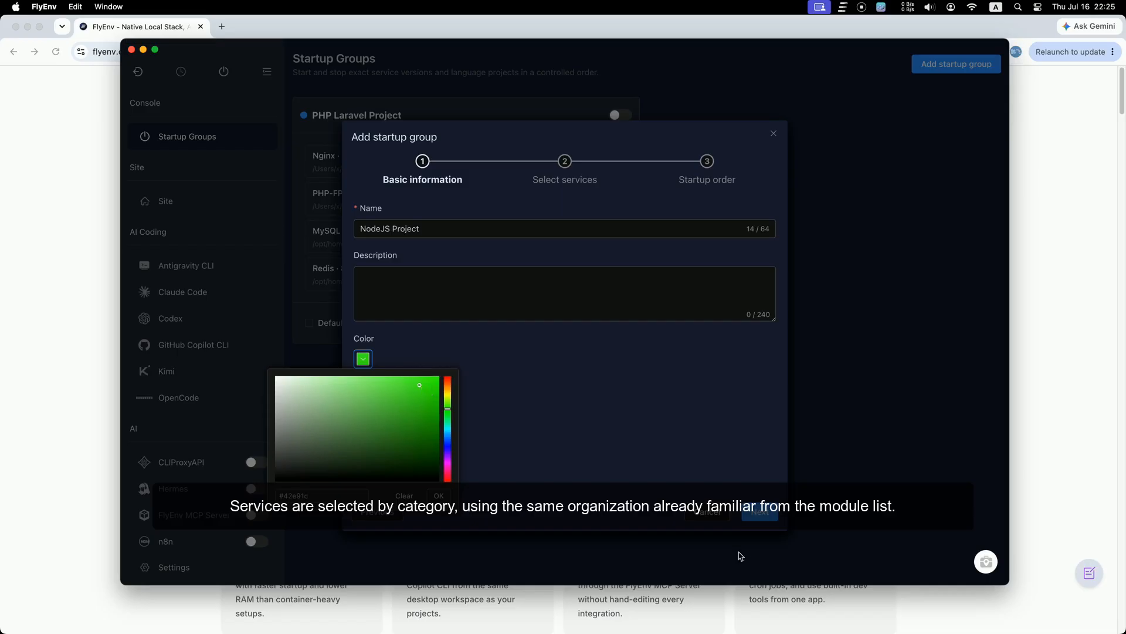
click(589, 409)
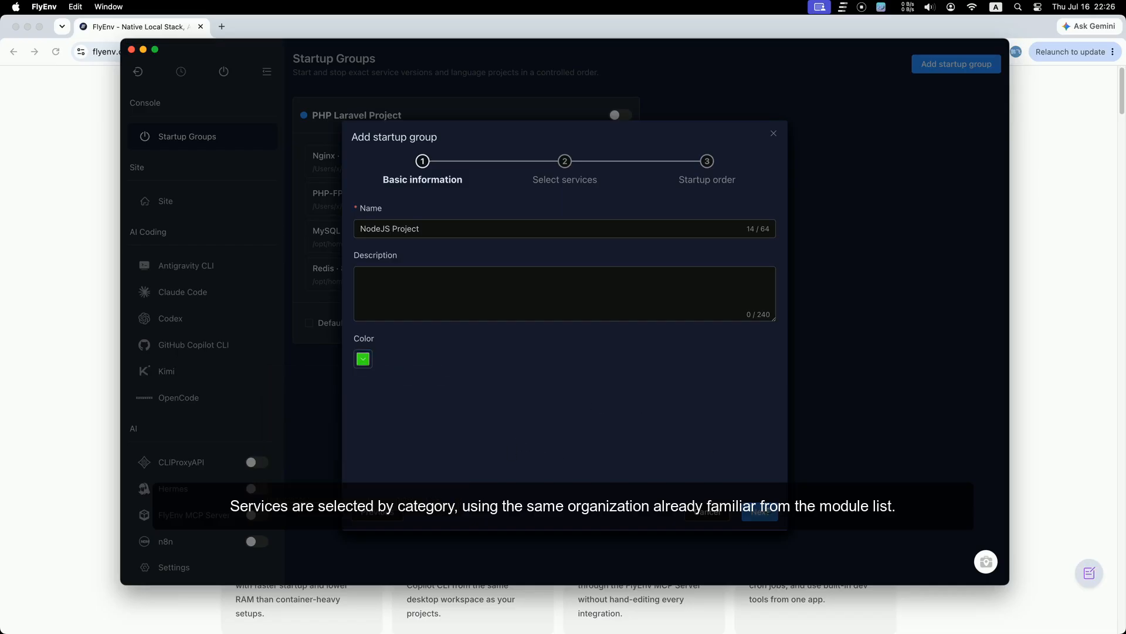
click(768, 512)
click(470, 251)
Step: Add Nginx 1.28.0 and PostgreSQL 18.4 to the NodeJS Project group
click(433, 275)
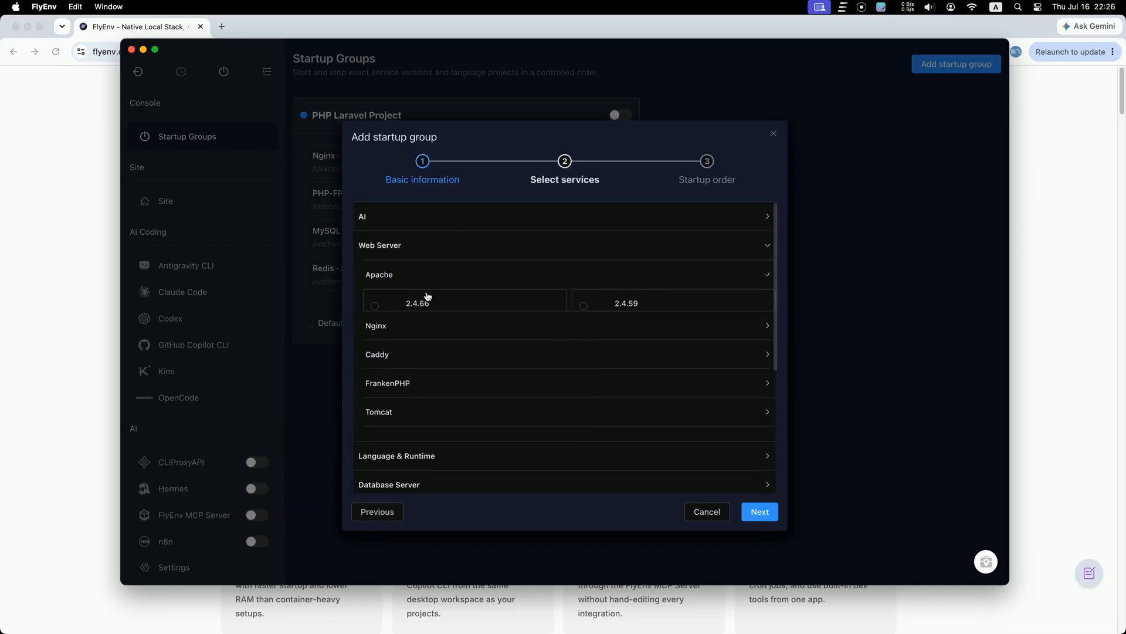
click(416, 359)
click(420, 399)
scroll(508, 387, down, 6)
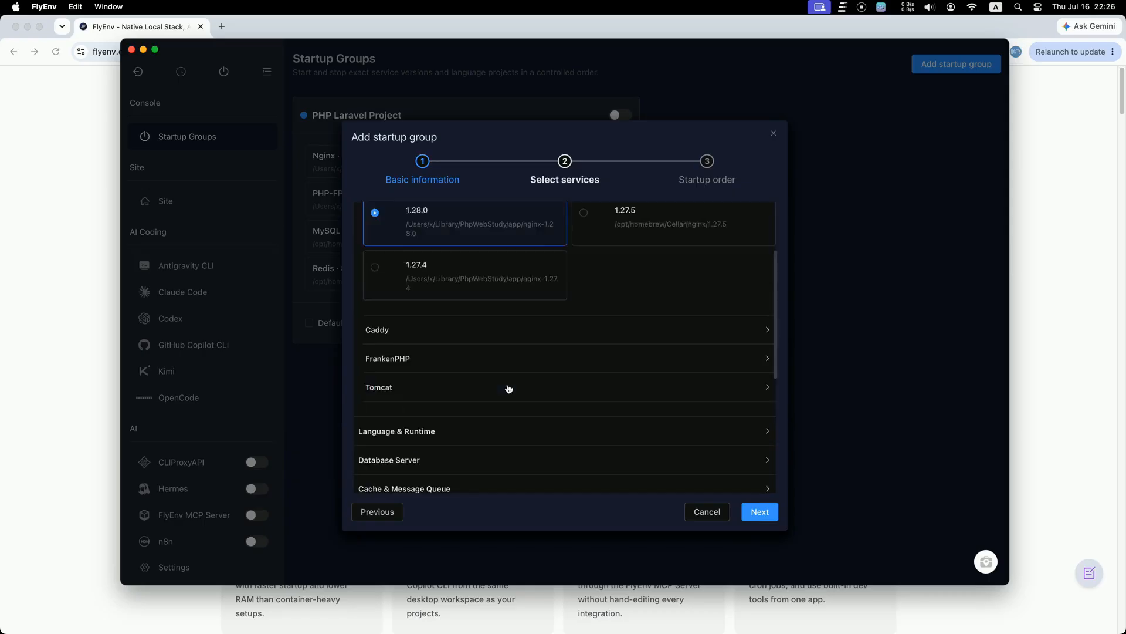
click(442, 282)
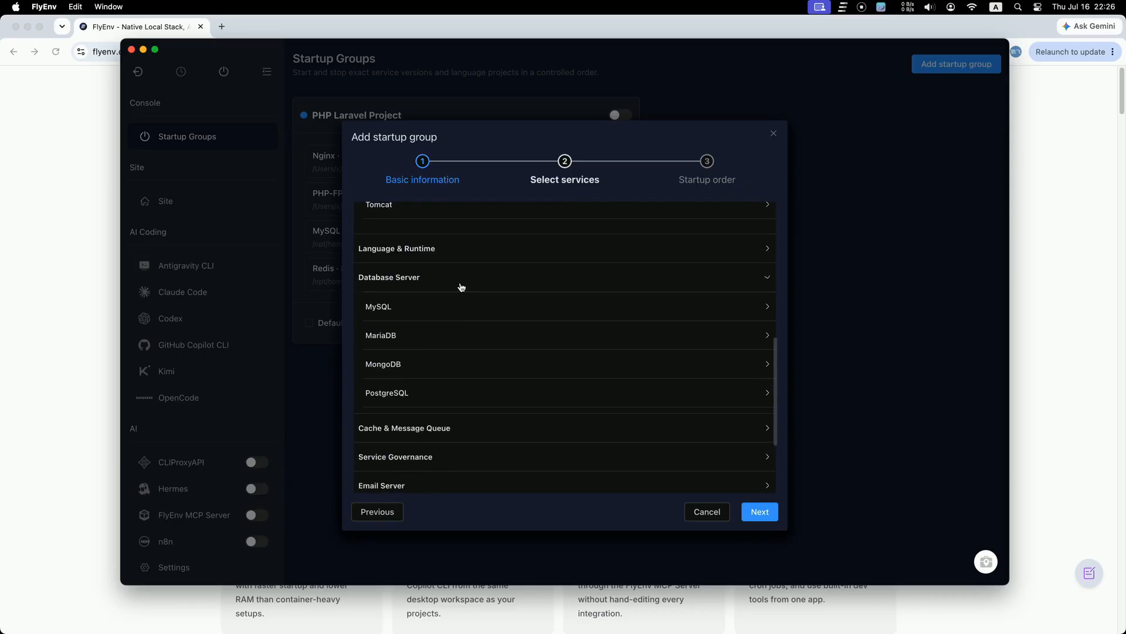
click(448, 399)
click(473, 442)
Step: Include the NodeJS Service Test project and continue to the startup order
scroll(522, 401, down, 3)
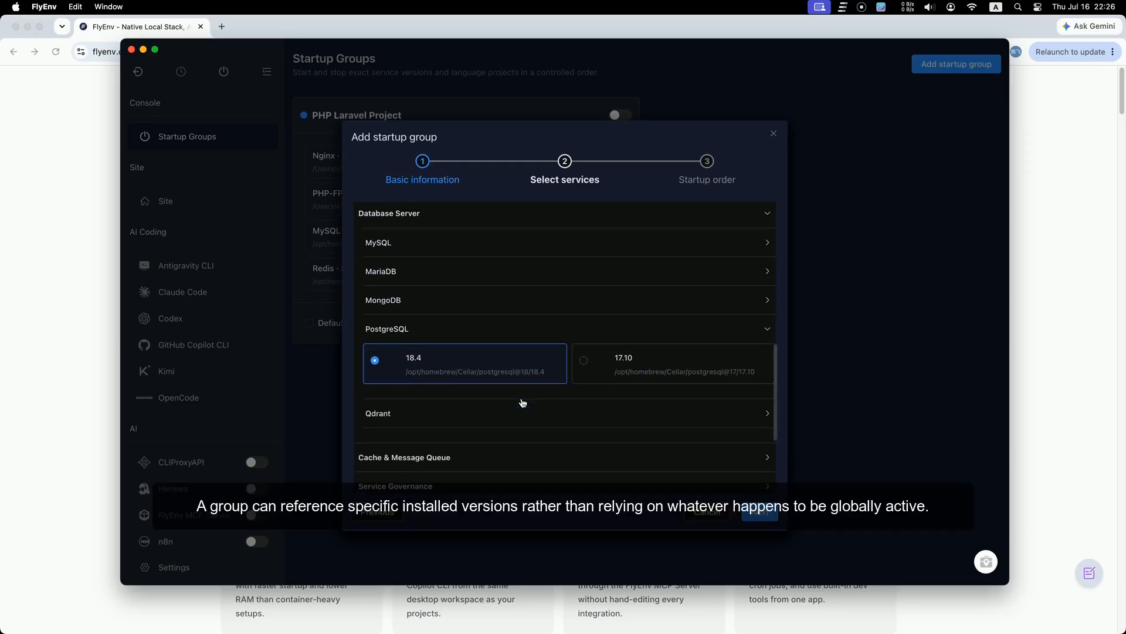
scroll(522, 402, up, 3)
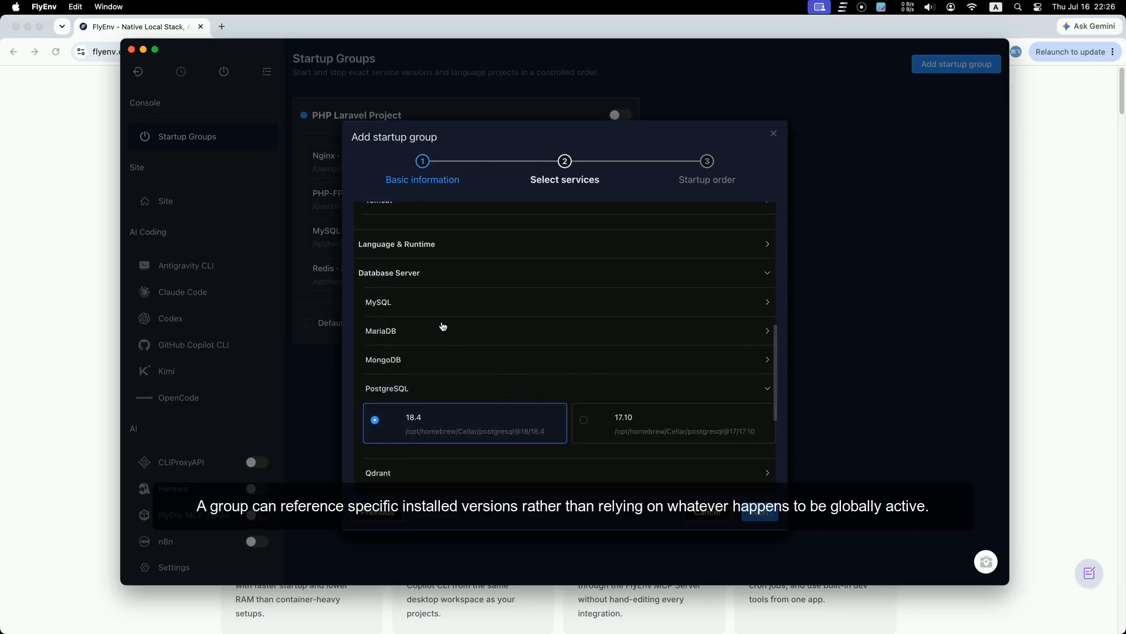
click(451, 261)
click(425, 367)
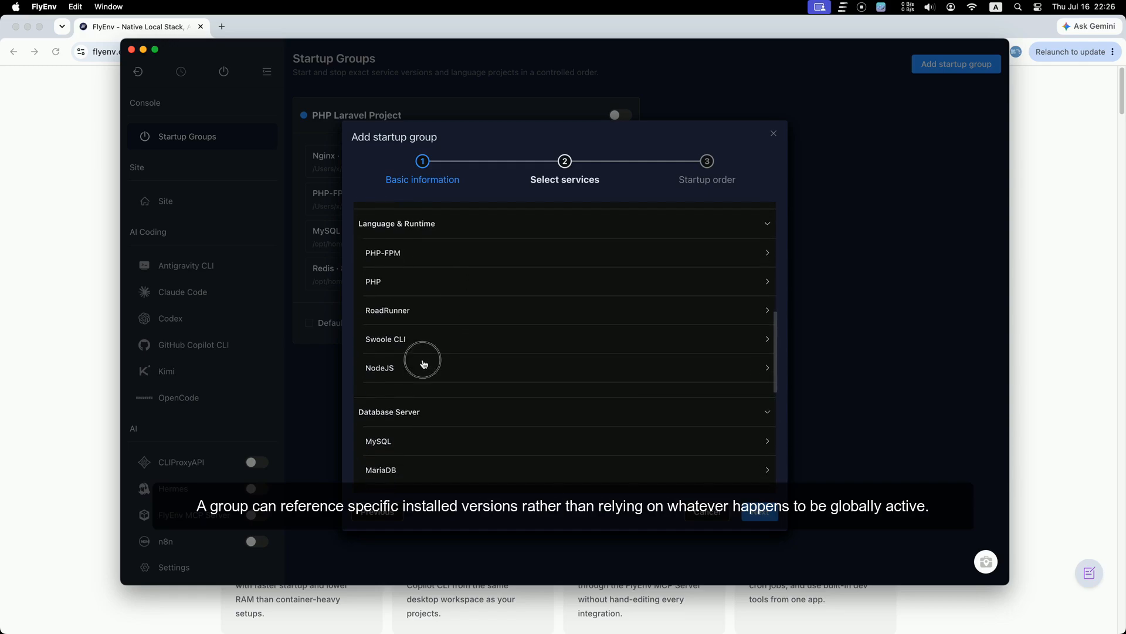
click(429, 417)
scroll(566, 397, down, 10)
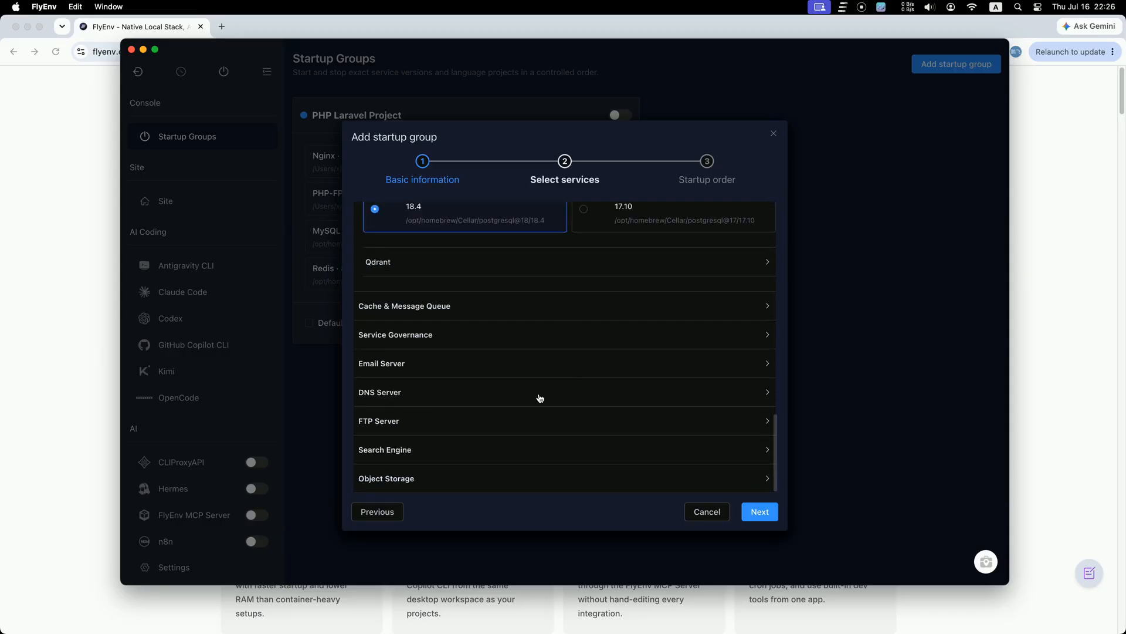
click(759, 512)
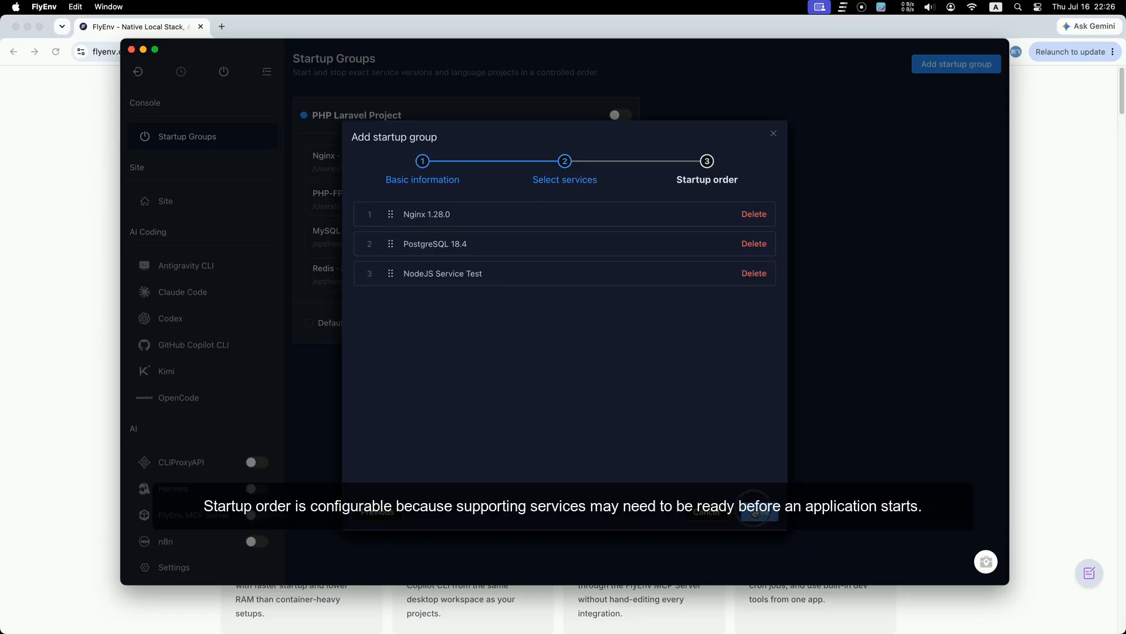
Step: Save the NodeJS Project group from the startup order step
click(756, 512)
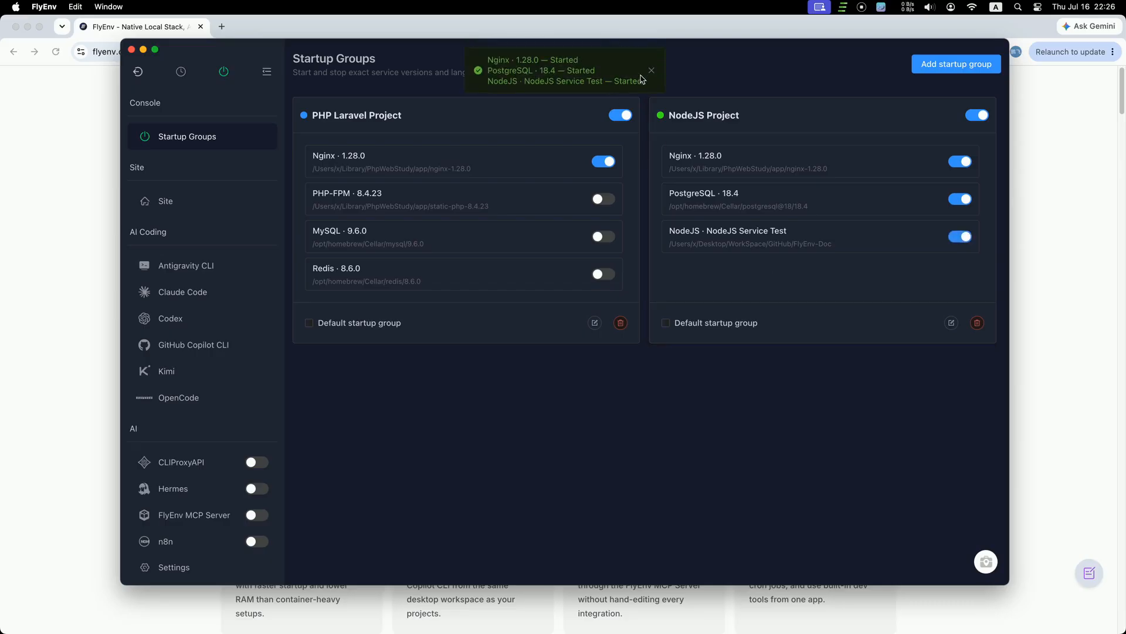
Step: Stop the NodeJS Project group and name a new startup group 'Python Project Group'
click(981, 118)
click(956, 64)
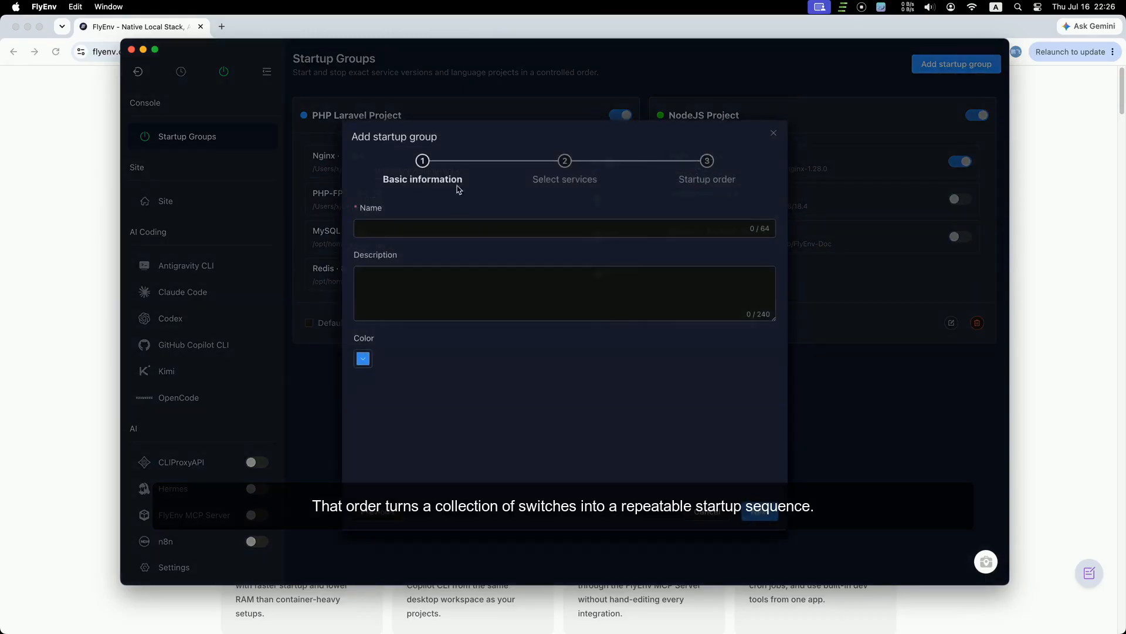
click(440, 218)
click(440, 232)
text(P)
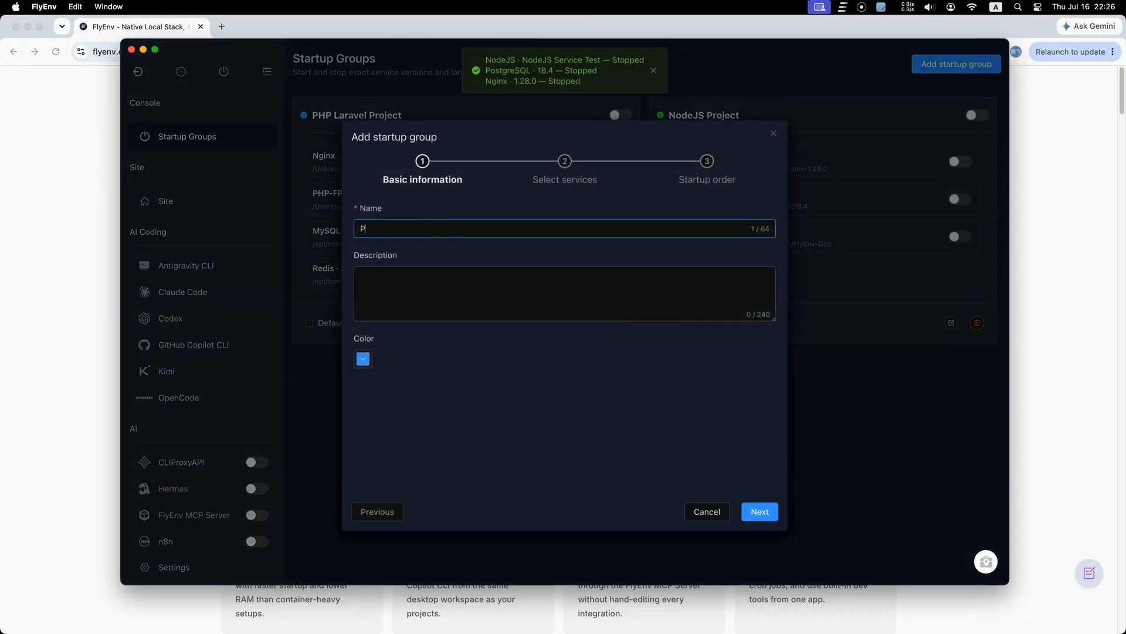
text(ython Project Group)
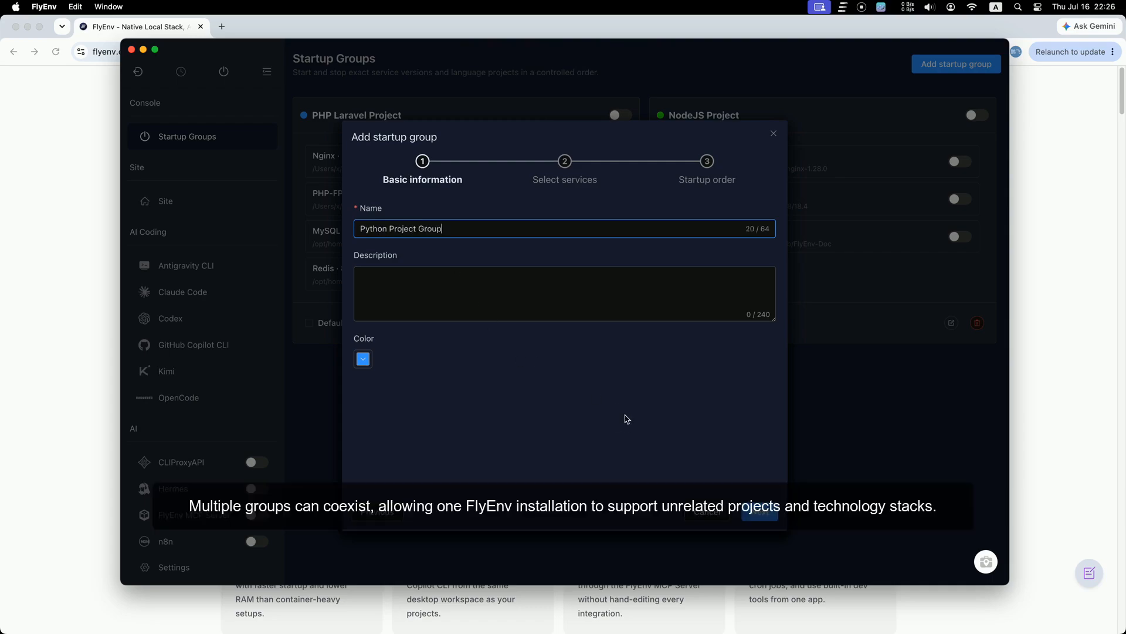
click(658, 440)
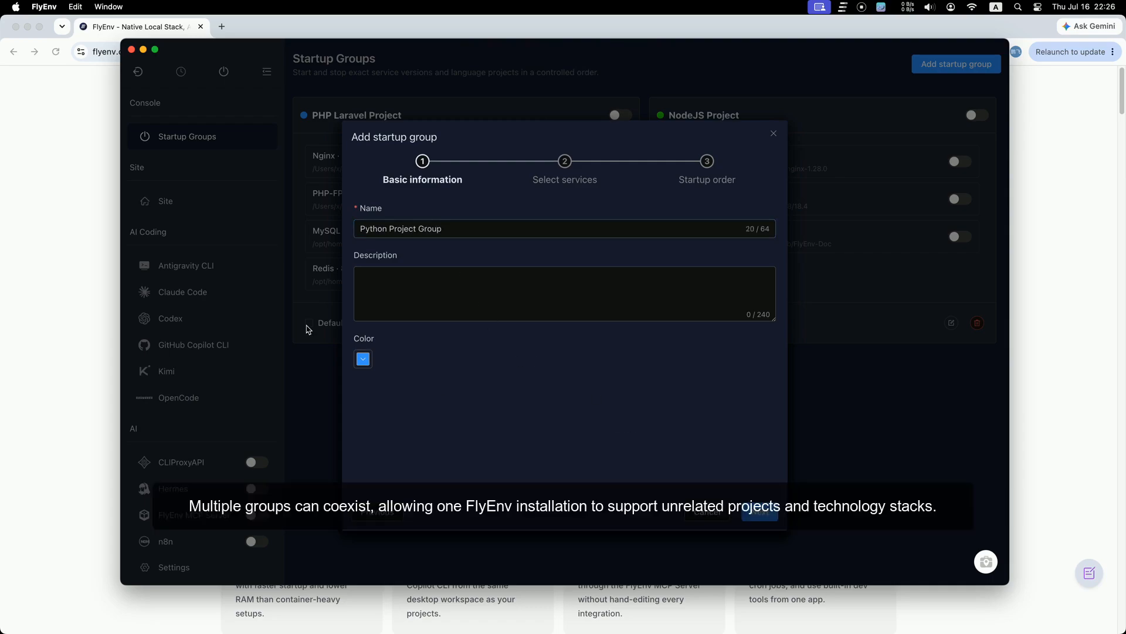
Step: Give the new group a dark orange colour and continue to service selection
click(364, 358)
click(449, 389)
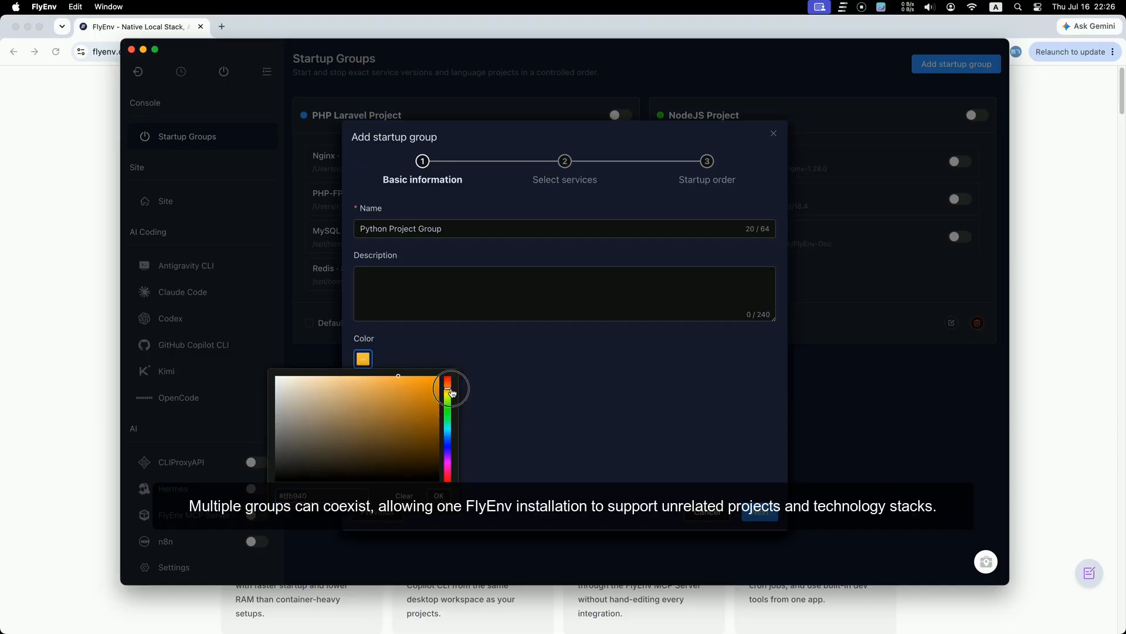
click(423, 400)
click(440, 496)
click(758, 512)
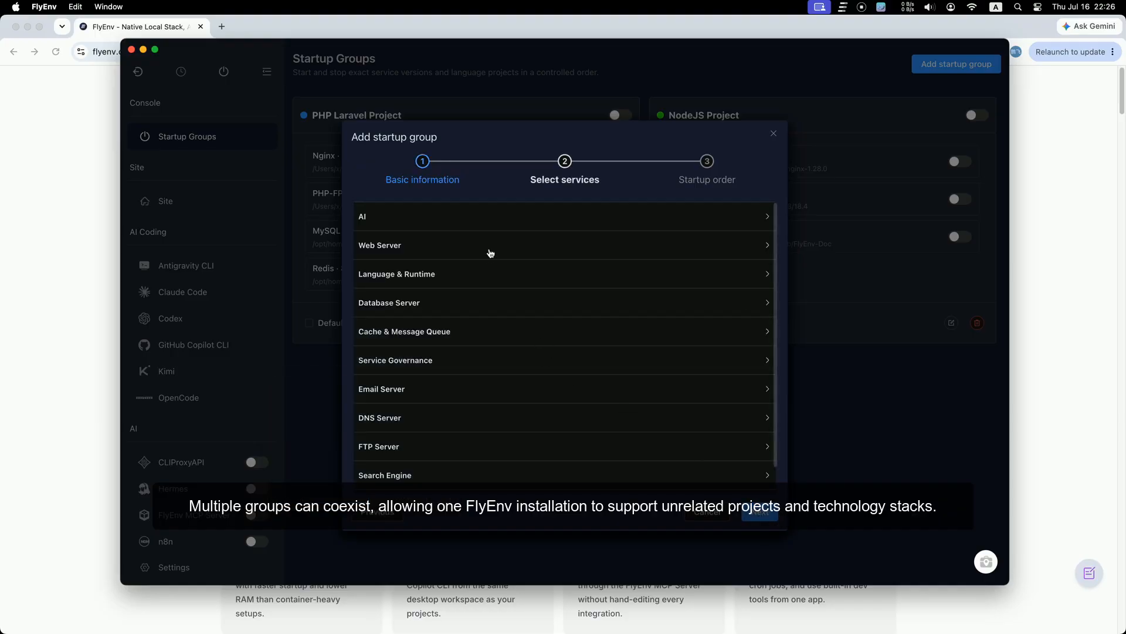
Step: Tick Apache 2.4.66 under Web Server and MongoDB 8.2.9 under Database Server
click(471, 256)
click(437, 275)
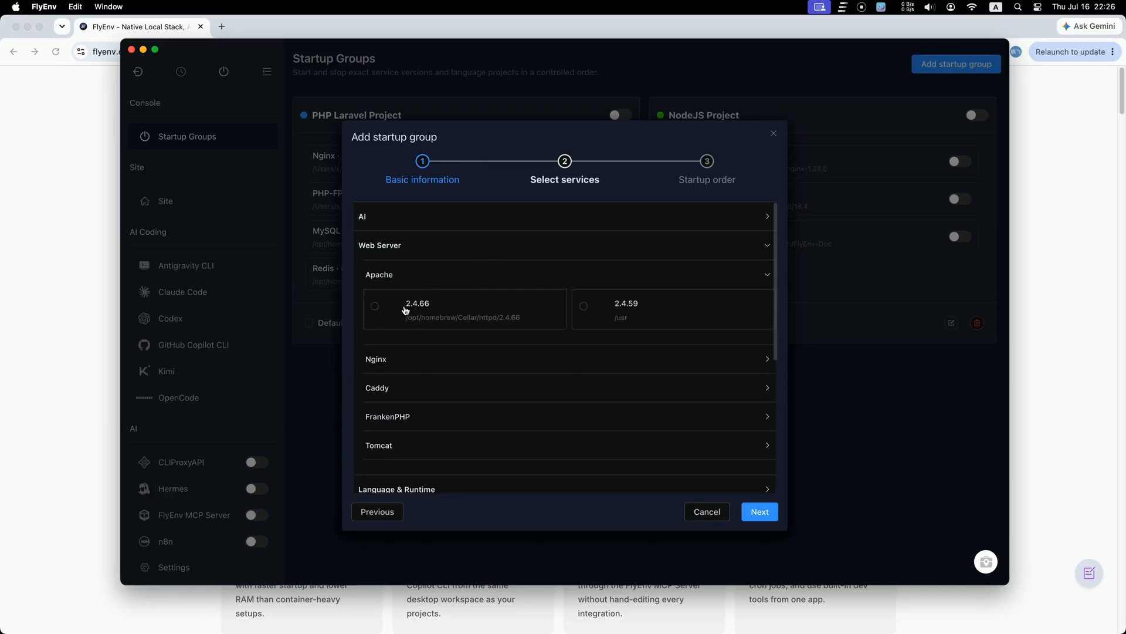
click(467, 319)
scroll(471, 326, down, 5)
click(470, 262)
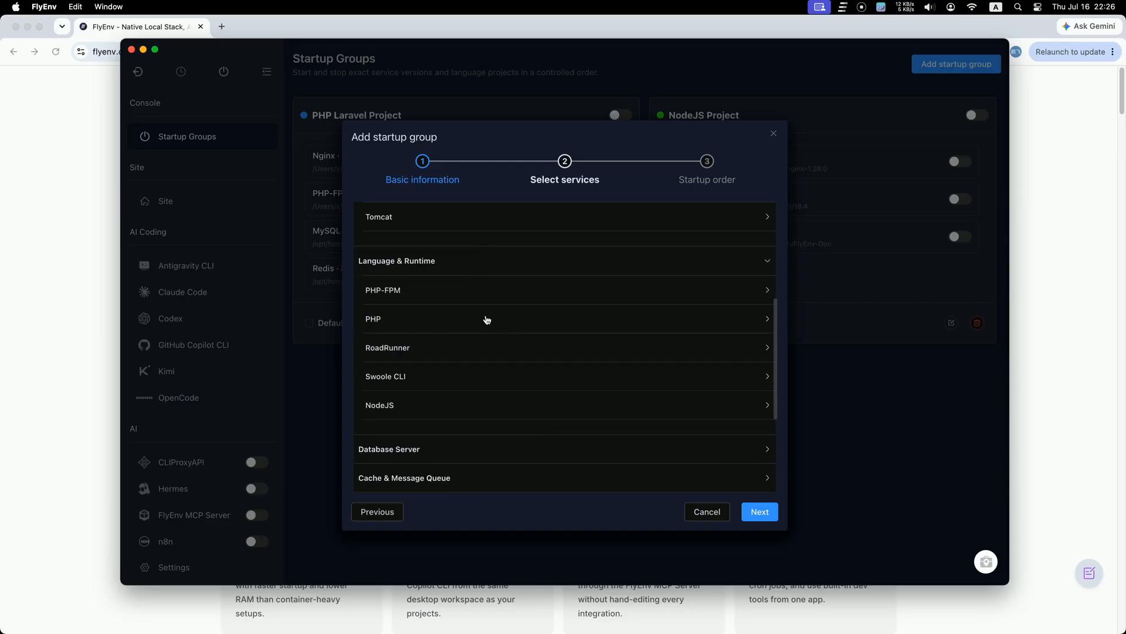
scroll(525, 430, down, 3)
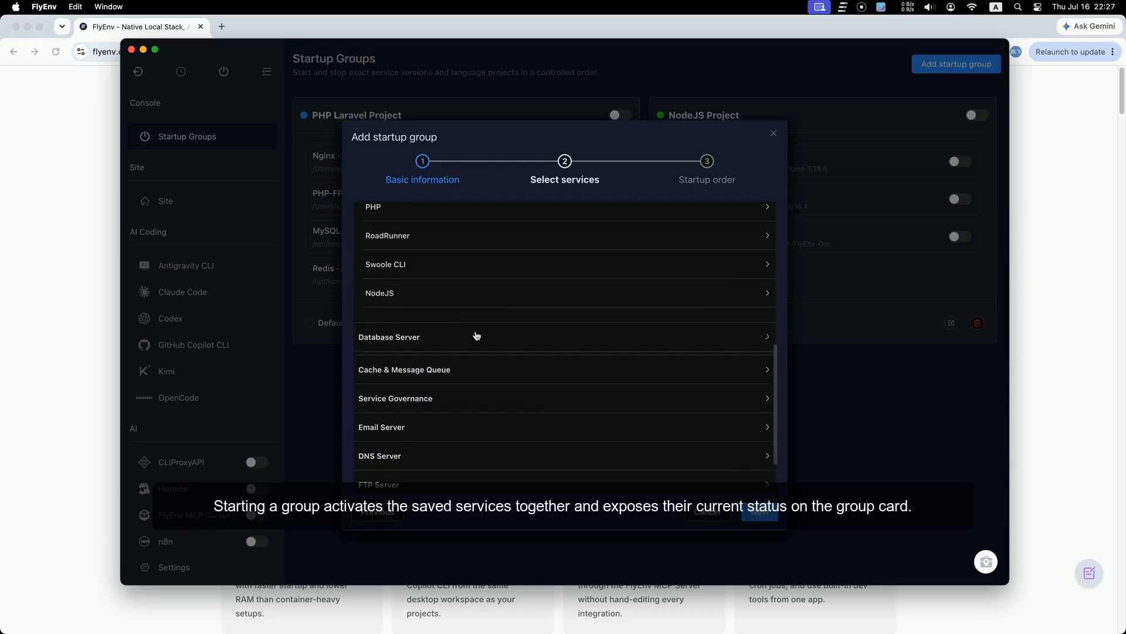
click(478, 335)
scroll(581, 420, down, 3)
click(447, 347)
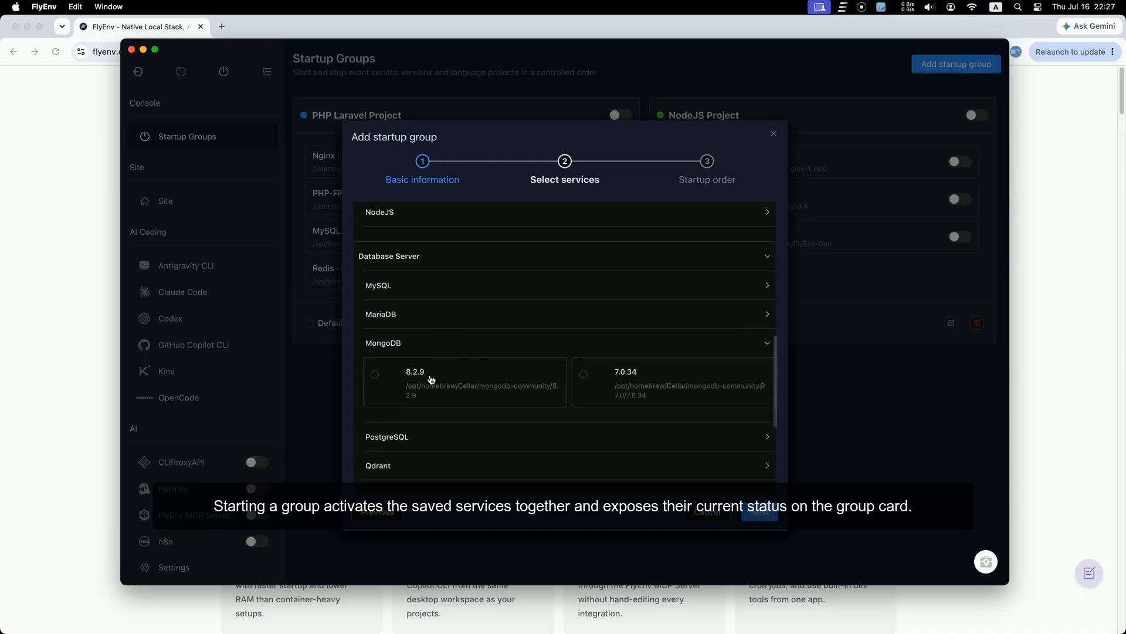
click(443, 382)
scroll(510, 404, down, 5)
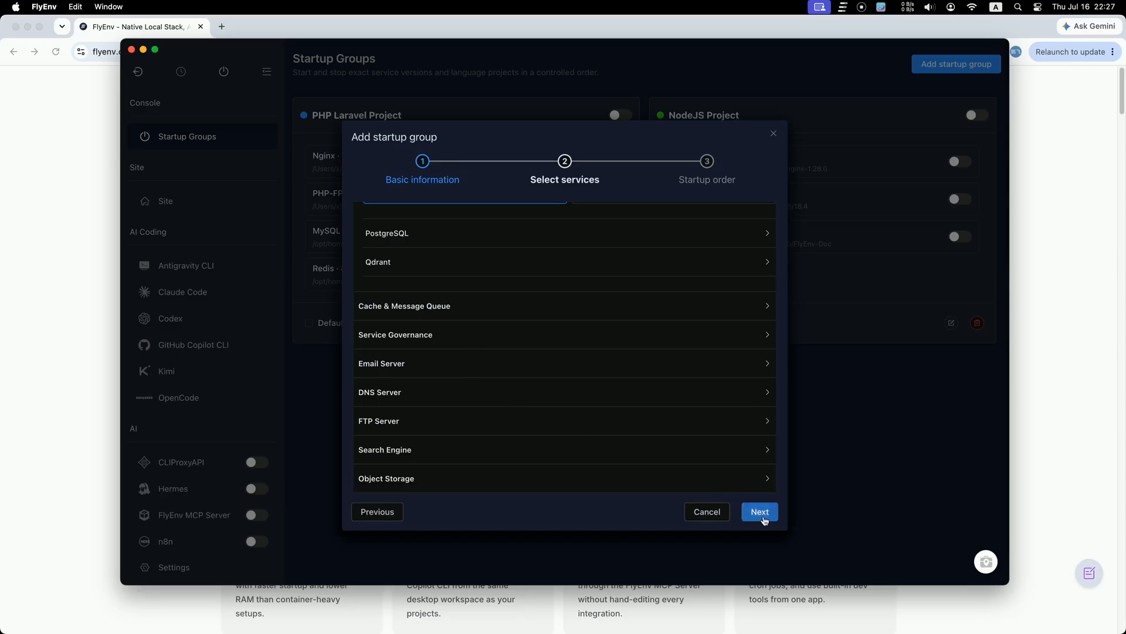
Step: Accept the startup order and save the Python Project Group
click(762, 516)
click(773, 516)
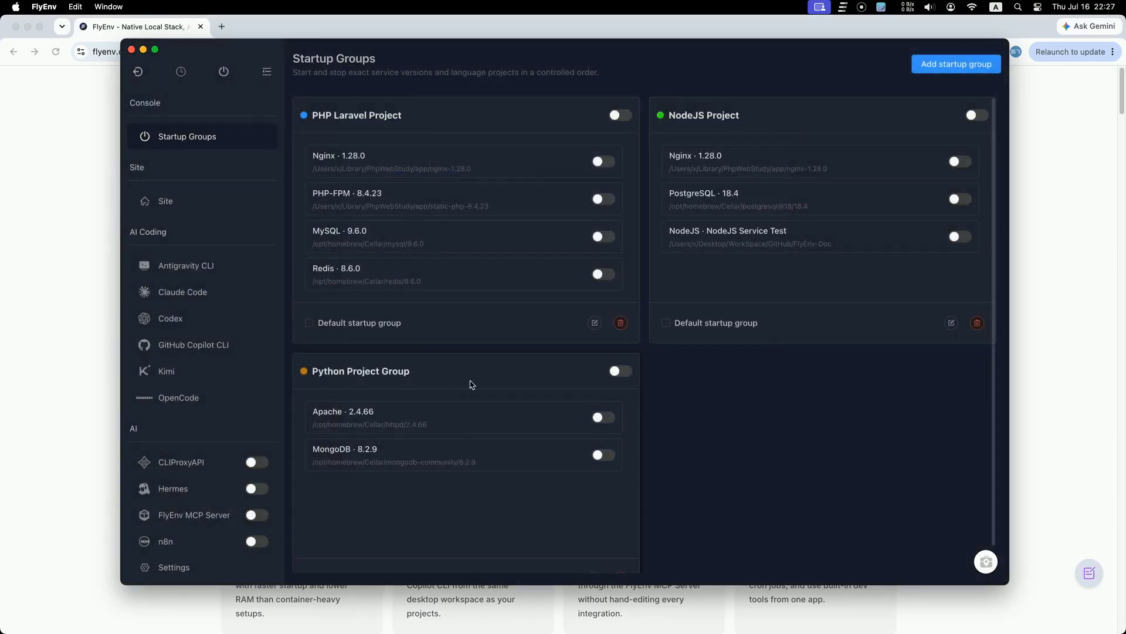
scroll(593, 277, down, 1)
scroll(187, 387, down, 10)
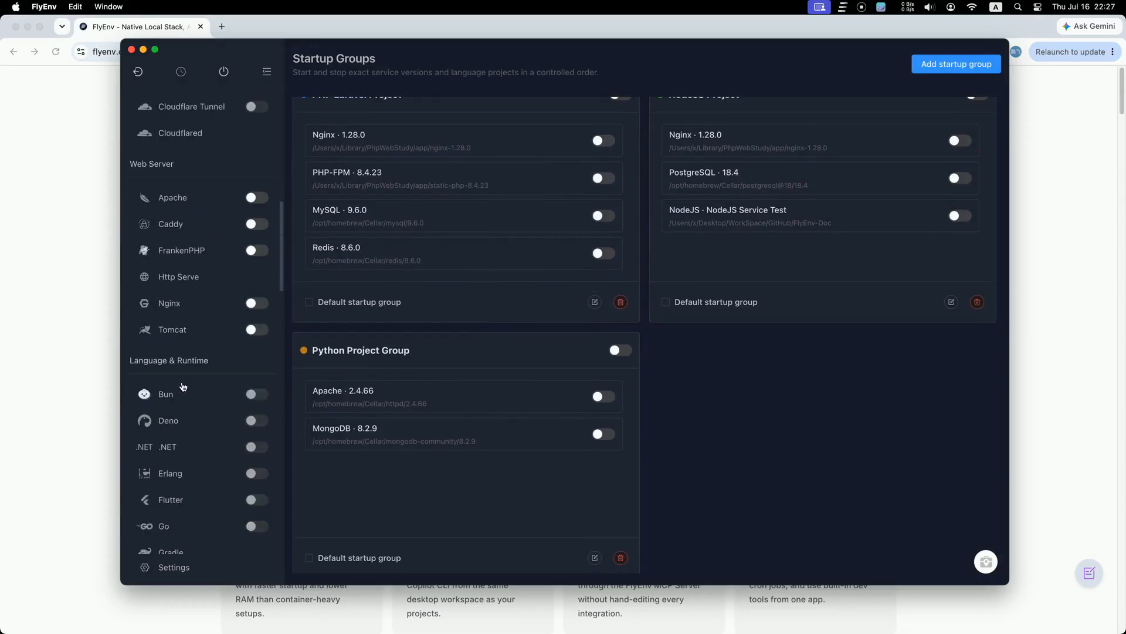
scroll(246, 317, up, 12)
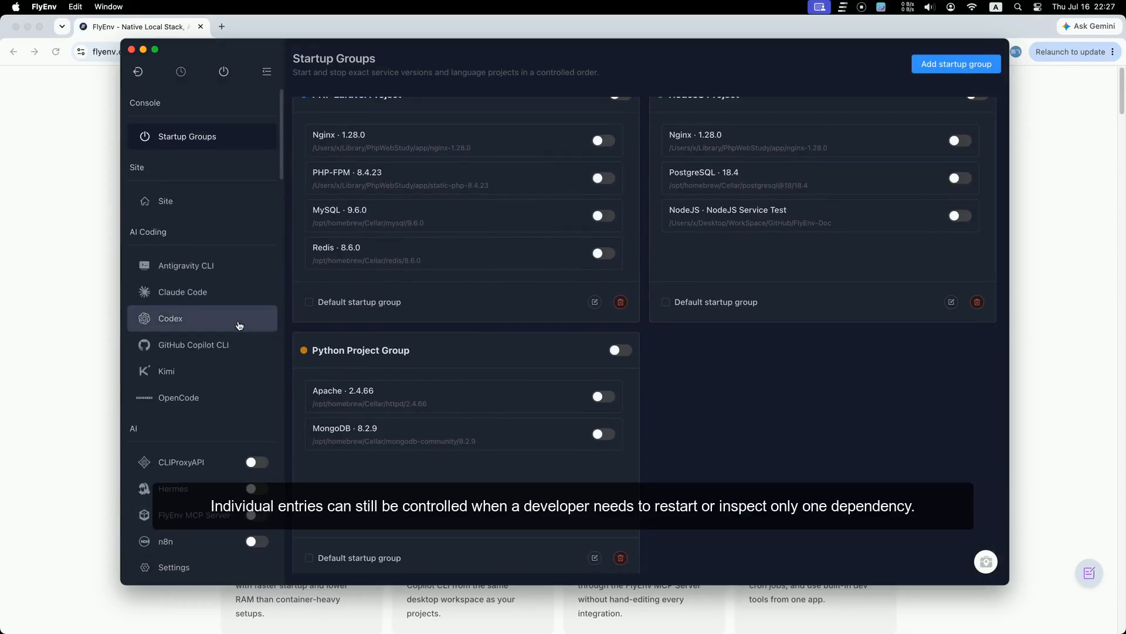
Step: Start a new site keeping the prefilled domain flyenv-test-7awmpa2e.test and an empty comment
click(195, 212)
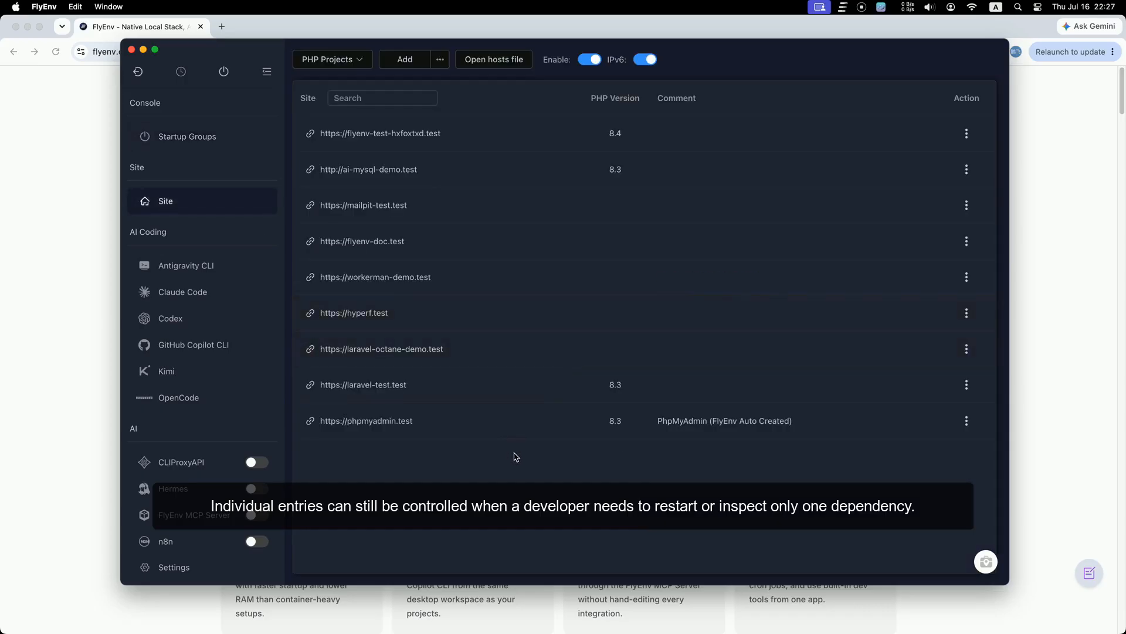
click(410, 61)
click(885, 101)
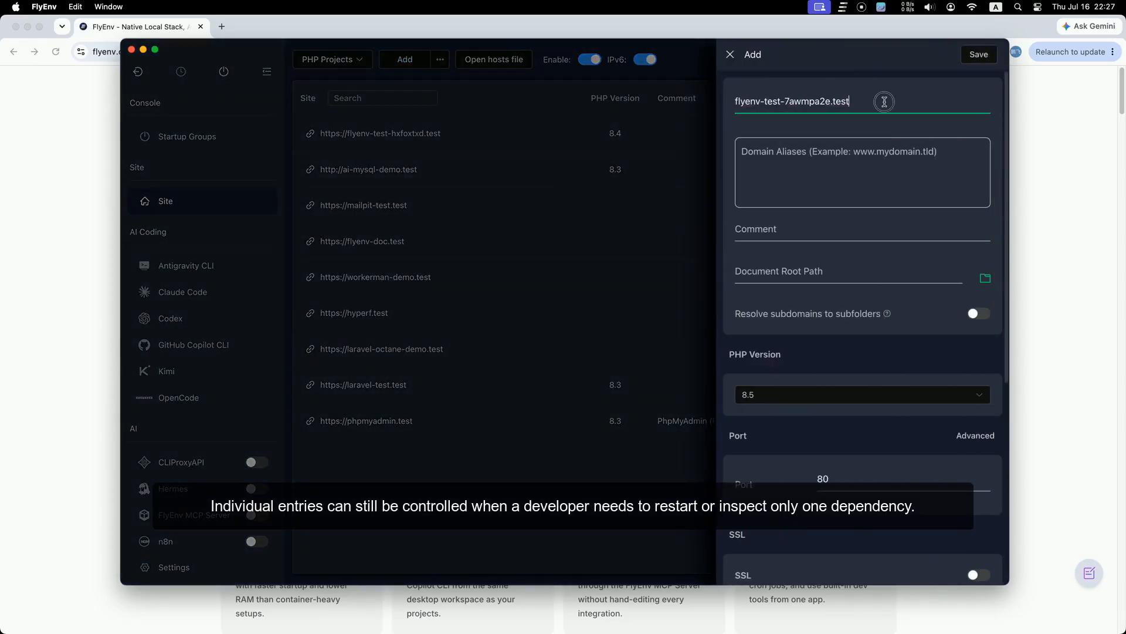
click(845, 229)
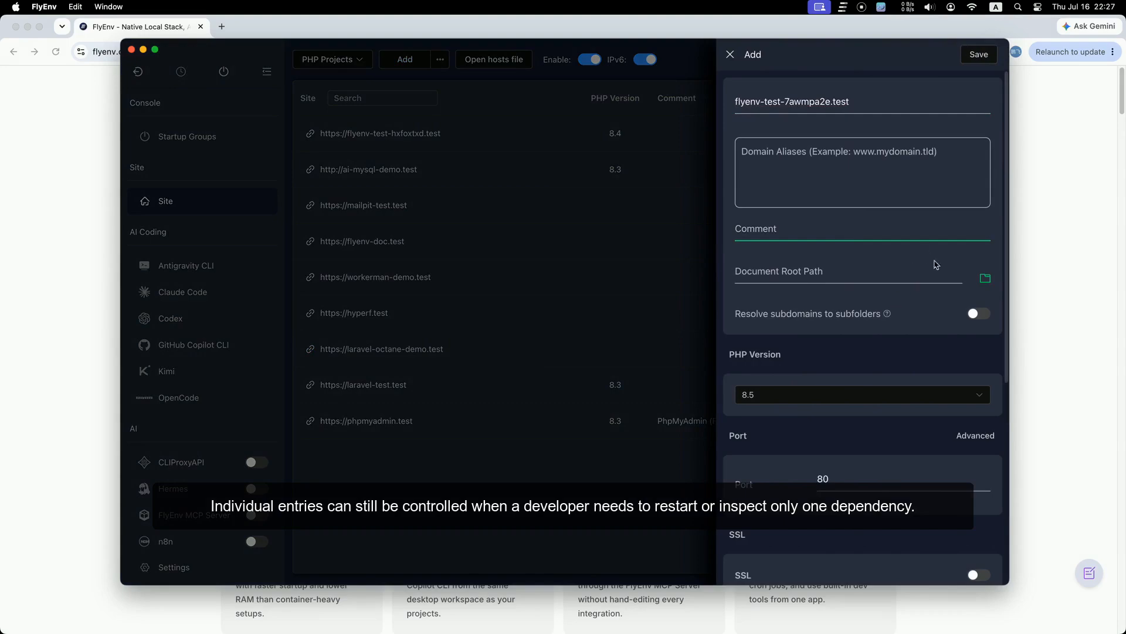
click(987, 280)
Step: Set the document root to the www/ai-mysql-demo/public folder
click(771, 273)
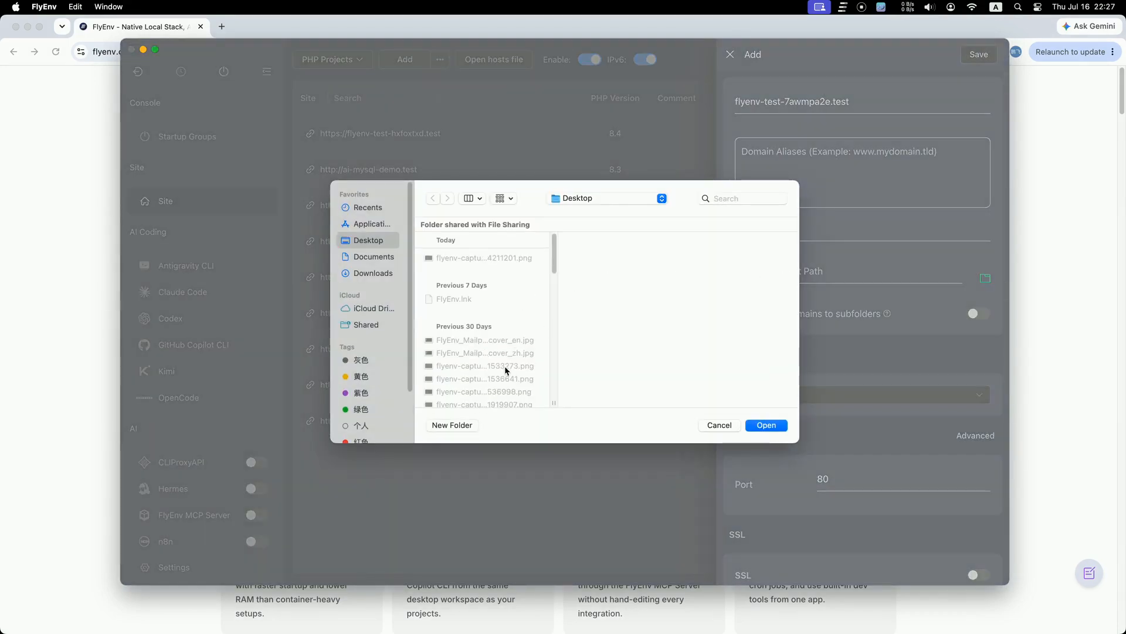
scroll(511, 352, down, 10)
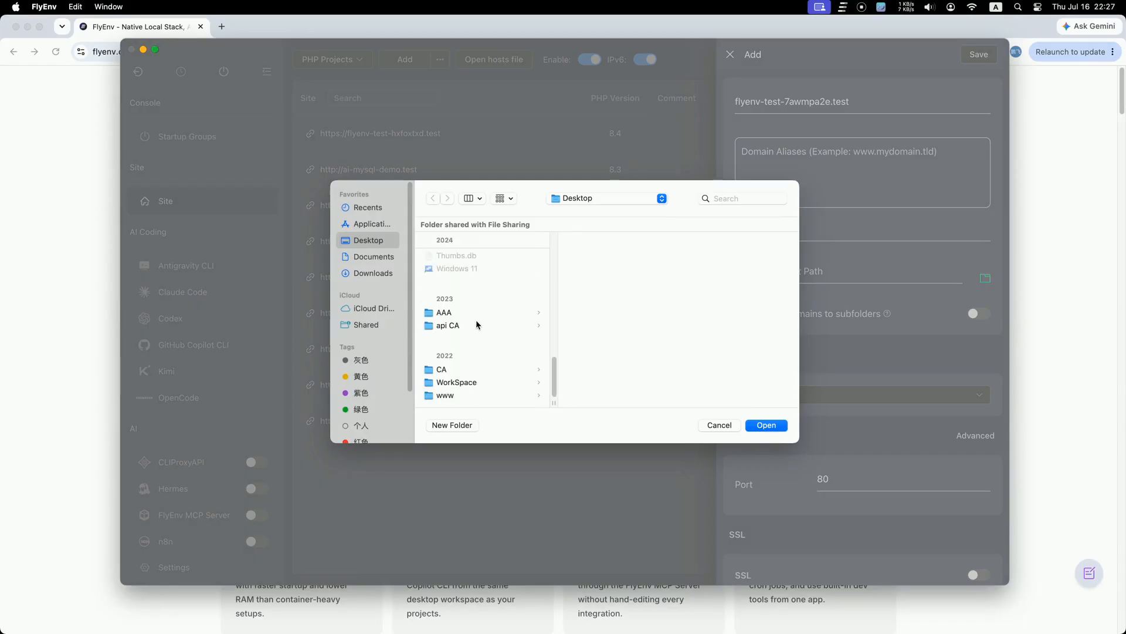
click(465, 396)
click(636, 259)
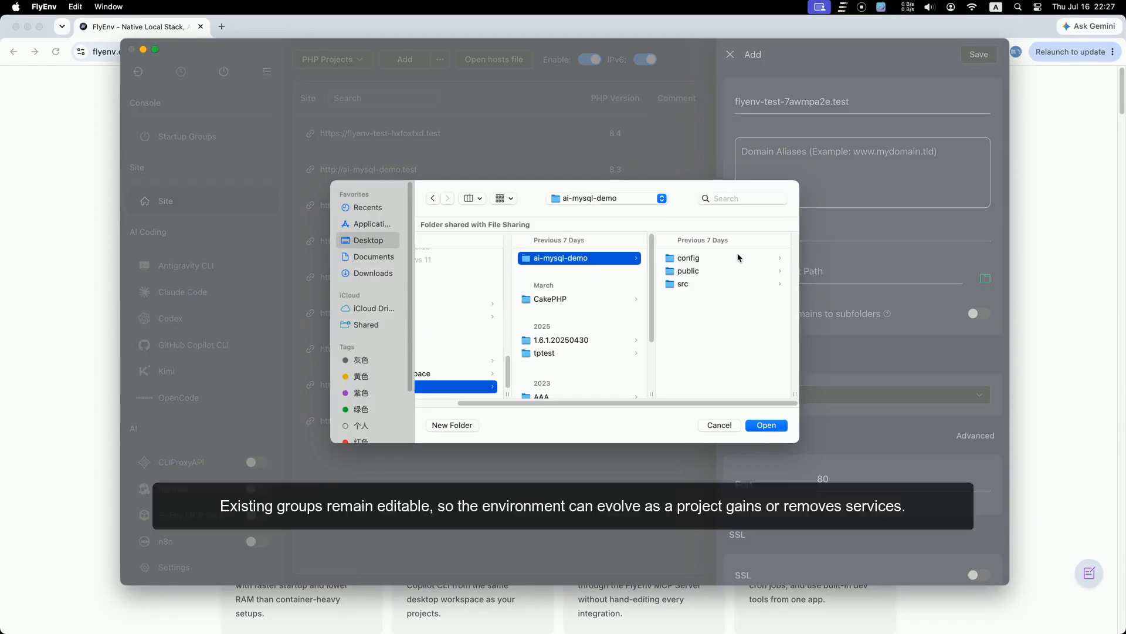
click(708, 271)
click(767, 425)
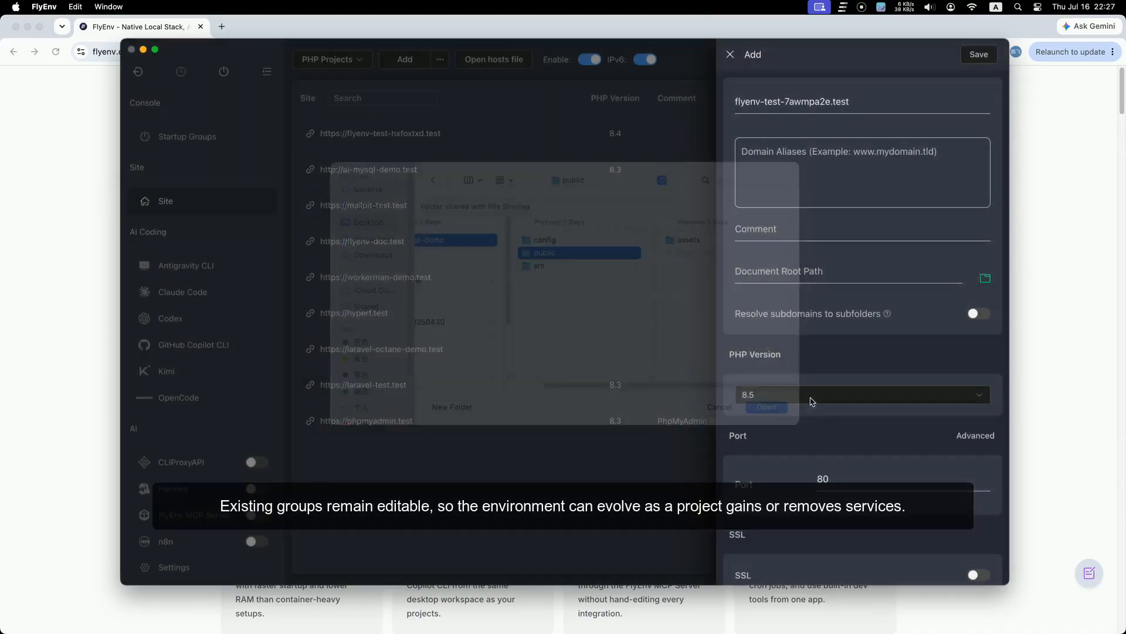
Step: Set the site to PHP 8.4 on port 80 with SSL and Auto SSL Certificates on
scroll(853, 417, down, 3)
click(822, 239)
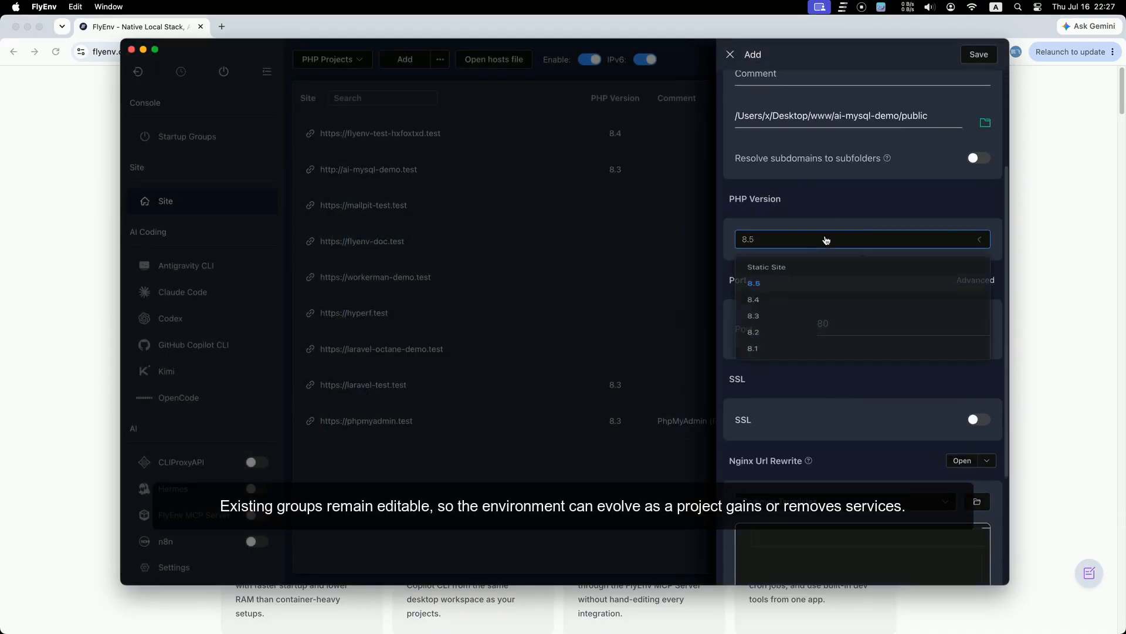
click(788, 312)
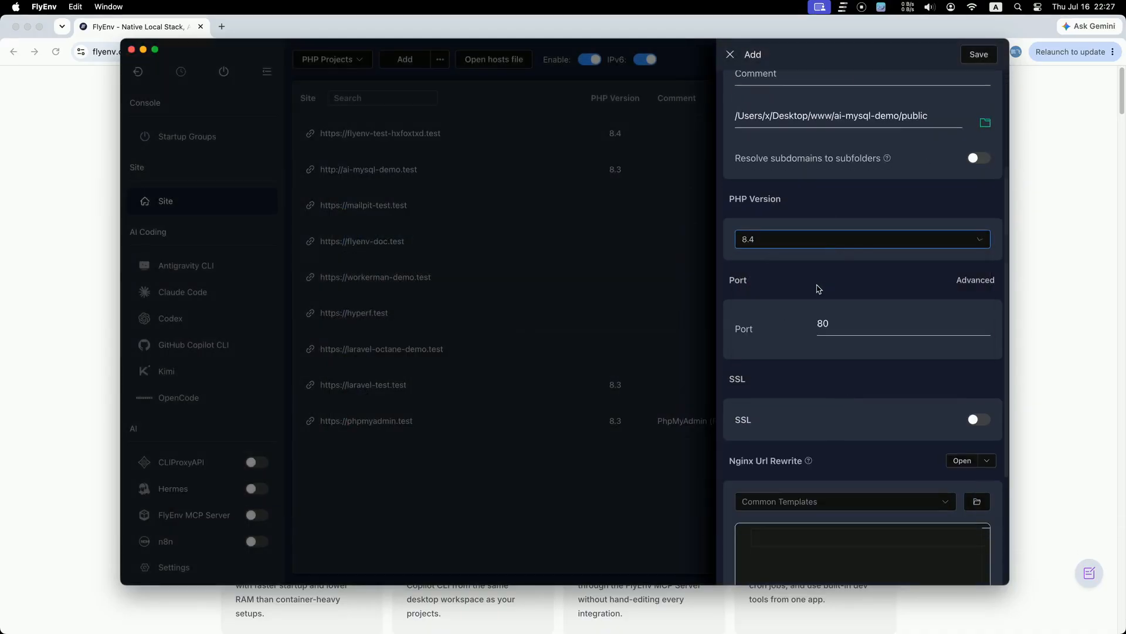
scroll(875, 399, down, 2)
click(842, 245)
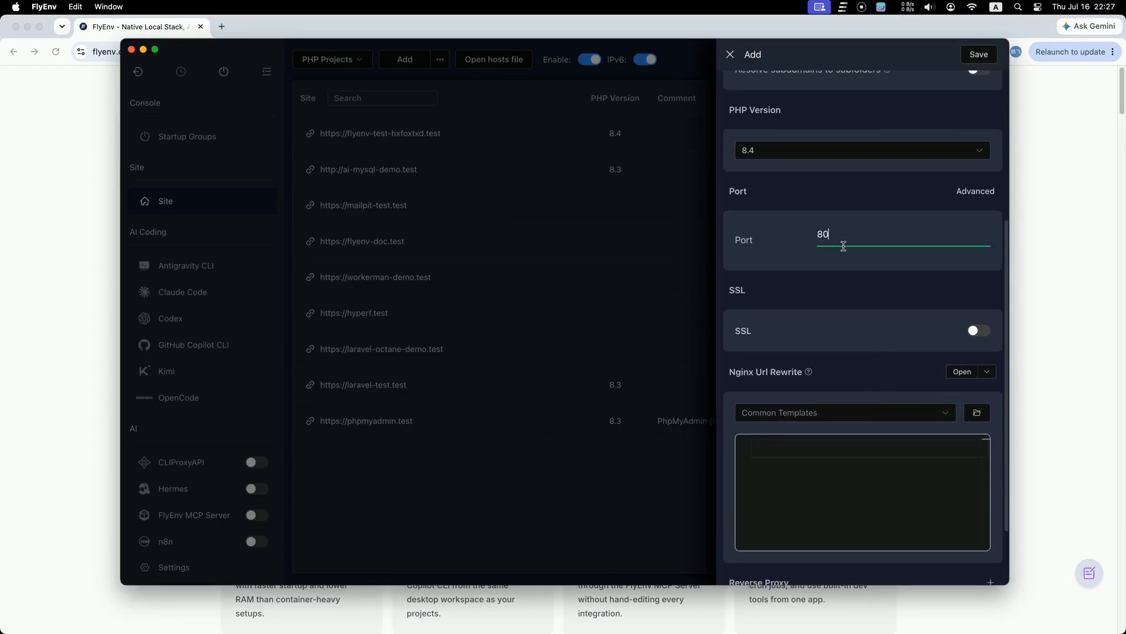
click(959, 336)
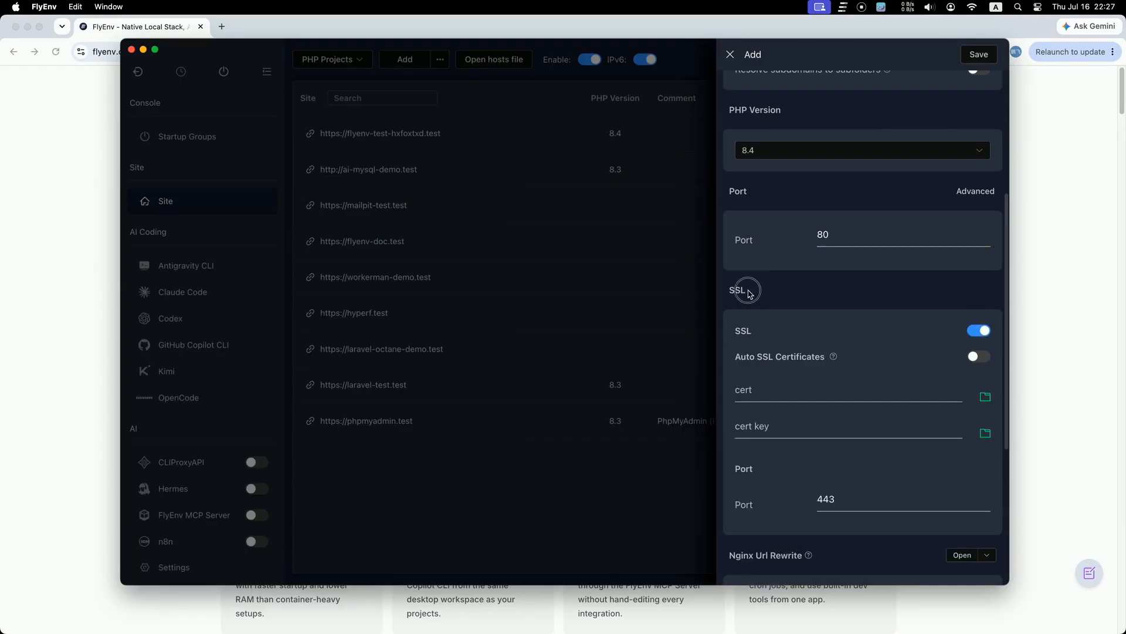
click(976, 357)
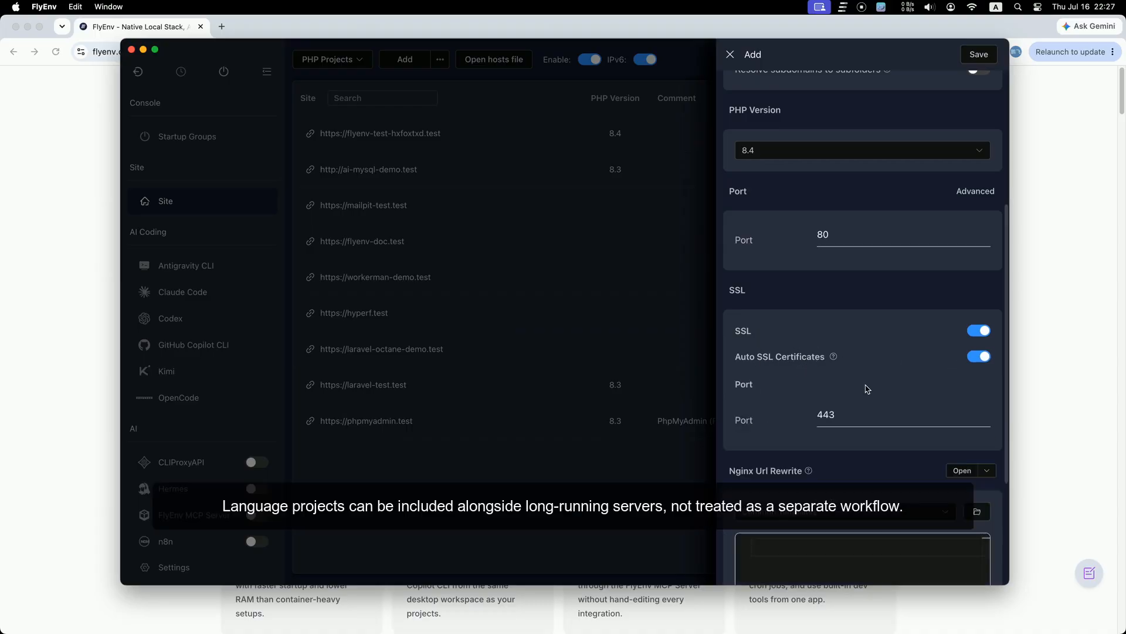
scroll(866, 386, down, 3)
Step: Load the laravel rewrite template, then delete its rule text
click(859, 324)
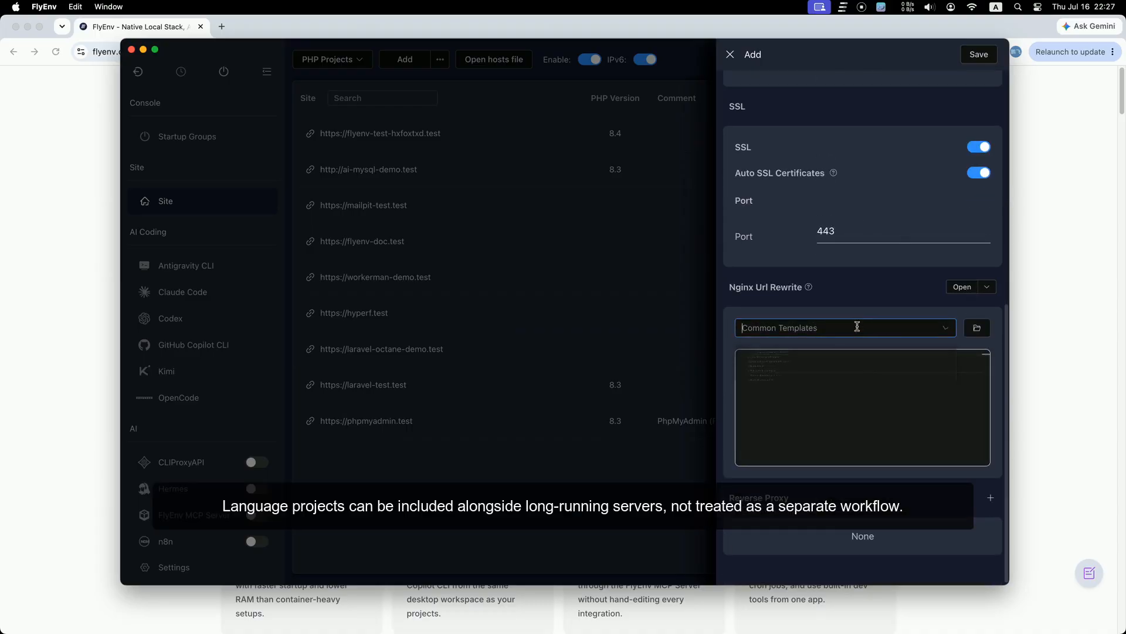
scroll(783, 436, up, 5)
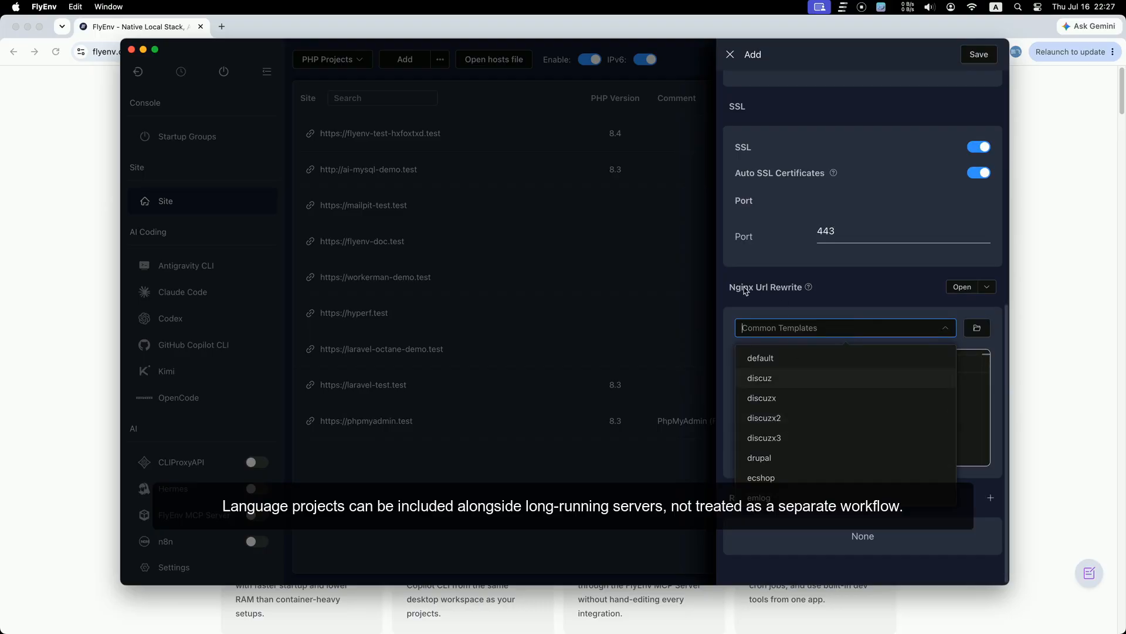
scroll(817, 434, down, 5)
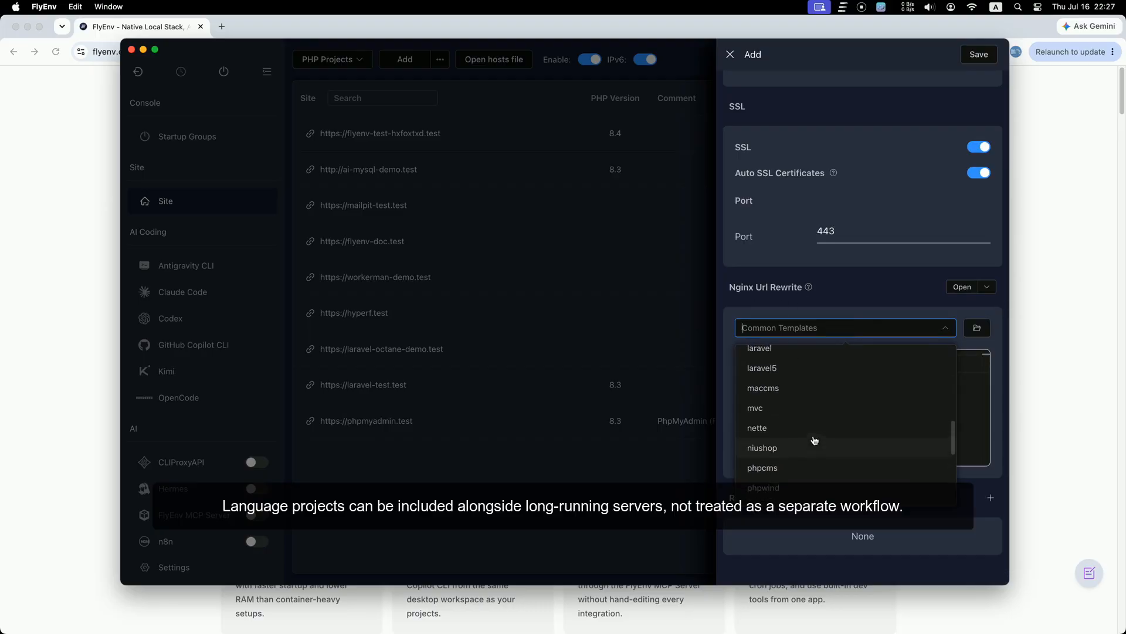
click(786, 351)
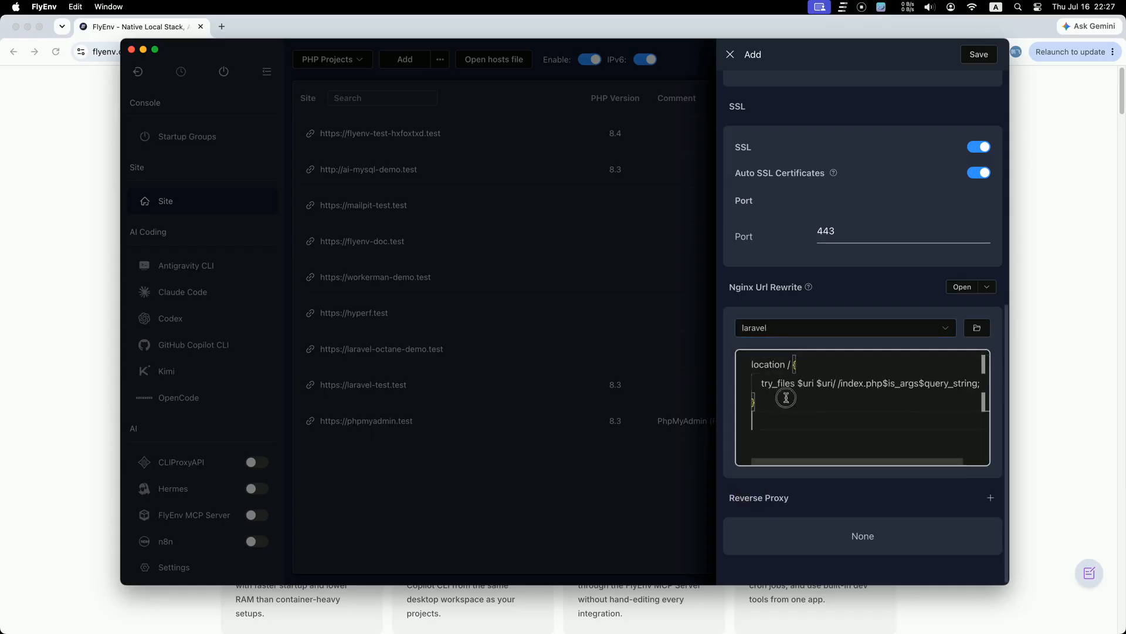
drag(784, 399, 736, 364)
key(BackSpace)
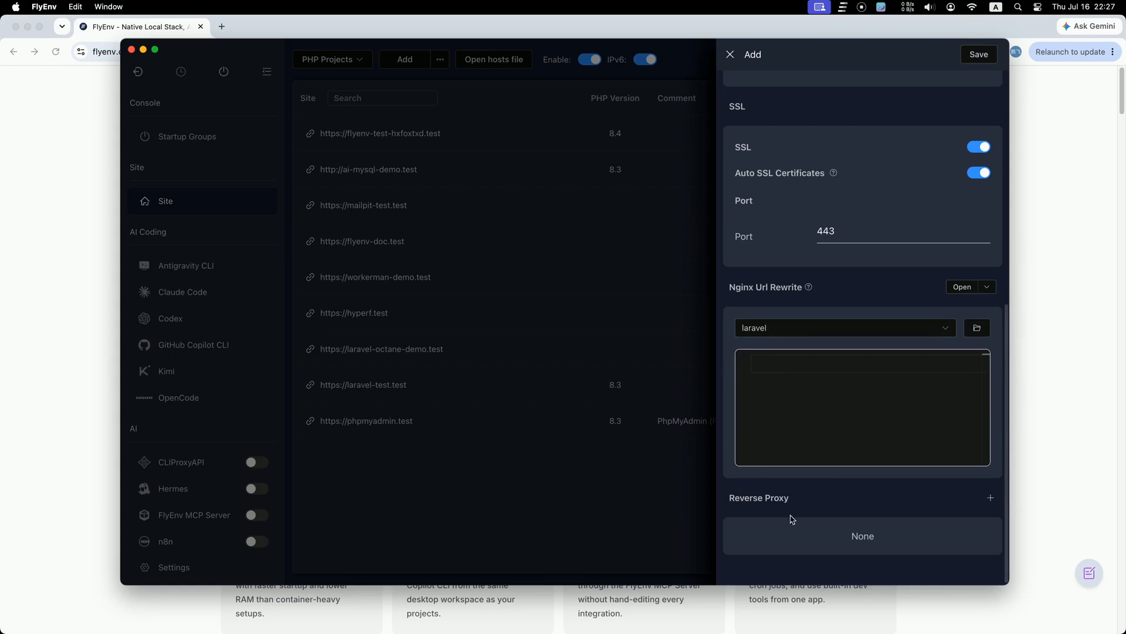
scroll(833, 305, up, 8)
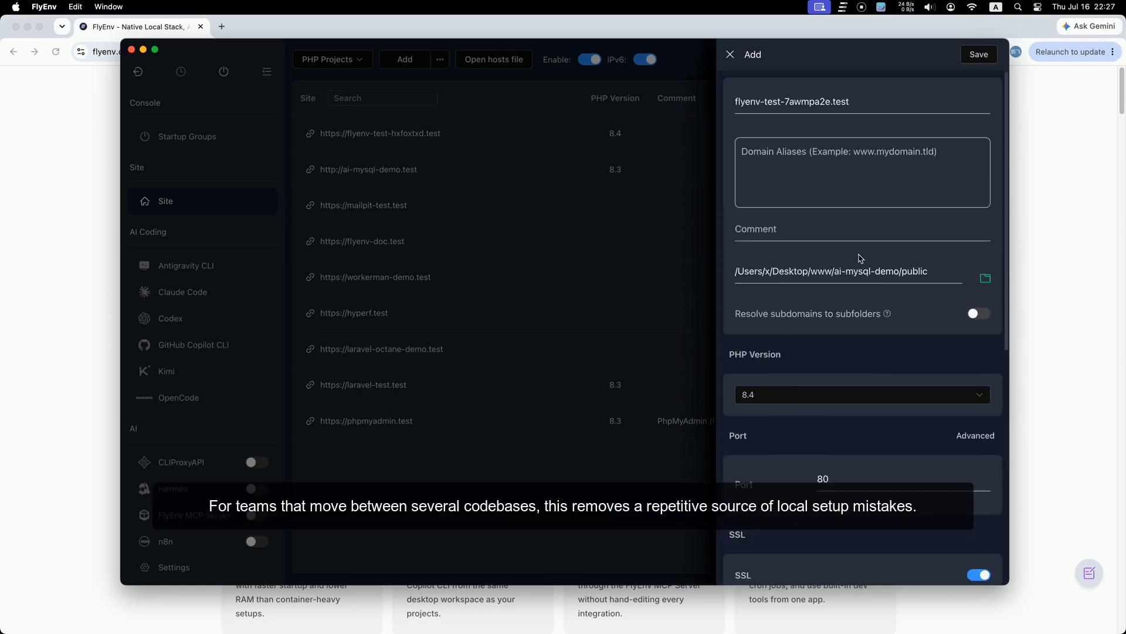
scroll(860, 258, down, 8)
Step: Add a reverse proxy entry on port 3000, remove it, and save the site
click(991, 498)
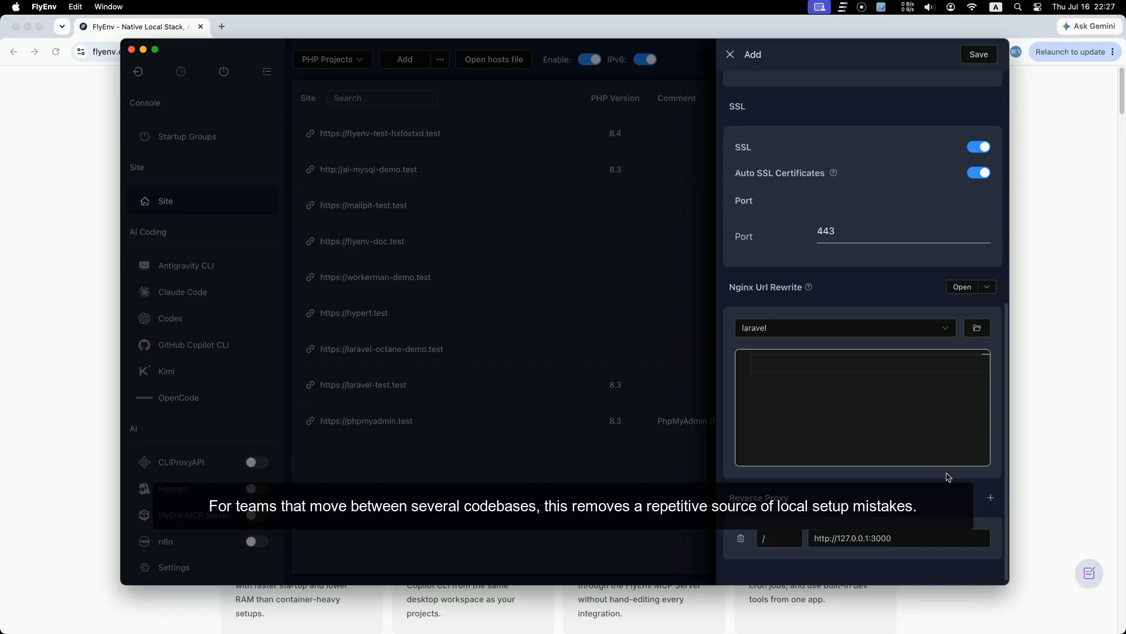
click(895, 539)
double_click(894, 540)
click(801, 543)
click(925, 497)
scroll(843, 358, up, 7)
scroll(844, 360, down, 7)
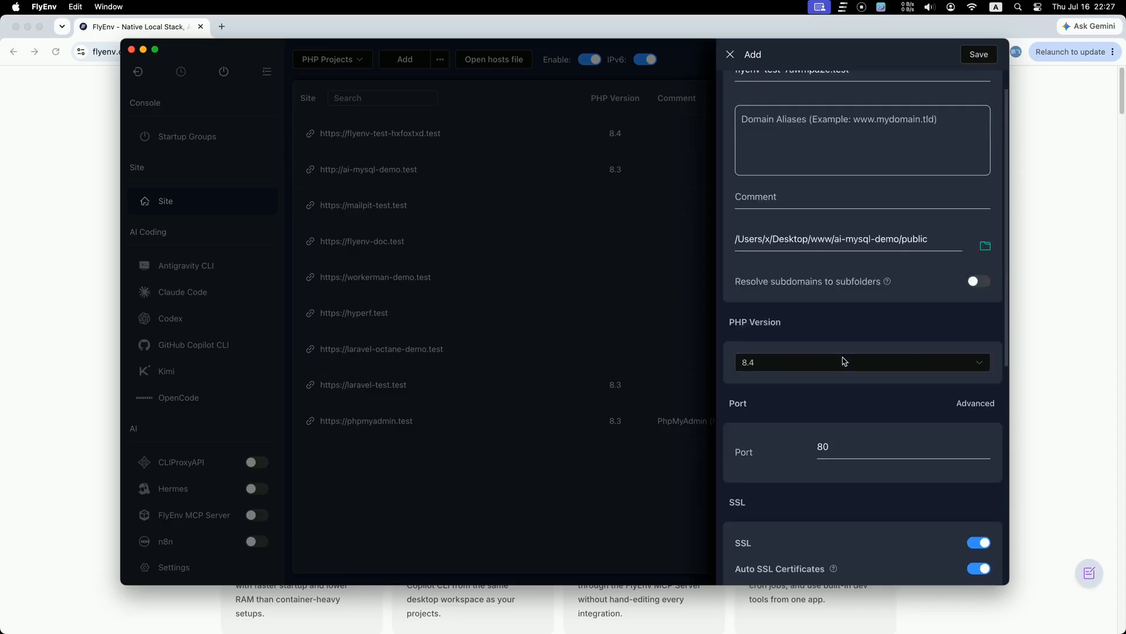
click(742, 534)
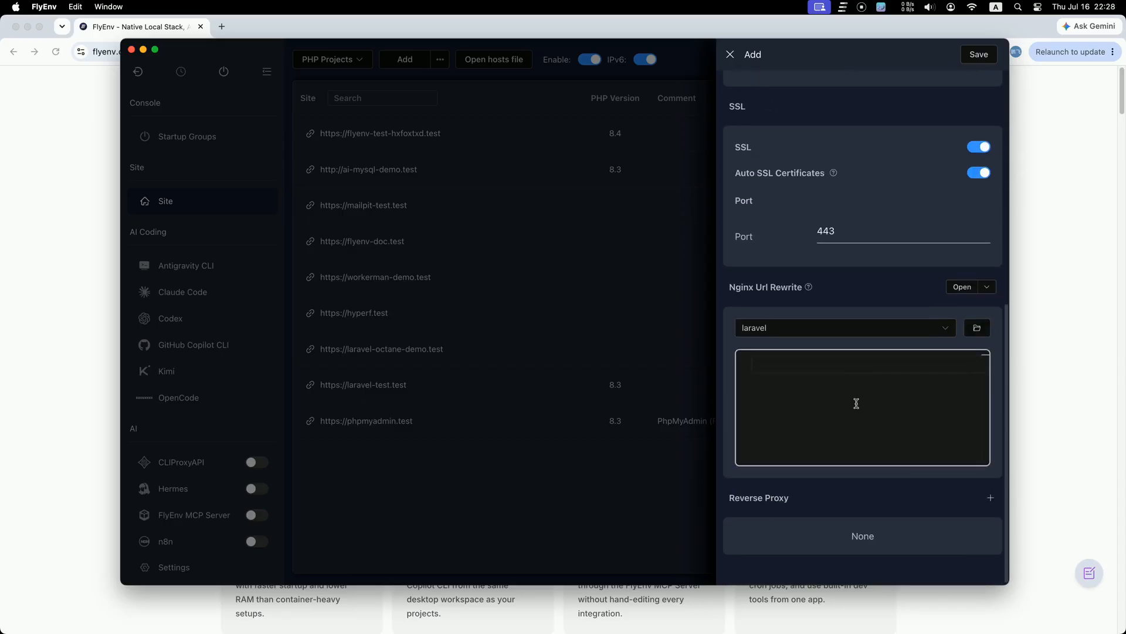
scroll(856, 403, up, 10)
click(979, 54)
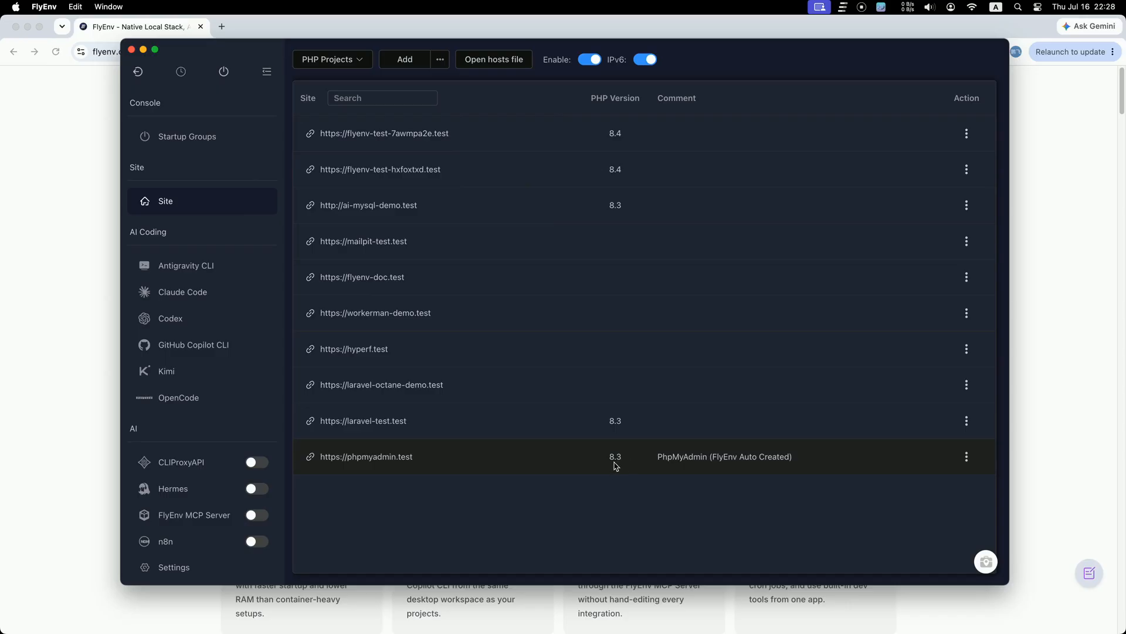
Step: Add PHP-FPM 8.3.32 to the PHP Laravel Project group and save it
click(217, 141)
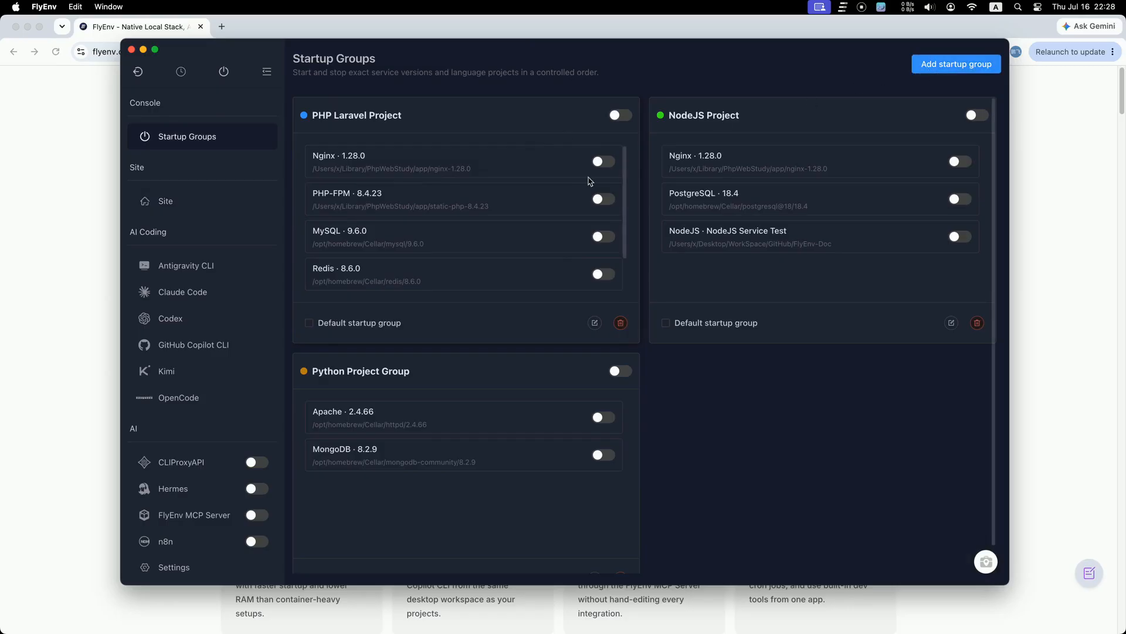
click(594, 323)
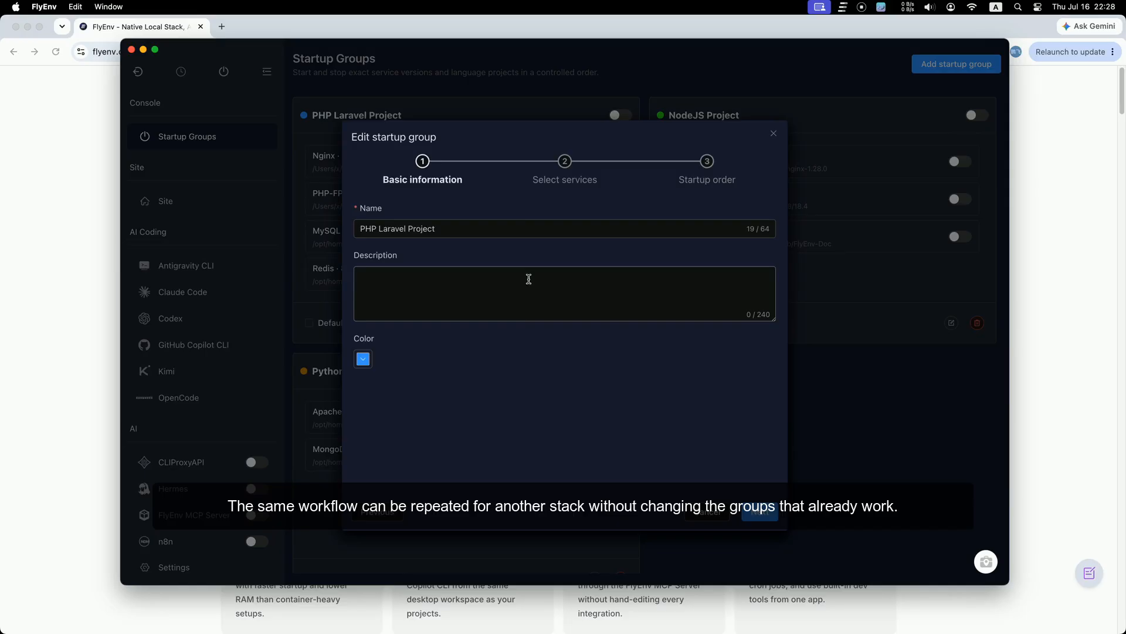
click(759, 513)
scroll(505, 340, down, 3)
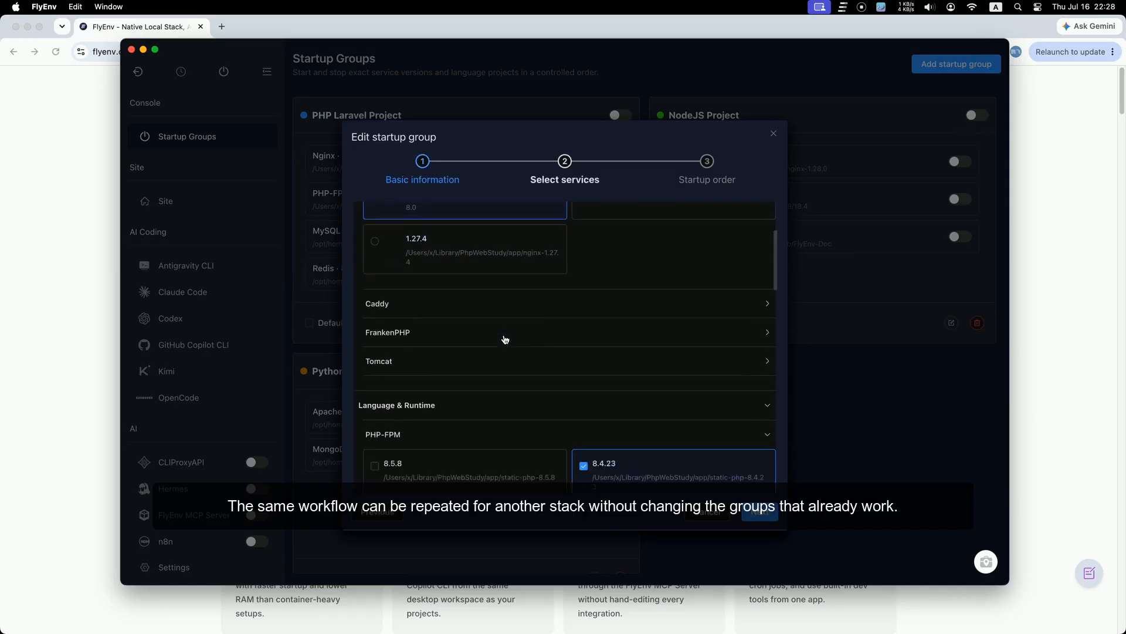
scroll(506, 340, down, 3)
click(448, 374)
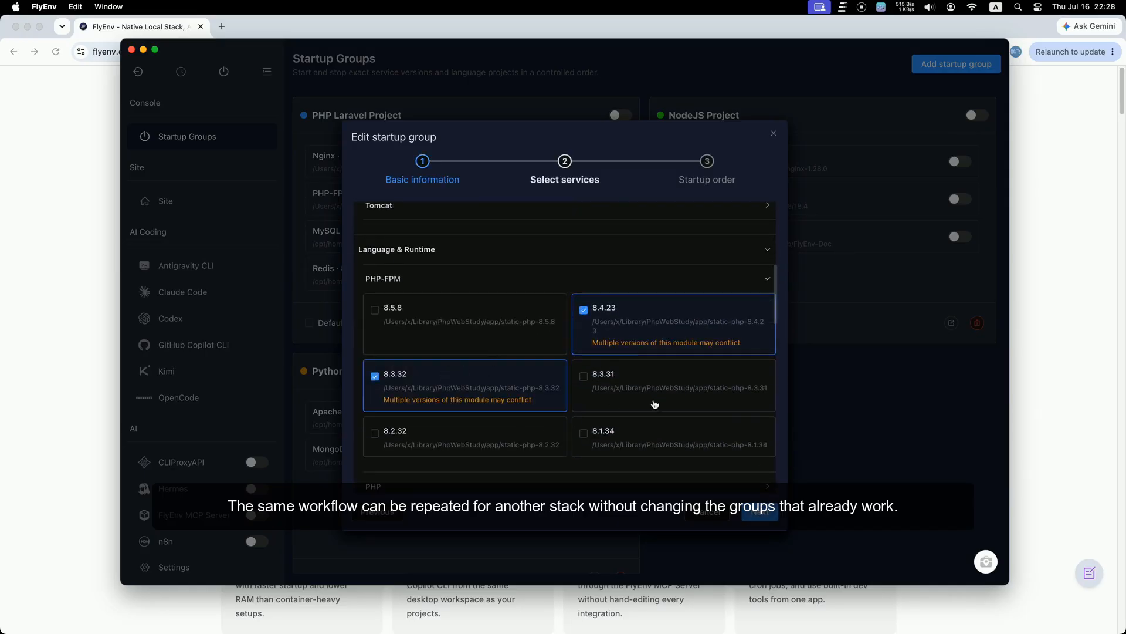
click(760, 512)
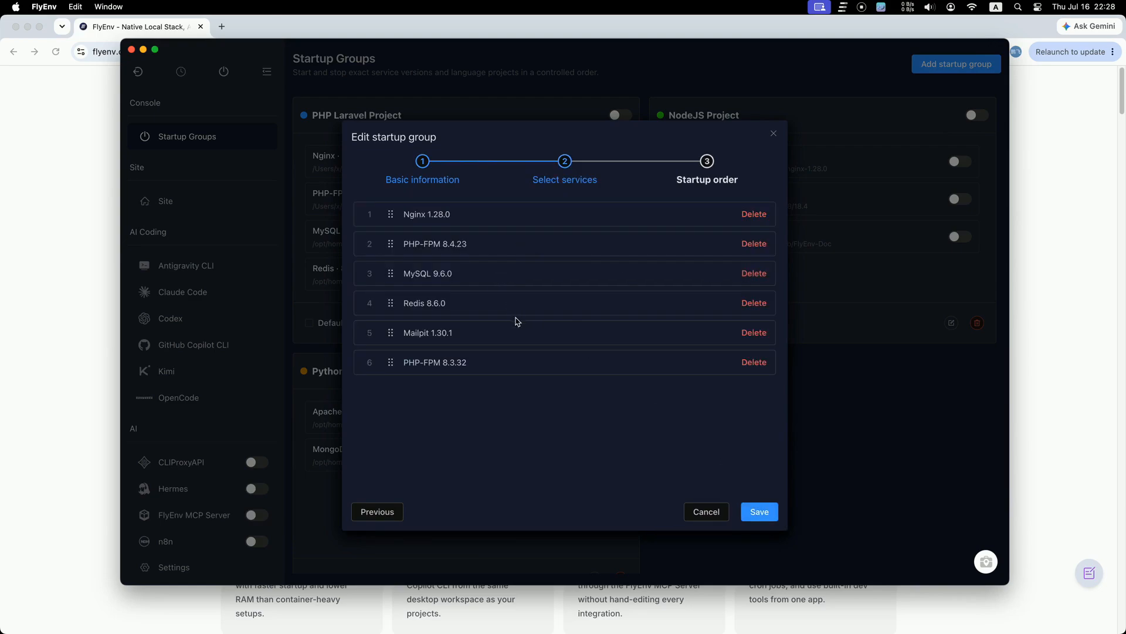
click(770, 518)
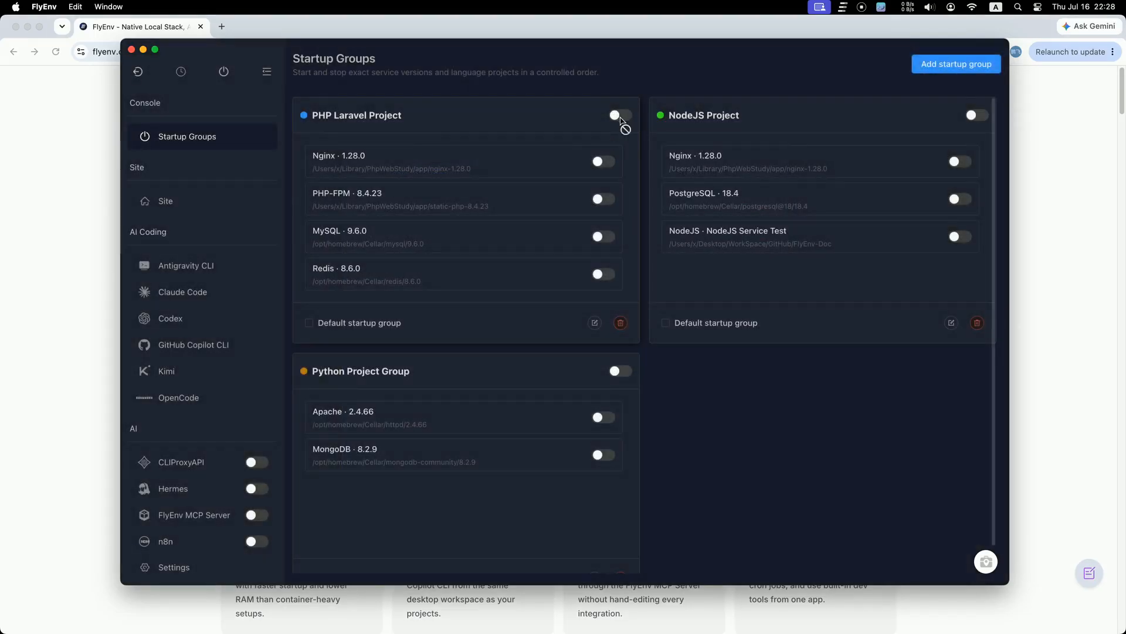
Step: Bring up the Site list and check the phpmyadmin.test PHP version
scroll(498, 234, down, 1)
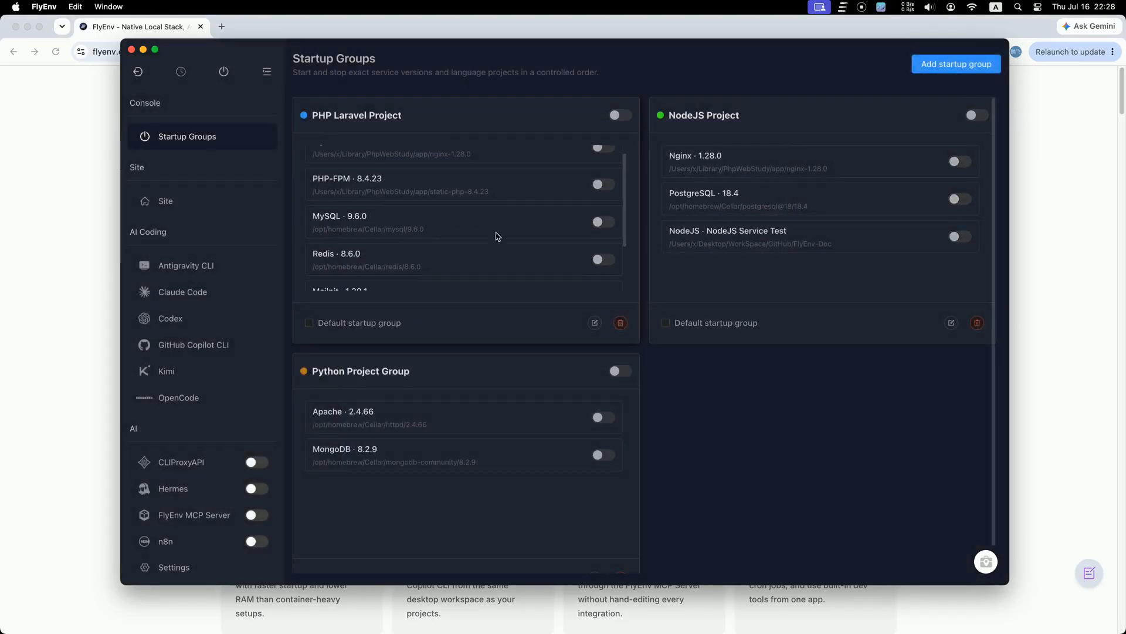
scroll(496, 234, up, 1)
scroll(496, 234, down, 2)
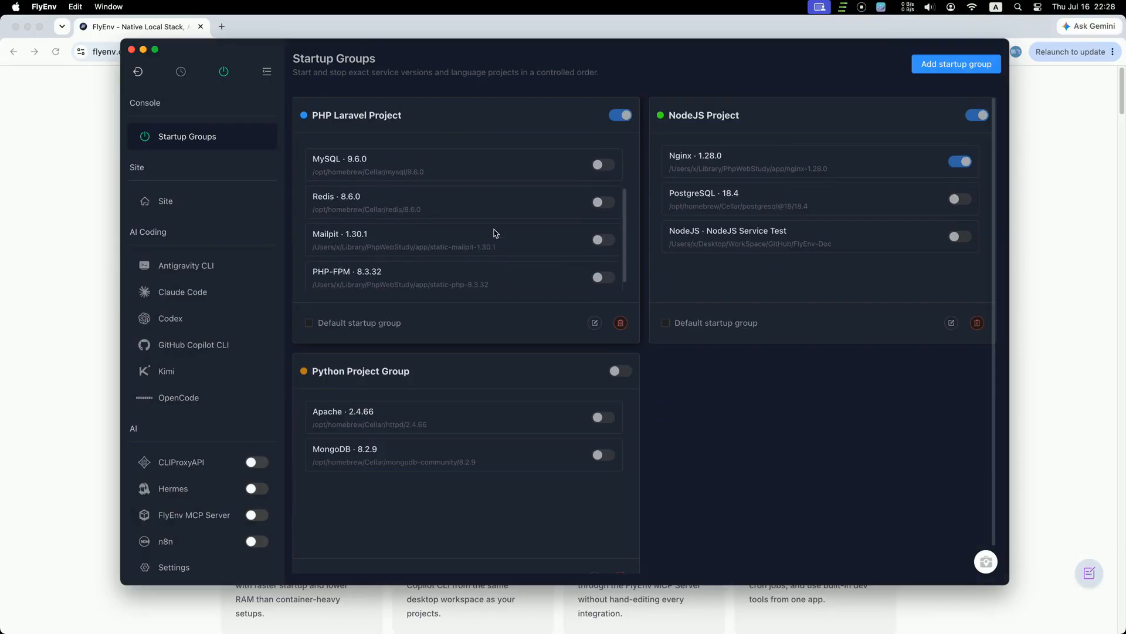
scroll(496, 233, up, 2)
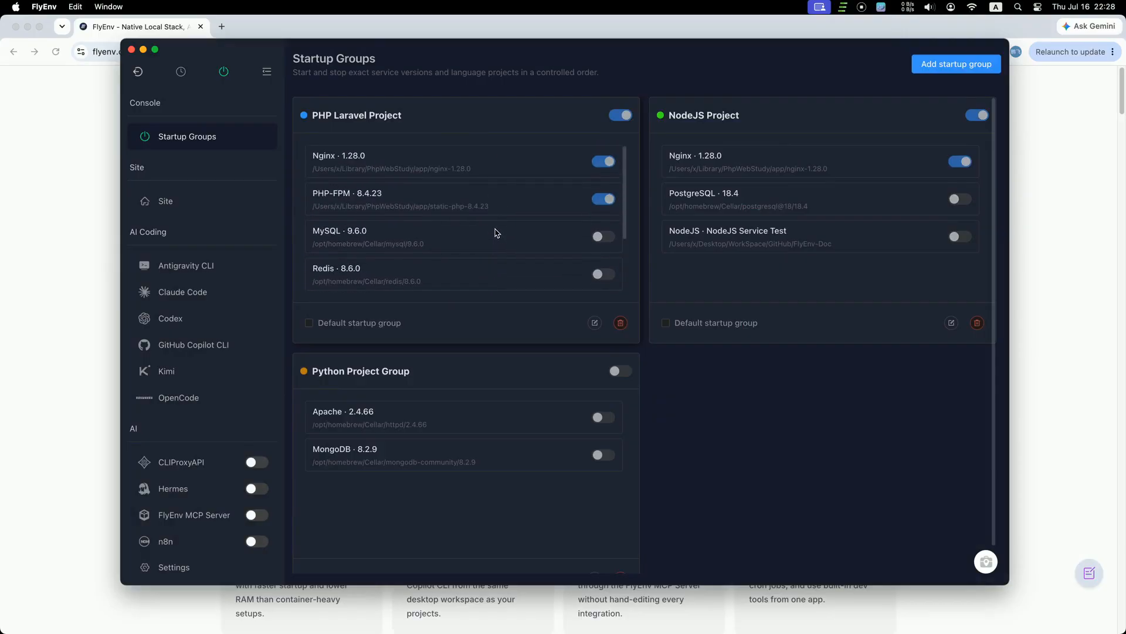
scroll(495, 233, down, 2)
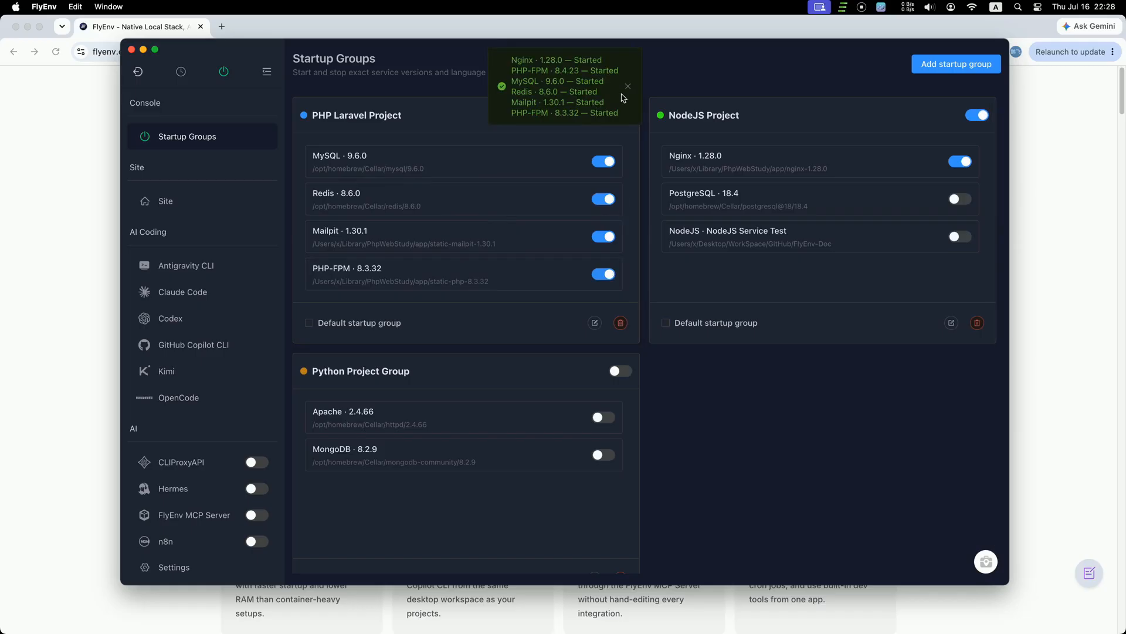
scroll(485, 230, up, 2)
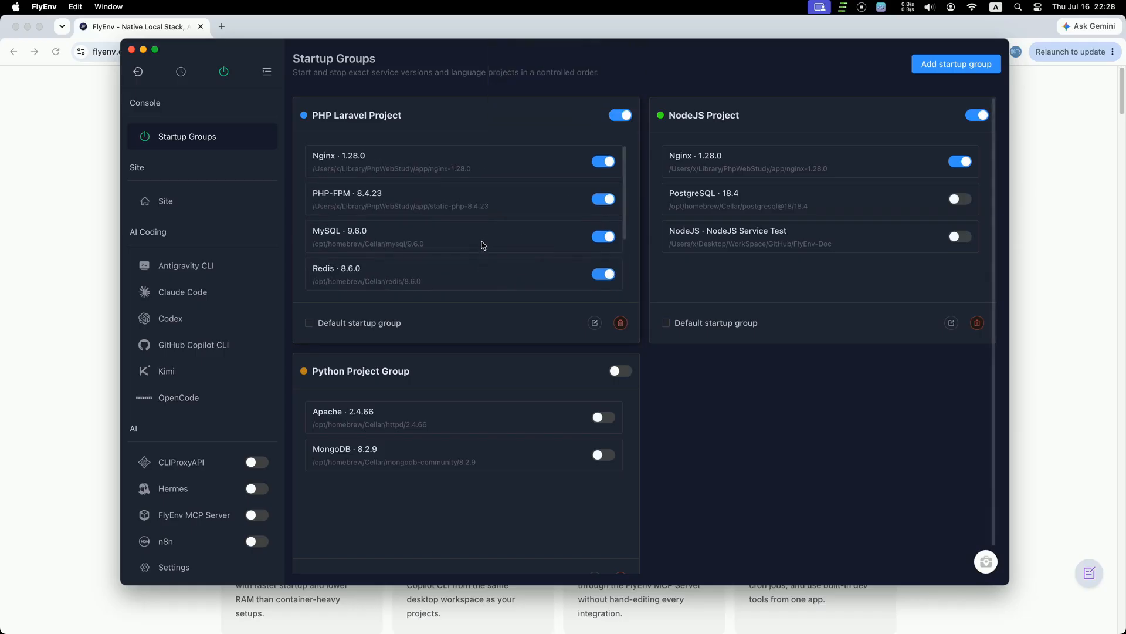
click(167, 210)
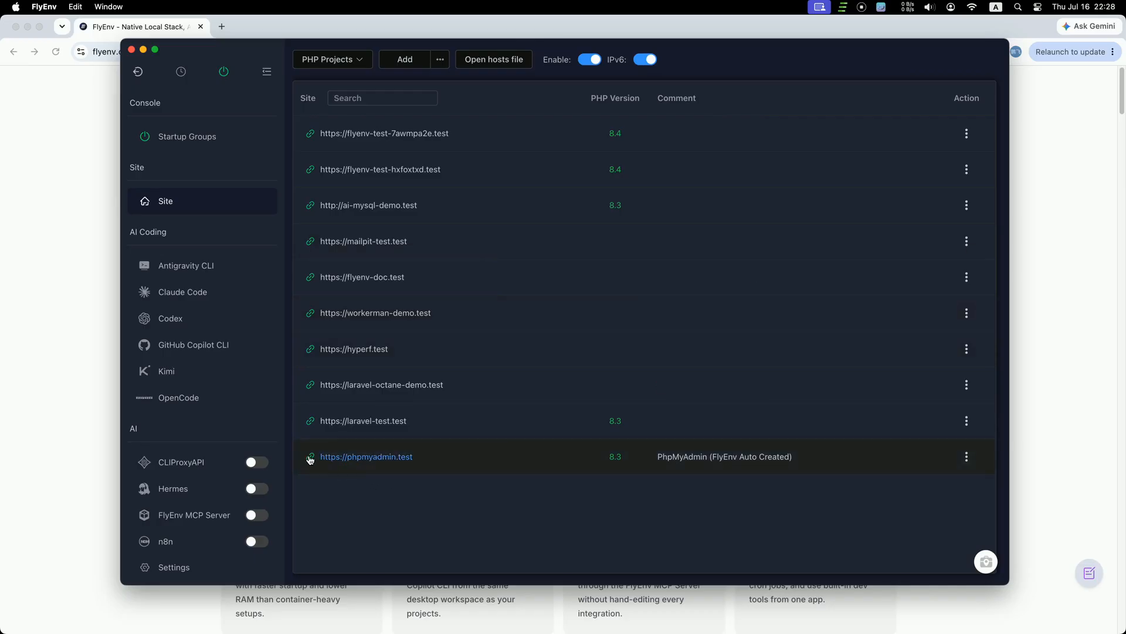
drag(621, 455, 634, 452)
click(558, 465)
Step: Open phpmyadmin.test and log in as root with its password
click(375, 458)
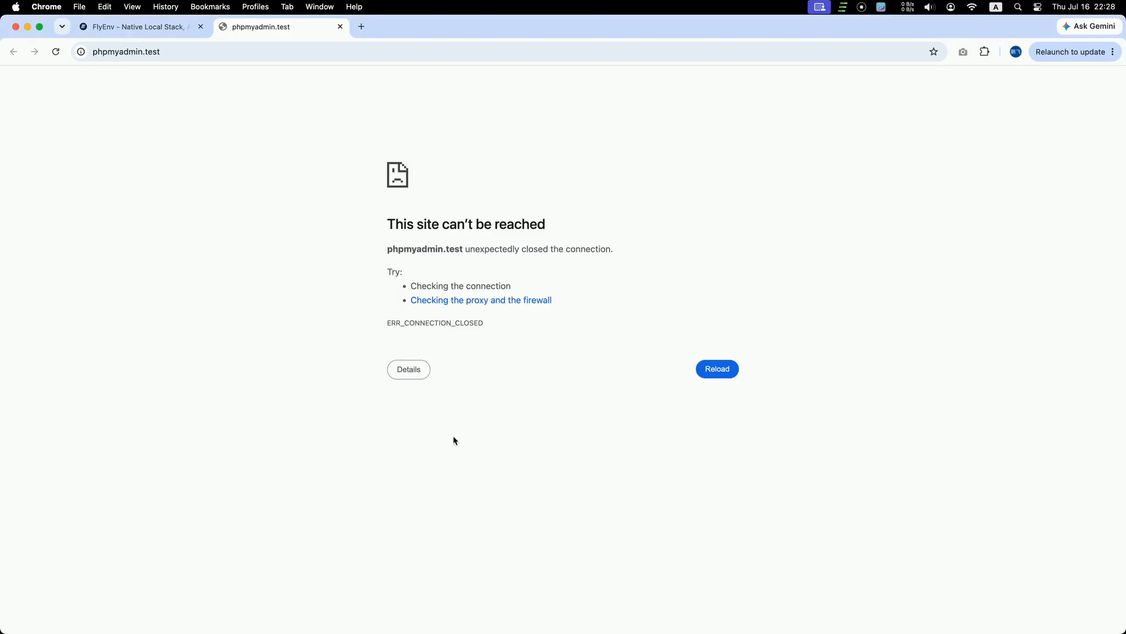
click(576, 317)
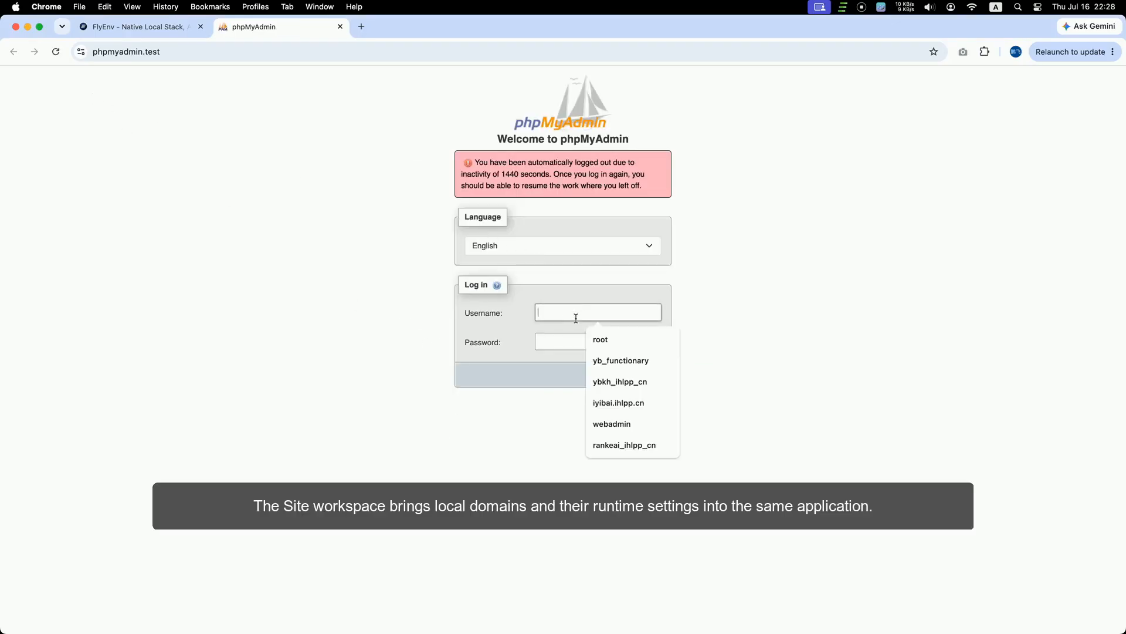
text(root)
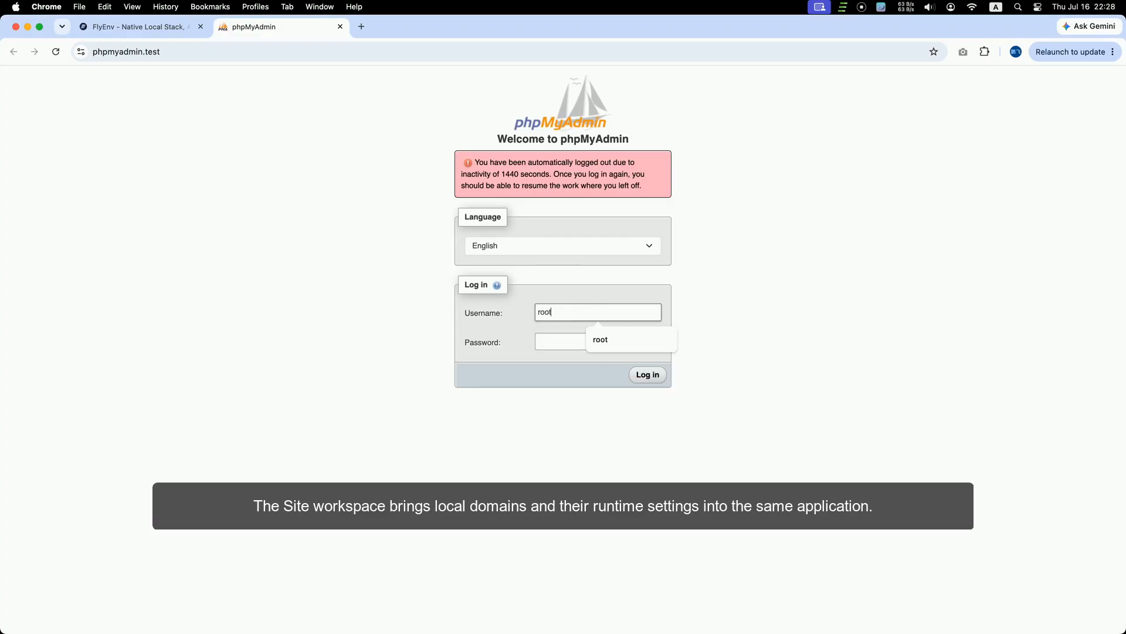
key(Tab)
text(root)
key(Return)
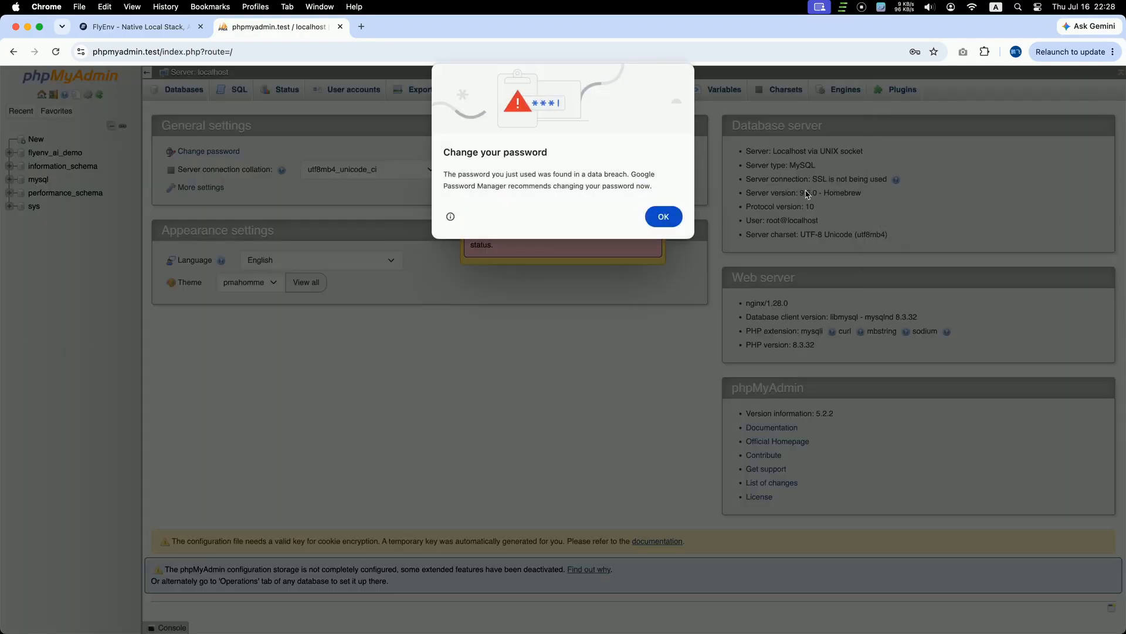
Step: Dismiss the browser's password warning and review the MySQL server version details
click(666, 217)
drag(746, 207, 820, 193)
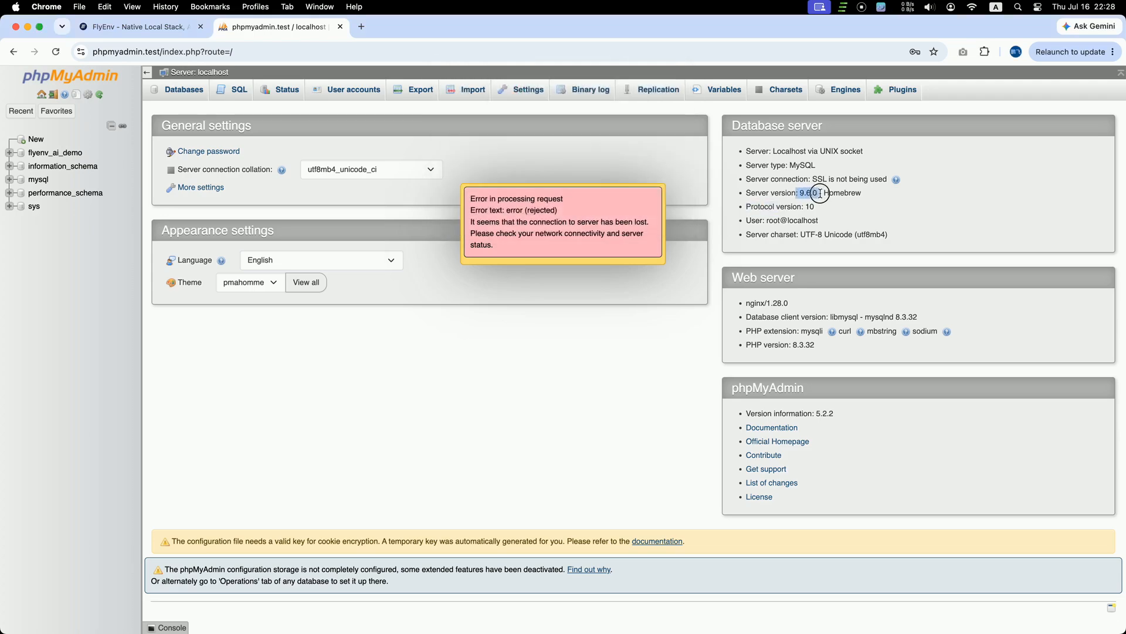
click(871, 203)
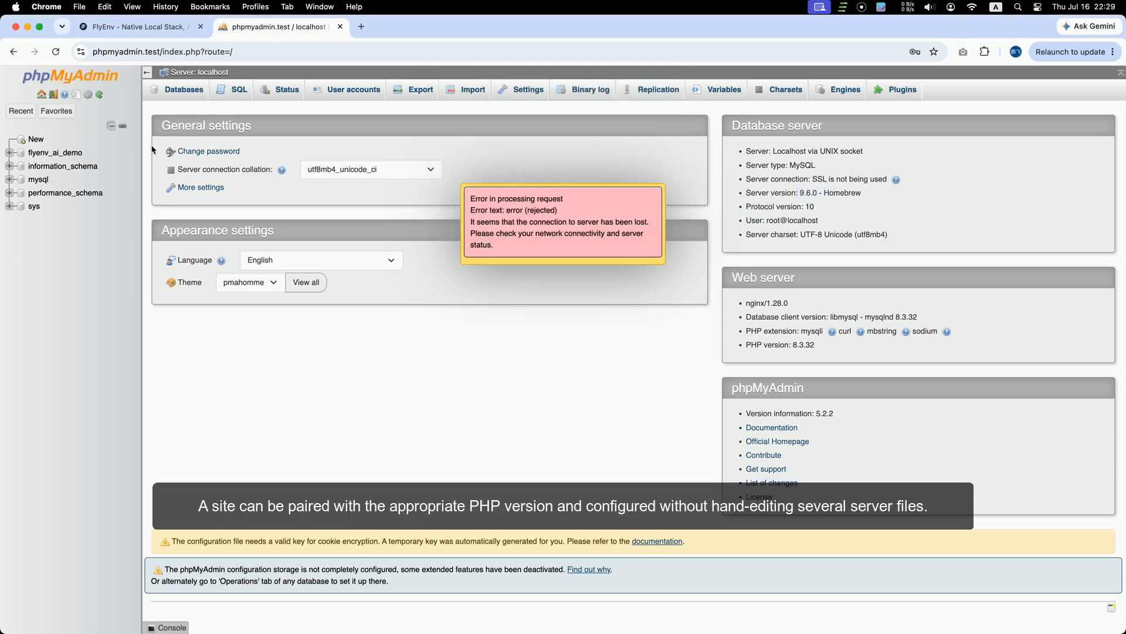
click(184, 28)
click(273, 27)
Step: Browse the demo_items rows in flyenv_ai_demo, then return to FlyEnv
click(70, 153)
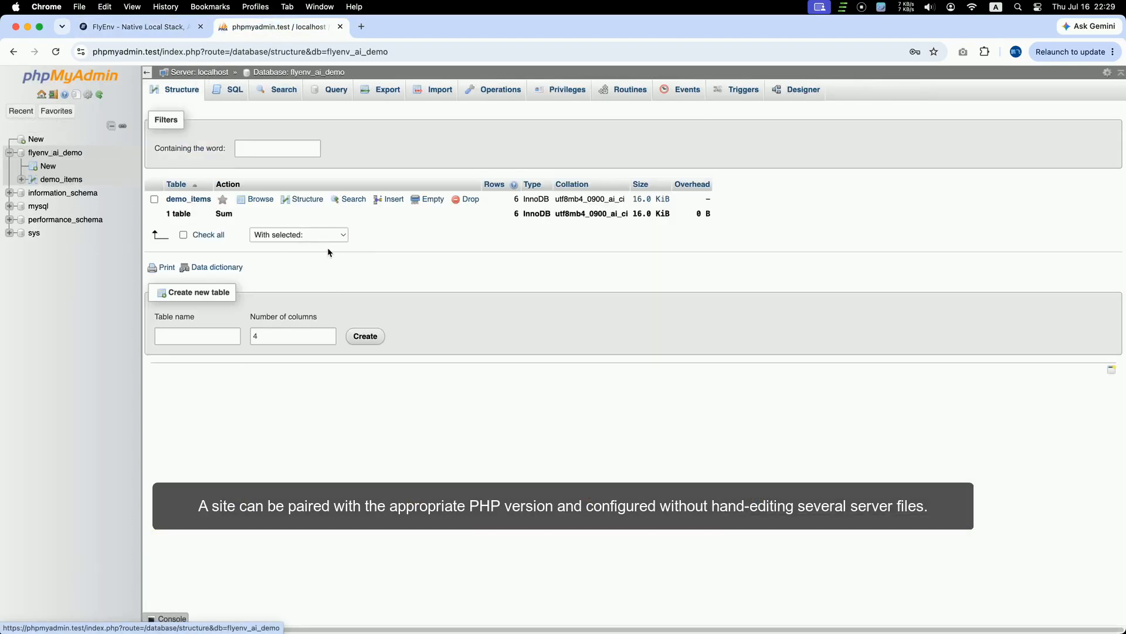
click(413, 262)
click(61, 181)
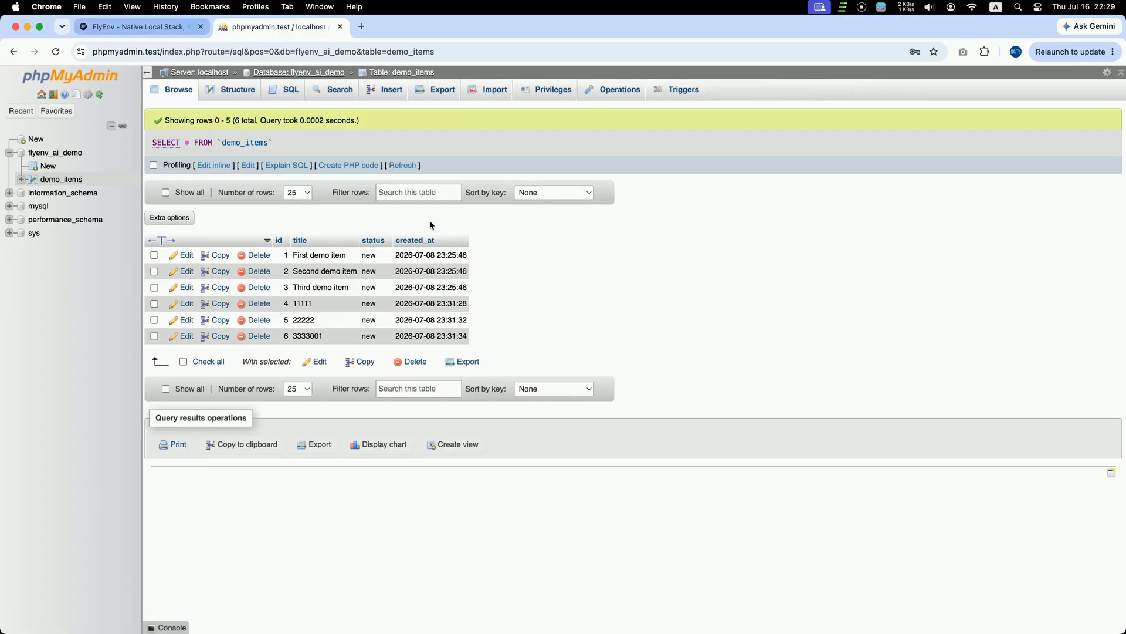
click(638, 604)
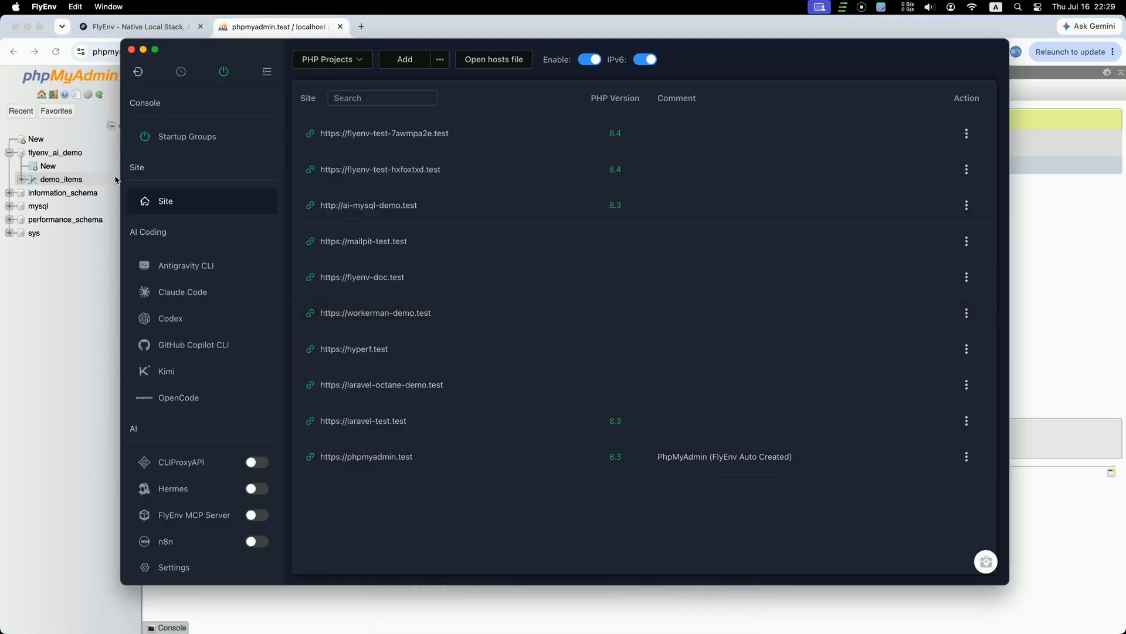
Step: Visit Startup Groups, then the Site list, and finish on the Settings page
click(219, 151)
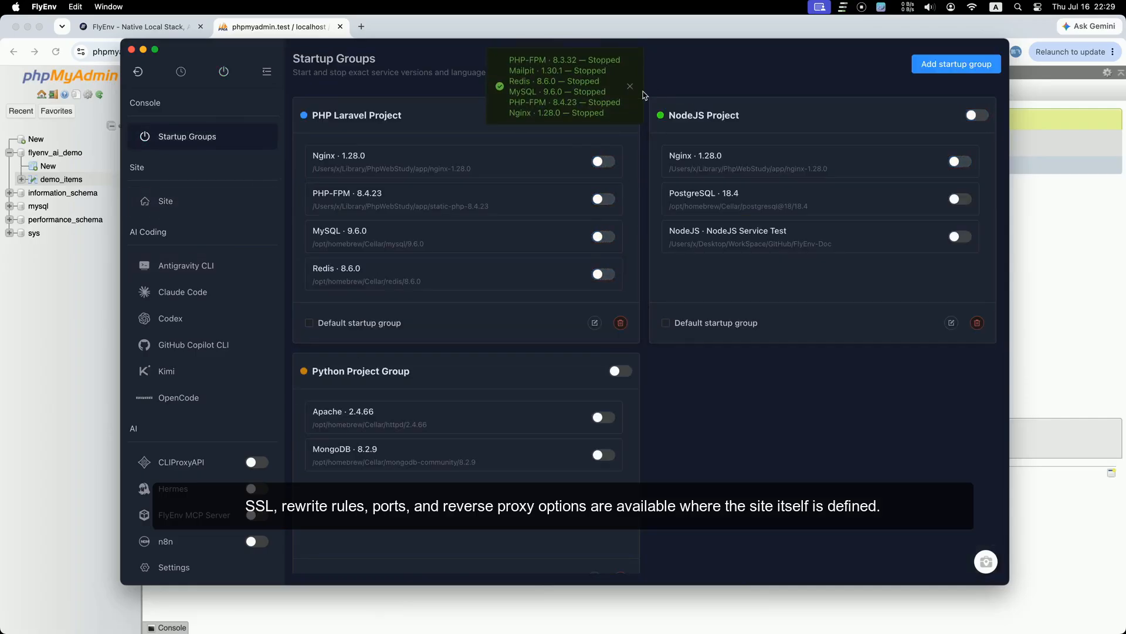
click(166, 208)
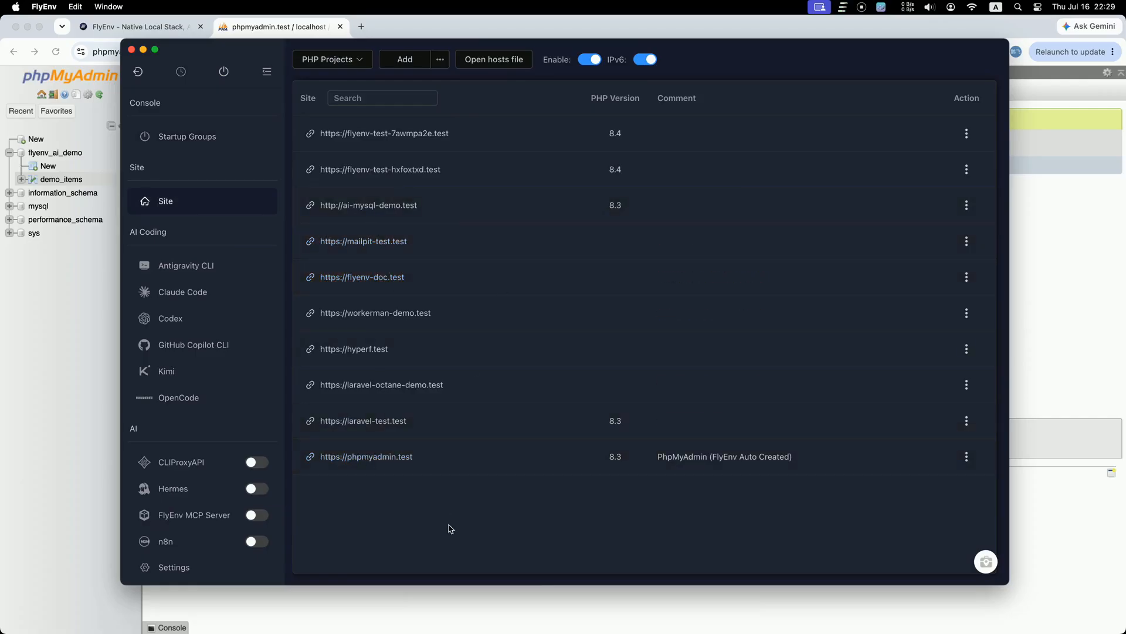
click(216, 572)
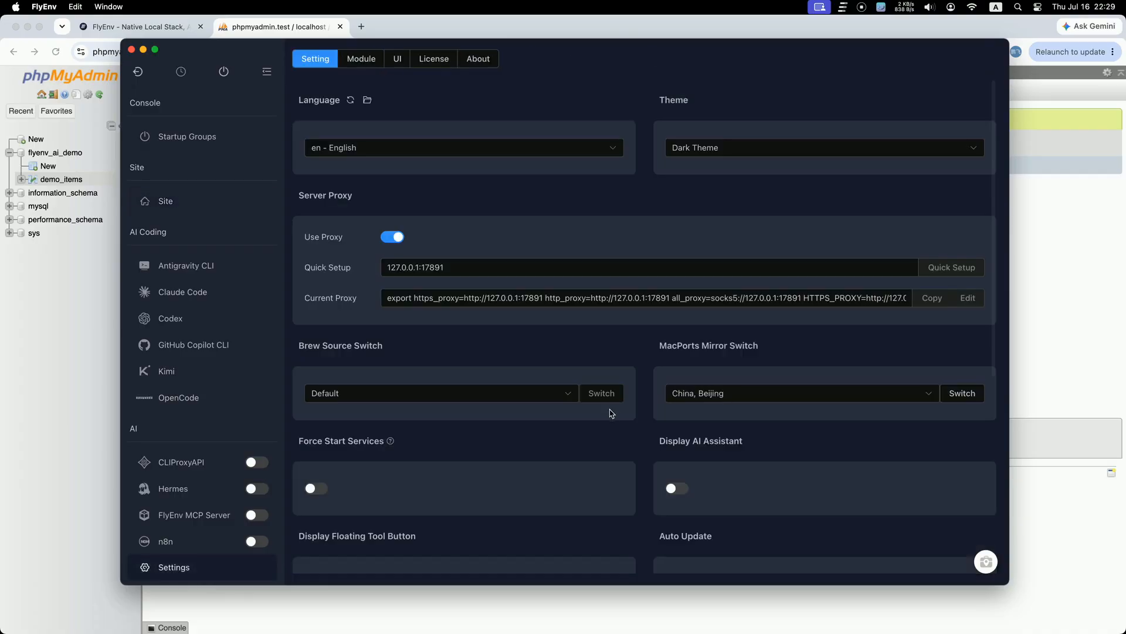
Step: Switch the interface language through Arabic and Azerbaijani to Japanese
click(406, 154)
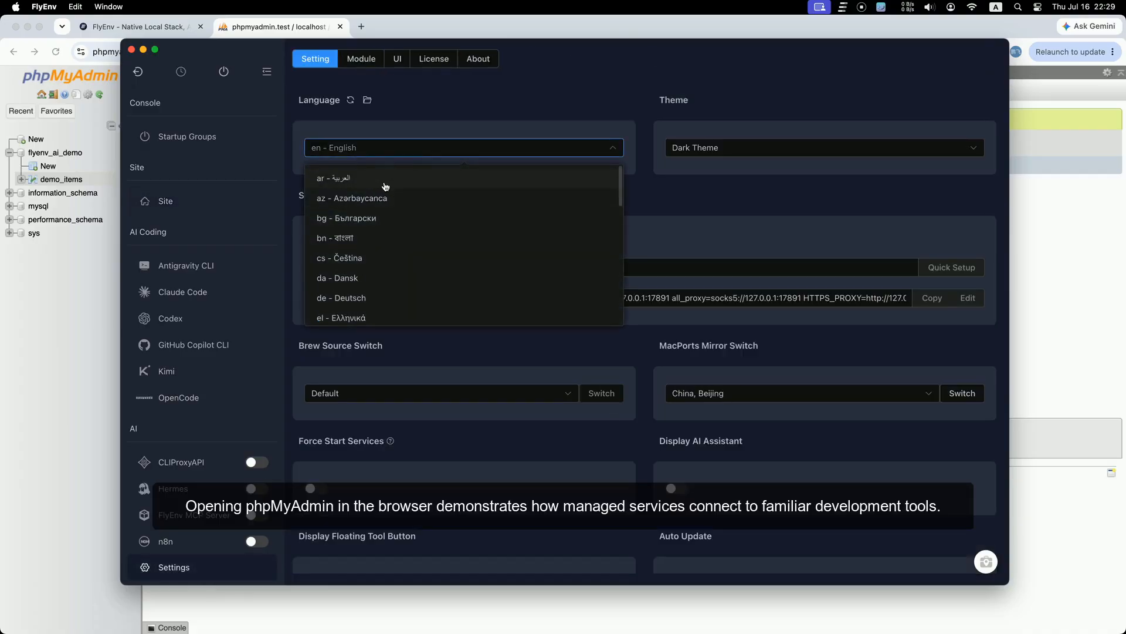
click(386, 179)
click(395, 158)
click(380, 199)
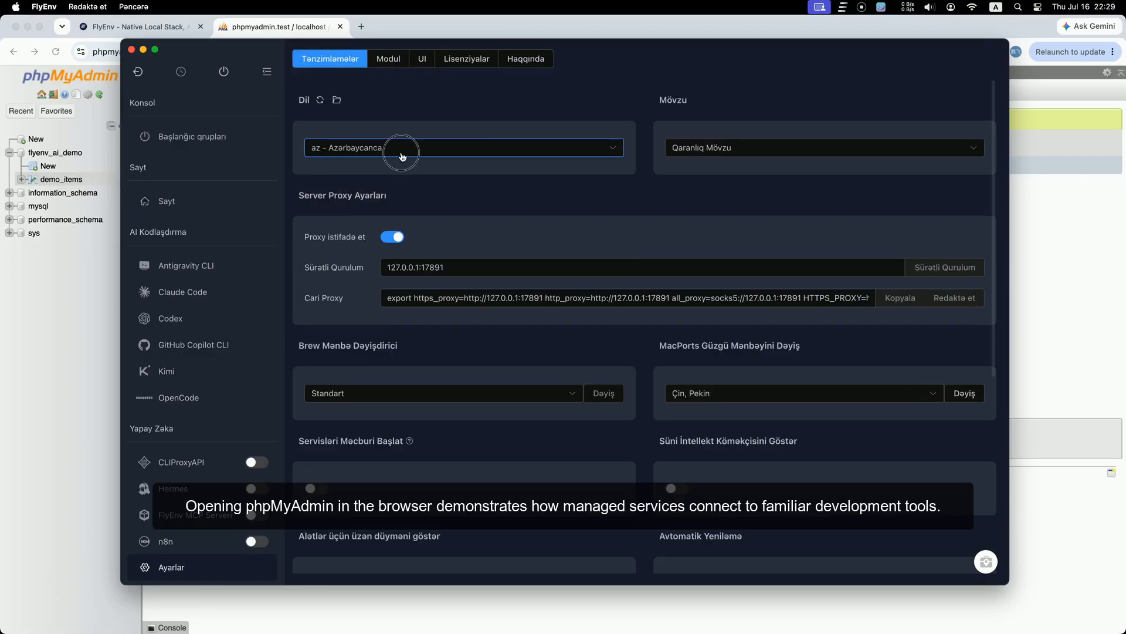
click(473, 148)
scroll(399, 252, down, 3)
click(376, 187)
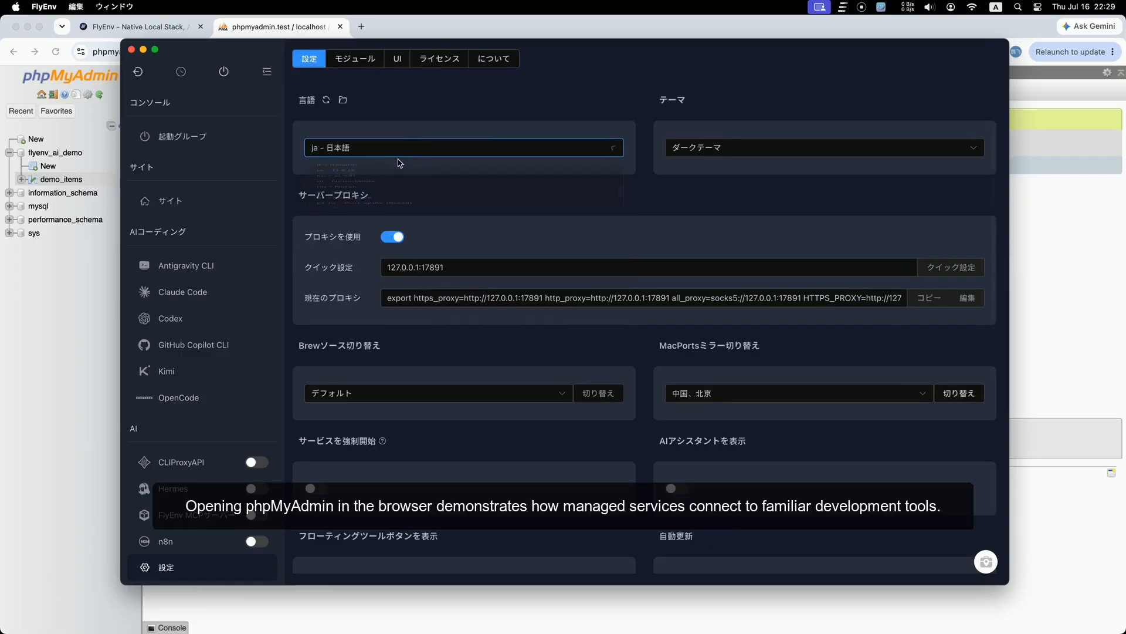
Step: Switch the interface through Turkish and Ukrainian to Simplified Chinese
click(411, 148)
scroll(405, 250, down, 3)
click(371, 233)
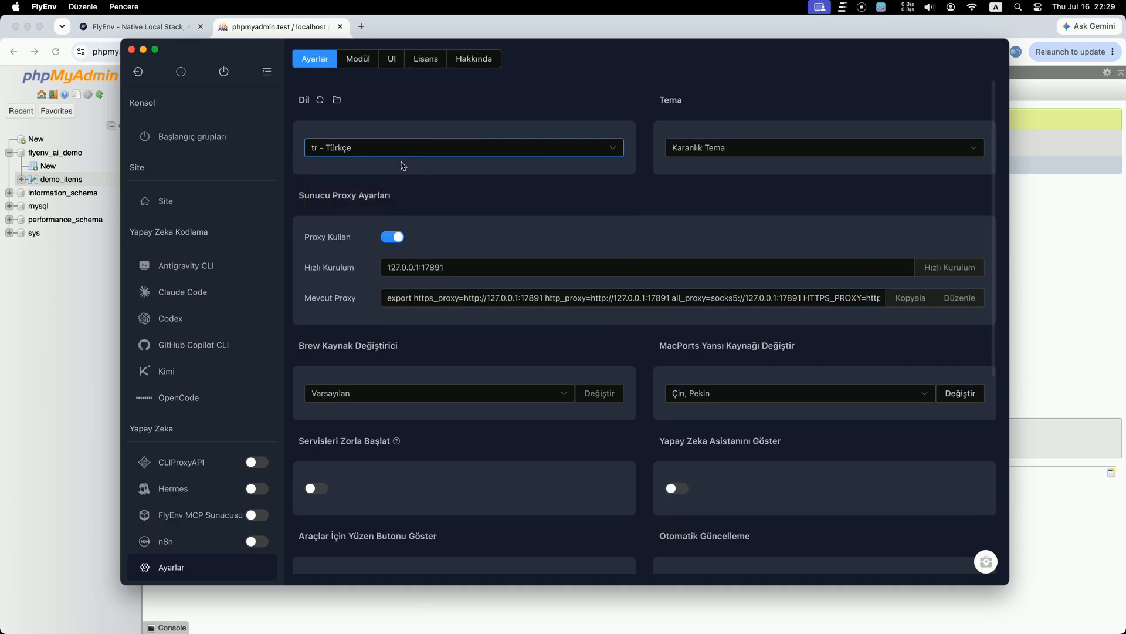
click(405, 148)
click(377, 252)
click(403, 157)
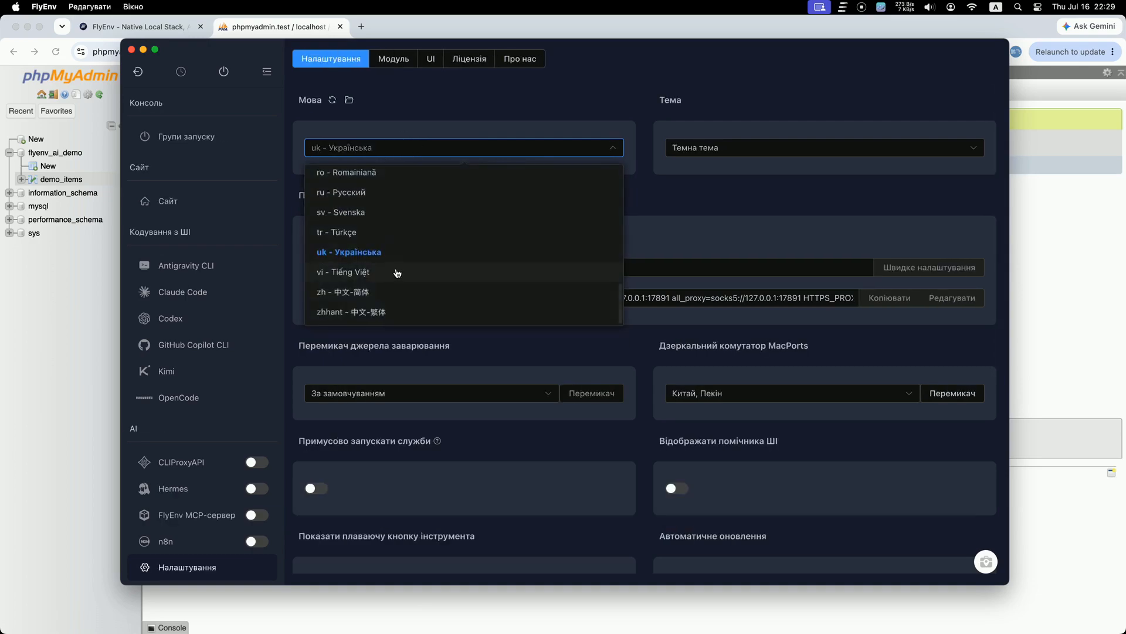
click(384, 290)
Step: Restore the English interface and bring up the built-in tools catalog
click(422, 154)
scroll(411, 239, up, 10)
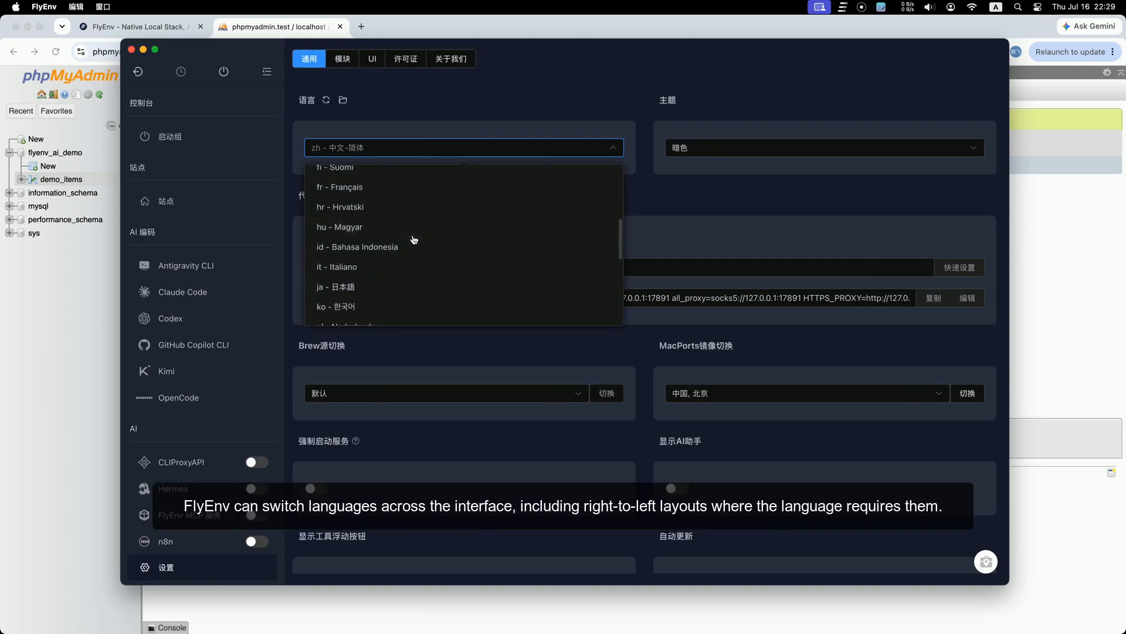
scroll(415, 239, up, 3)
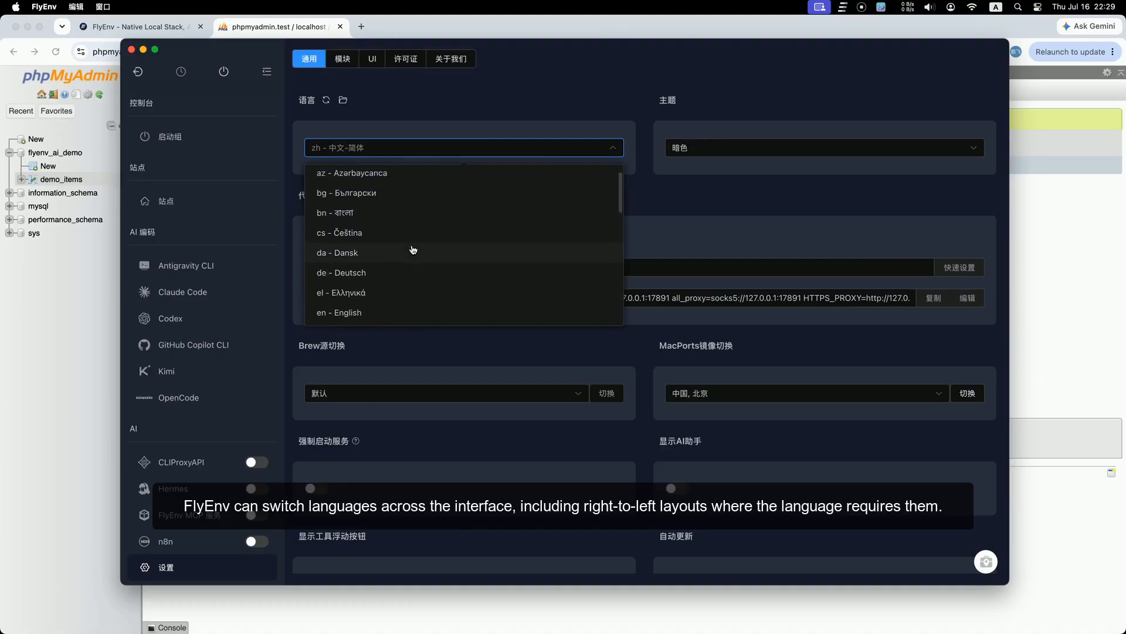
scroll(414, 257, down, 3)
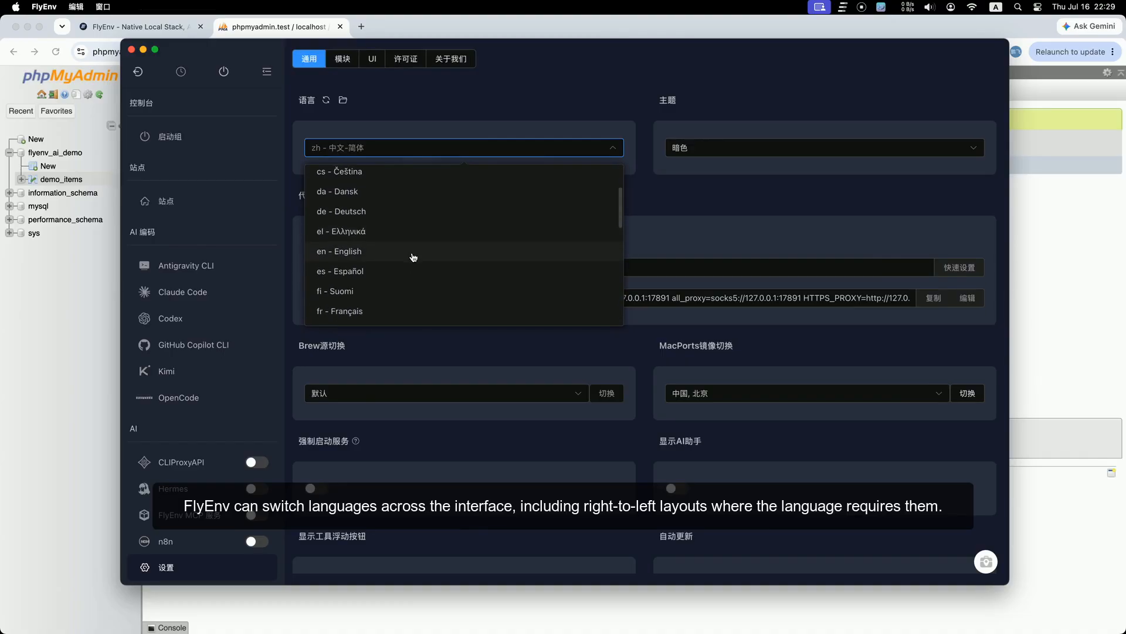
click(378, 252)
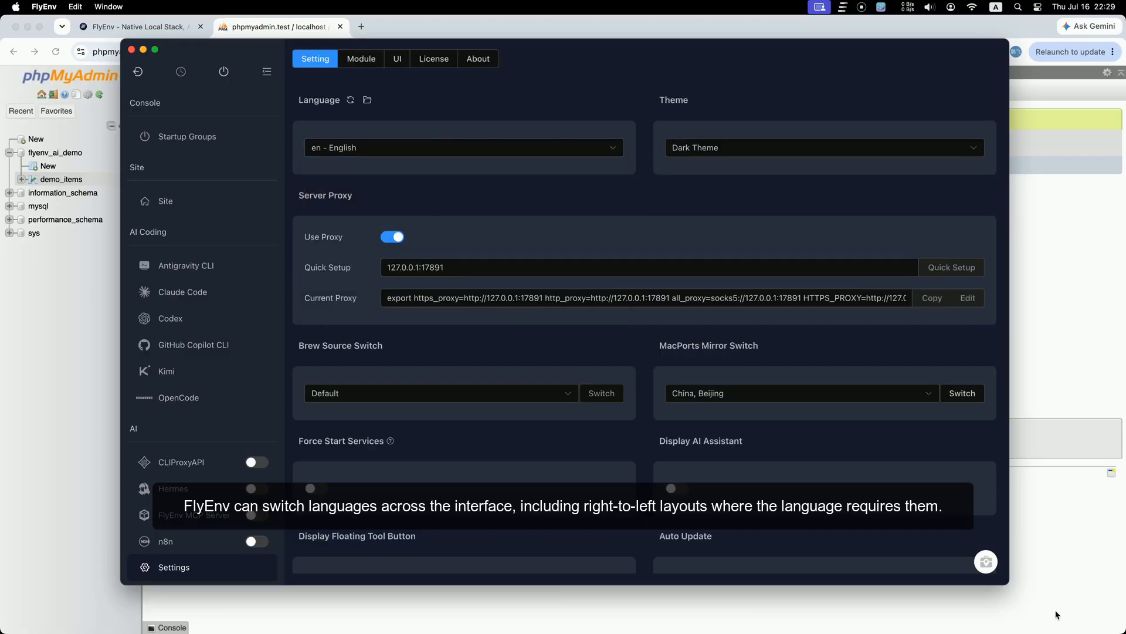
click(986, 562)
Step: Look at the JSON Parse sample input and the System Env tool
click(319, 322)
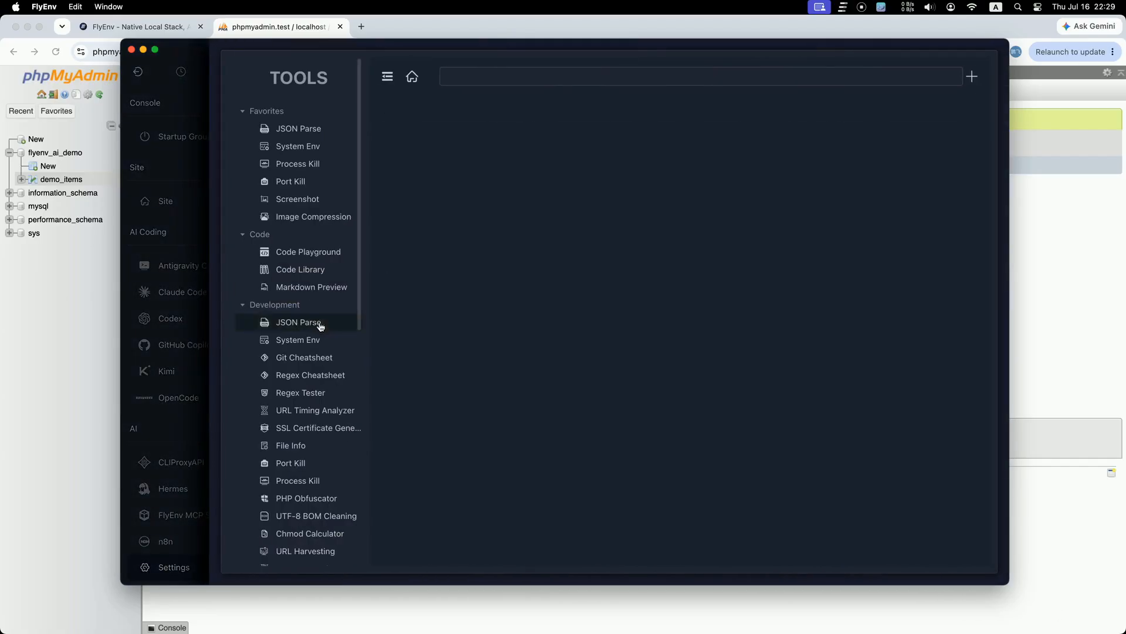
click(496, 377)
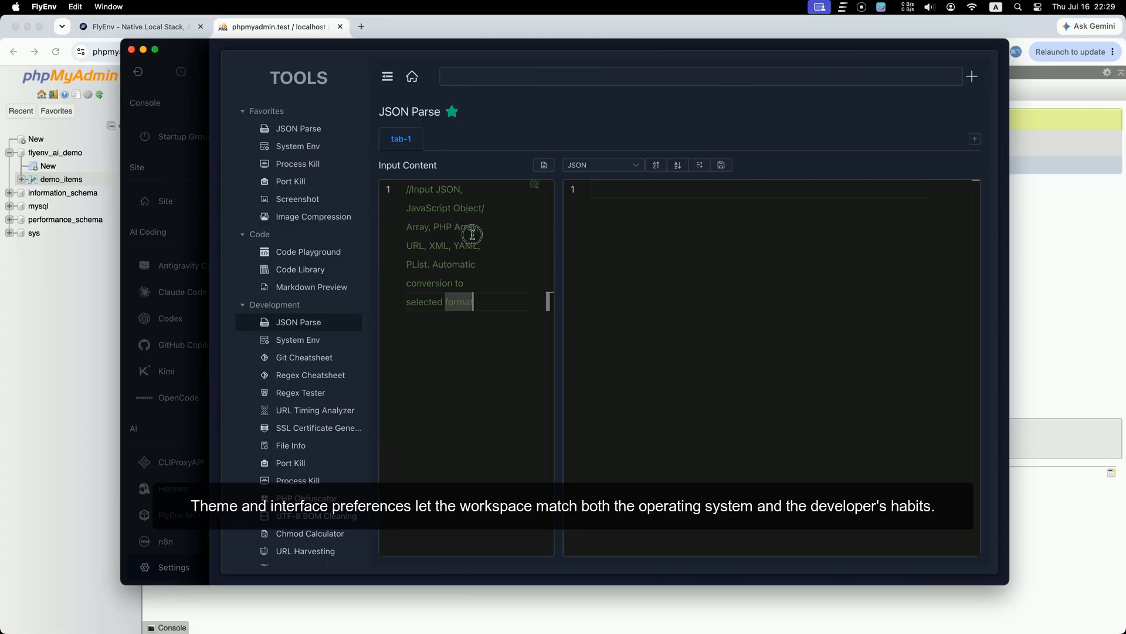
drag(505, 312, 392, 183)
click(487, 365)
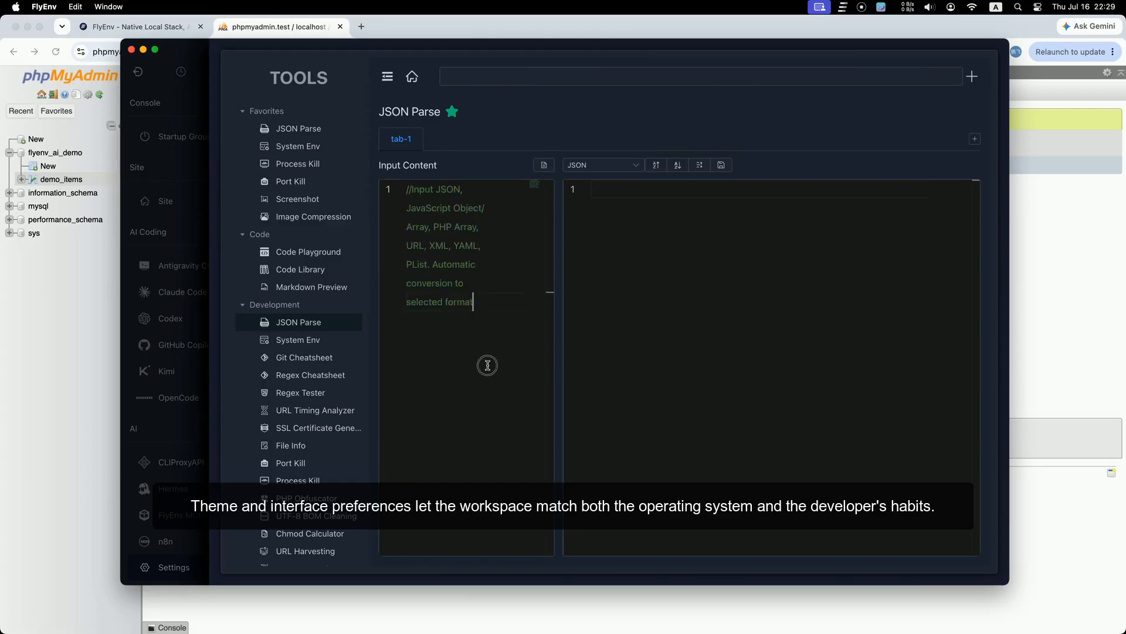
click(298, 344)
scroll(326, 463, down, 3)
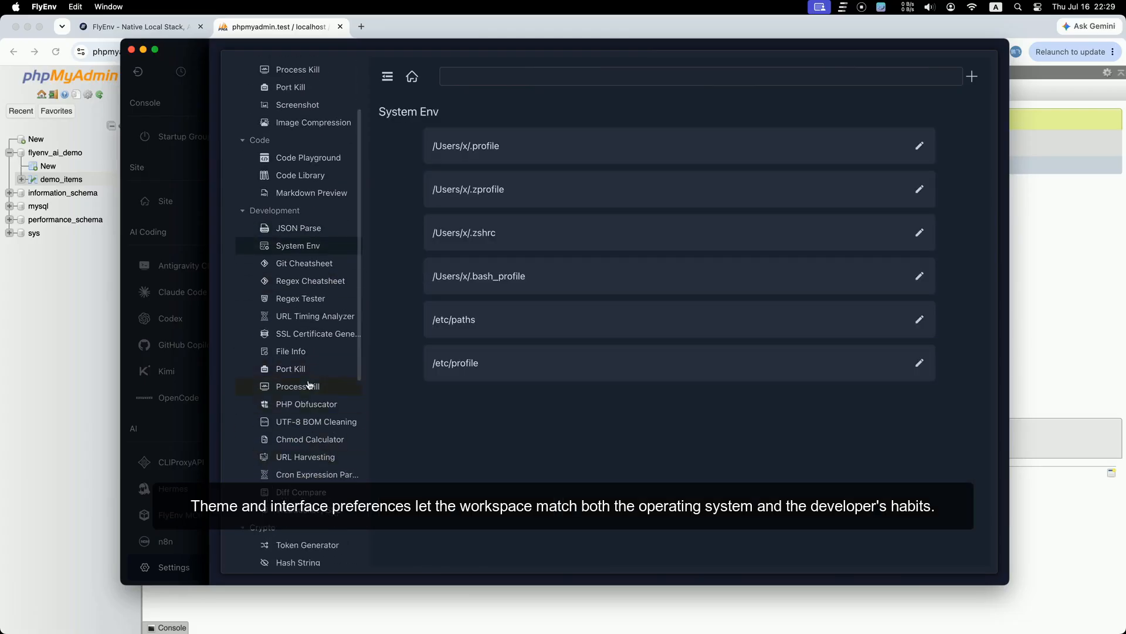
Step: Look up the processes using ports 443 and 80 in Port Kill
click(299, 368)
click(497, 135)
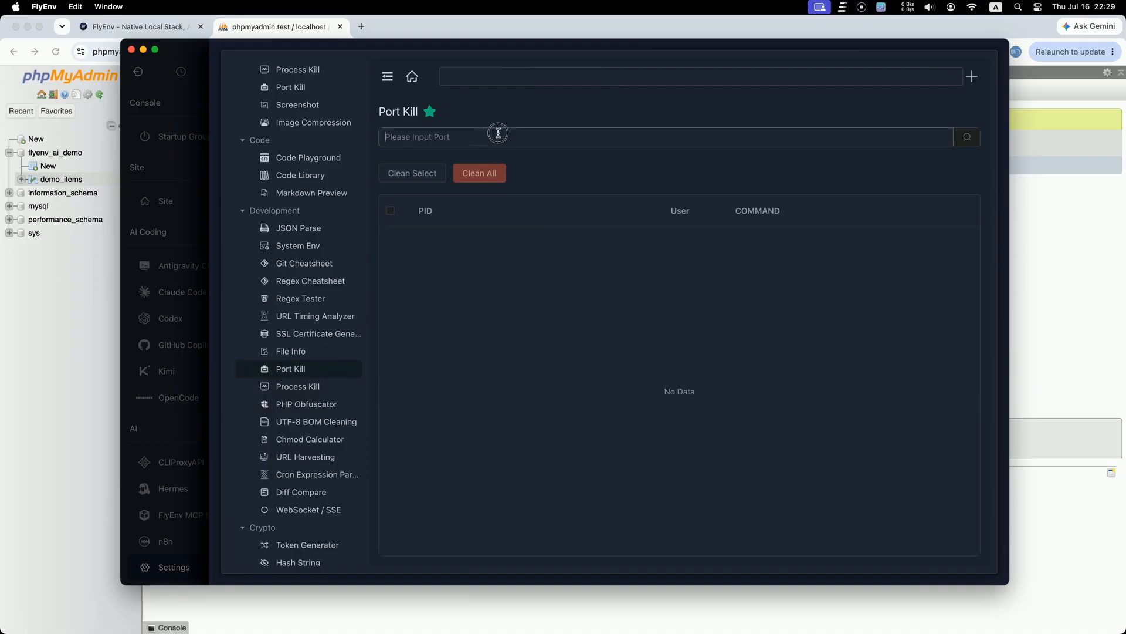
click(500, 168)
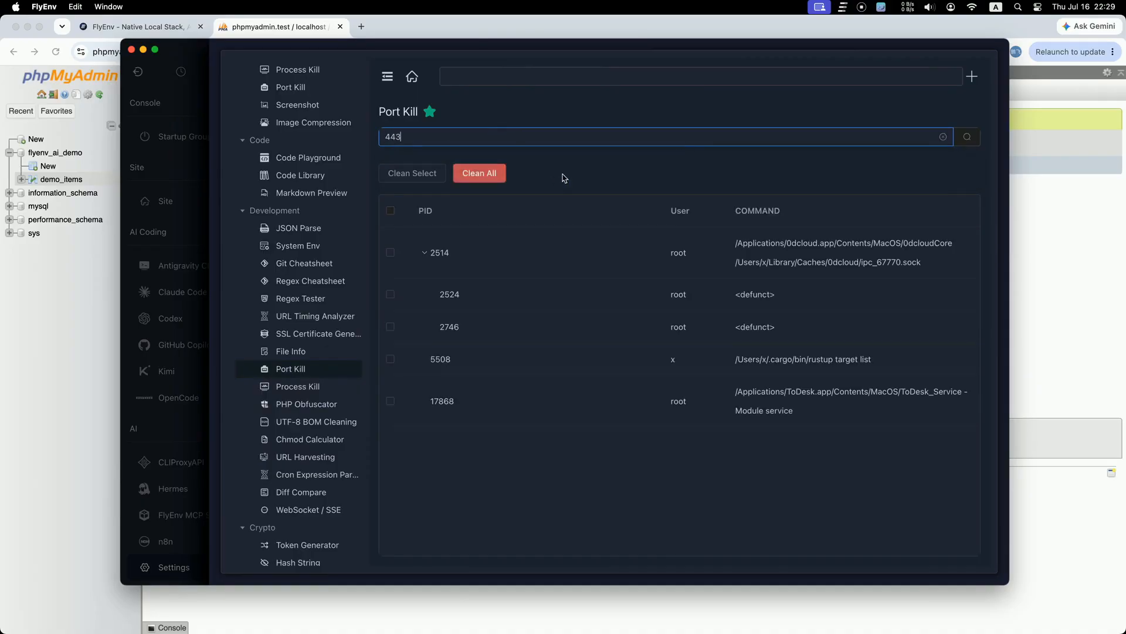
double_click(401, 145)
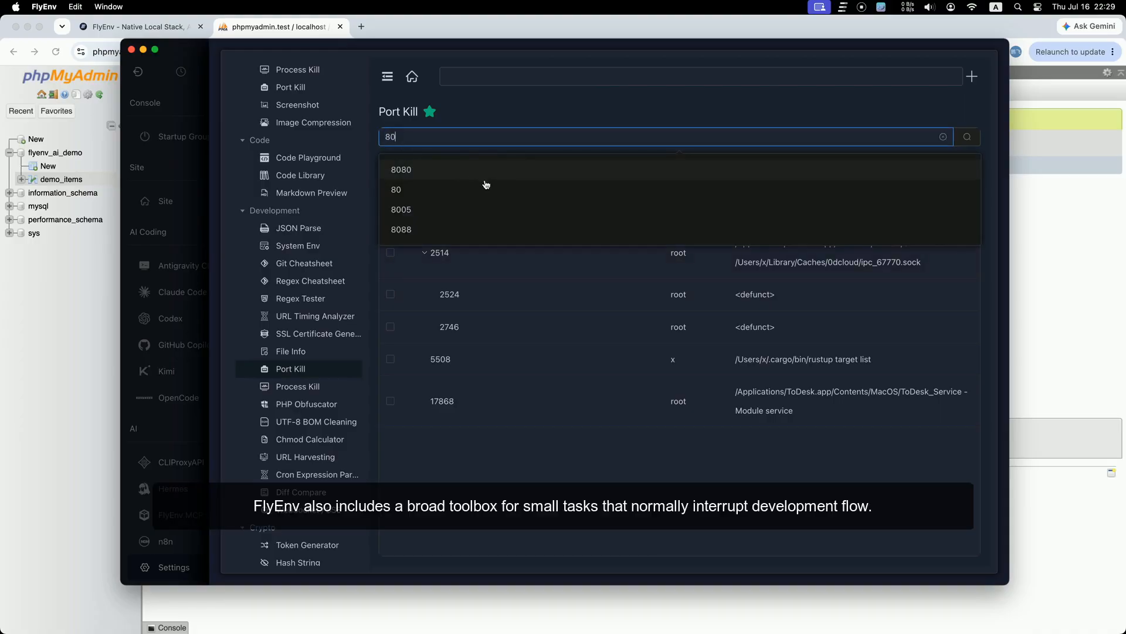
click(486, 188)
click(387, 137)
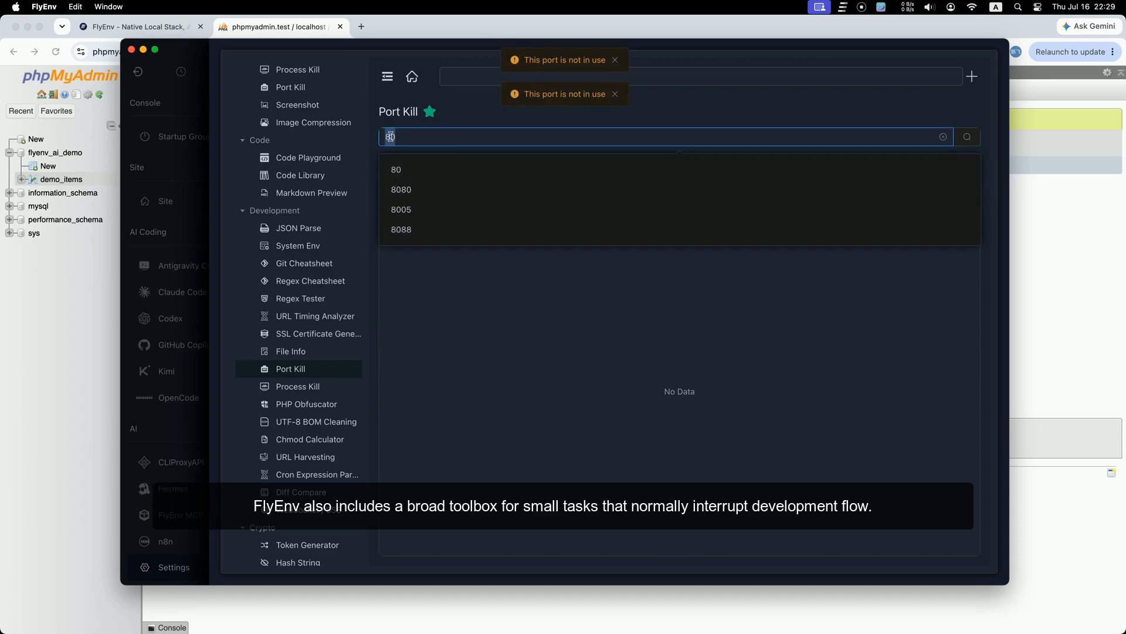
Step: List FlyEnv processes in Process Kill and collapse PIDs 2043 and 96232
click(298, 386)
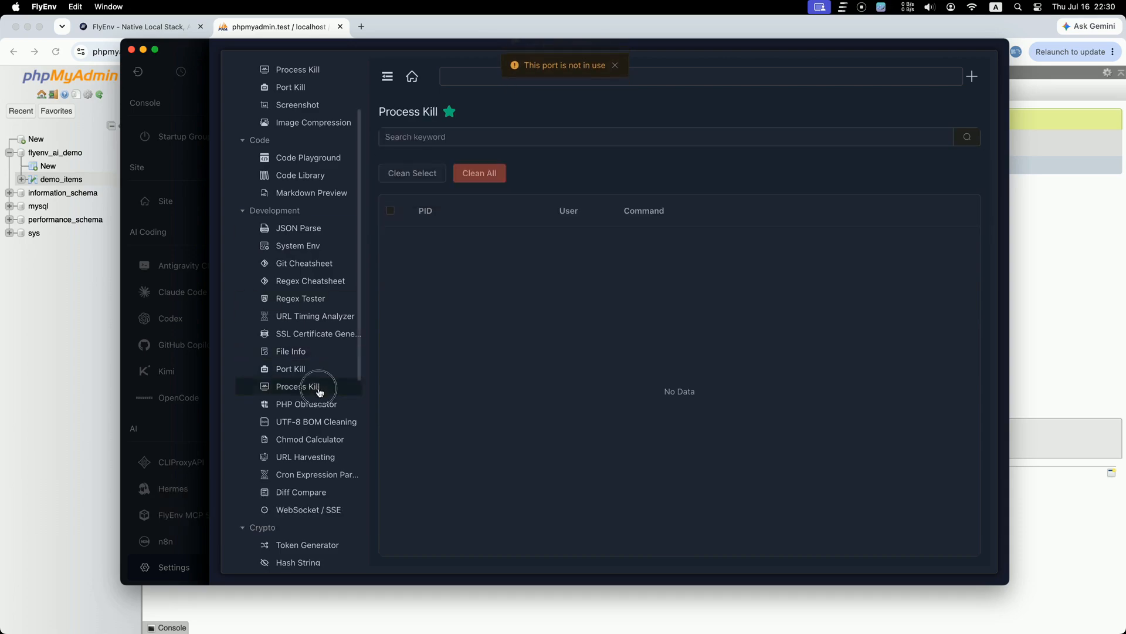
click(498, 139)
click(475, 168)
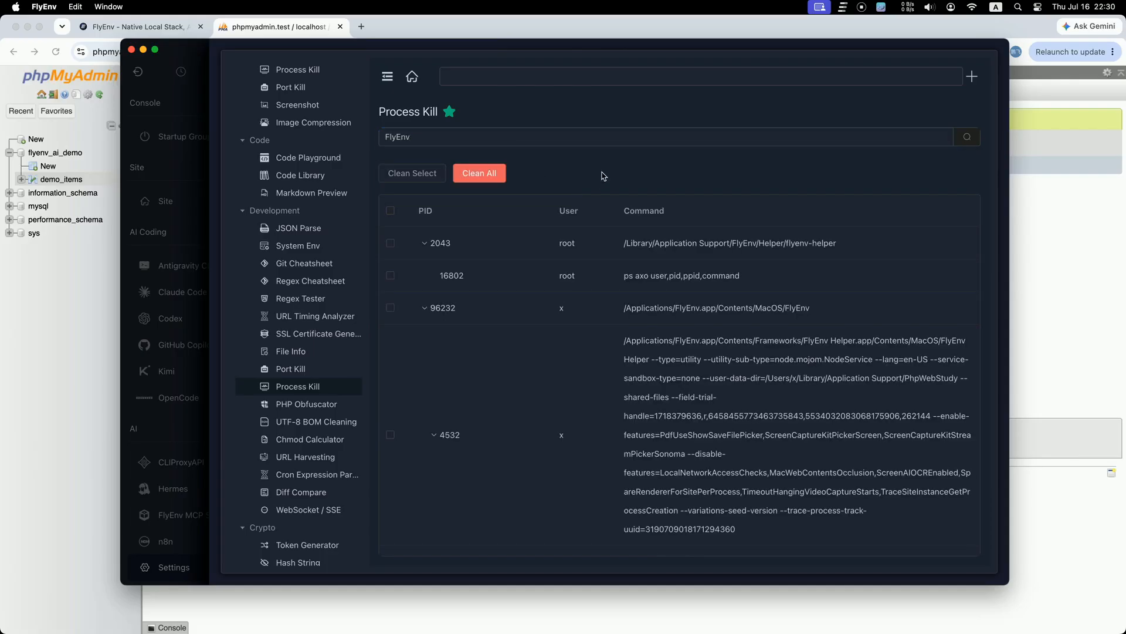
click(427, 246)
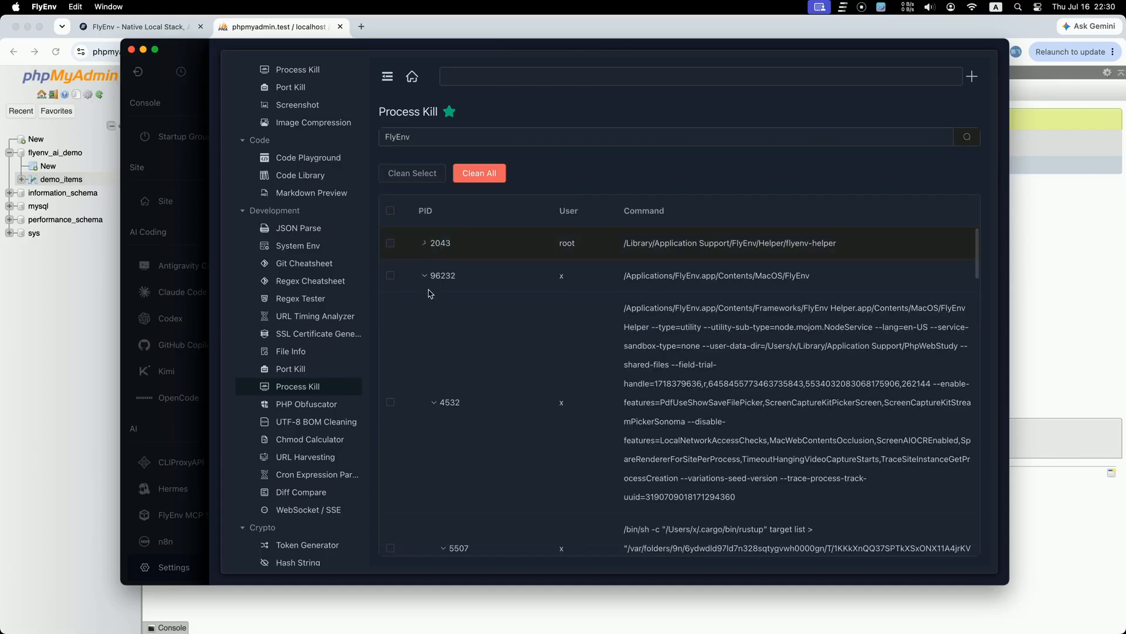
click(426, 278)
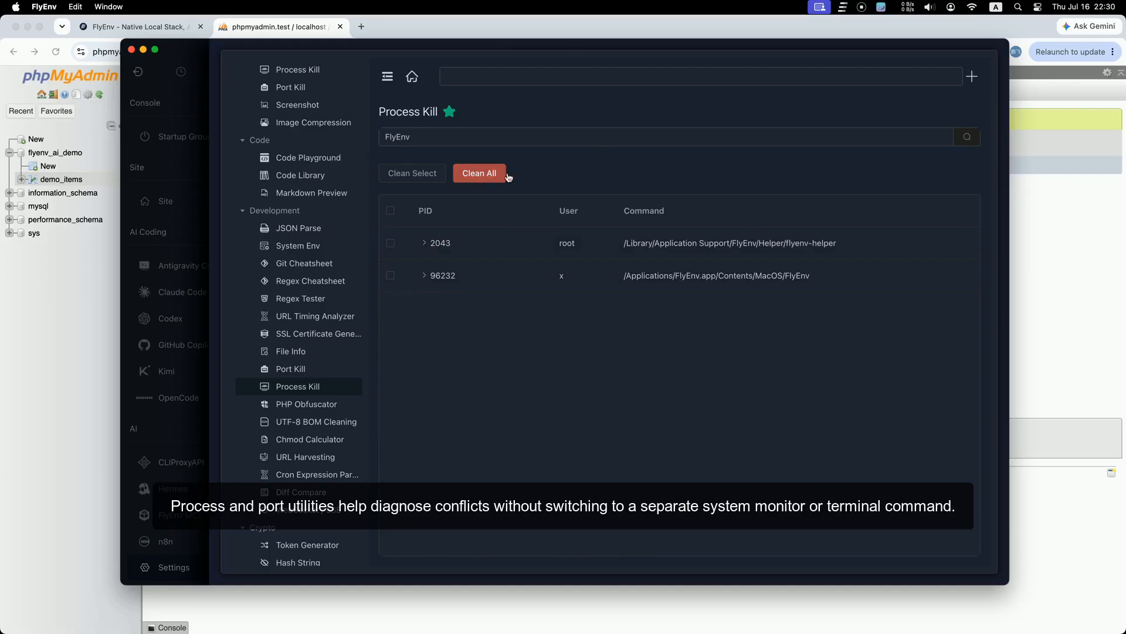
scroll(348, 390, down, 5)
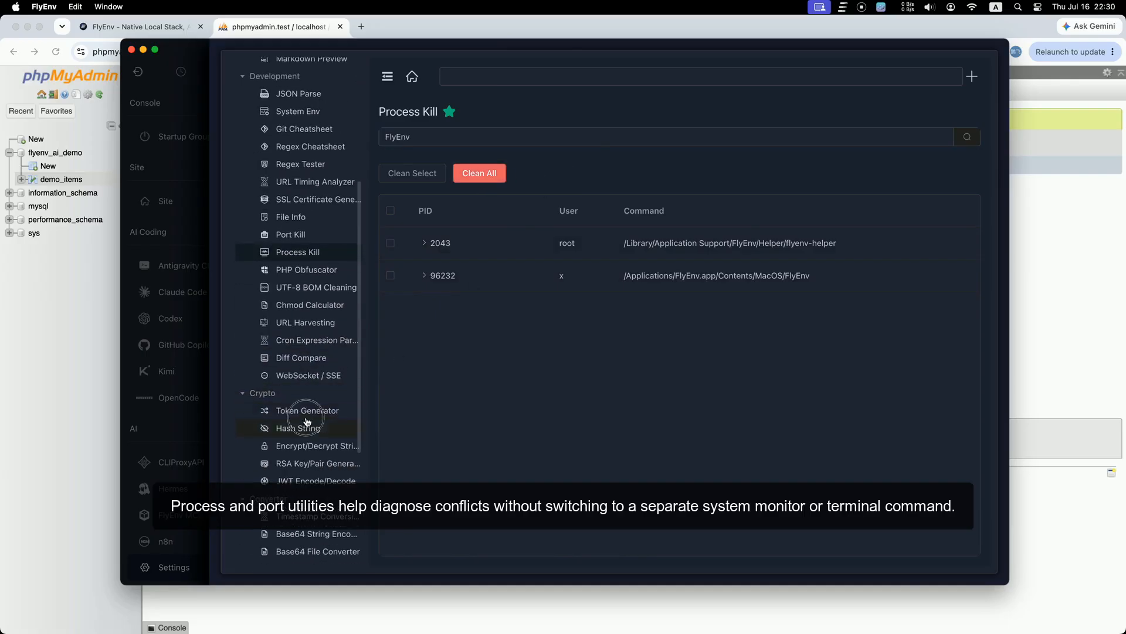
click(340, 428)
Step: Generate a fresh random token in the Token Generator
click(317, 411)
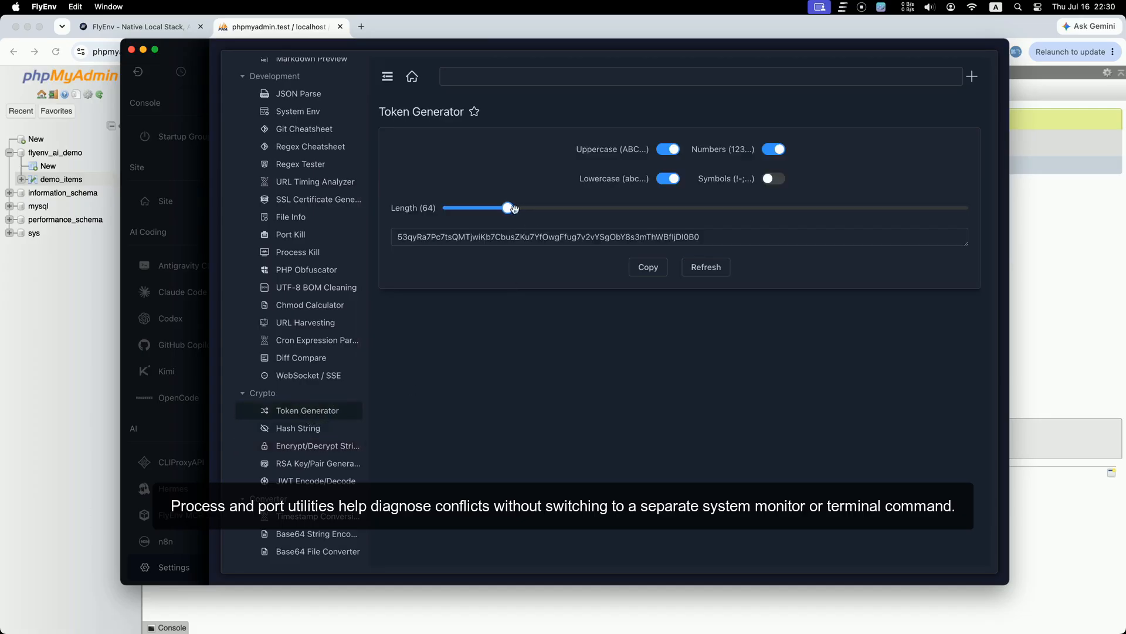
mouse_move(510, 208)
mouse_down()
mouse_move(473, 211)
mouse_move(558, 211)
mouse_move(510, 210)
mouse_up()
click(706, 267)
click(706, 266)
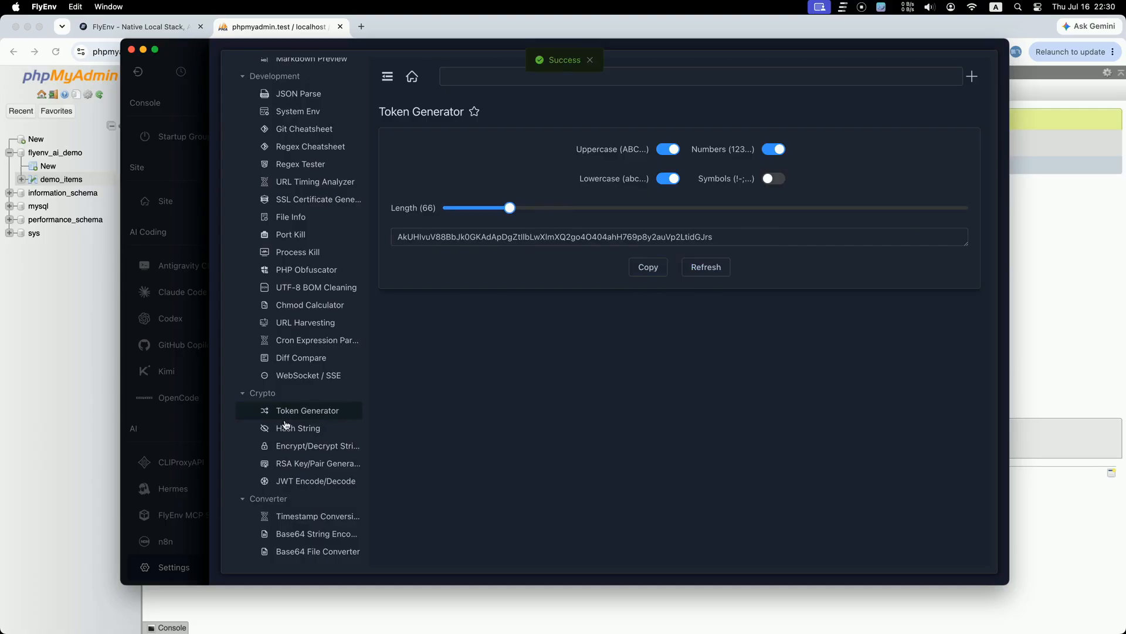
Step: Hash the string 123456 and show the digests as Base64
click(294, 435)
click(474, 168)
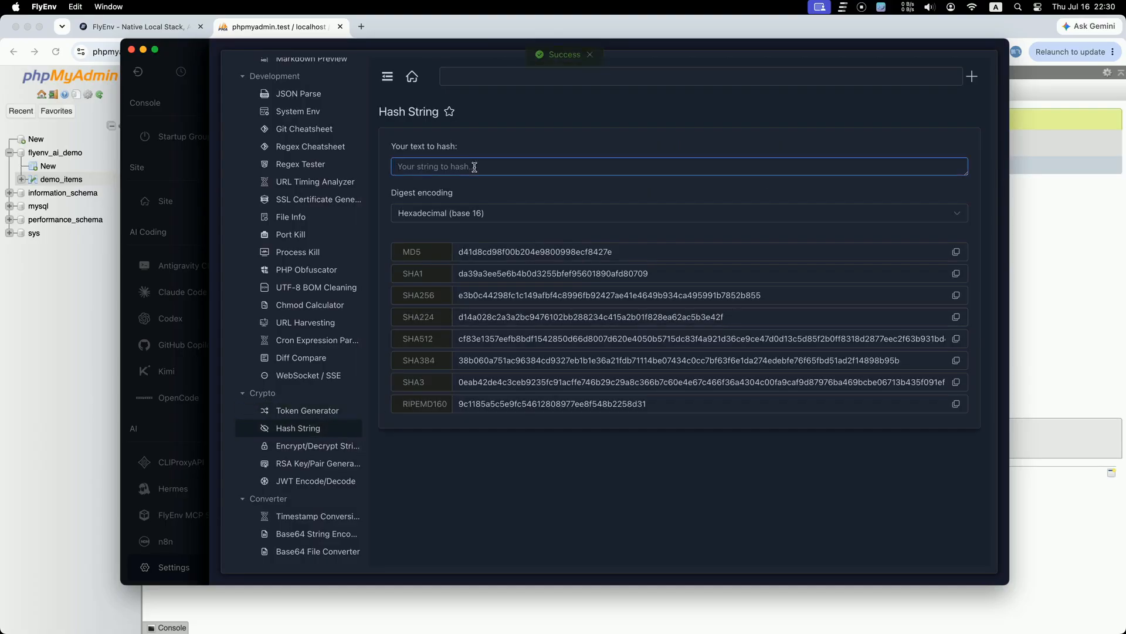
text(123456)
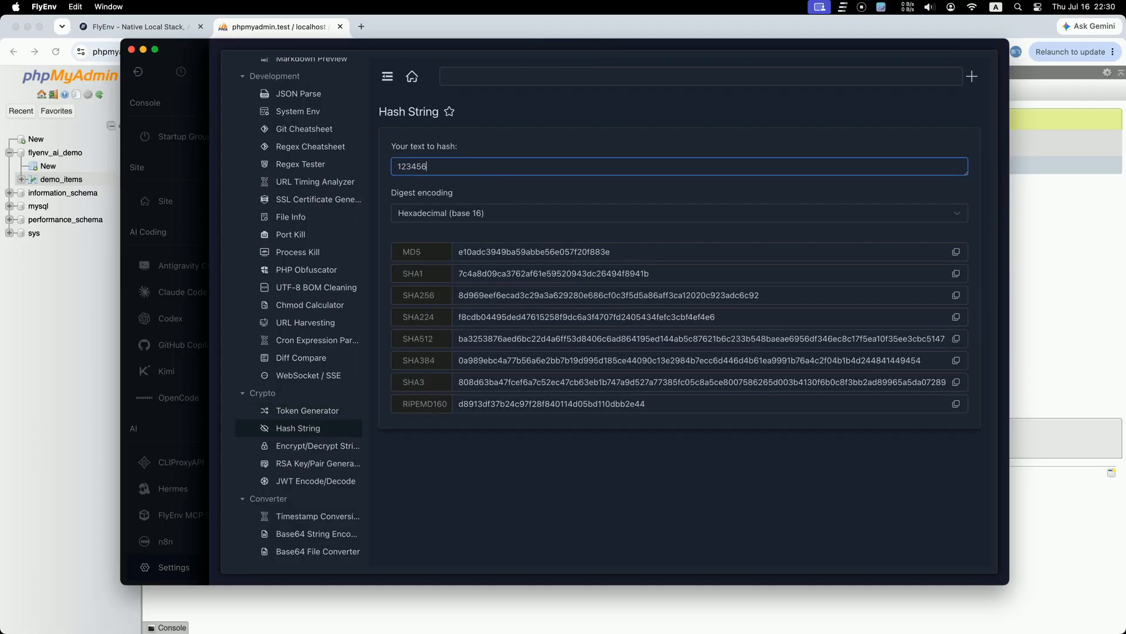
click(513, 216)
click(498, 249)
click(516, 222)
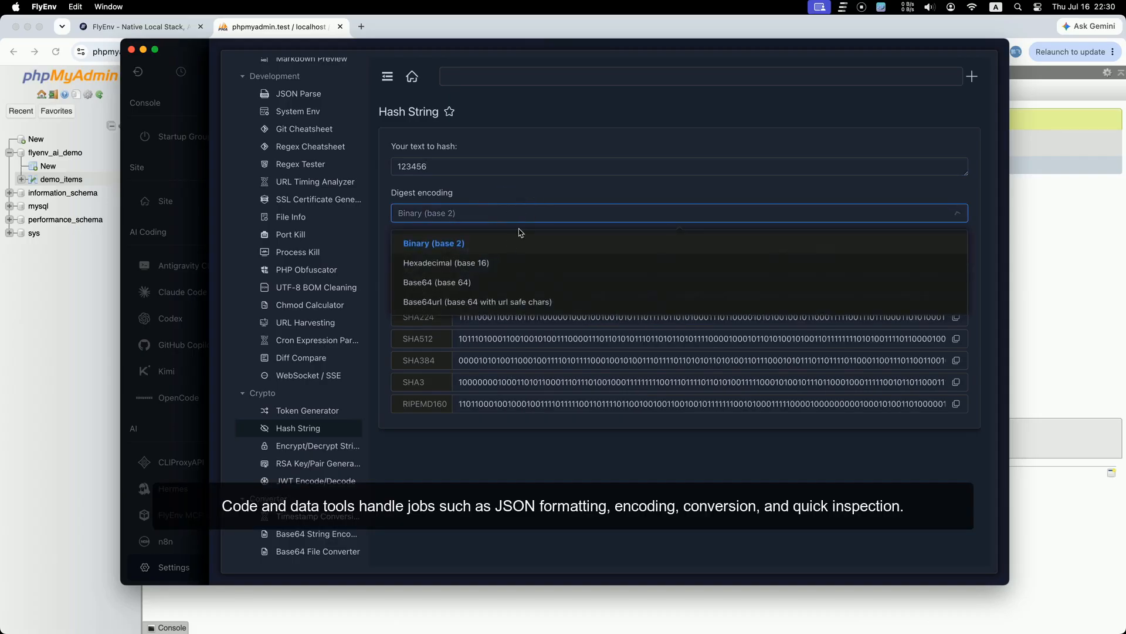
click(495, 265)
click(517, 219)
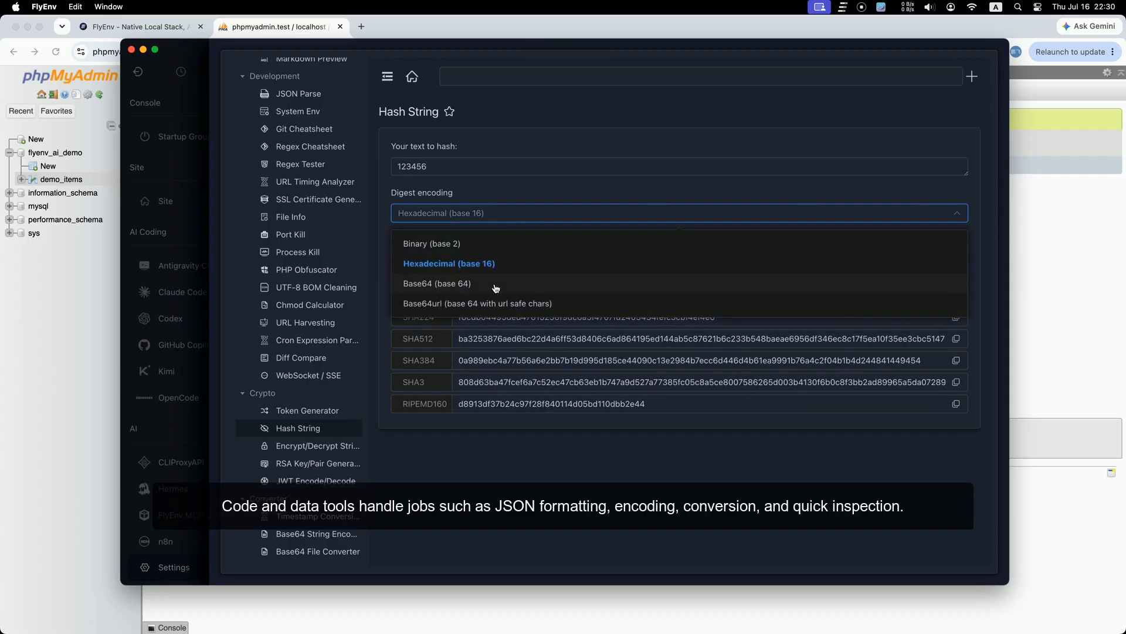
click(496, 285)
scroll(322, 341, down, 5)
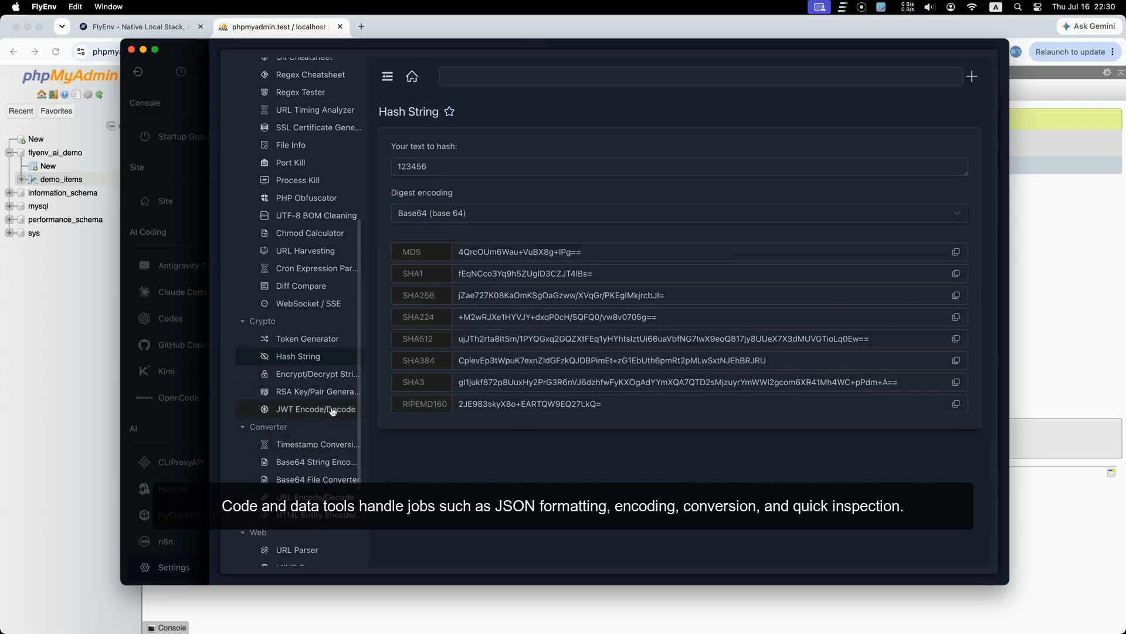
Step: Look through the Encrypt/Decrypt String and JWT Encode/Decode tools
click(322, 334)
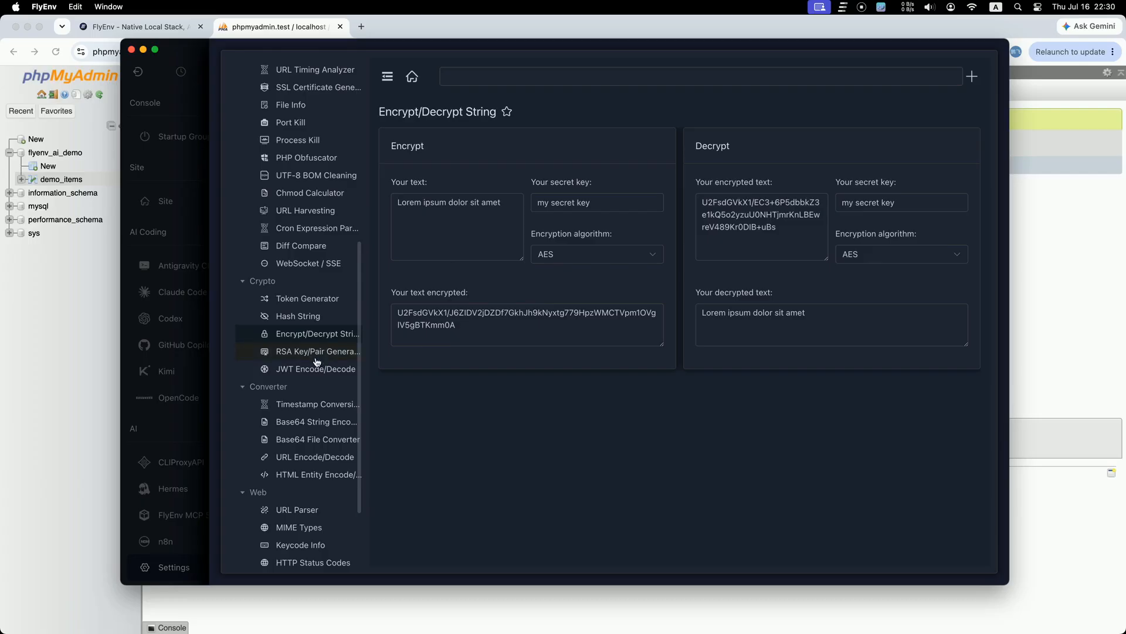
click(318, 368)
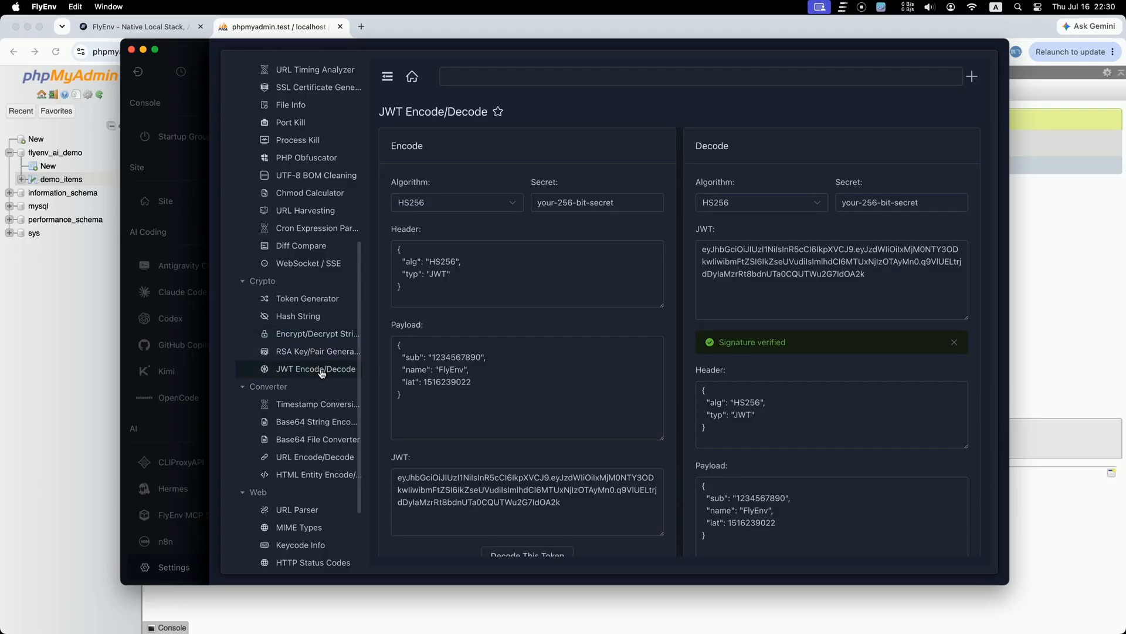
scroll(352, 405, down, 3)
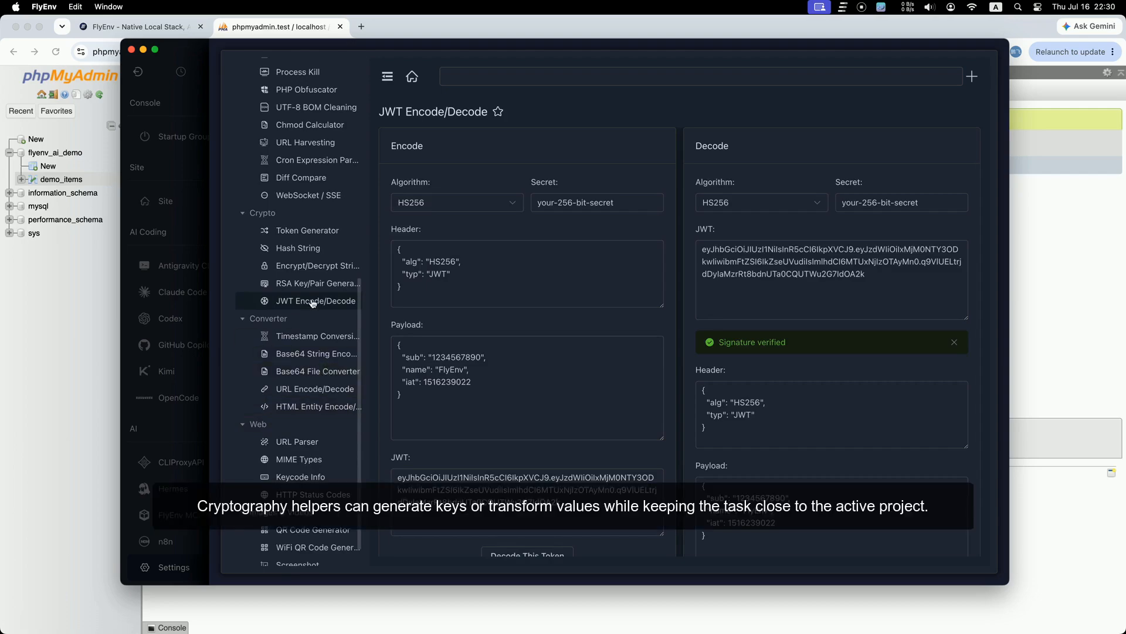
Step: Generate a 512-bit RSA key pair, then move on to Timestamp Conversion
click(312, 286)
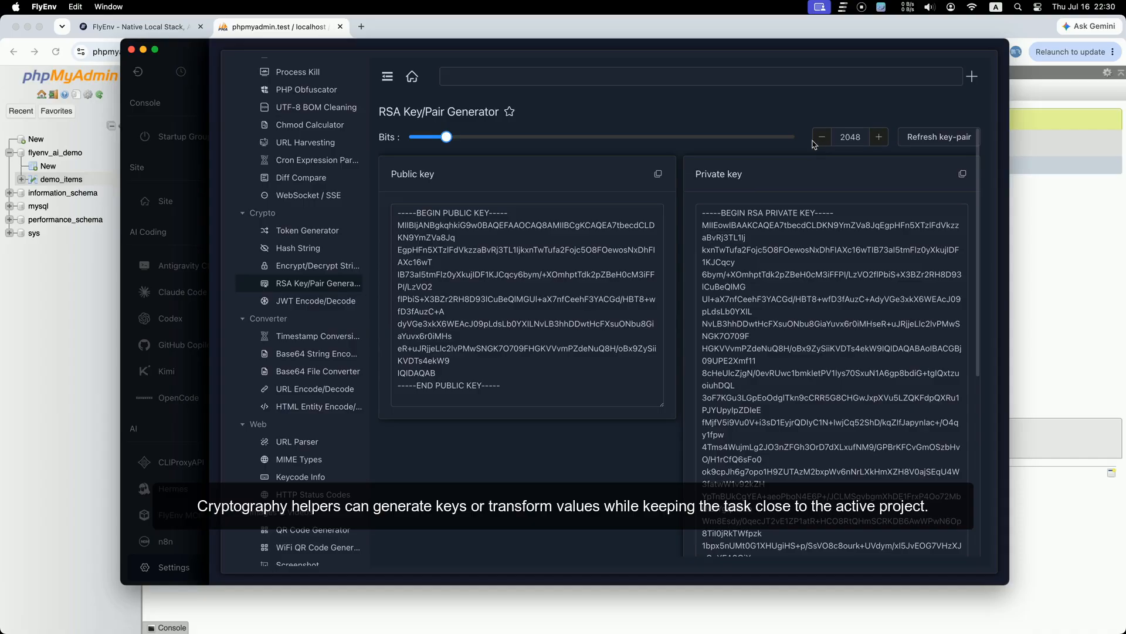
click(817, 141)
drag(447, 136, 426, 137)
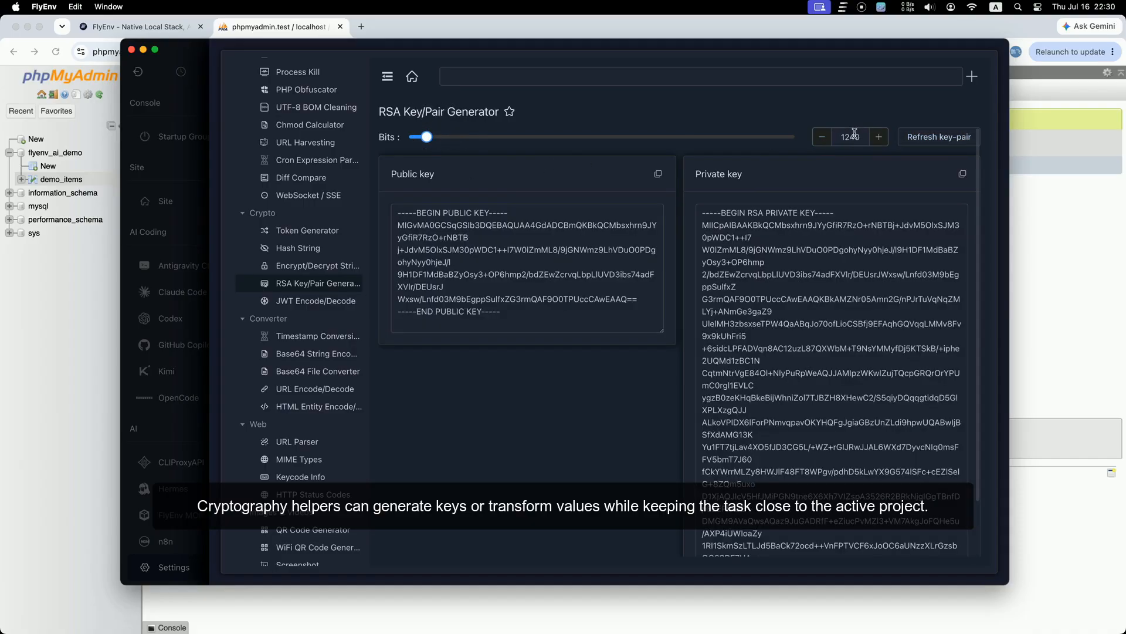
double_click(855, 135)
key(BackSpace)
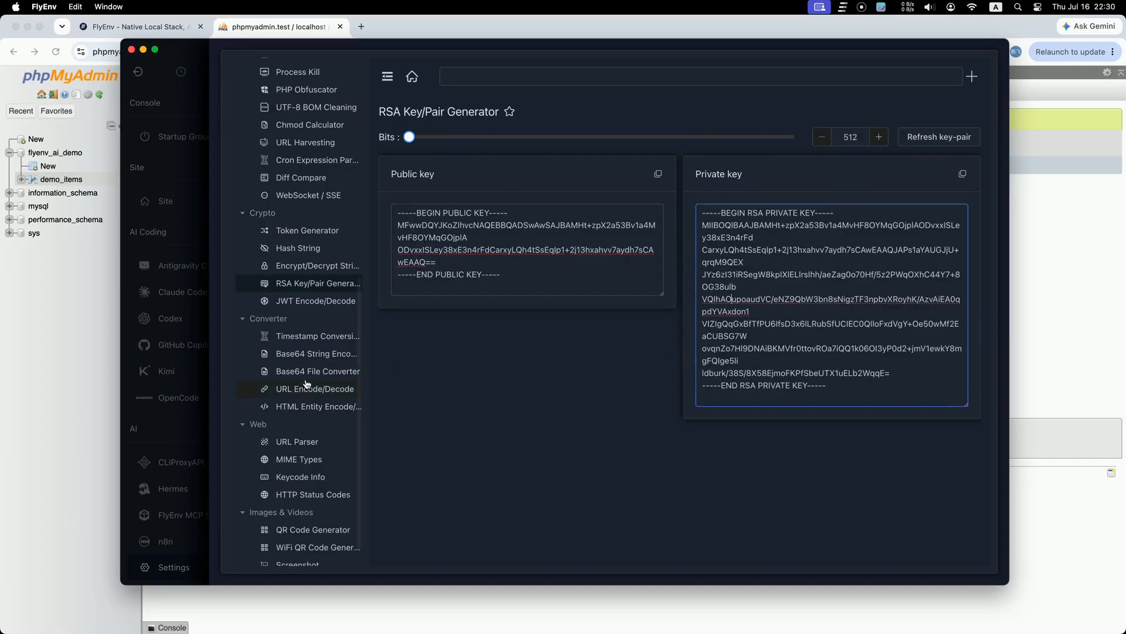
scroll(307, 414, down, 1)
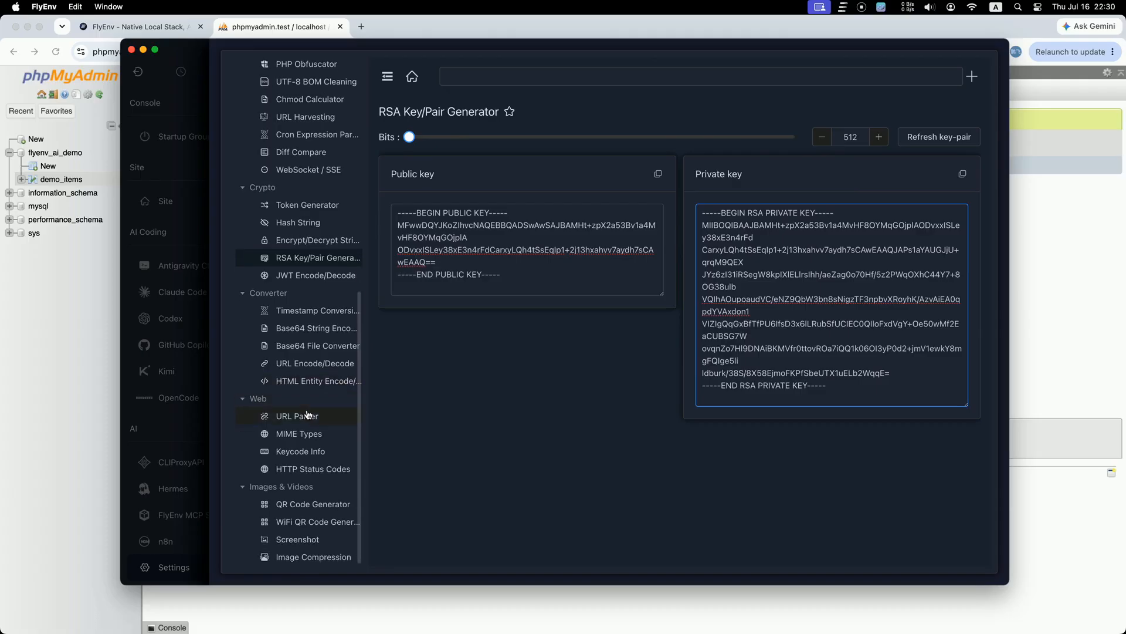
click(323, 311)
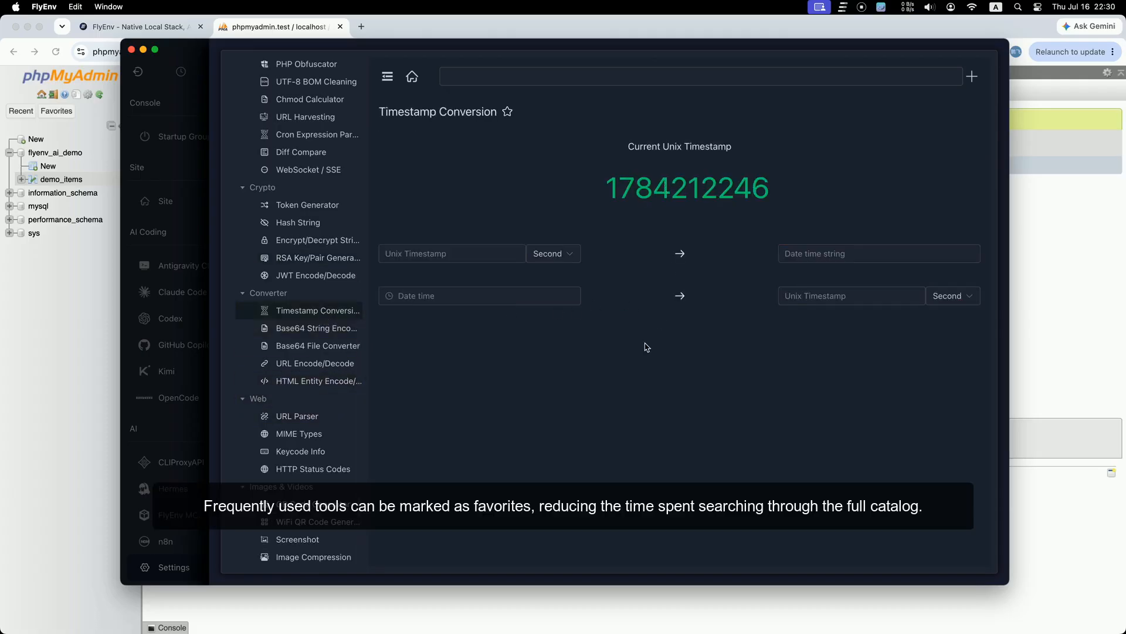
Step: Browse the Base64 string, Base64 file, URL and HTML entity encoder tools
click(313, 332)
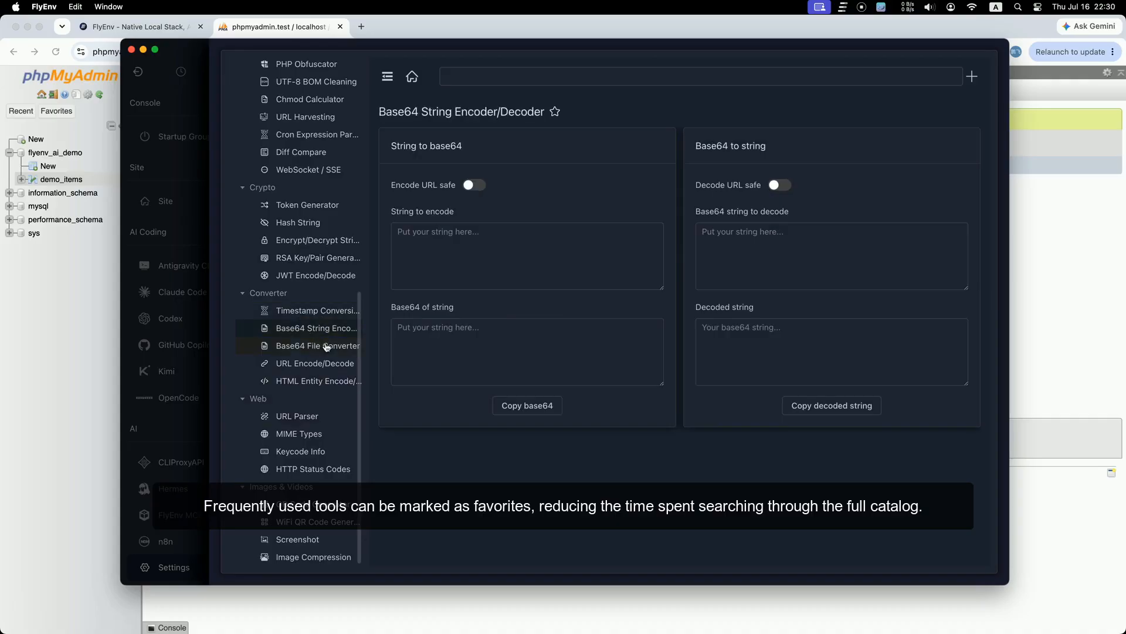
click(326, 347)
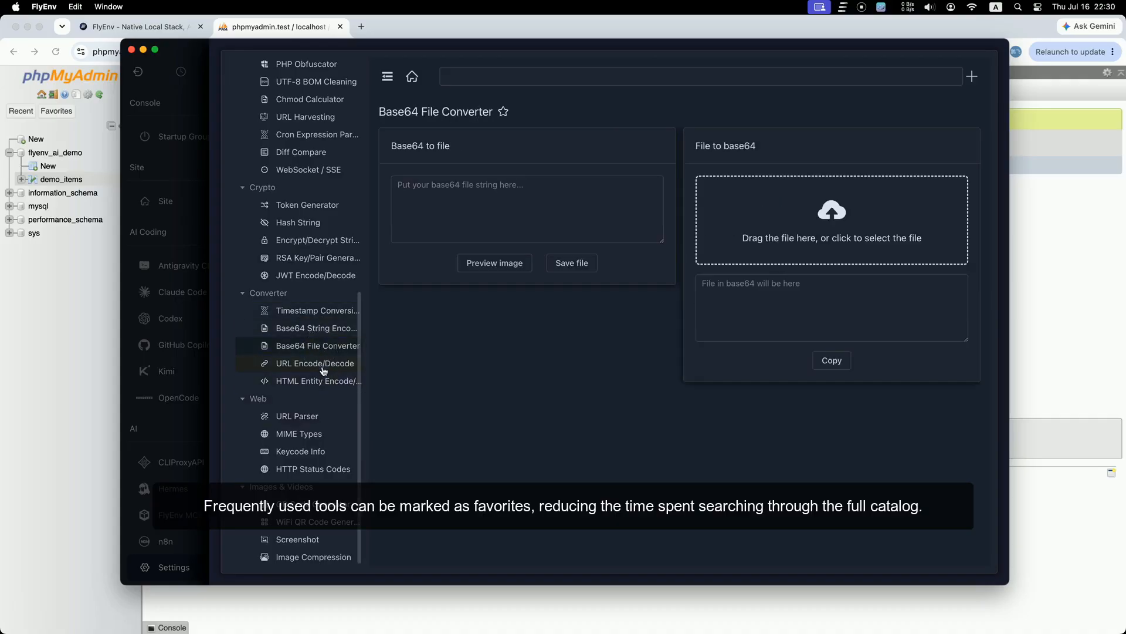
click(326, 366)
click(324, 383)
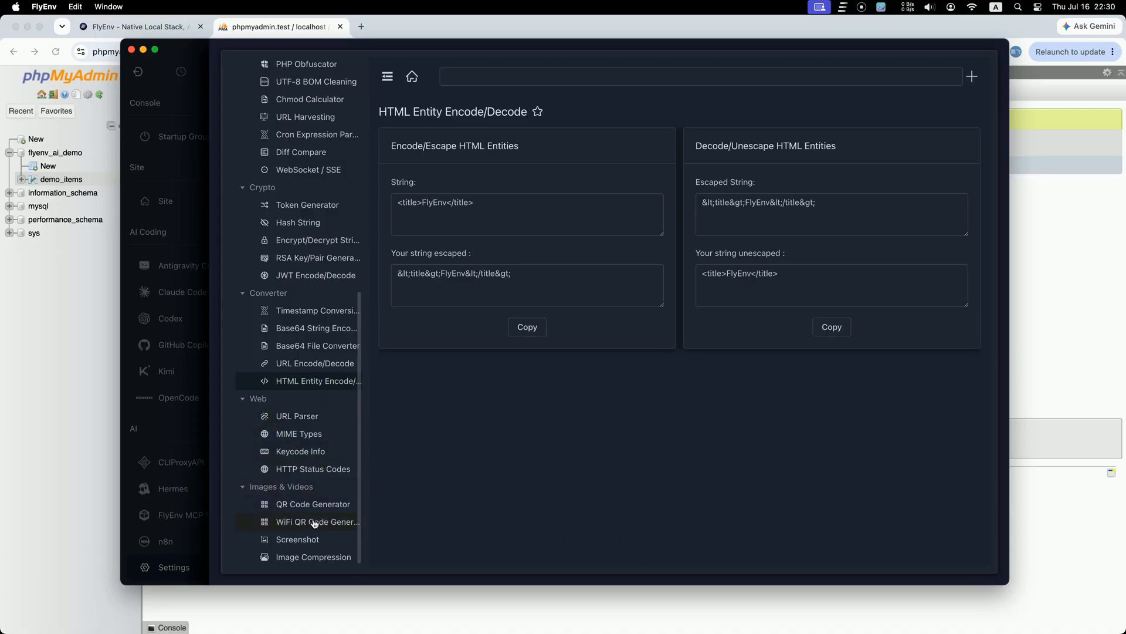
Step: Generate a QR code for the flyenv.com URL with '/klklklkl' appended, then go to Screenshot
click(315, 510)
click(584, 154)
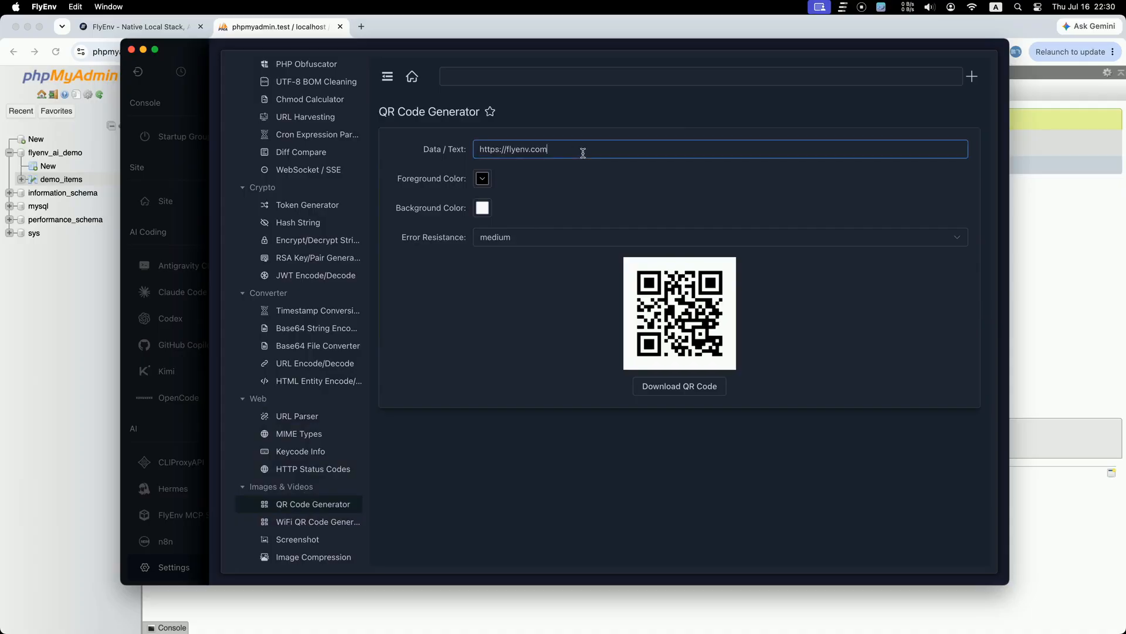
text(/klklklkl)
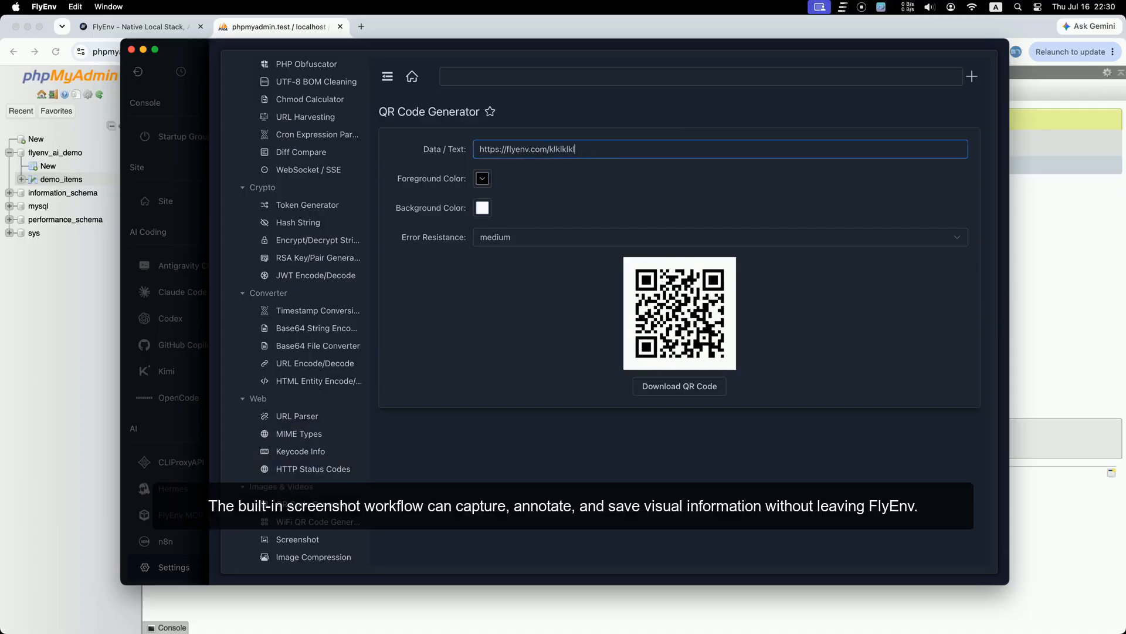
click(542, 357)
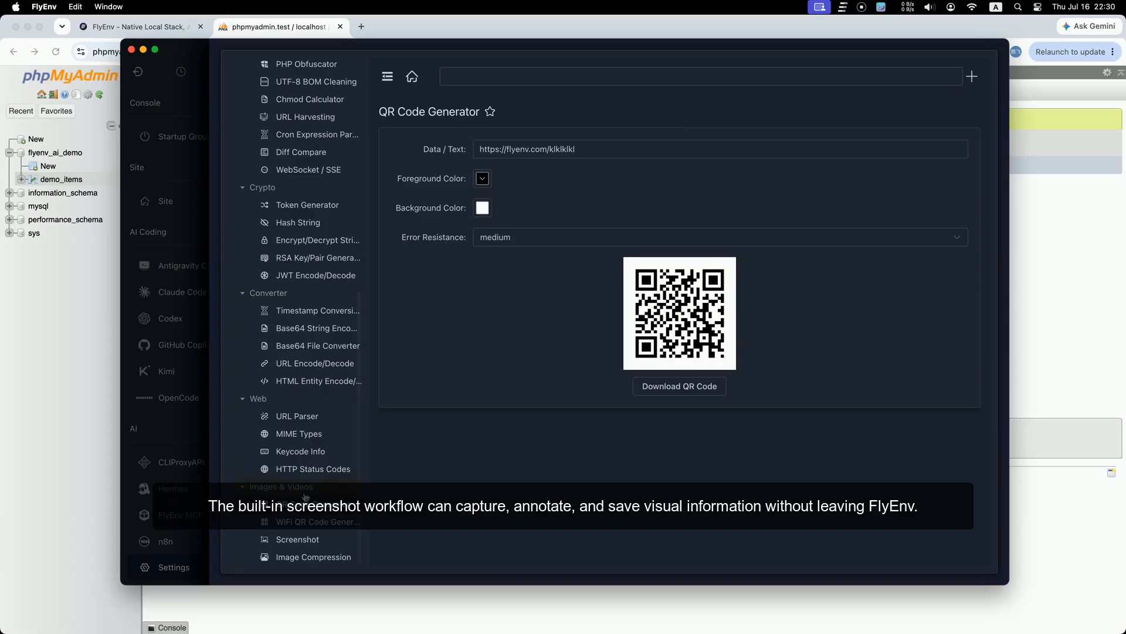
click(311, 558)
click(296, 540)
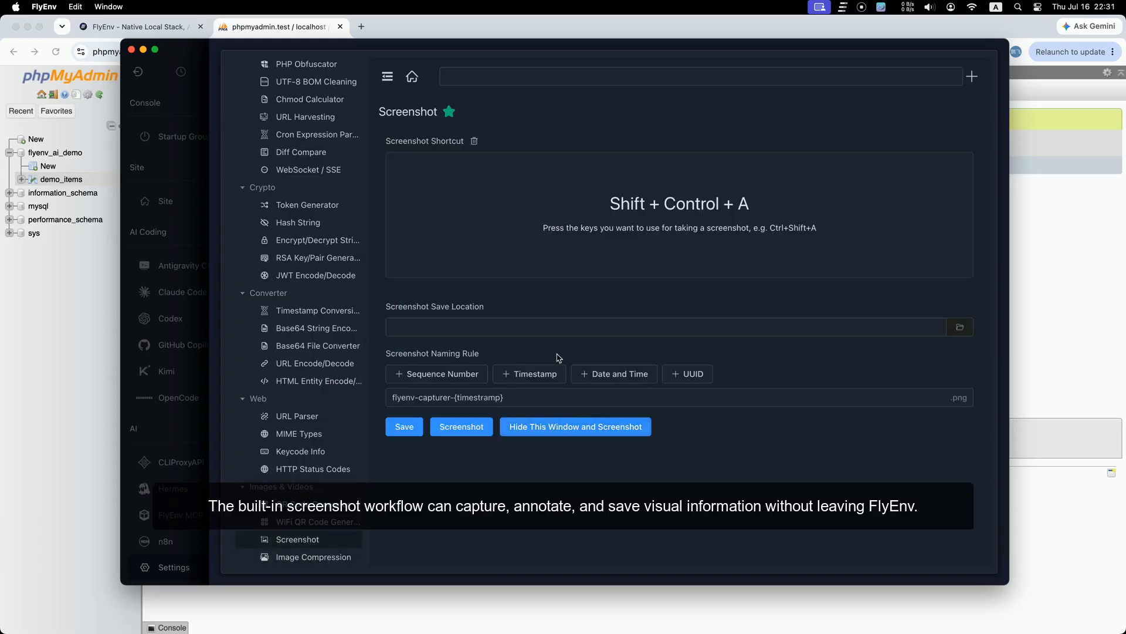
Step: Capture the FlyEnv window, adding a red box, a red scribble and pixelated top rows
click(473, 438)
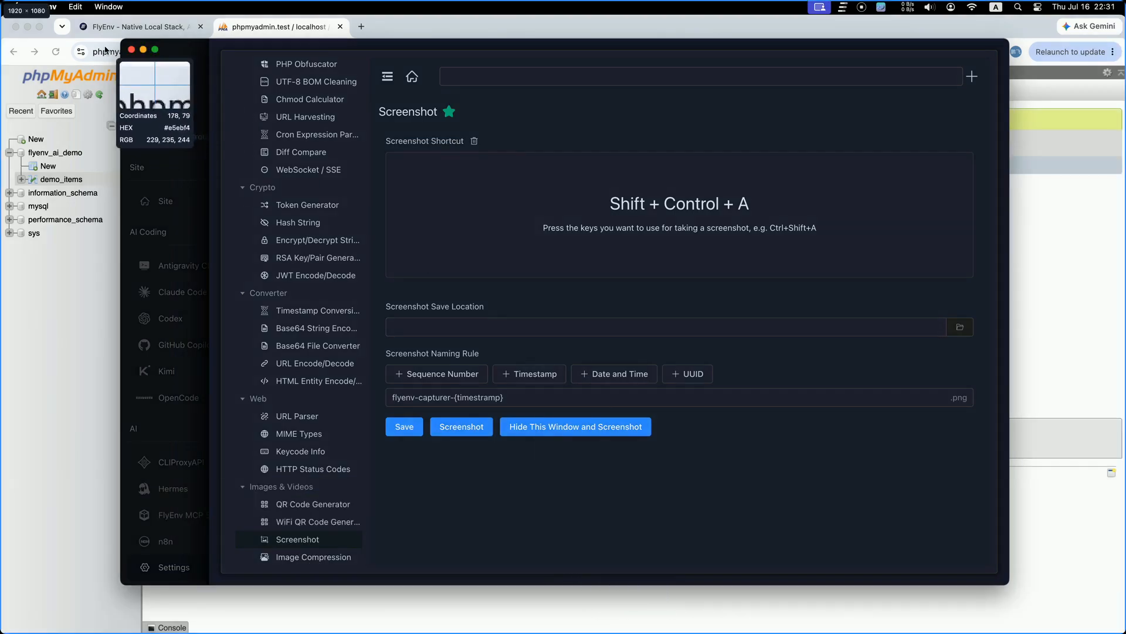
mouse_move(104, 46)
mouse_down()
mouse_move(666, 451)
mouse_move(903, 537)
mouse_up()
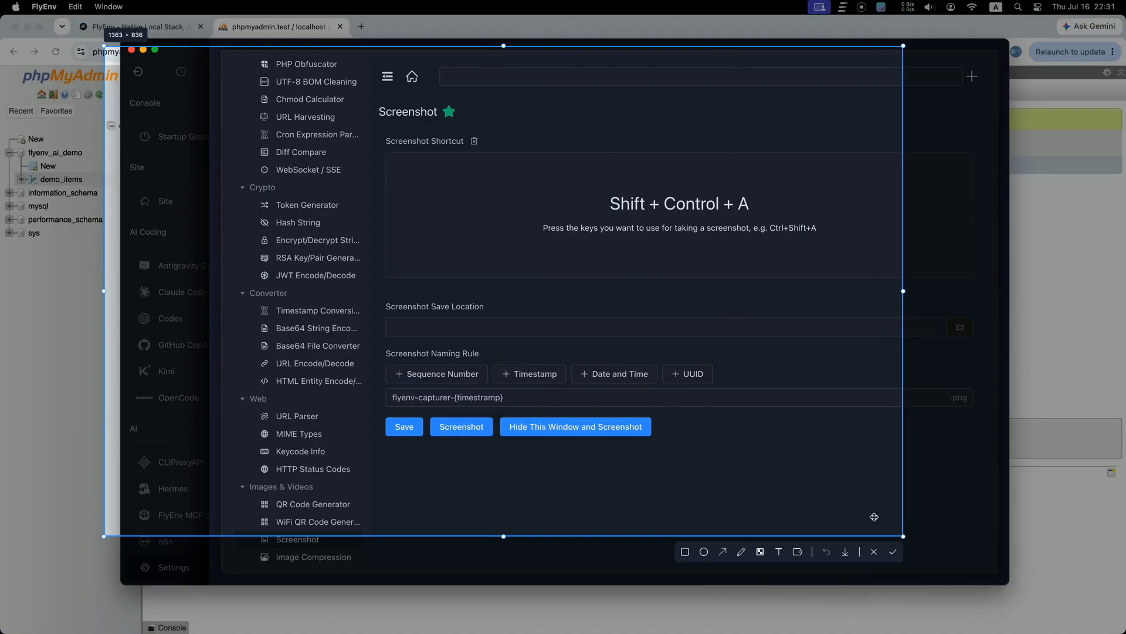
click(686, 551)
mouse_move(176, 196)
mouse_down()
mouse_move(334, 365)
mouse_move(419, 363)
mouse_move(263, 315)
mouse_move(361, 329)
mouse_up()
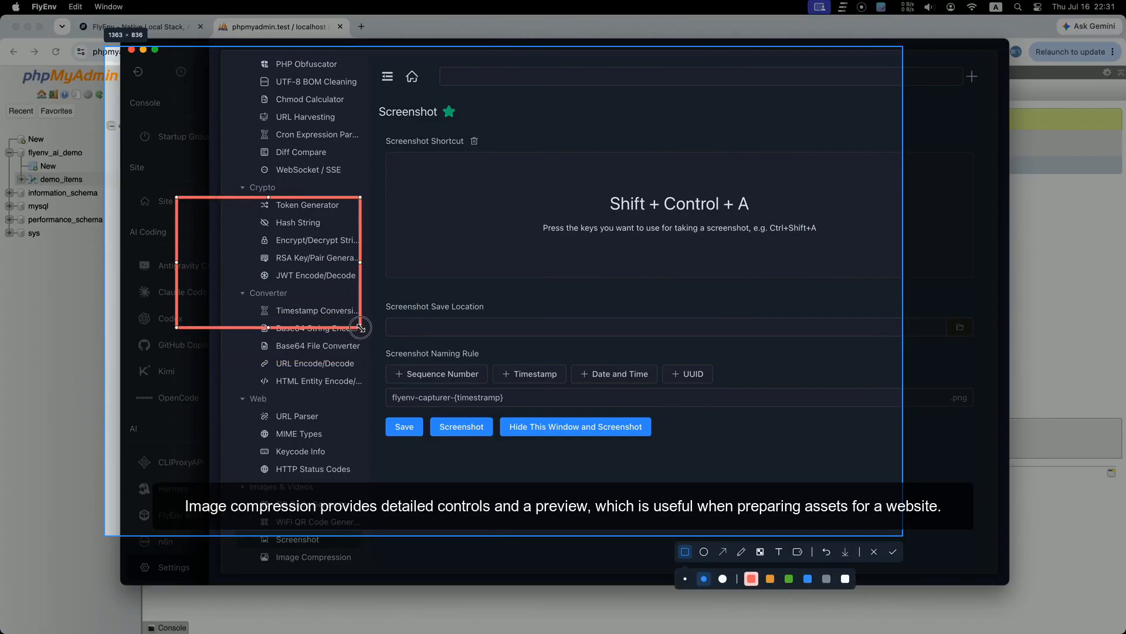
mouse_move(448, 231)
mouse_down()
mouse_move(519, 337)
mouse_move(319, 372)
mouse_move(713, 273)
mouse_move(841, 422)
mouse_move(829, 435)
mouse_up()
click(764, 553)
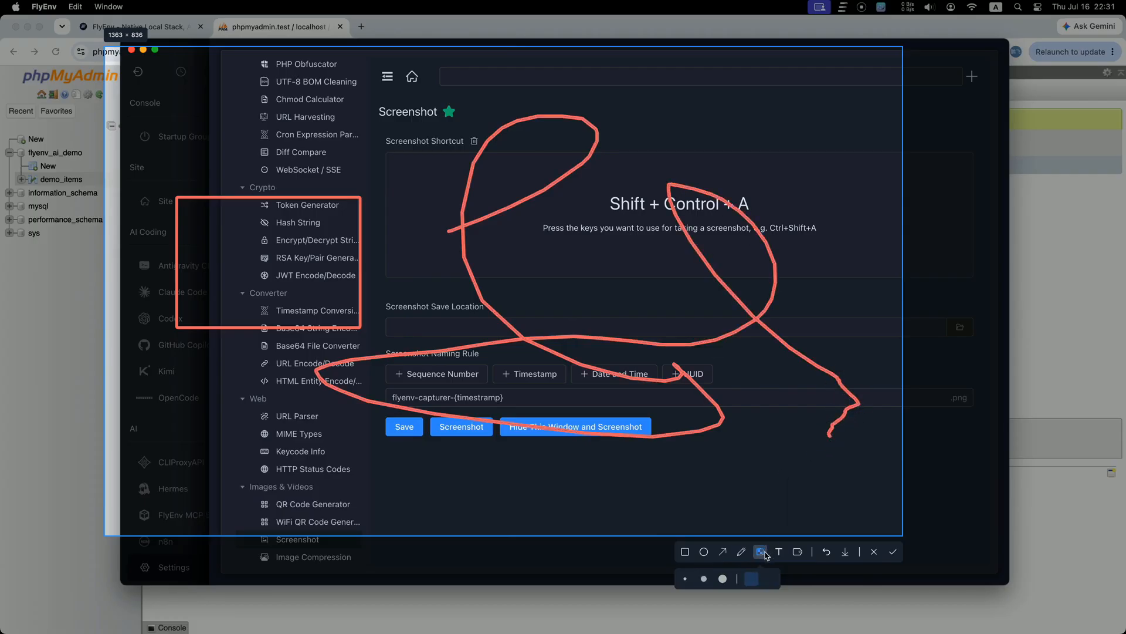
drag(287, 92, 355, 164)
Step: Save the capture to the Desktop as flyenv-capturer-1784212282.png, then go to Image Compression
click(892, 554)
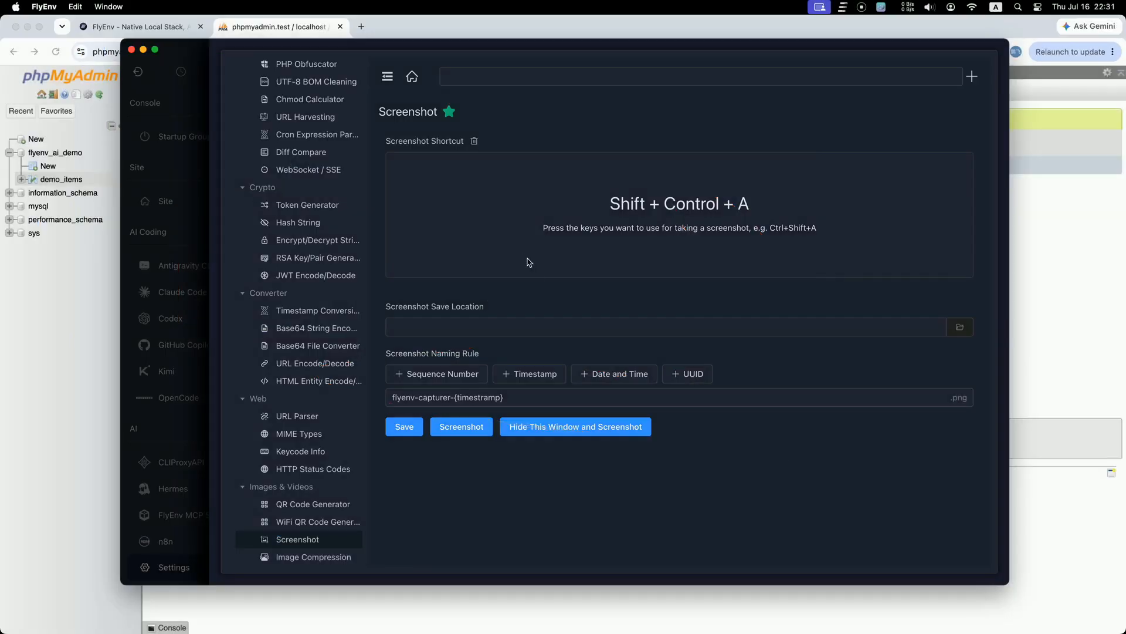
click(362, 165)
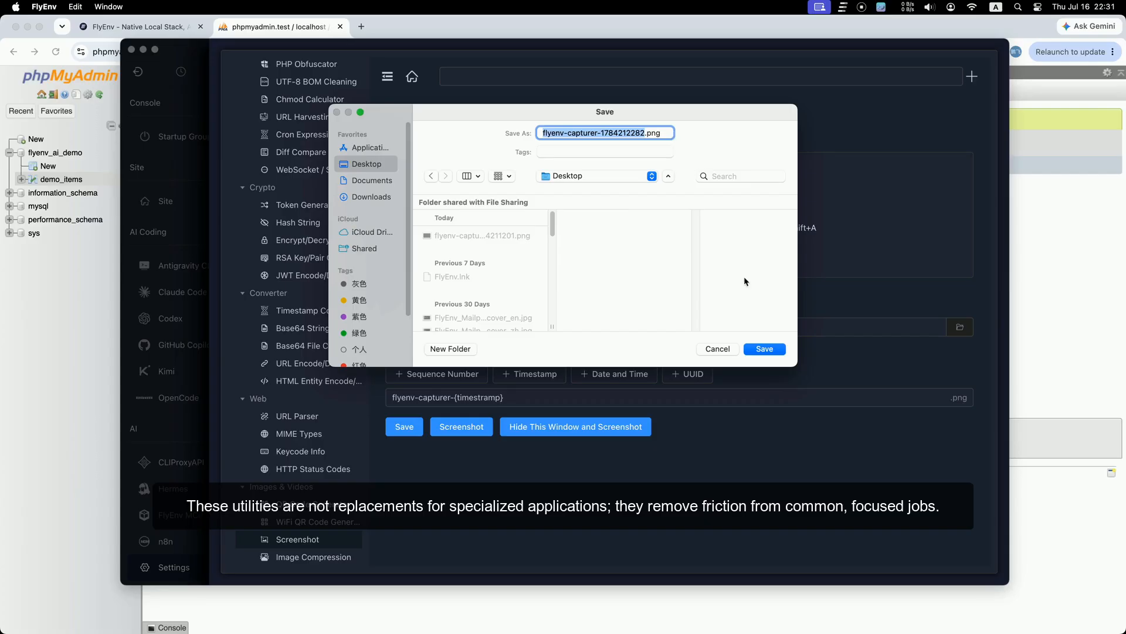
click(769, 351)
click(798, 483)
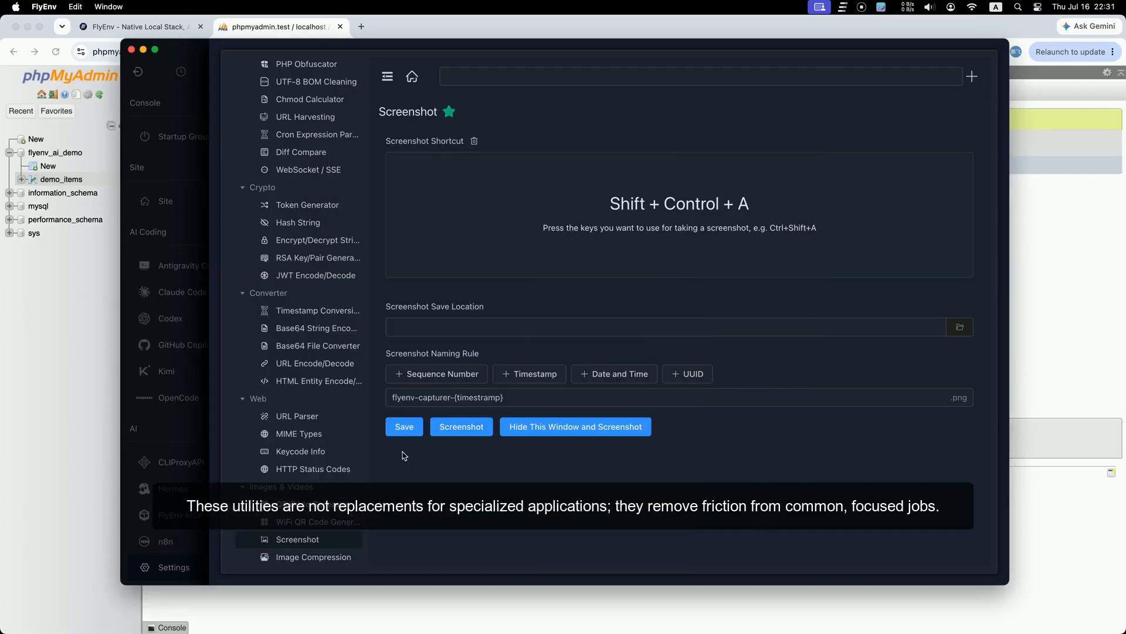
click(345, 561)
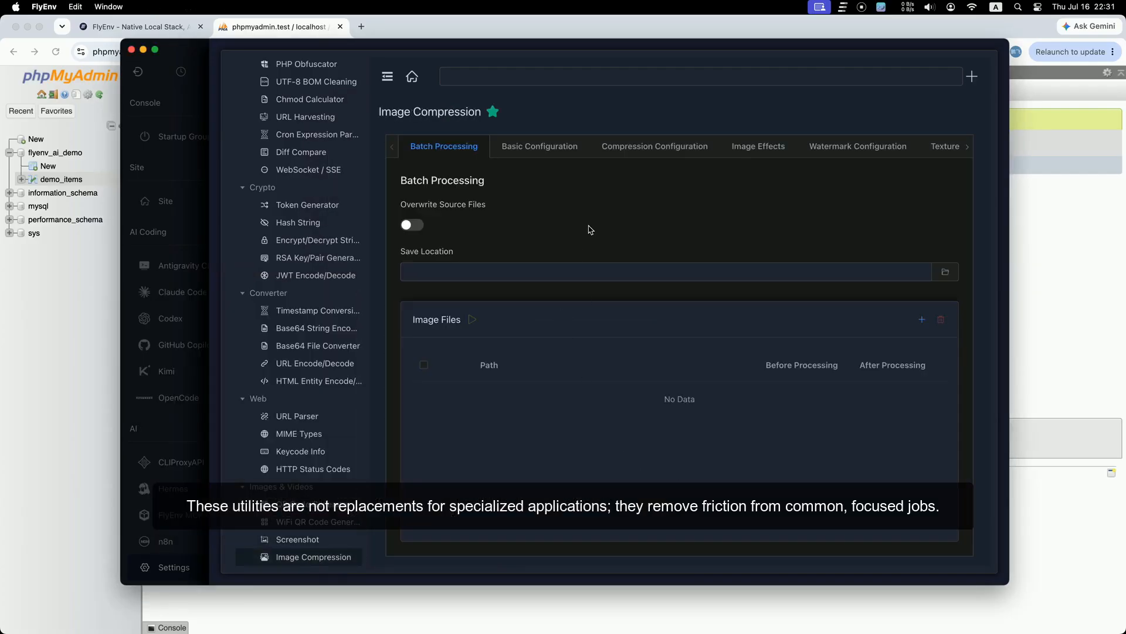
Step: Select WebP compression and load the newest annotated screenshot PNG into Compression Preview
click(671, 149)
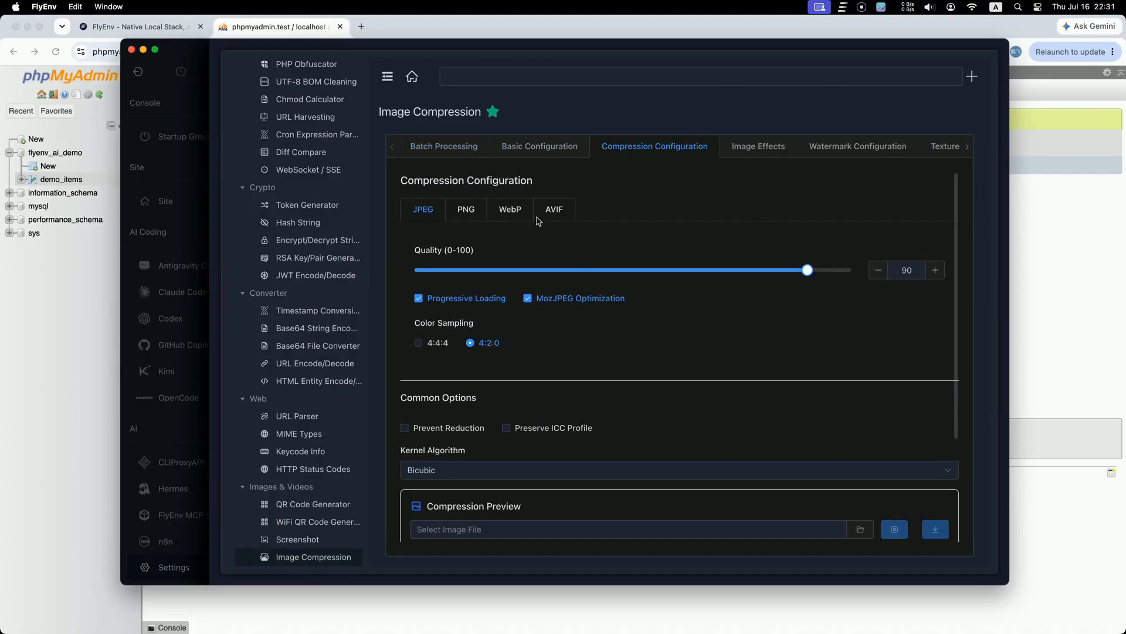
click(511, 210)
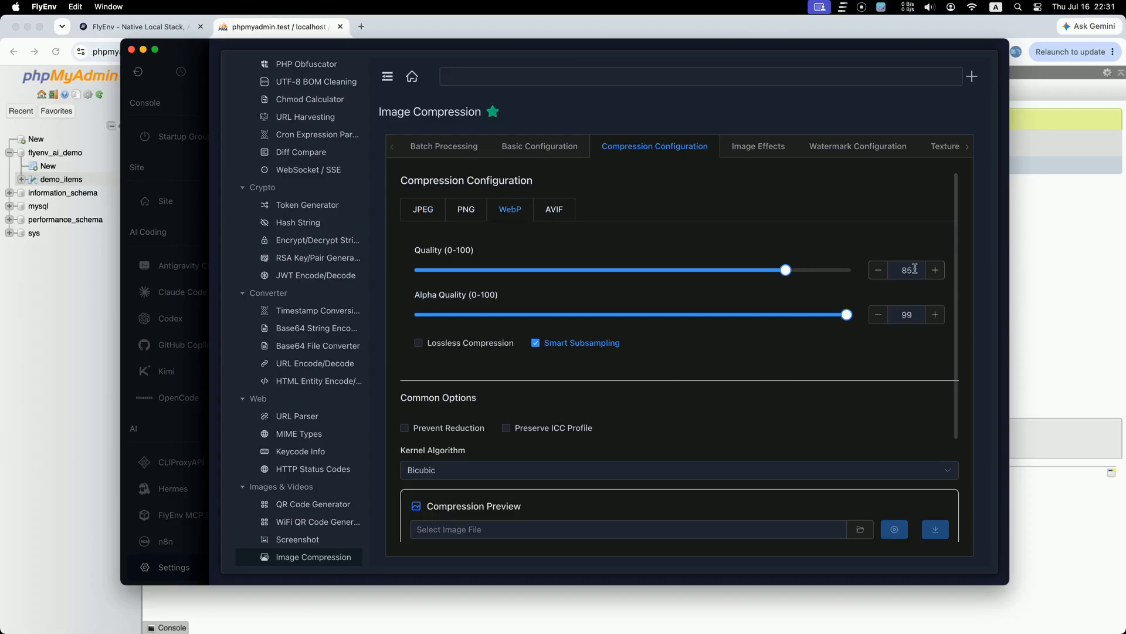
scroll(721, 442, down, 4)
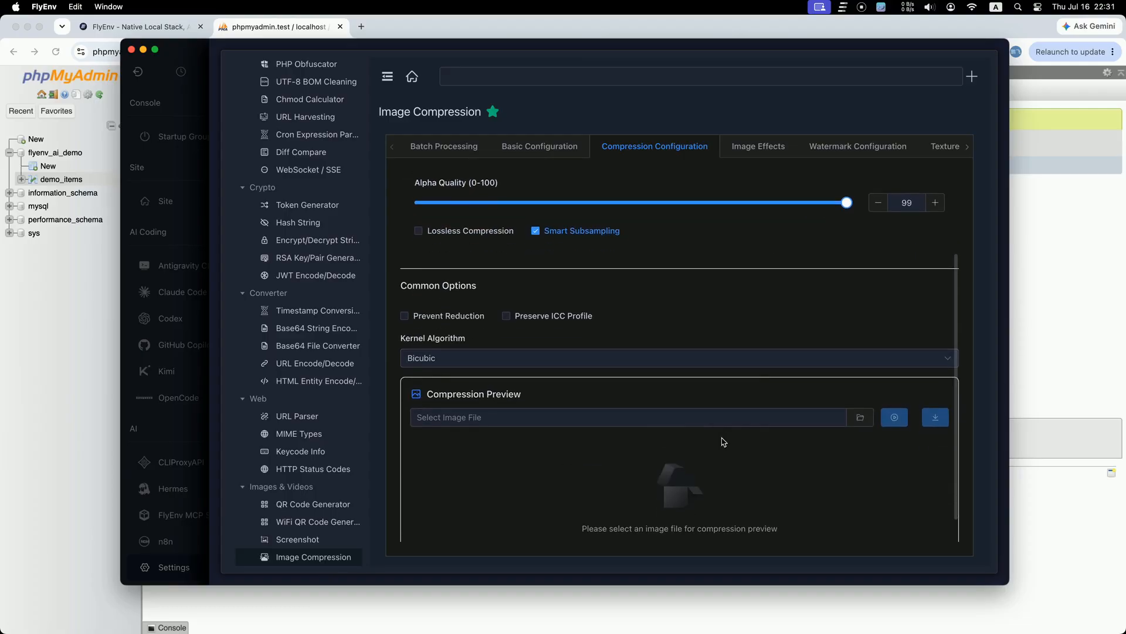
click(835, 437)
click(482, 258)
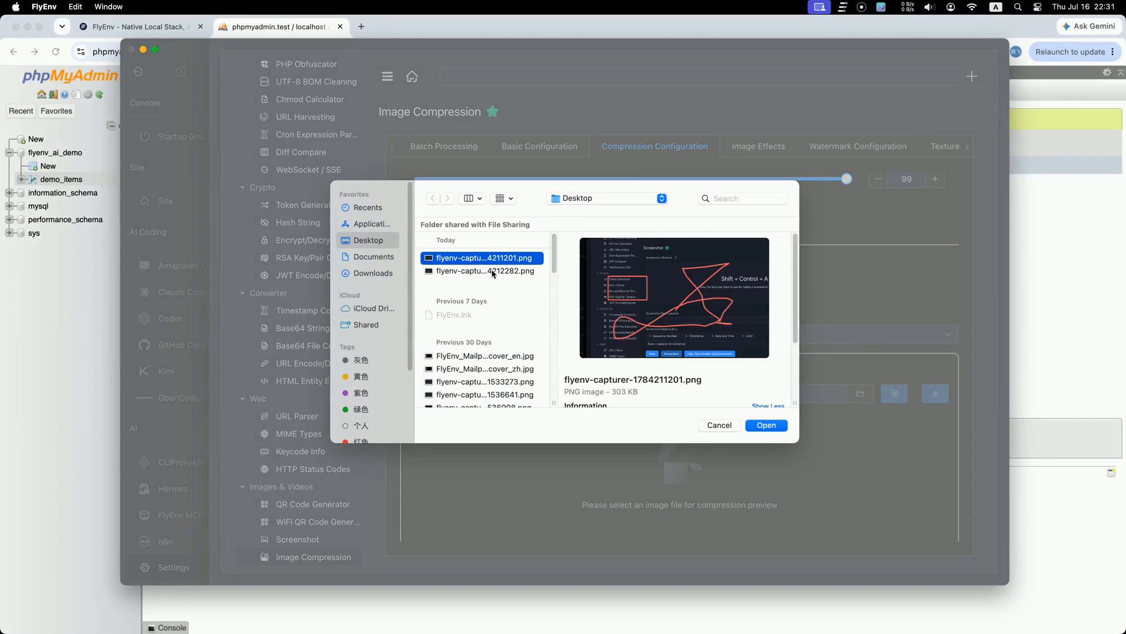
click(493, 272)
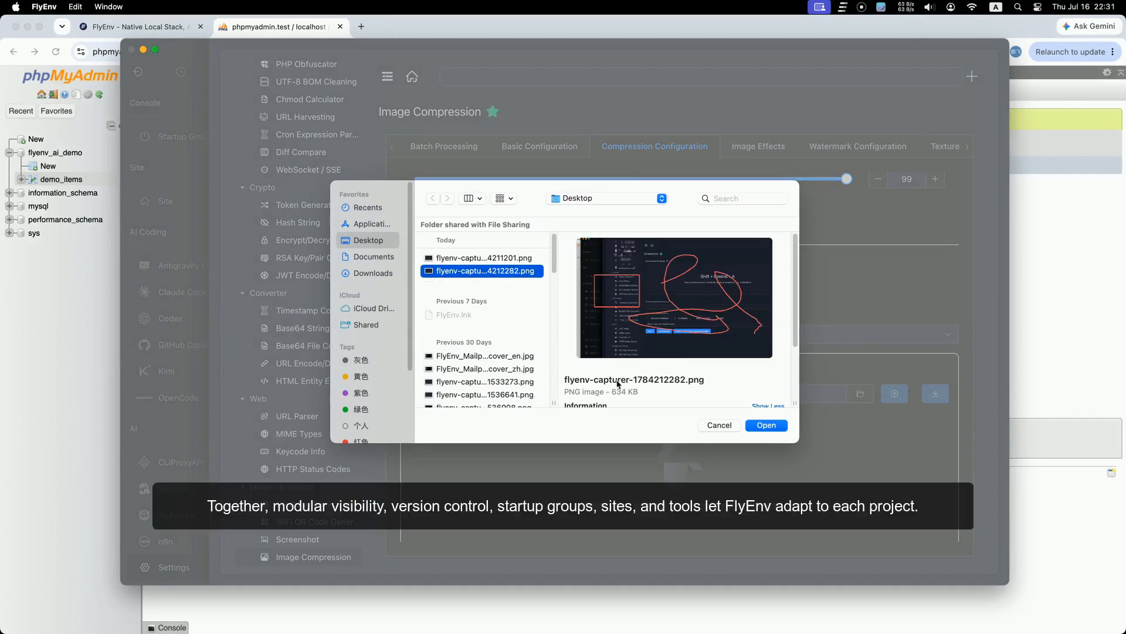
click(625, 393)
click(509, 274)
click(766, 426)
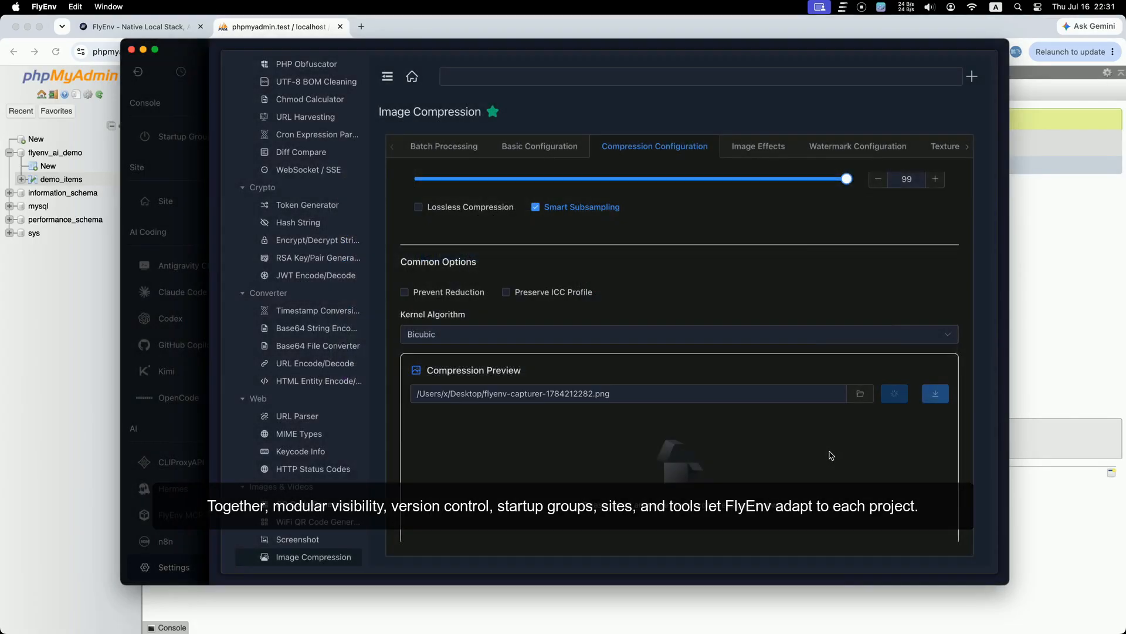
Step: Review the WebP result shrinking 619.33 KB to 134.87 KB, then return to Startup Groups
scroll(733, 317, down, 5)
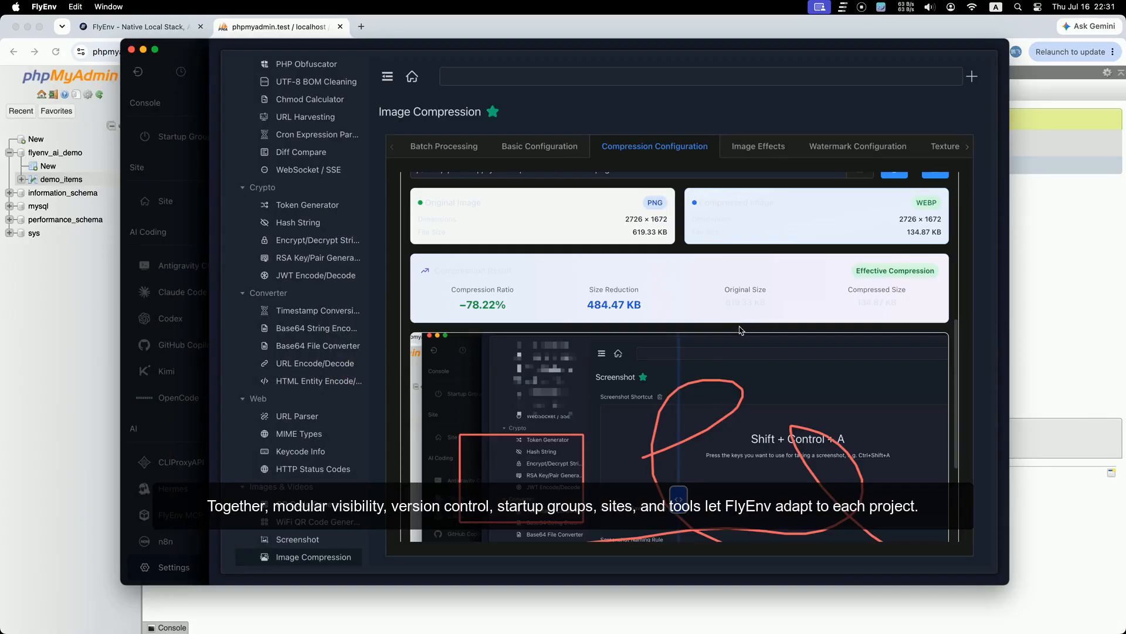
scroll(740, 330, up, 3)
scroll(819, 355, down, 5)
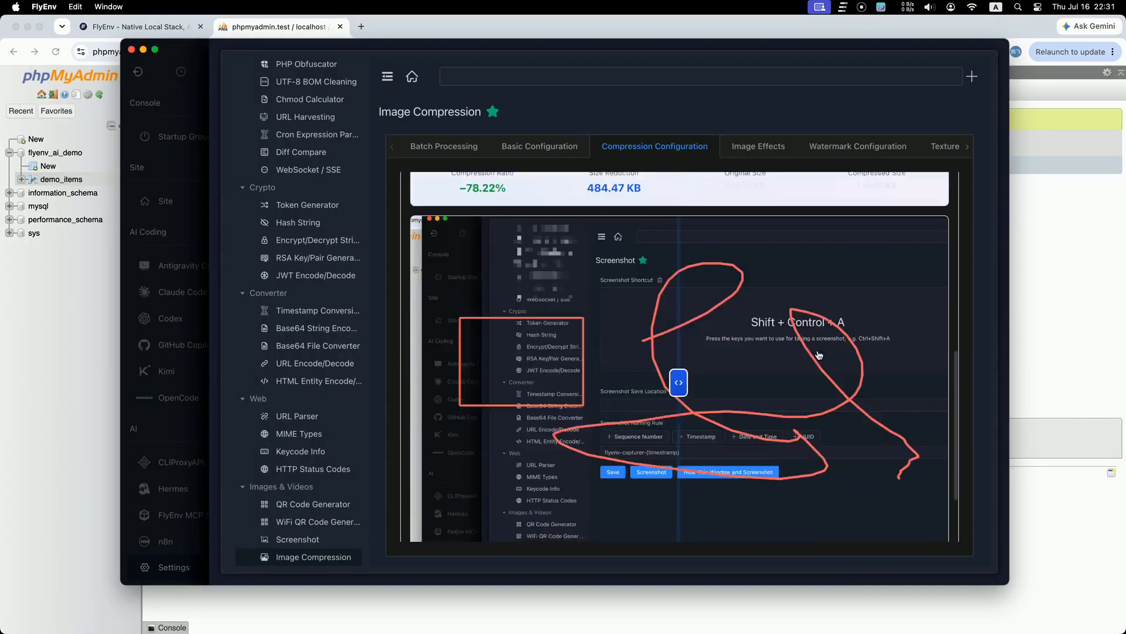
scroll(810, 361, up, 2)
mouse_move(680, 446)
mouse_down()
mouse_move(657, 446)
mouse_move(777, 446)
mouse_move(674, 446)
mouse_up()
scroll(745, 434, down, 1)
scroll(751, 428, up, 10)
scroll(763, 423, down, 5)
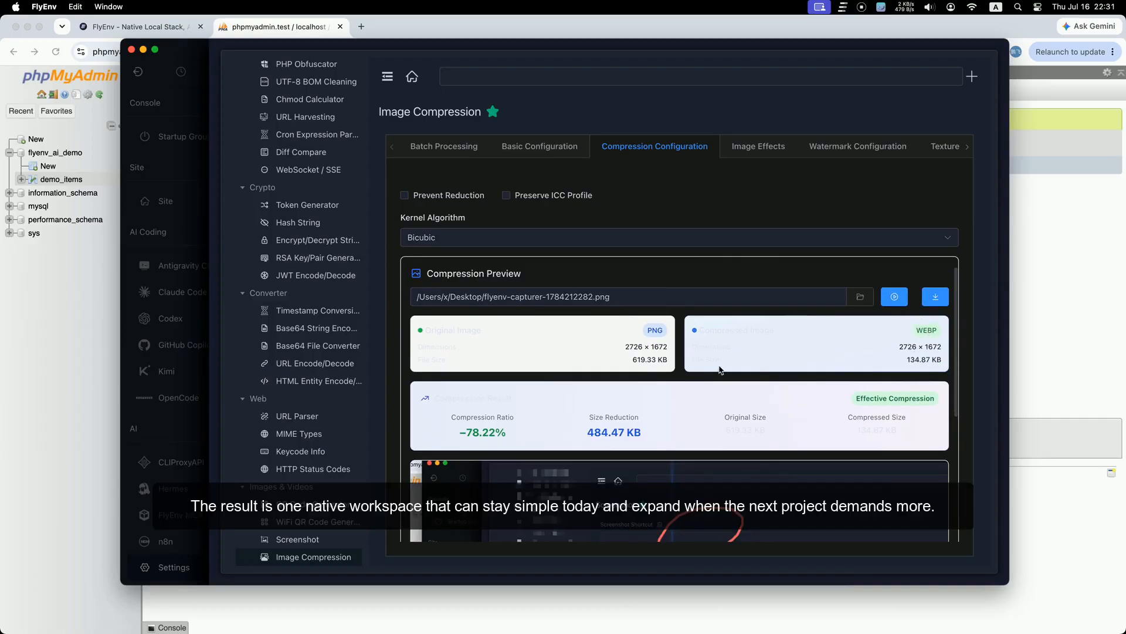
click(665, 364)
scroll(723, 417, down, 5)
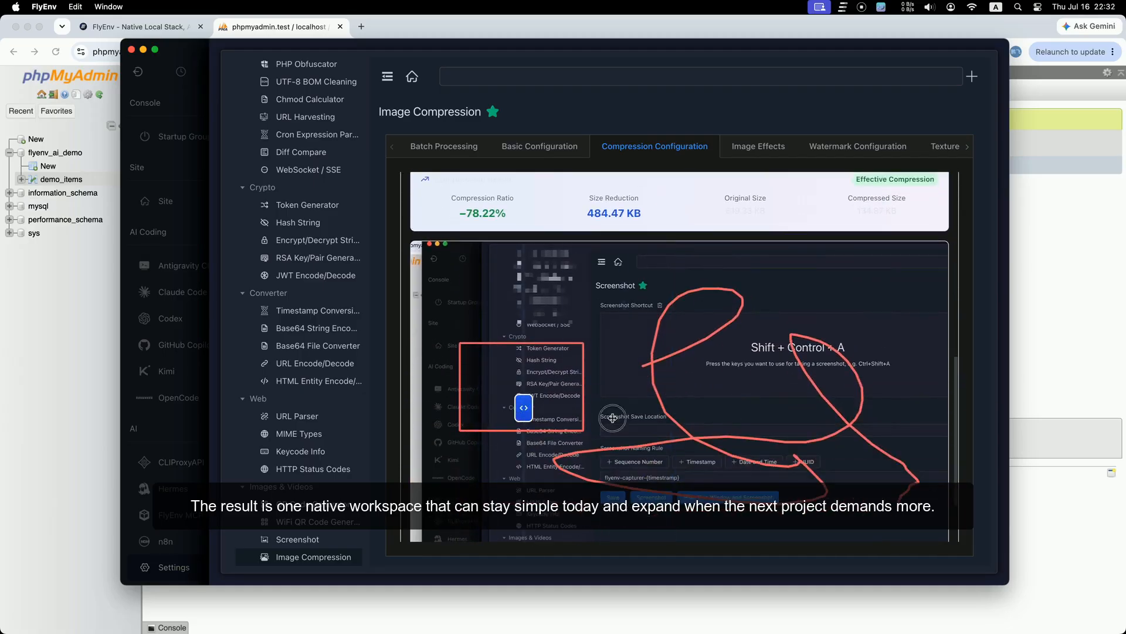
scroll(726, 416, up, 4)
scroll(726, 416, up, 5)
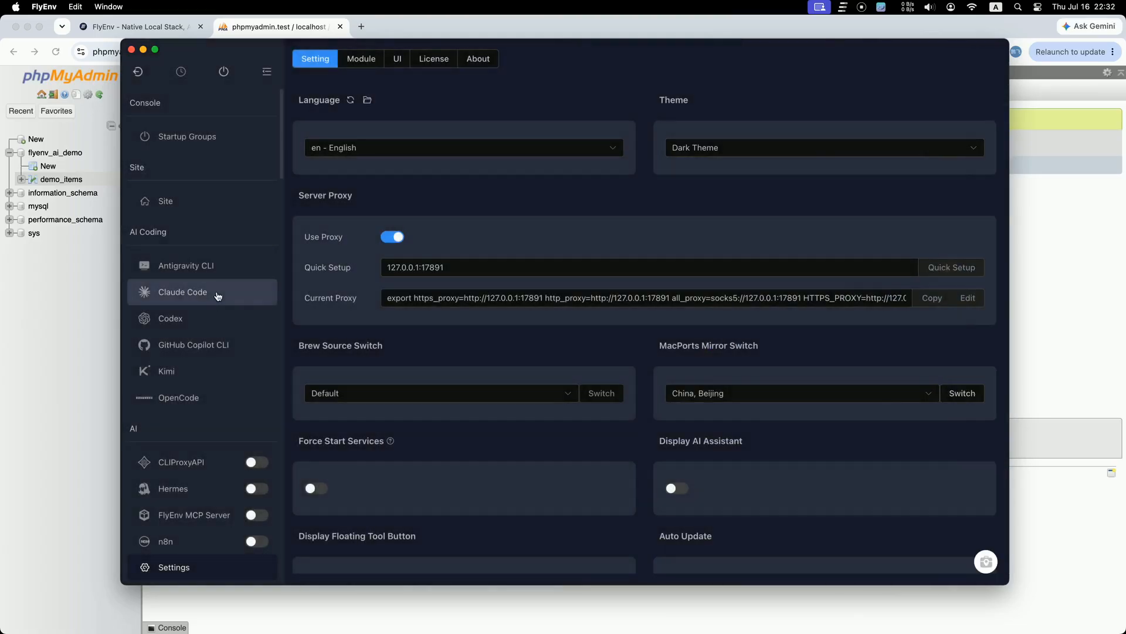
click(231, 141)
scroll(565, 352, down, 1)
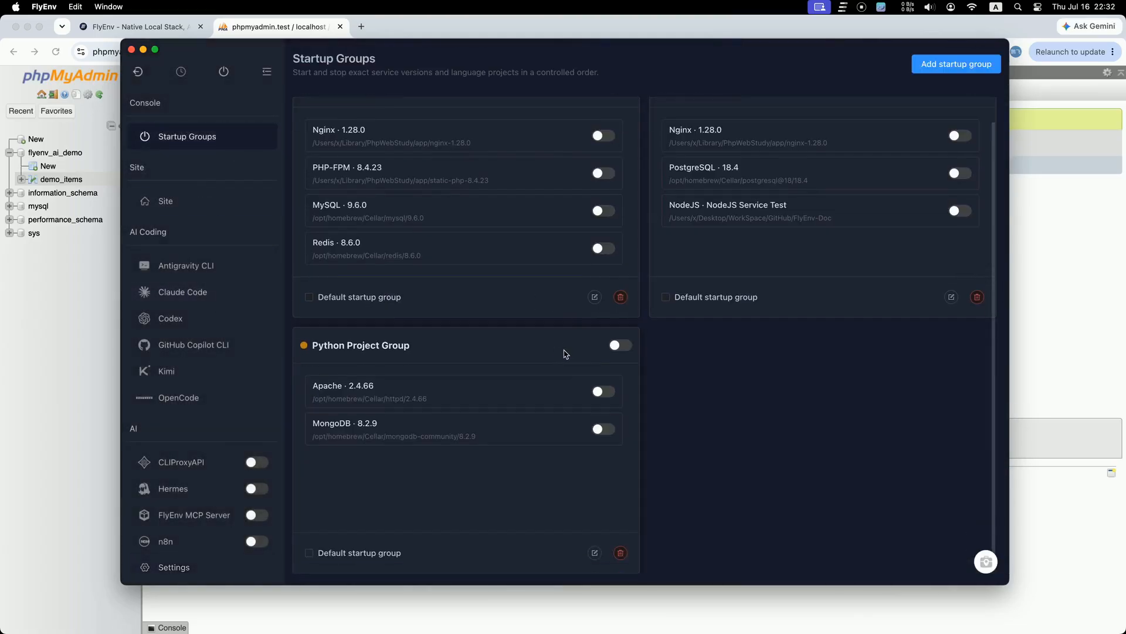